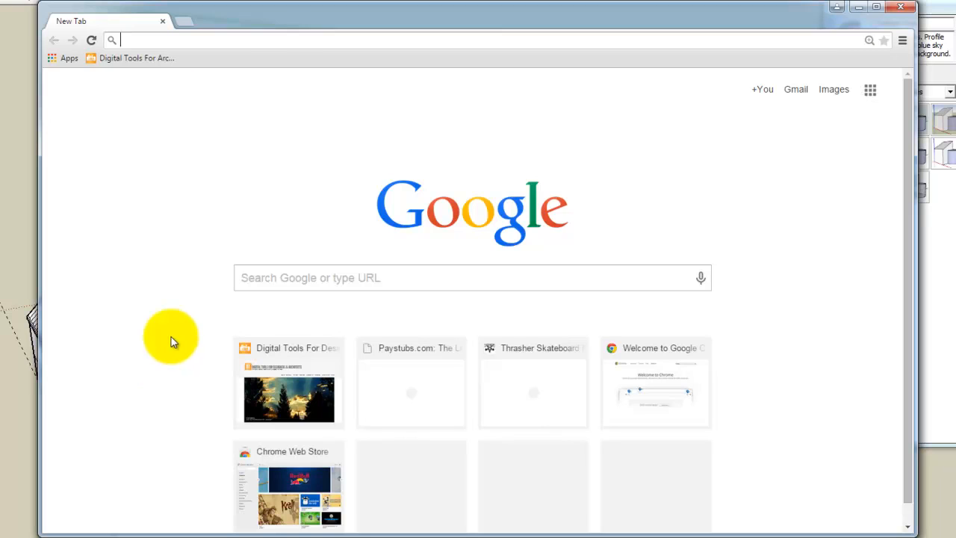
Step: Open the Exercise 127 page from the Spring 2015 exercises on the Digital Tools for Designers & Architects site
{"action": "left_click", "coordinate": [138, 60]}
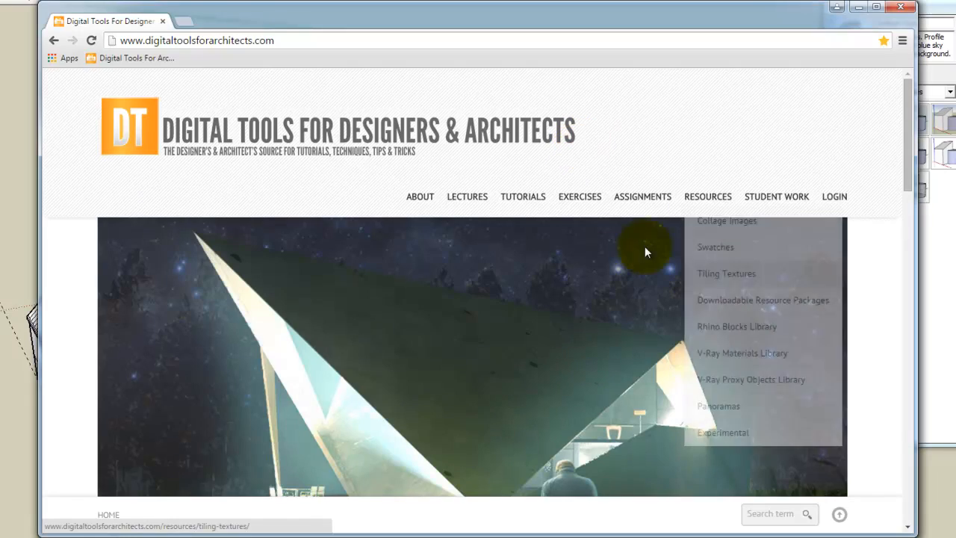
{"action": "mouse_move", "coordinate": [589, 192]}
{"action": "left_click", "coordinate": [472, 221]}
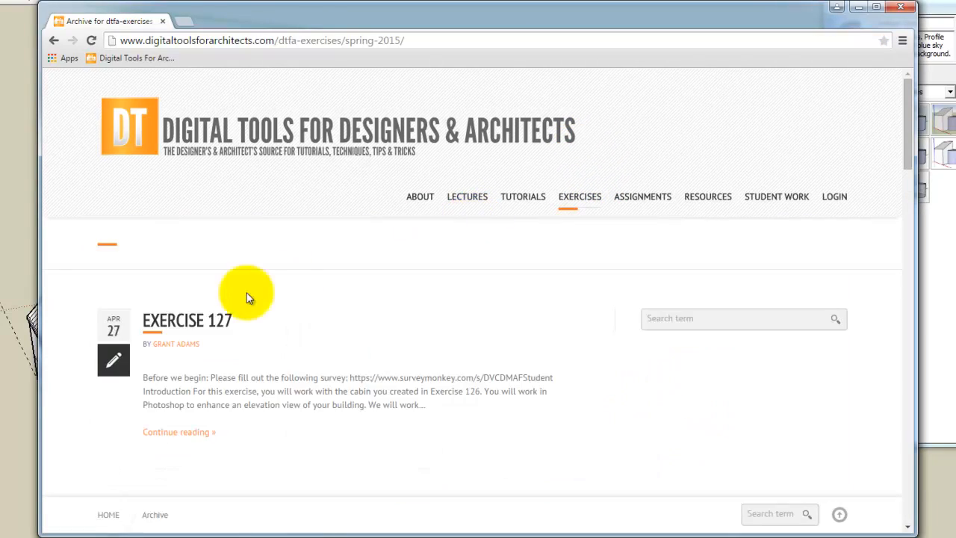
{"action": "left_click", "coordinate": [205, 319]}
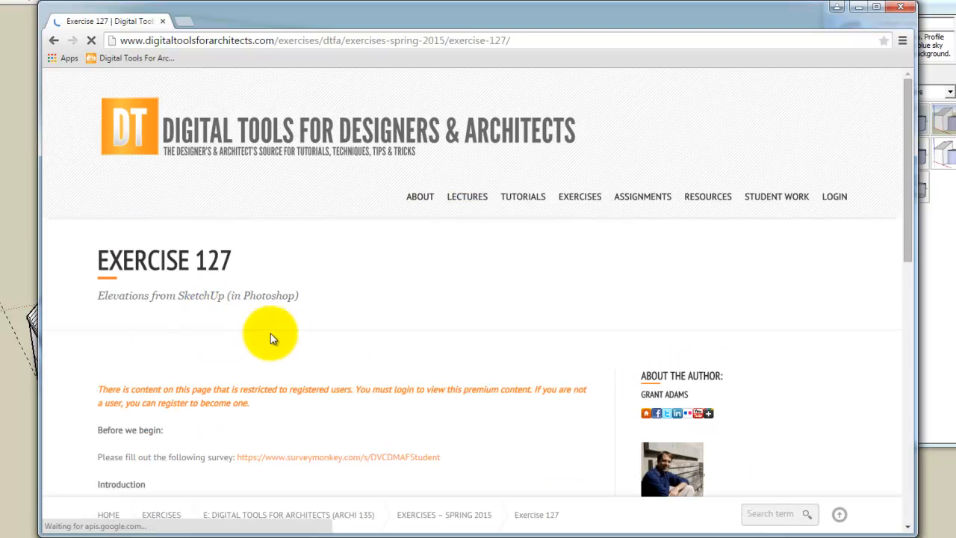
{"action": "scroll", "coordinate": [352, 317], "scroll_direction": "down", "scroll_amount": 2}
{"action": "scroll", "coordinate": [351, 318], "scroll_direction": "down", "scroll_amount": 1}
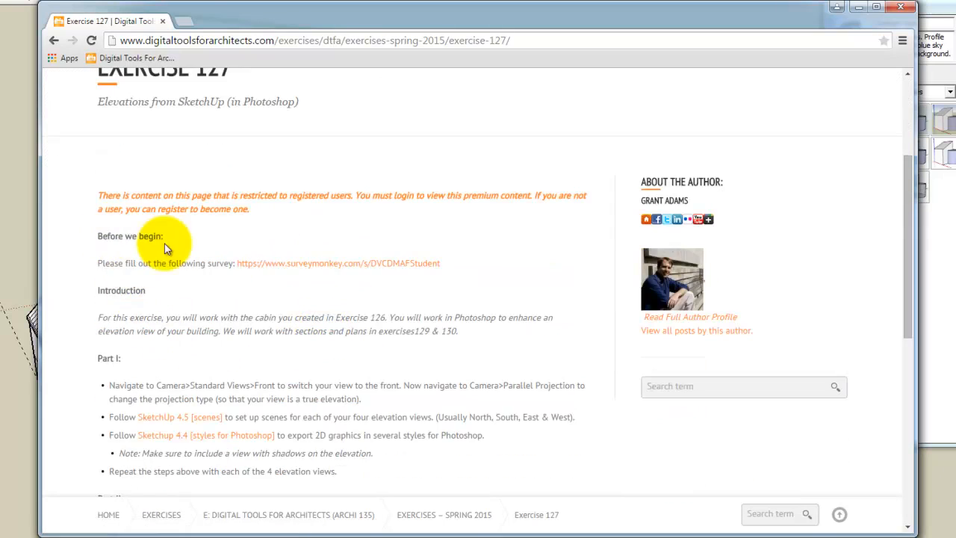
Step: Open the DVC student survey linked in the exercise's "Before we begin" section
{"action": "left_click", "coordinate": [310, 267]}
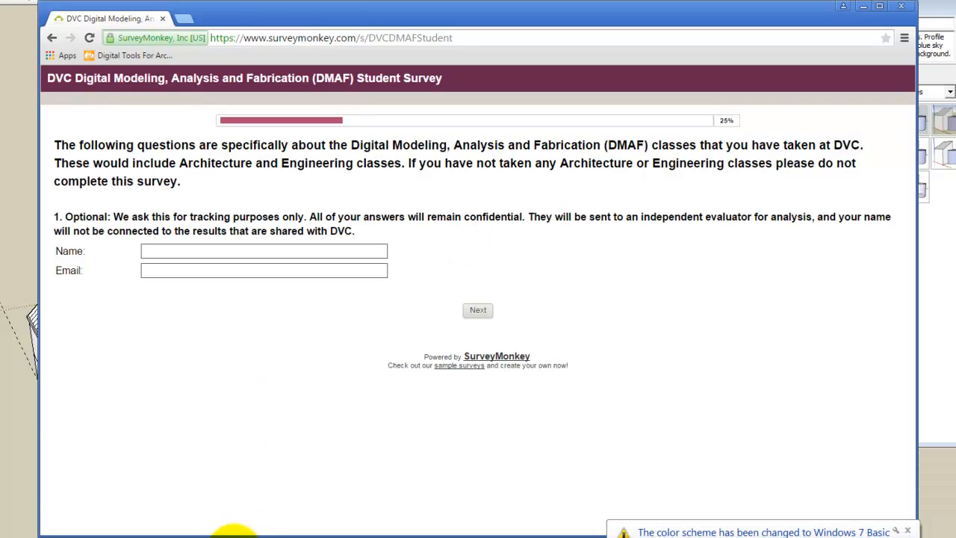
{"action": "left_click", "coordinate": [322, 528]}
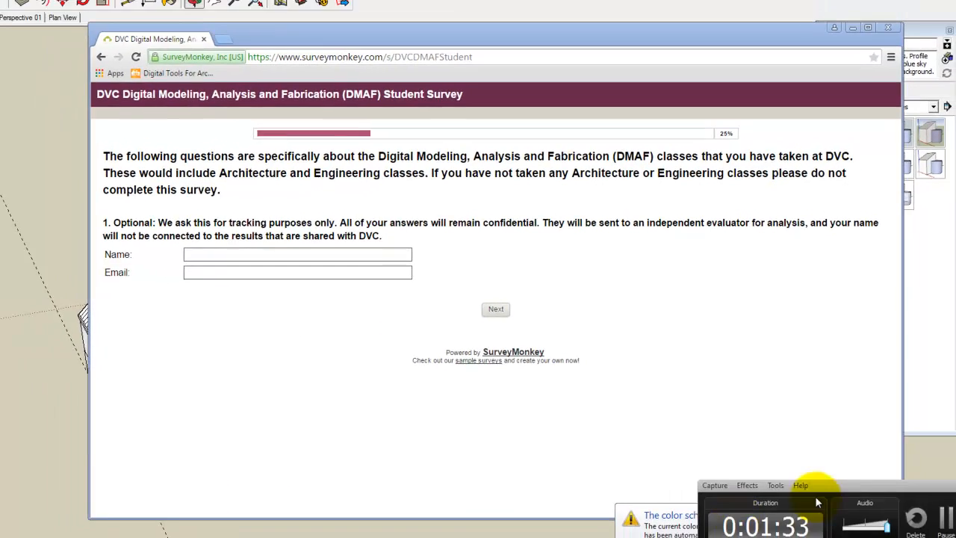
{"action": "left_click", "coordinate": [912, 486]}
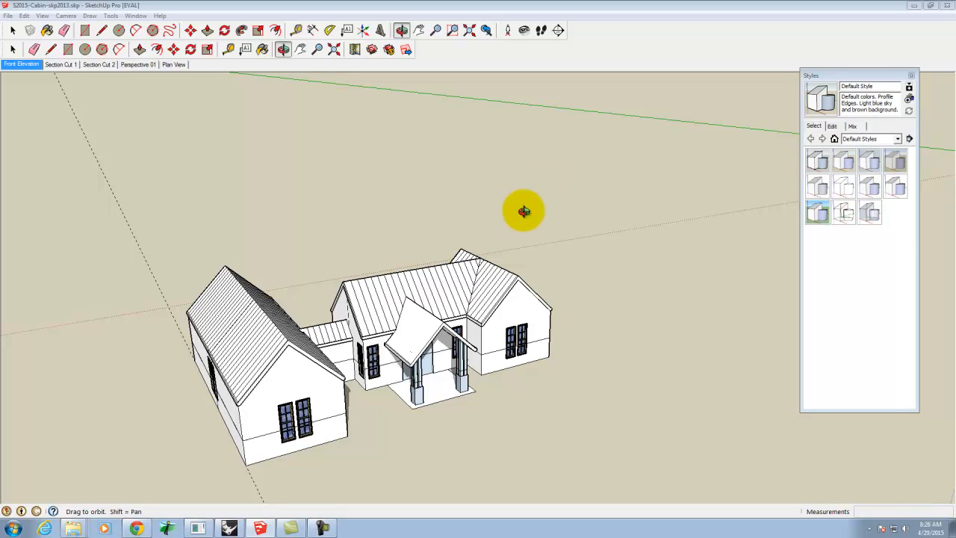
Step: Switch to SketchUp and examine the cabin model's roofs, porch and front facades from several angles
{"action": "left_click_drag", "start_coordinate": [481, 253], "coordinate": [447, 319]}
{"action": "scroll", "coordinate": [454, 335], "scroll_direction": "up", "scroll_amount": 4}
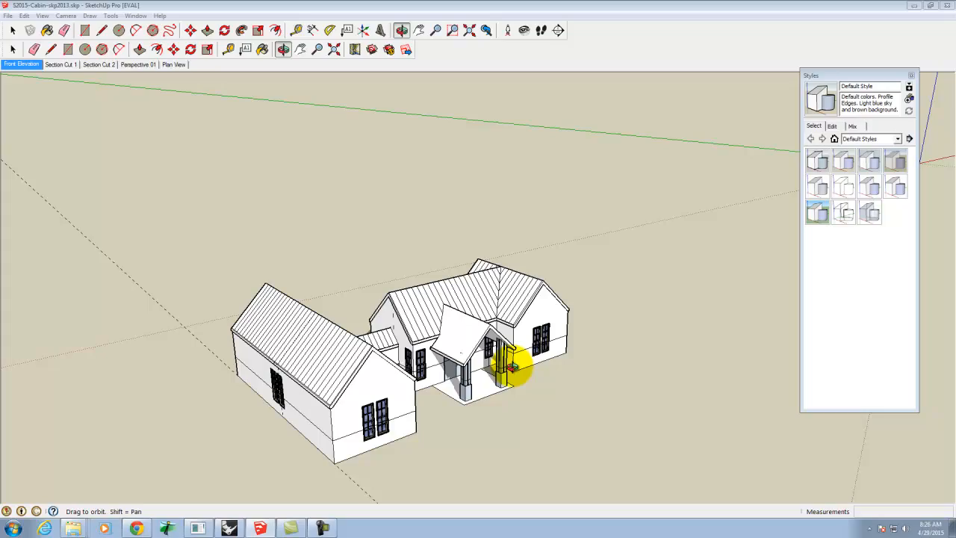
{"action": "left_click_drag", "start_coordinate": [510, 366], "coordinate": [539, 348]}
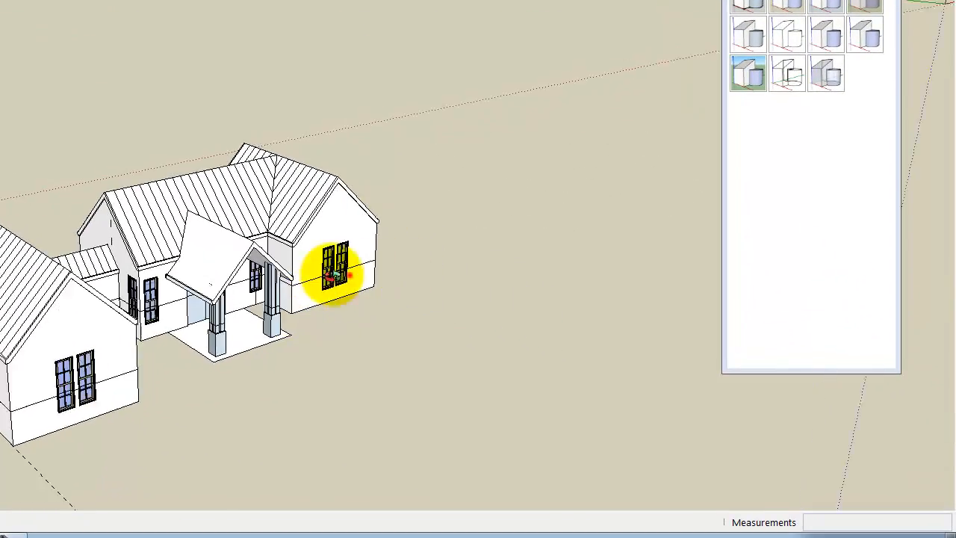
{"action": "left_click_drag", "start_coordinate": [327, 277], "coordinate": [201, 156]}
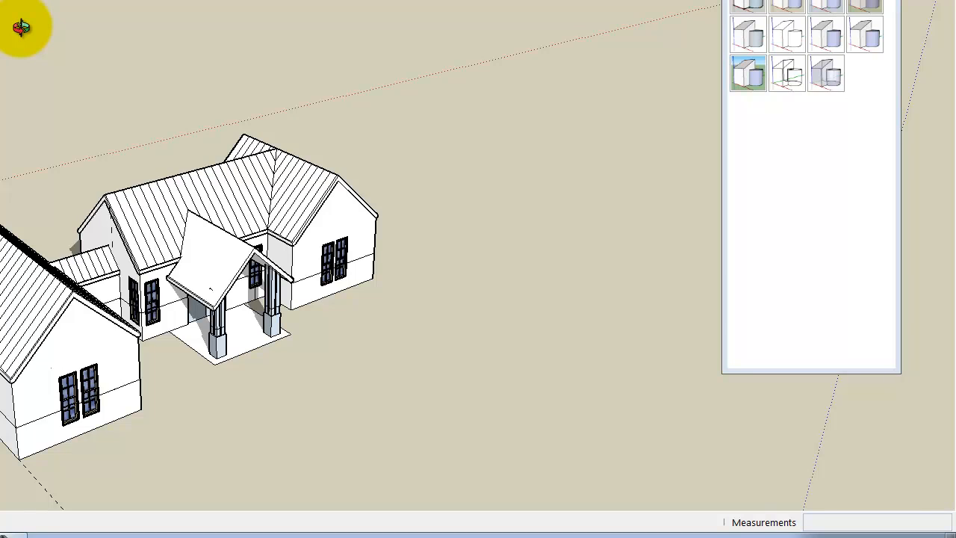
{"action": "left_click_drag", "start_coordinate": [235, 219], "coordinate": [197, 250]}
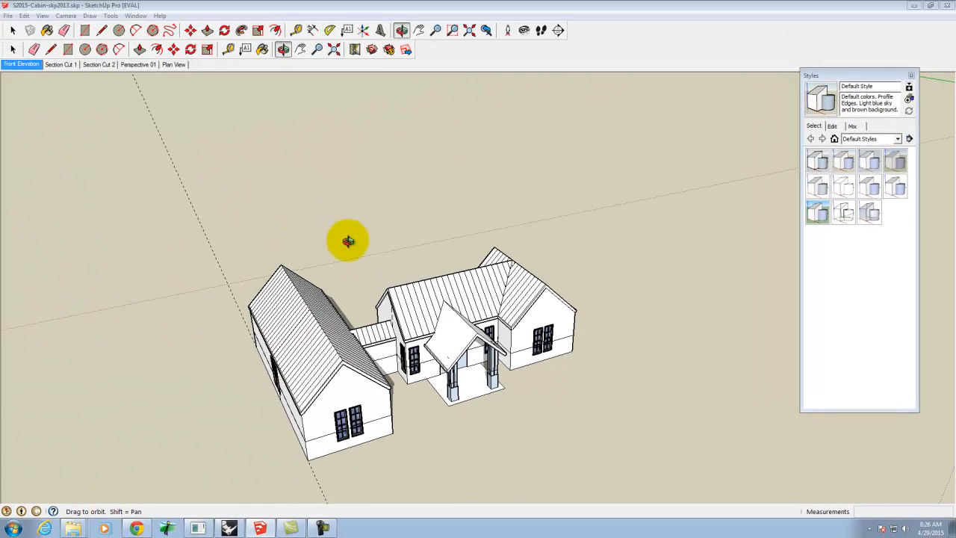
{"action": "left_click_drag", "start_coordinate": [348, 240], "coordinate": [365, 299]}
{"action": "left_click_drag", "start_coordinate": [360, 293], "coordinate": [748, 324]}
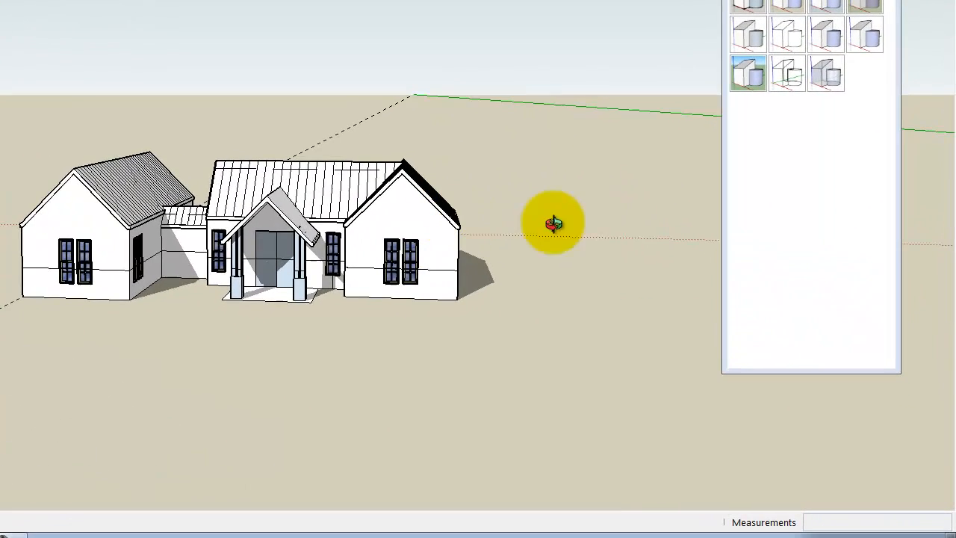
{"action": "left_click_drag", "start_coordinate": [295, 235], "coordinate": [426, 271]}
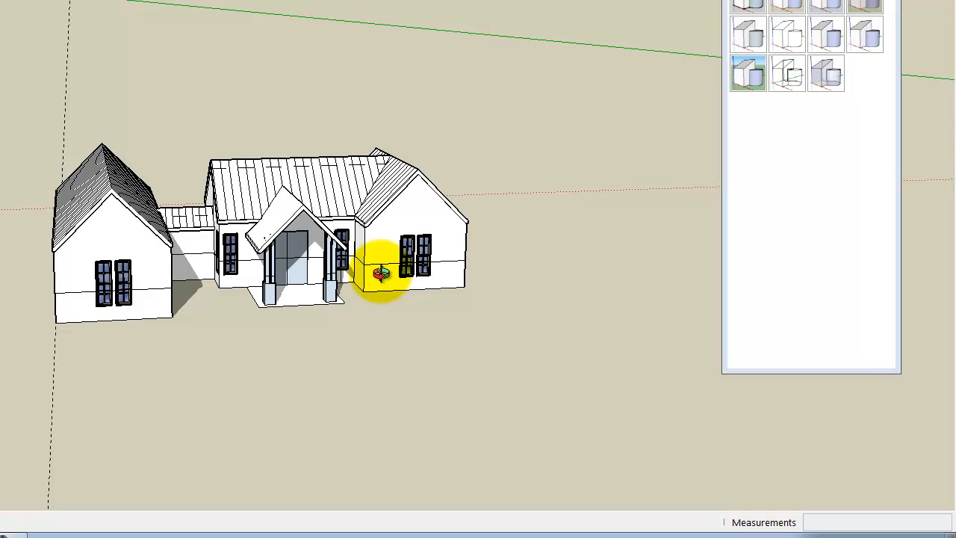
{"action": "left_click_drag", "start_coordinate": [179, 251], "coordinate": [271, 231]}
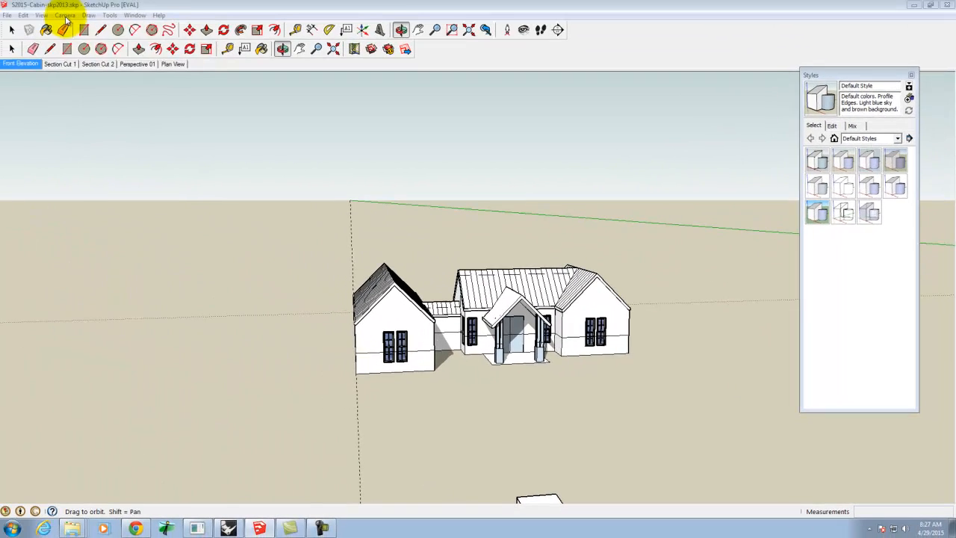
Step: Switch the camera to the standard Front view of the cabin
{"action": "left_click", "coordinate": [66, 16]}
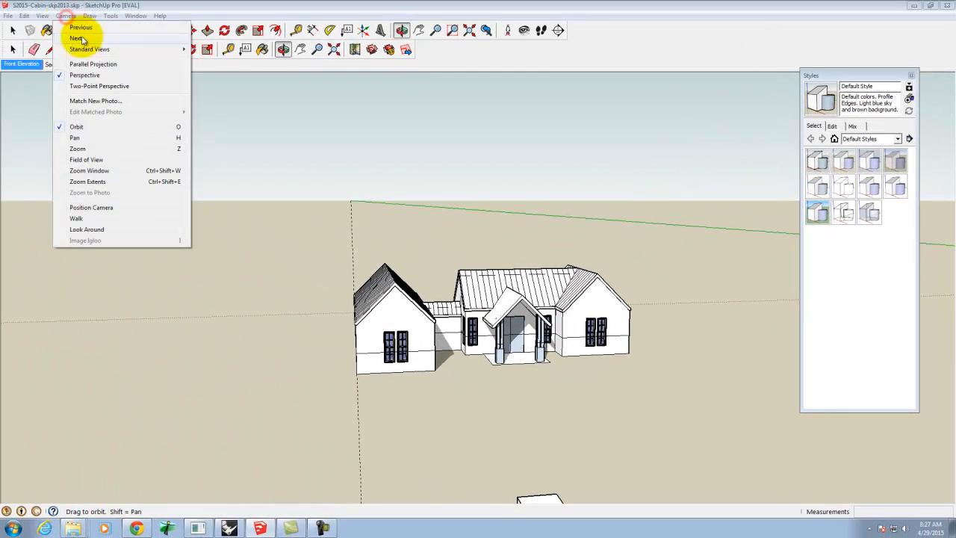
{"action": "mouse_move", "coordinate": [99, 50]}
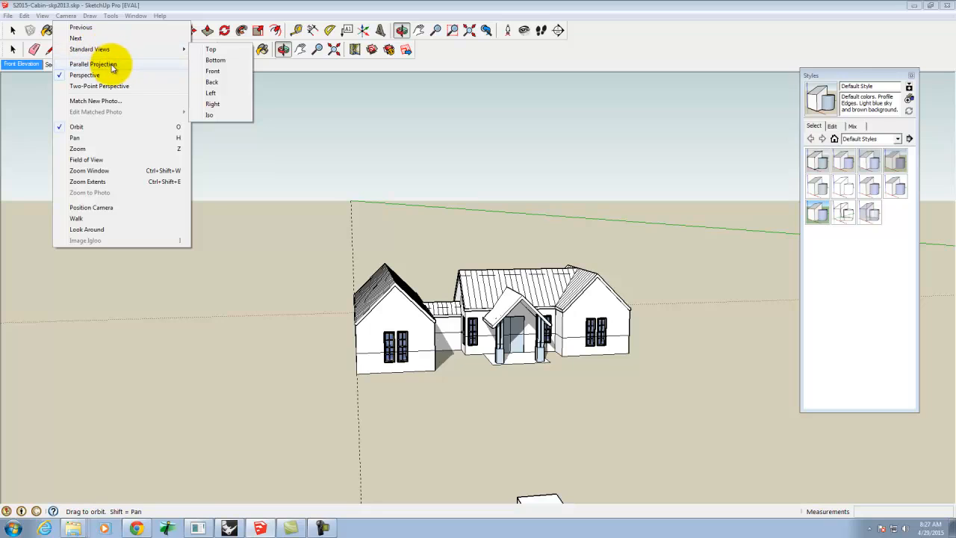
{"action": "mouse_move", "coordinate": [131, 51]}
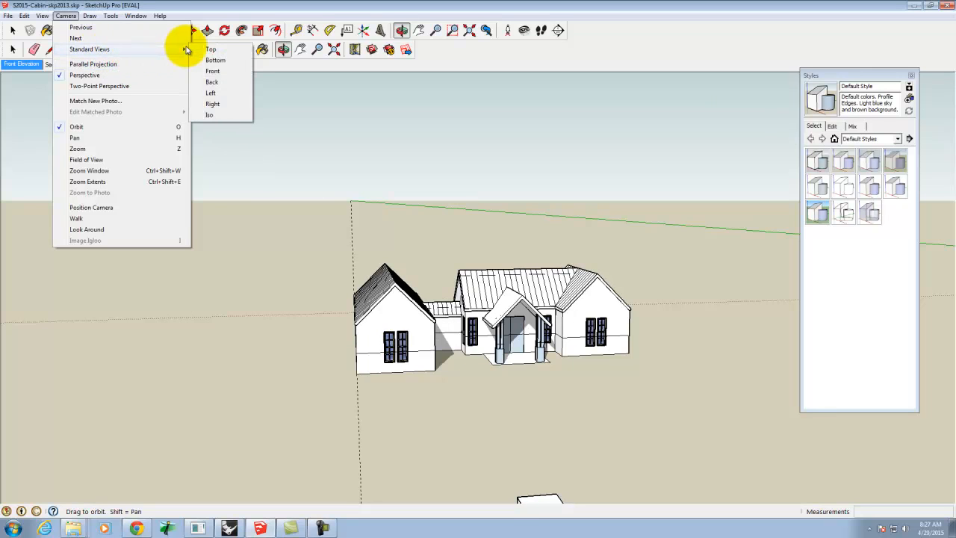
{"action": "left_click", "coordinate": [212, 72]}
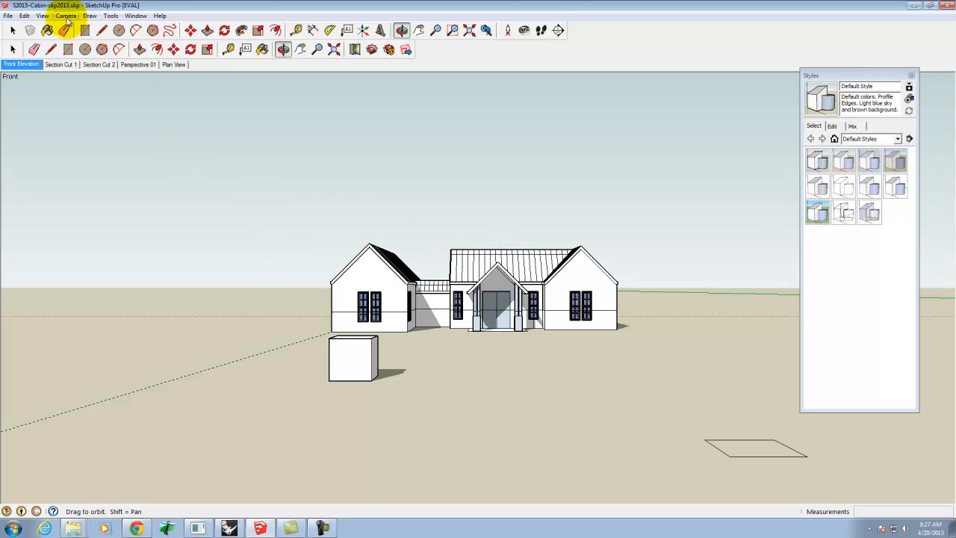
Step: Set the camera to Parallel Projection so the cabin's front shows as a true elevation
{"action": "left_click", "coordinate": [67, 15]}
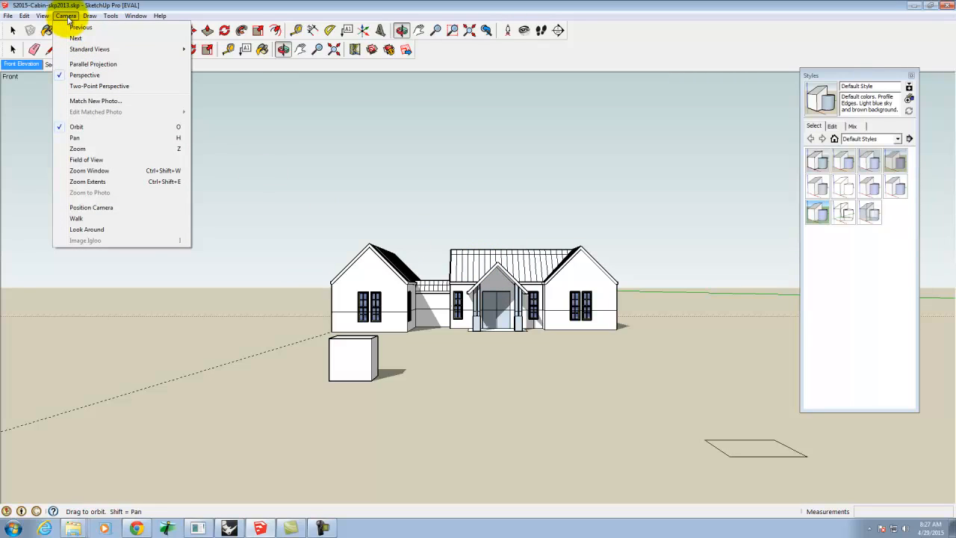
{"action": "left_click", "coordinate": [100, 66]}
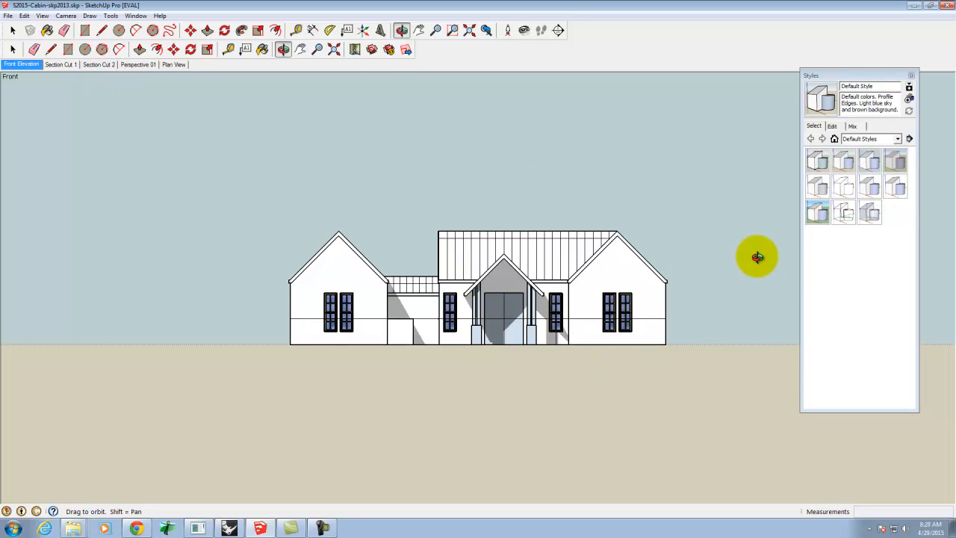
{"action": "scroll", "coordinate": [710, 282], "scroll_direction": "up", "scroll_amount": 2}
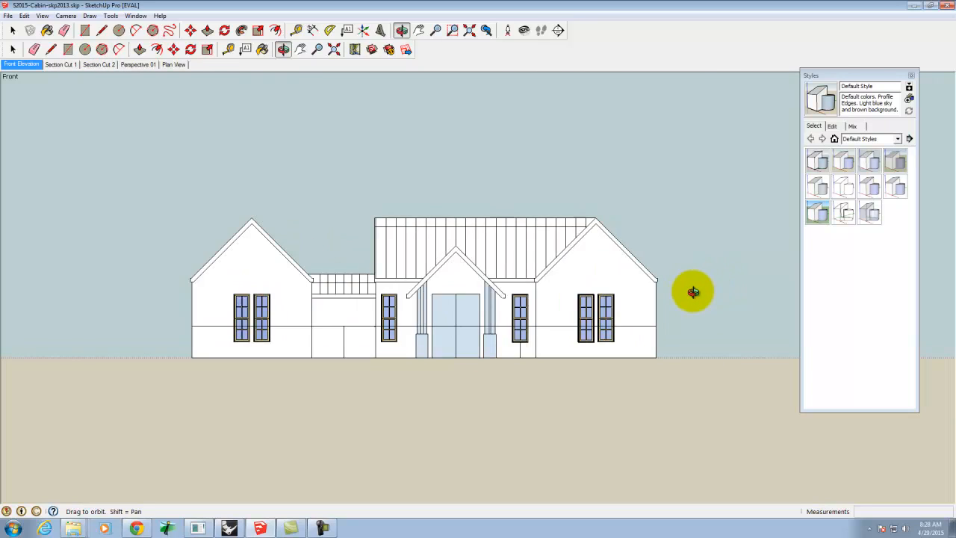
{"action": "scroll", "coordinate": [693, 291], "scroll_direction": "up", "scroll_amount": 1}
{"action": "scroll", "coordinate": [263, 299], "scroll_direction": "up", "scroll_amount": 2}
{"action": "scroll", "coordinate": [261, 299], "scroll_direction": "down", "scroll_amount": 1}
{"action": "scroll", "coordinate": [137, 294], "scroll_direction": "up", "scroll_amount": 1}
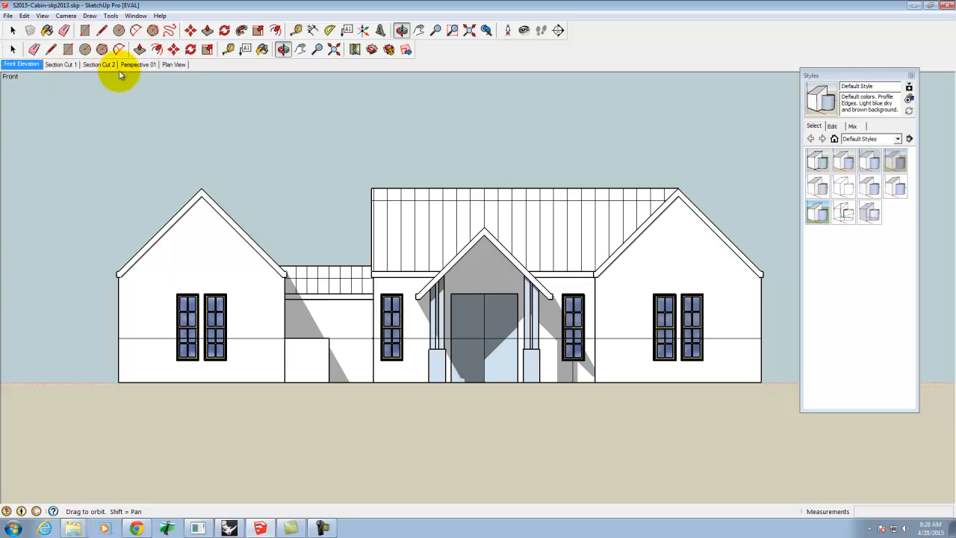
{"action": "left_click", "coordinate": [141, 20]}
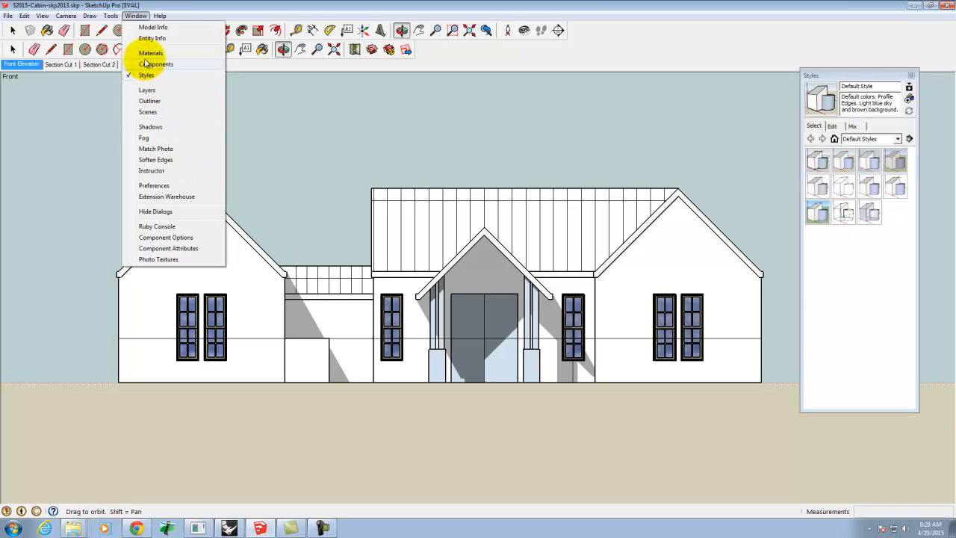
{"action": "left_click", "coordinate": [158, 111]}
{"action": "left_click_drag", "start_coordinate": [49, 35], "coordinate": [155, 94]}
{"action": "left_click_drag", "start_coordinate": [165, 183], "coordinate": [180, 242]}
{"action": "key", "text": "ctrl+z"}
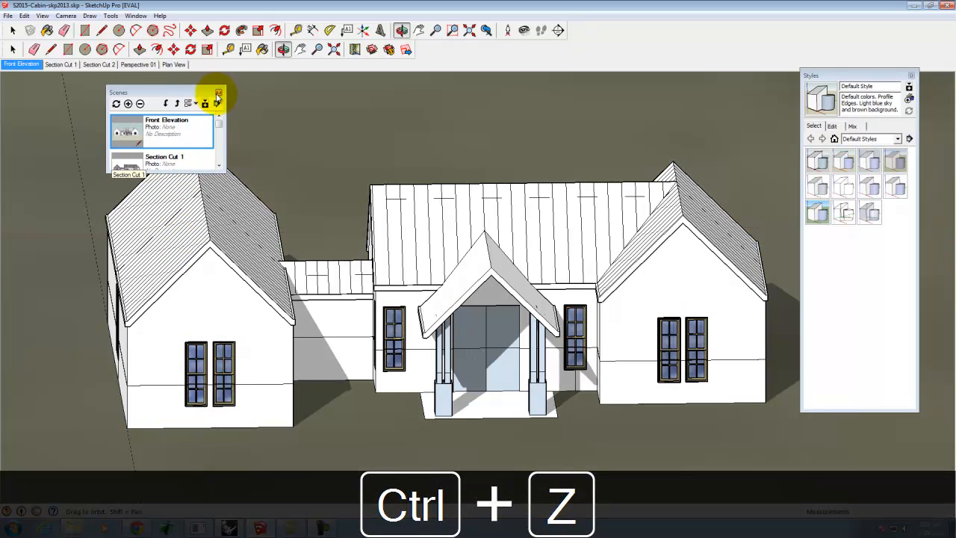
{"action": "left_click", "coordinate": [218, 92]}
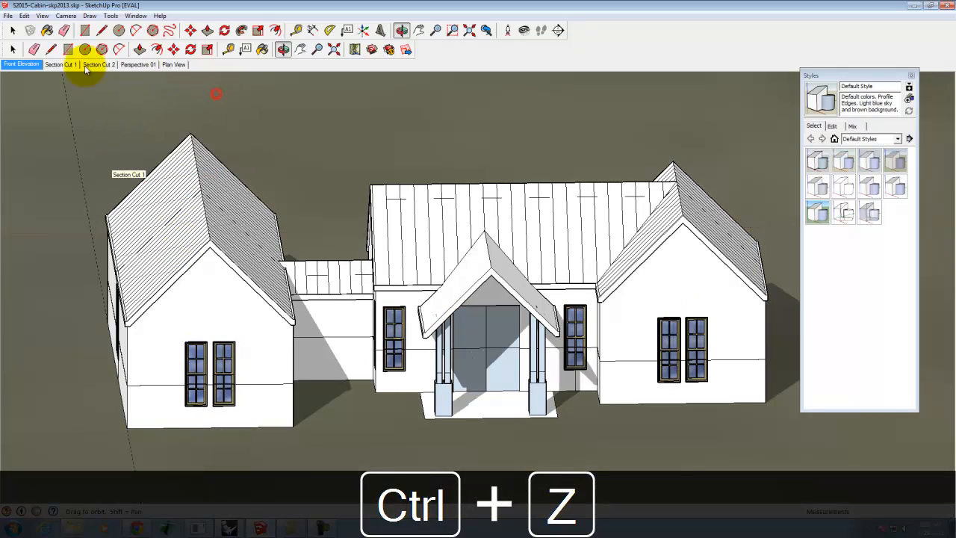
Step: Recall the Front Elevation scene and add a new scene from that view
{"action": "left_click", "coordinate": [22, 64]}
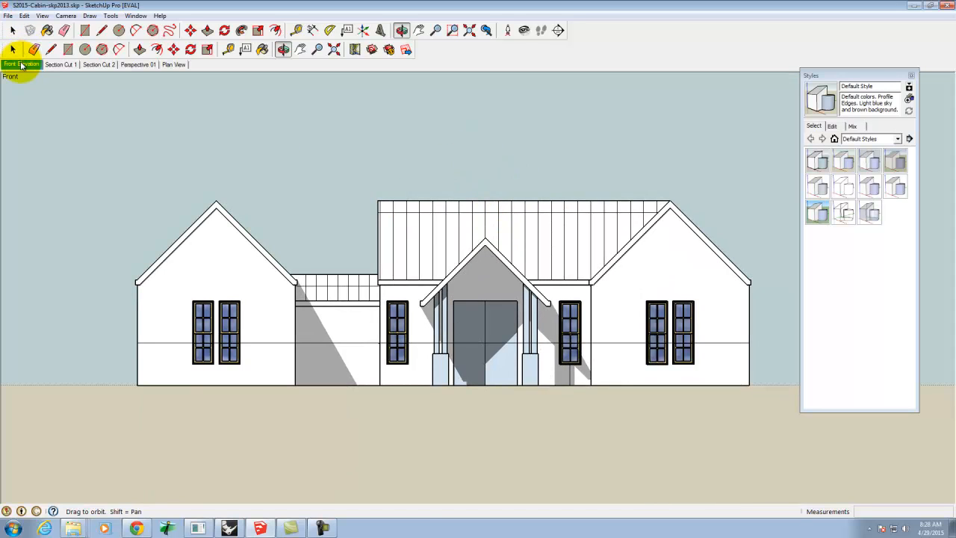
{"action": "left_click", "coordinate": [136, 16]}
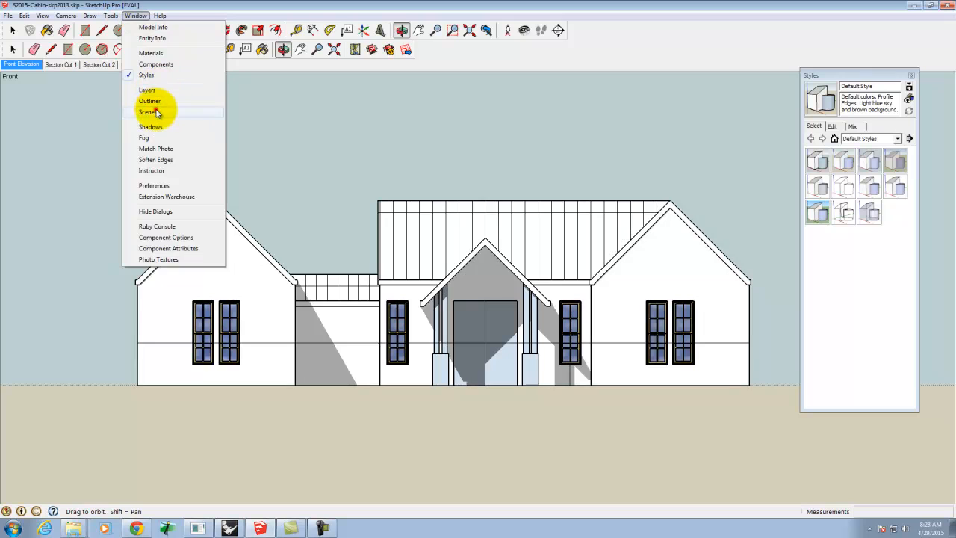
{"action": "left_click", "coordinate": [153, 112]}
{"action": "left_click_drag", "start_coordinate": [135, 170], "coordinate": [139, 439]}
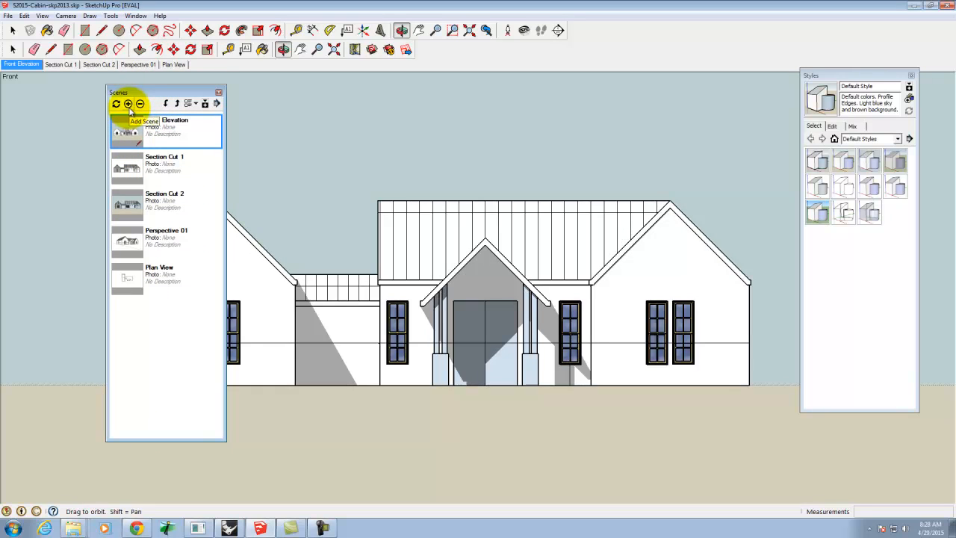
{"action": "left_click", "coordinate": [129, 105]}
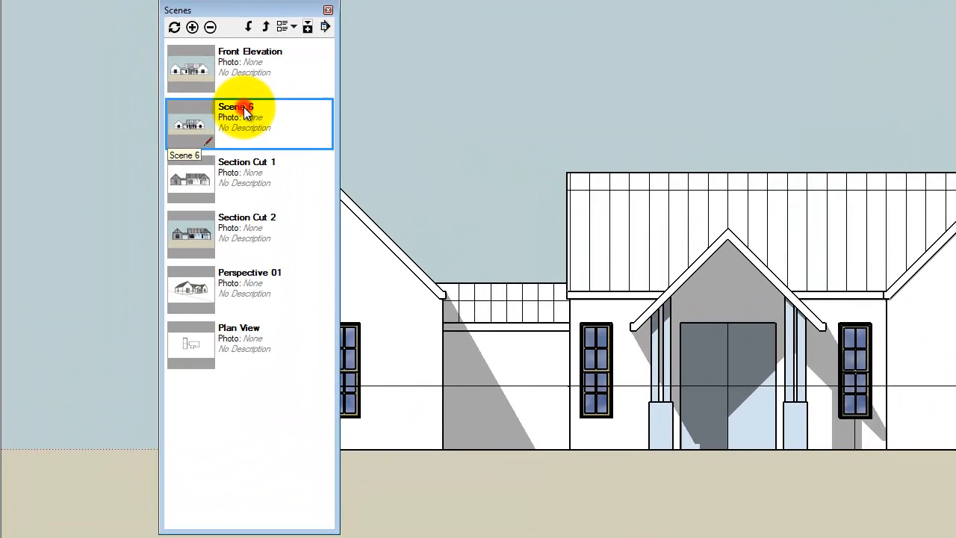
Step: Rename the newly added scene as Front Elevation 2, using its scene details, and close the scene manager
{"action": "right_click", "coordinate": [243, 107]}
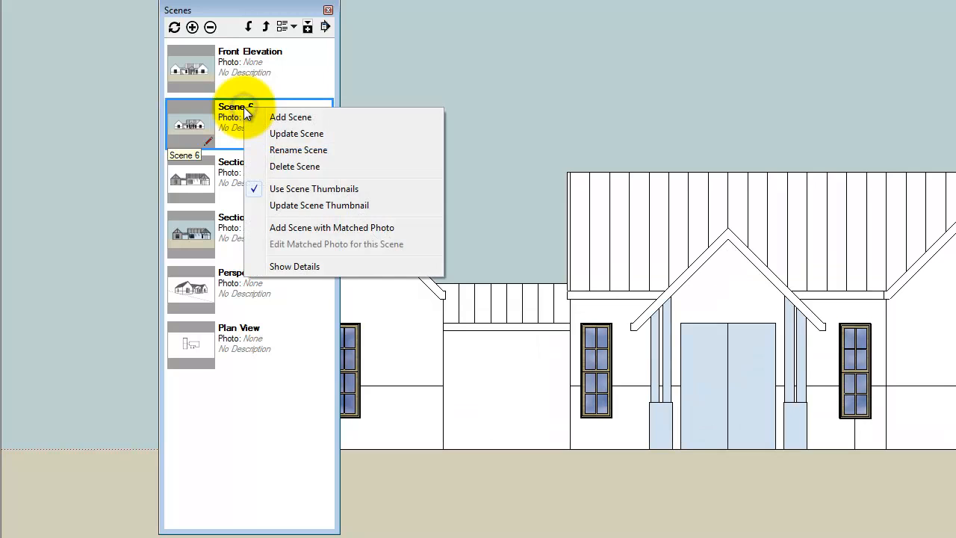
{"action": "left_click", "coordinate": [283, 268]}
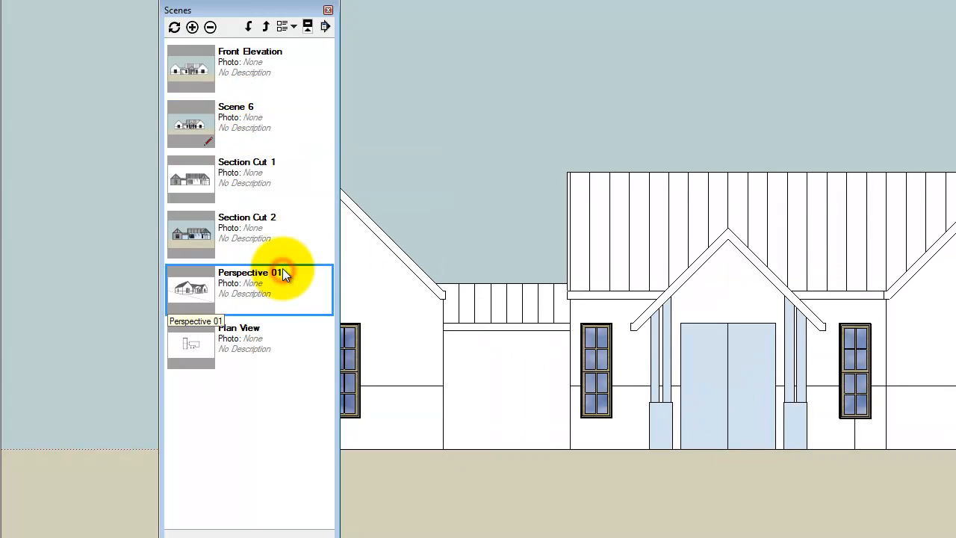
{"action": "left_click_drag", "start_coordinate": [247, 10], "coordinate": [245, 0]}
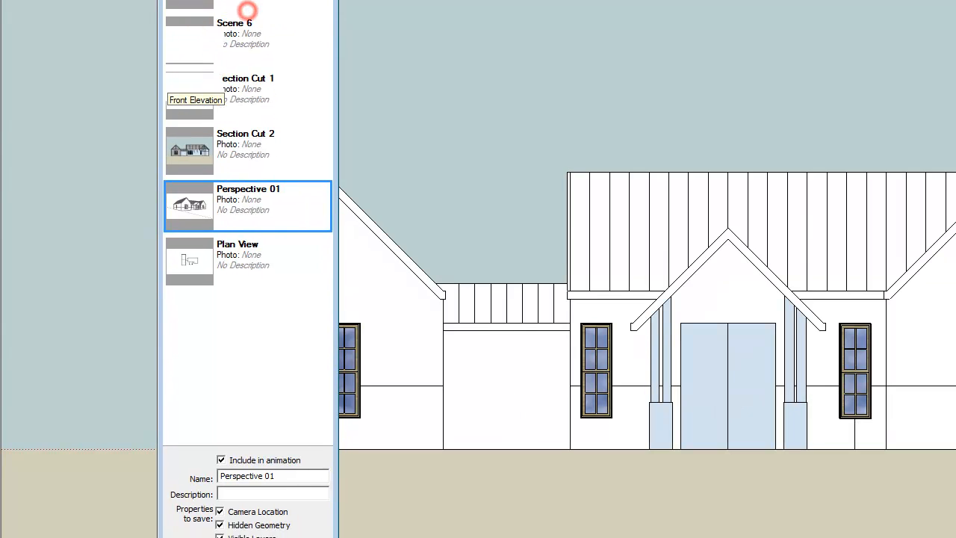
{"action": "left_click", "coordinate": [225, 39]}
{"action": "left_click_drag", "start_coordinate": [267, 481], "coordinate": [188, 456]}
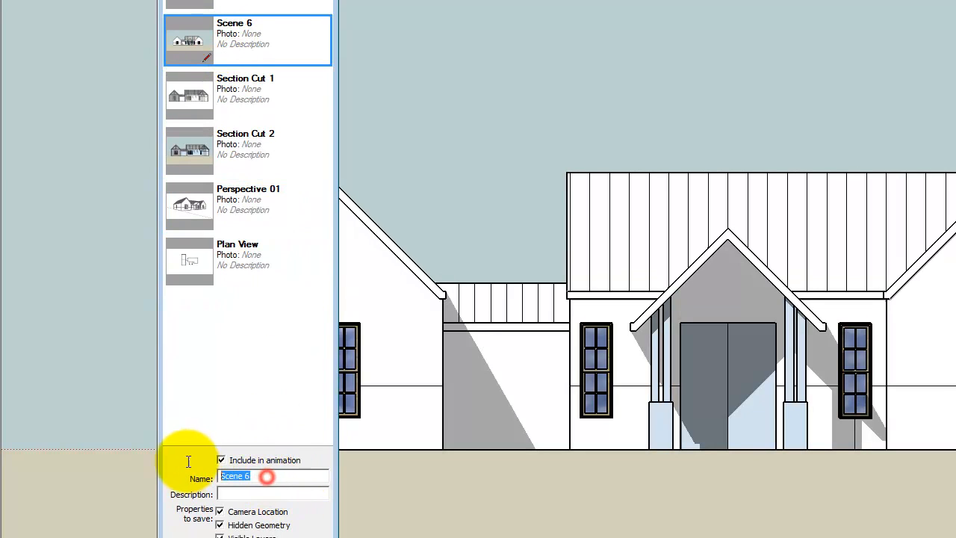
{"action": "key", "text": "BackSpace"}
{"action": "type", "text": "Front Elevatio"}
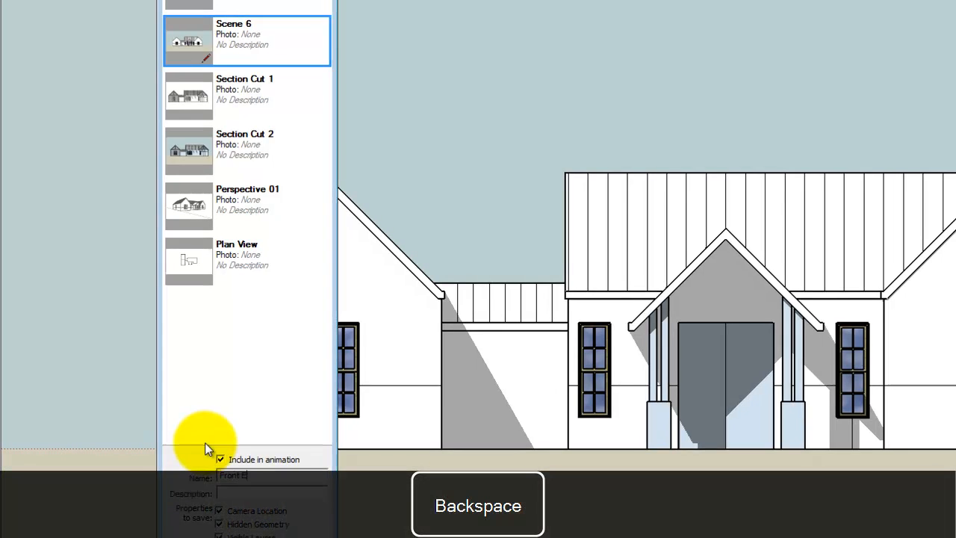
{"action": "type", "text": "n"}
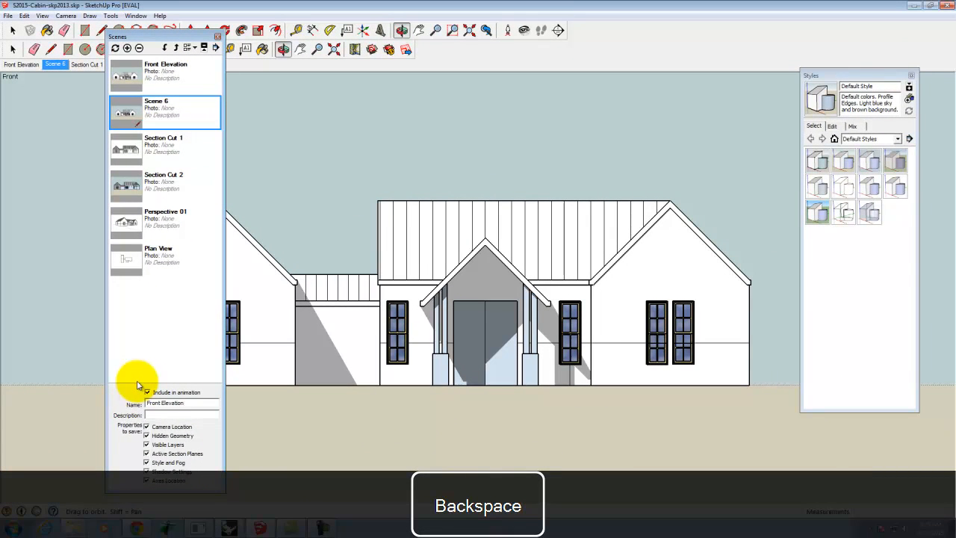
{"action": "type", "text": " 2"}
{"action": "key", "text": "Tab"}
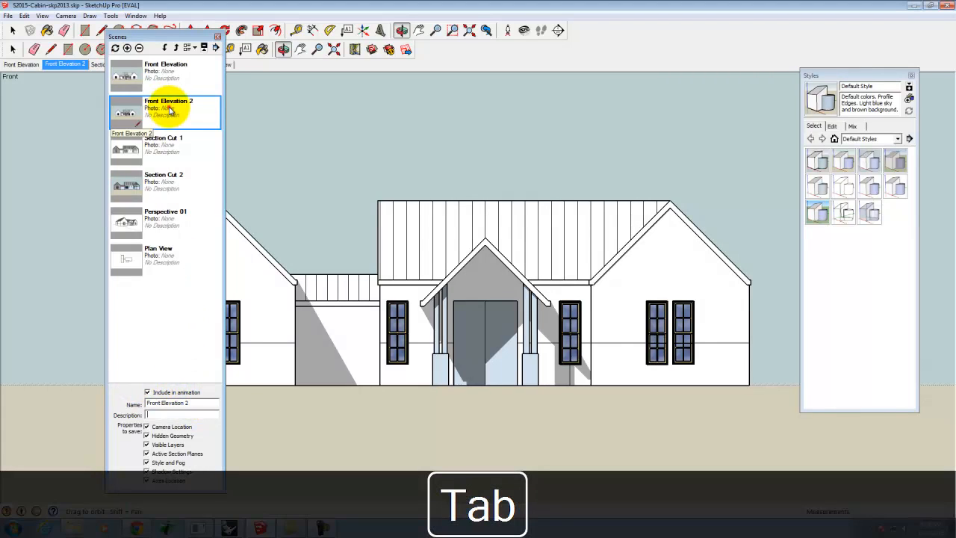
{"action": "left_click", "coordinate": [217, 36]}
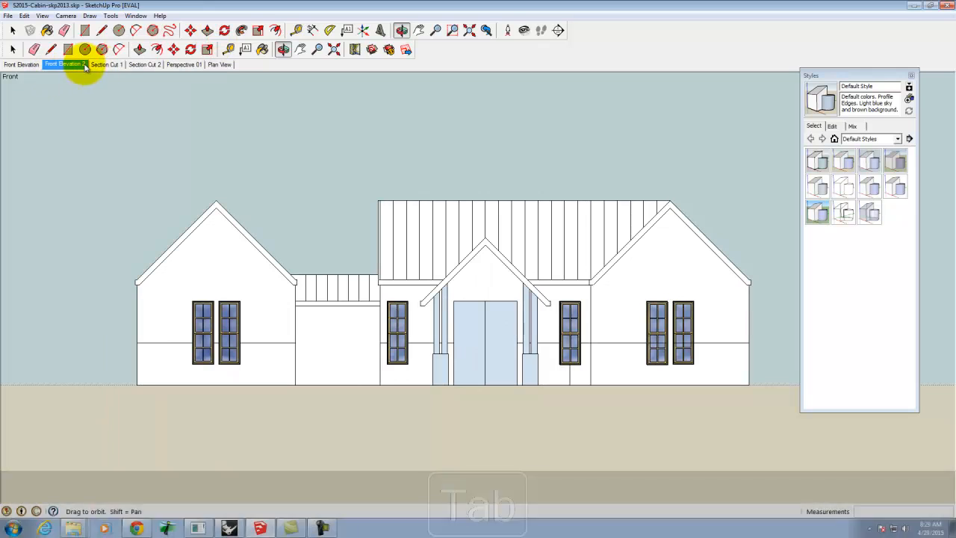
Step: Recall the Front Elevation 2 and Plan View scenes to compare their styles, ending on Front Elevation 2
{"action": "left_click", "coordinate": [83, 65]}
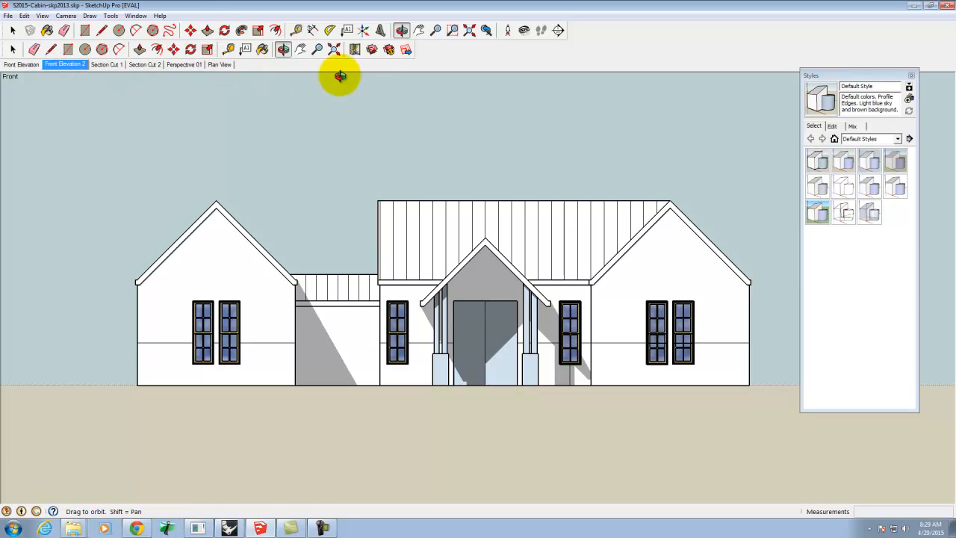
{"action": "left_click", "coordinate": [222, 65]}
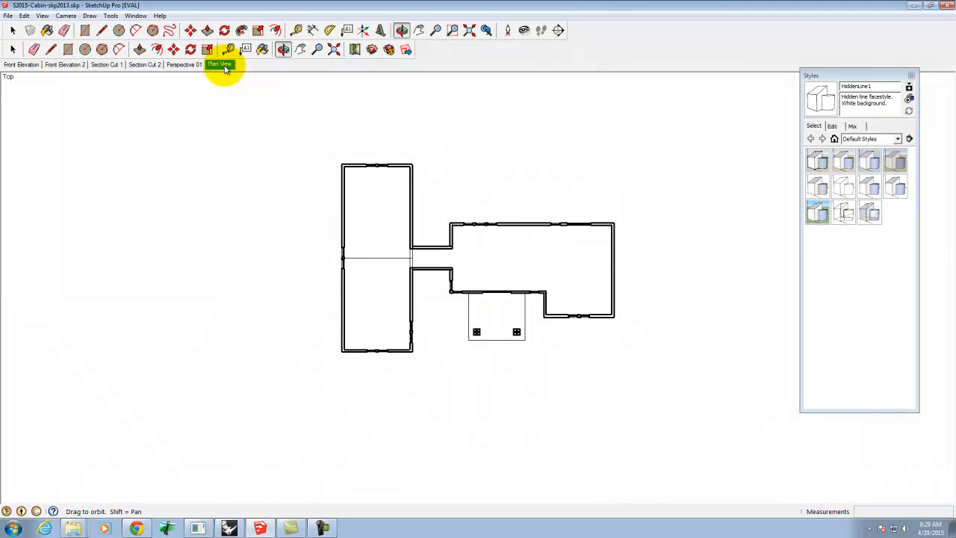
{"action": "left_click", "coordinate": [70, 64]}
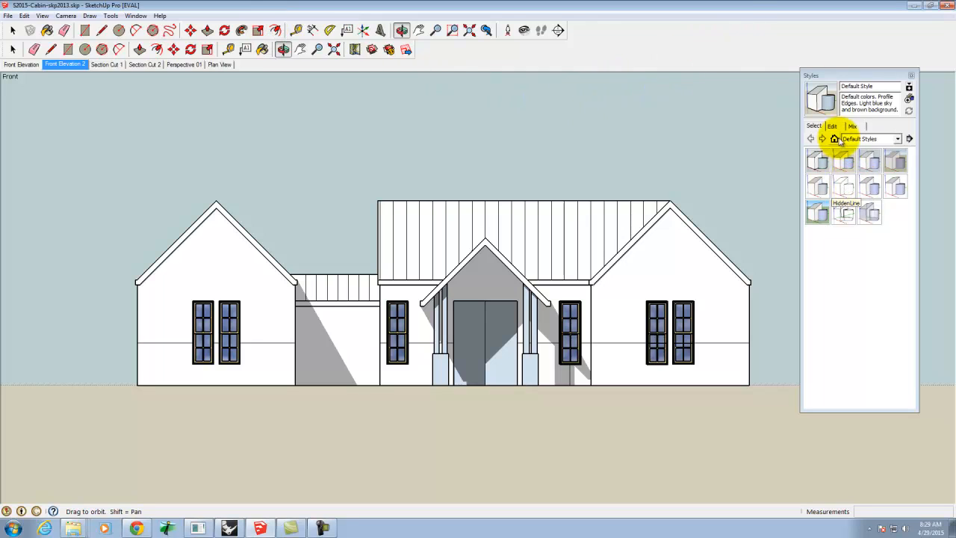
Step: Apply the Hidden Line style from the Default Styles collection to the front elevation
{"action": "left_click", "coordinate": [136, 16]}
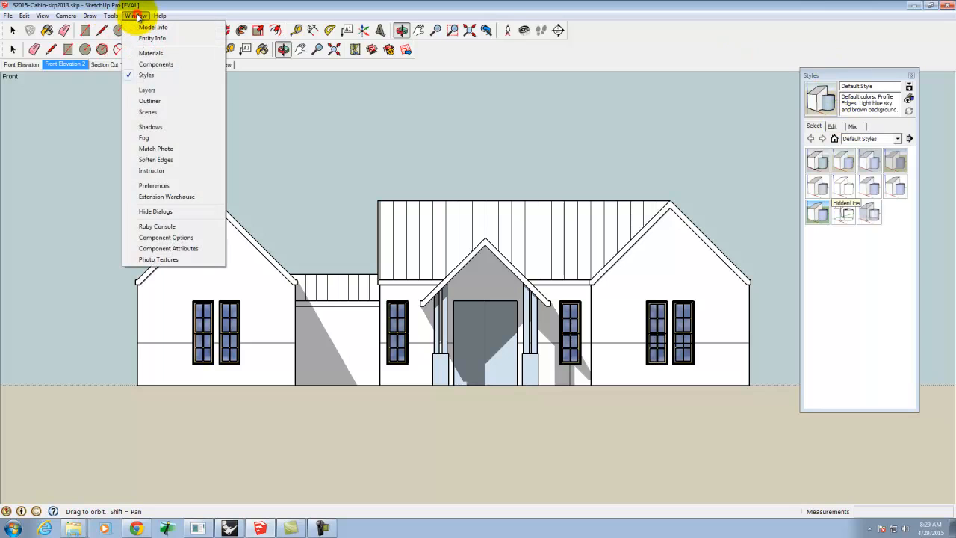
{"action": "left_click", "coordinate": [825, 74]}
{"action": "left_click", "coordinate": [837, 74]}
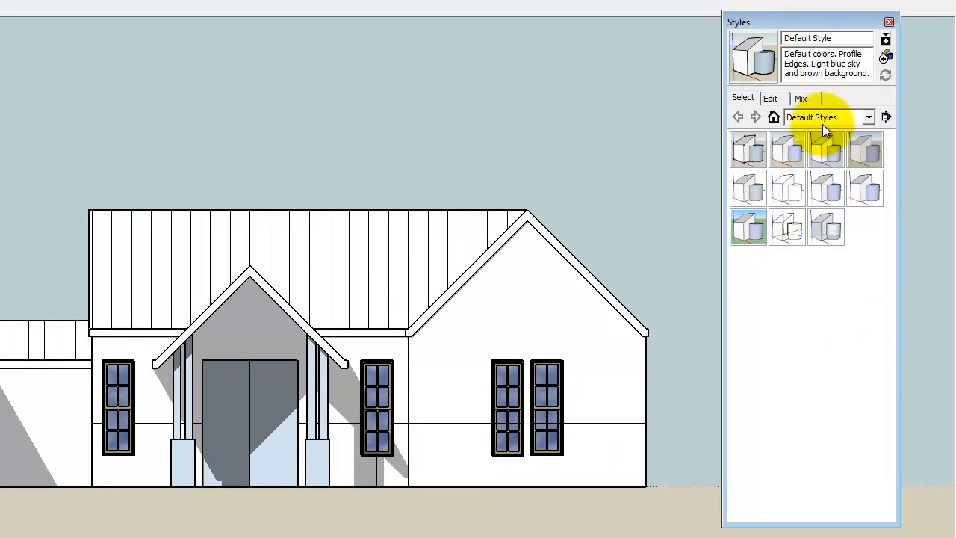
{"action": "left_click", "coordinate": [796, 187]}
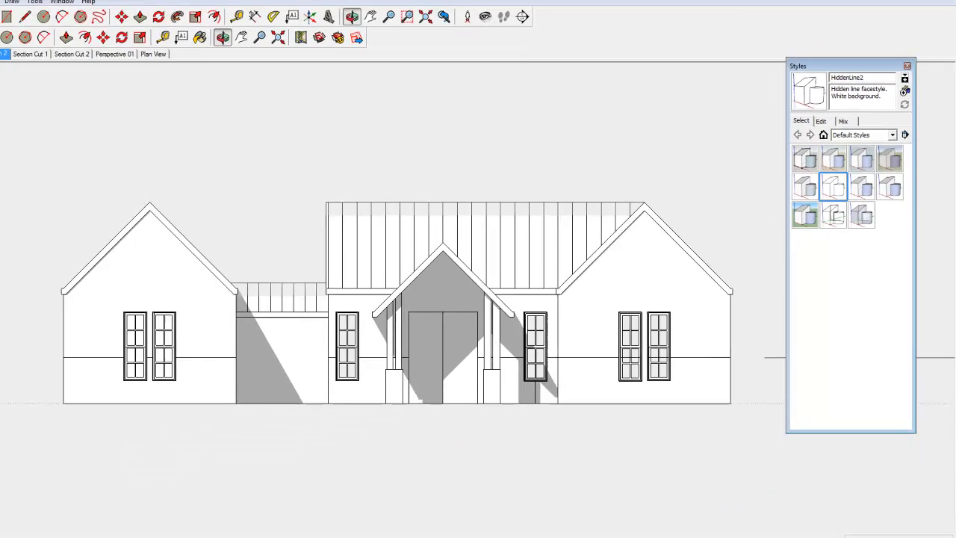
Step: Hide the guides and the axes in the front elevation view
{"action": "left_click", "coordinate": [42, 16]}
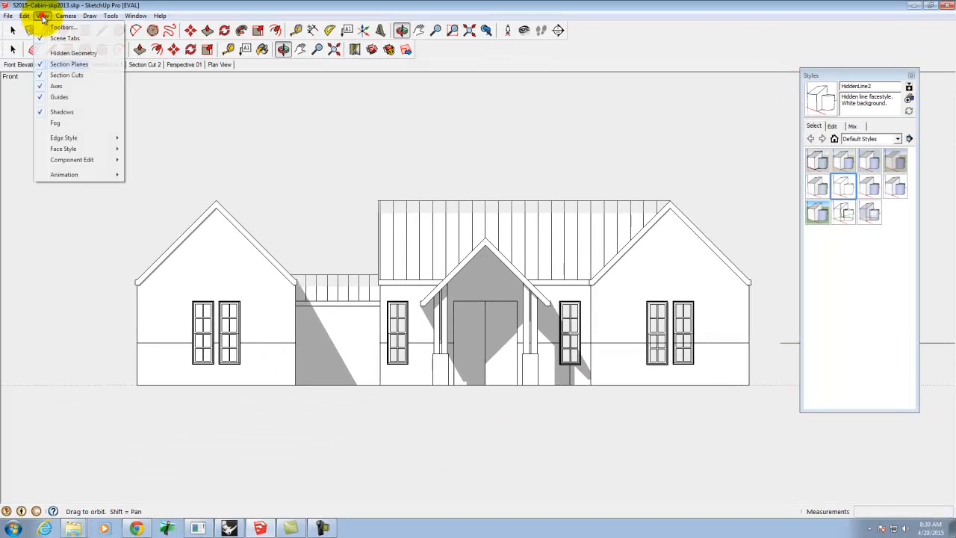
{"action": "left_click", "coordinate": [59, 97]}
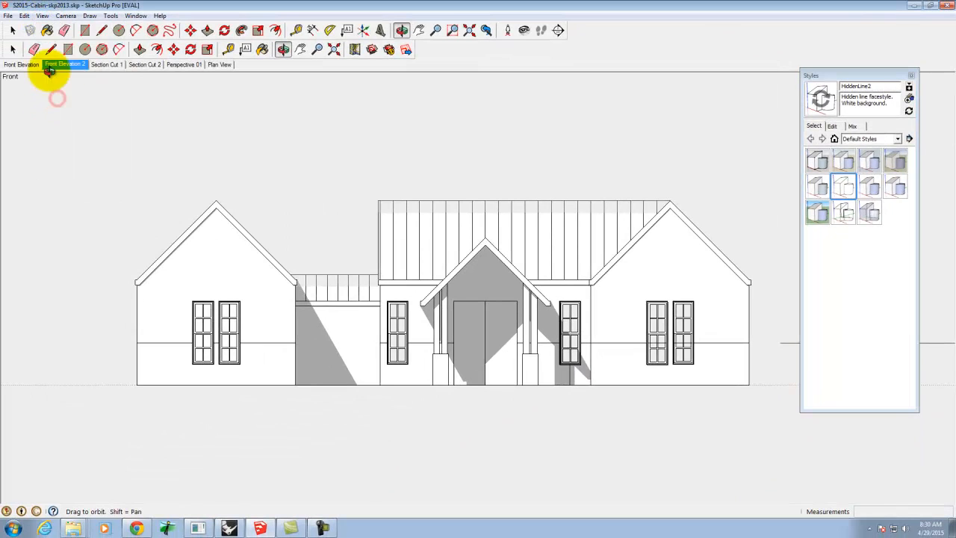
{"action": "left_click", "coordinate": [40, 16]}
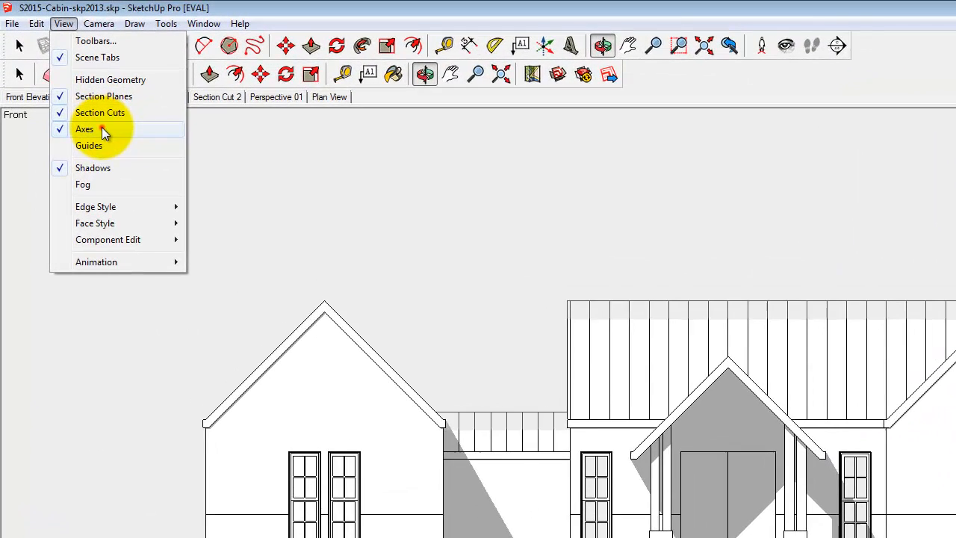
{"action": "left_click", "coordinate": [82, 104]}
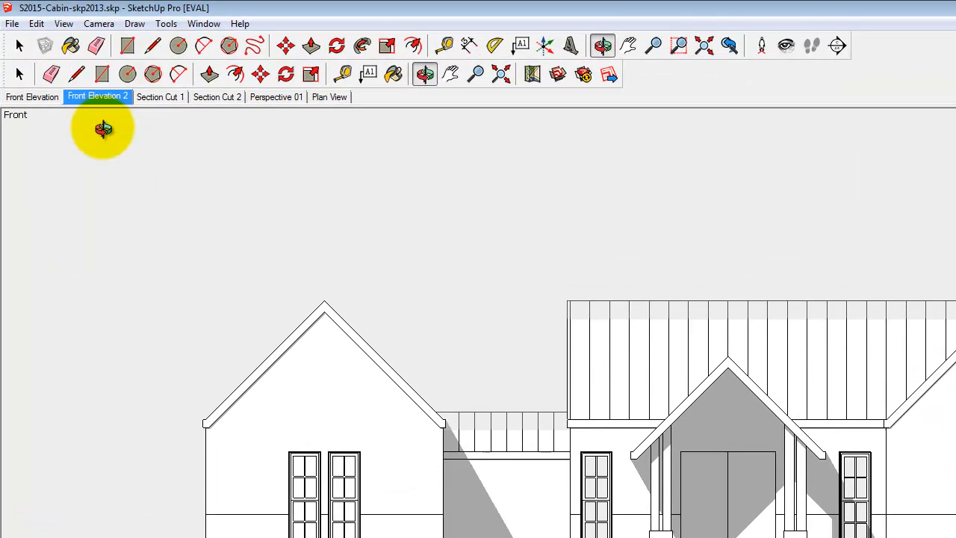
Step: Turn off shadows so the front elevation shows only its line work
{"action": "left_click", "coordinate": [36, 24]}
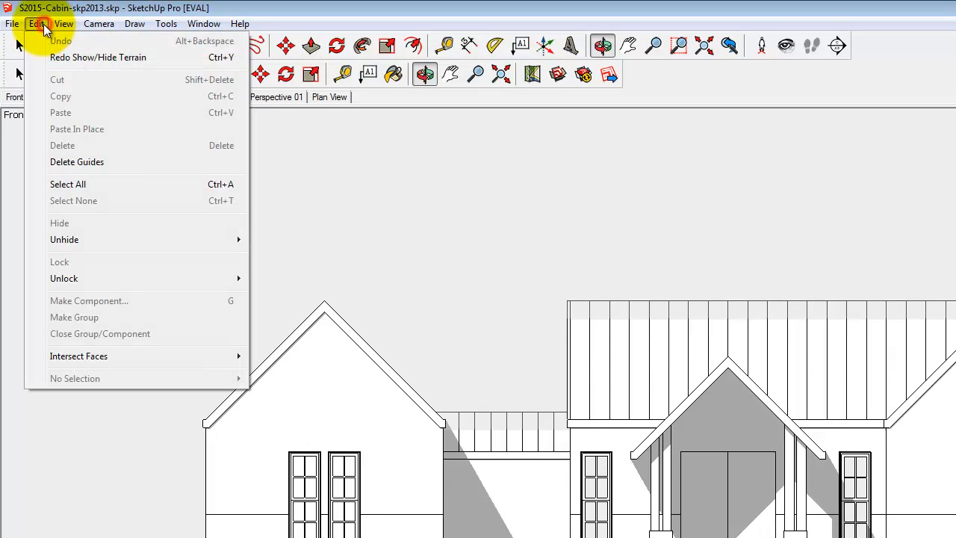
{"action": "mouse_move", "coordinate": [63, 24]}
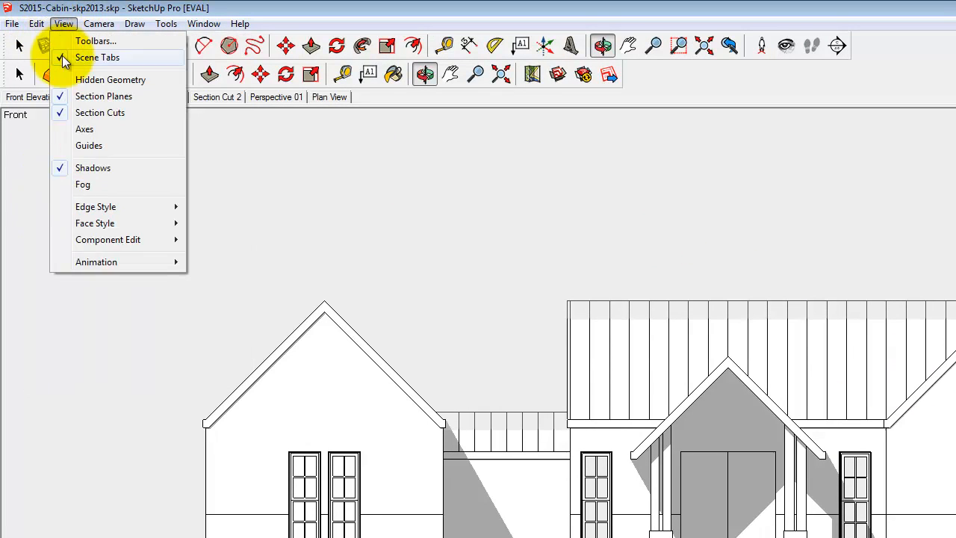
{"action": "left_click", "coordinate": [93, 168]}
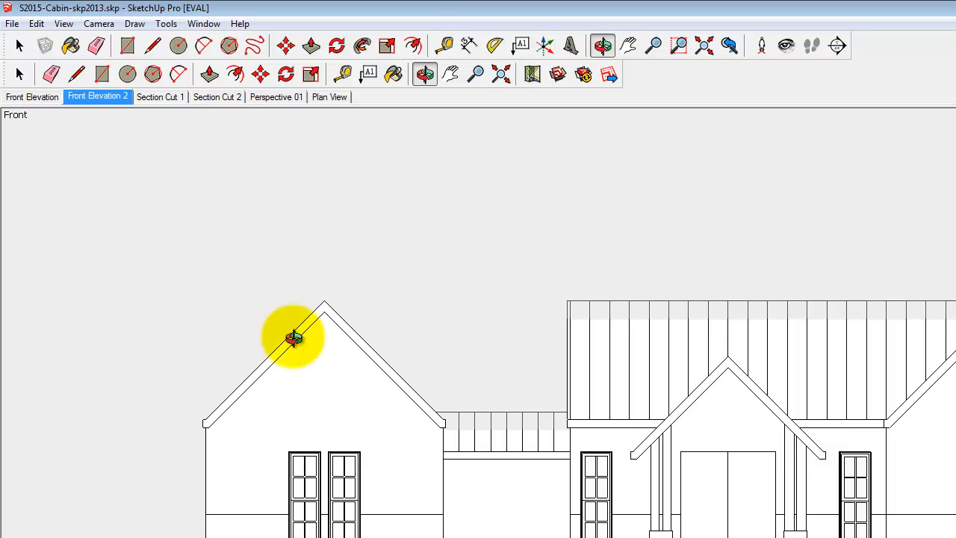
Step: Start a 2D graphic export and set its destination to the S2015 folder inside Ex127 of A135 Exercises on the E: drive
{"action": "left_click", "coordinate": [13, 25]}
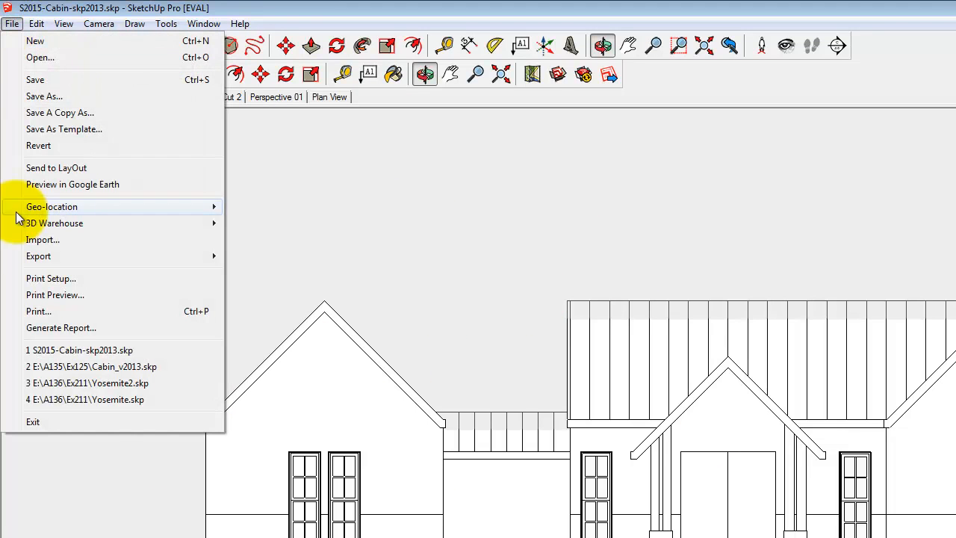
{"action": "mouse_move", "coordinate": [52, 257]}
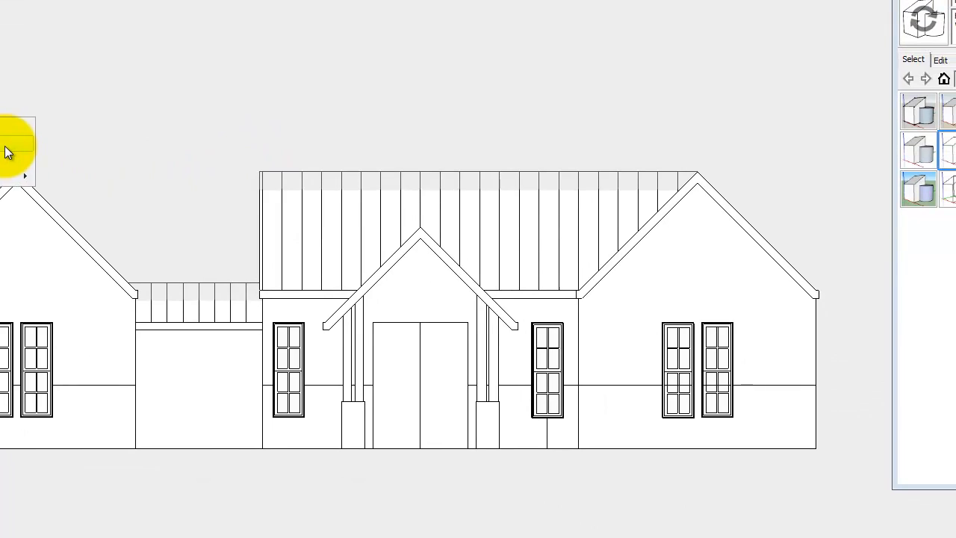
{"action": "left_click", "coordinate": [6, 153]}
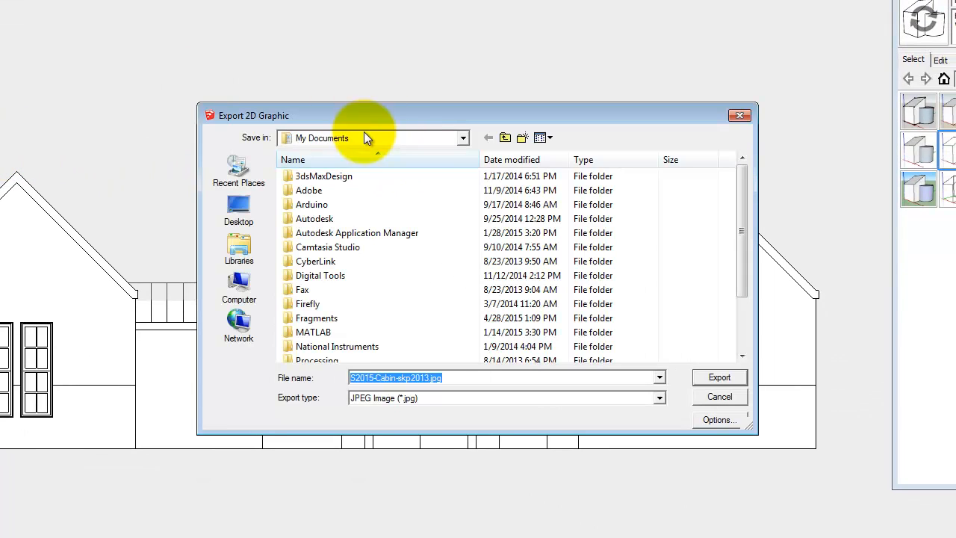
{"action": "left_click", "coordinate": [241, 204]}
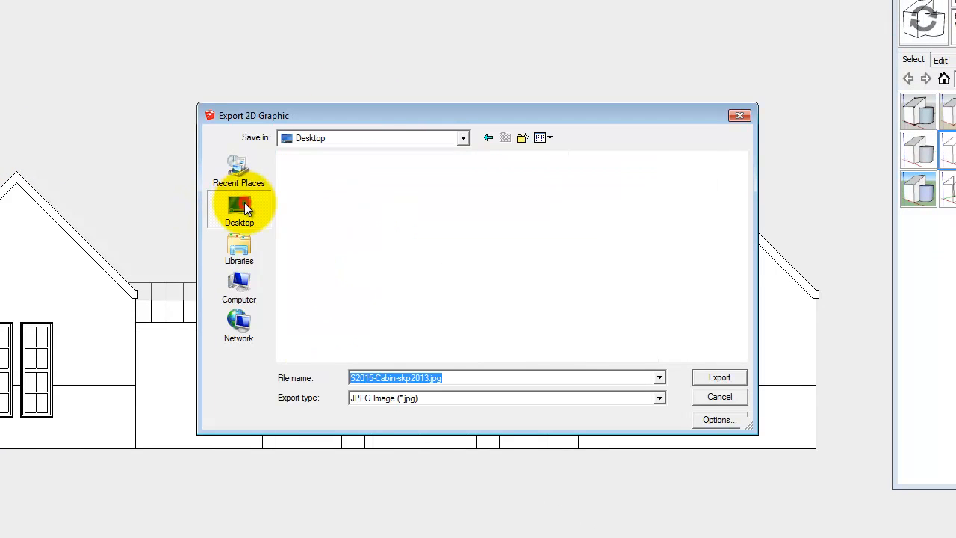
{"action": "left_click", "coordinate": [239, 284]}
{"action": "double_click", "coordinate": [526, 252]}
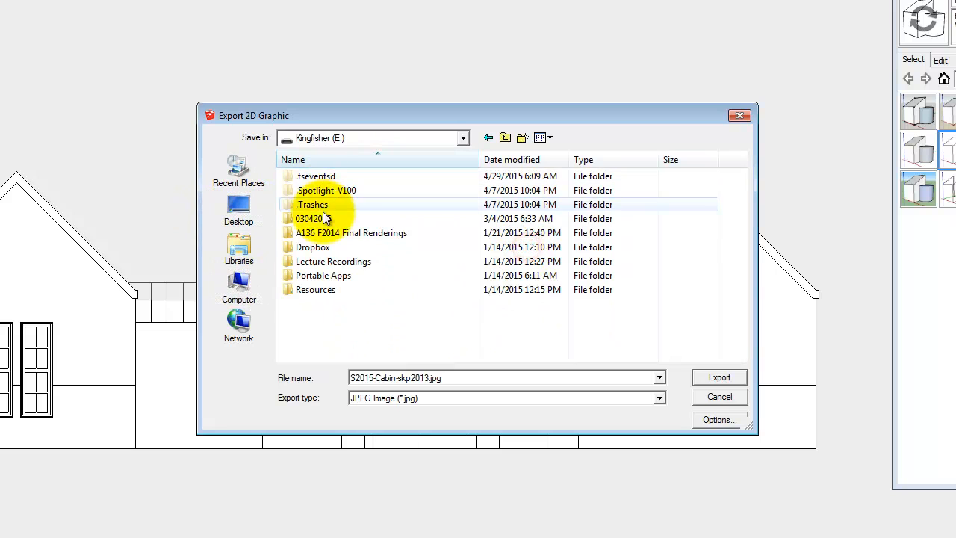
{"action": "double_click", "coordinate": [312, 247]}
{"action": "double_click", "coordinate": [309, 189]}
{"action": "double_click", "coordinate": [312, 176]}
{"action": "double_click", "coordinate": [315, 178]}
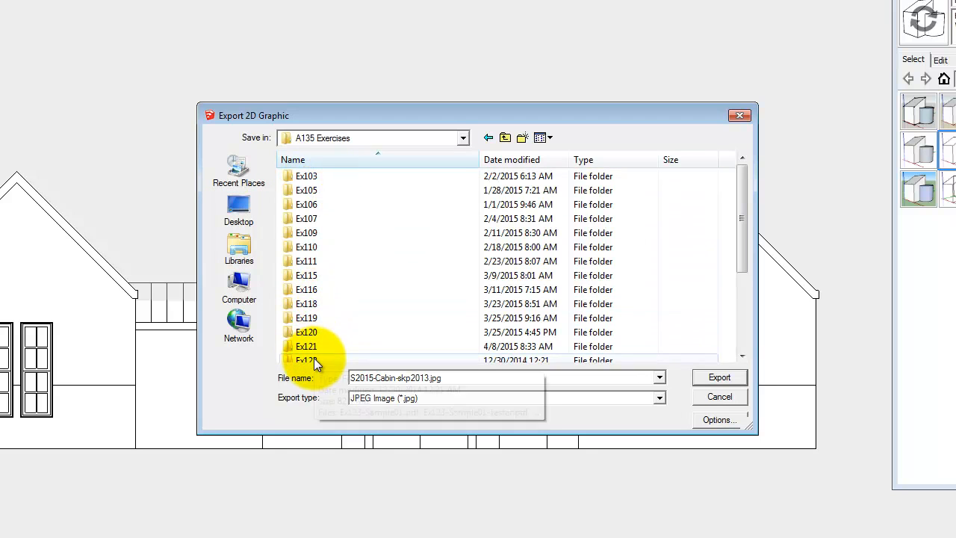
{"action": "scroll", "coordinate": [332, 329], "scroll_direction": "down", "scroll_amount": 5}
{"action": "double_click", "coordinate": [312, 289]}
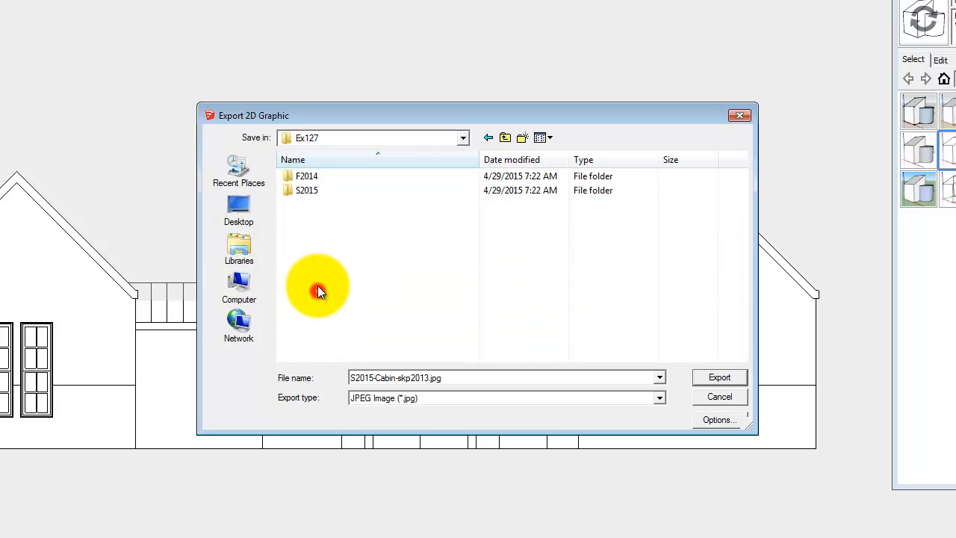
{"action": "left_click", "coordinate": [314, 189]}
{"action": "double_click", "coordinate": [314, 190]}
Step: Name the exported JPEG image S2015-Cabin-FrontElev_lines.jpg
{"action": "left_click", "coordinate": [425, 378]}
{"action": "left_click_drag", "start_coordinate": [428, 378], "coordinate": [397, 378]}
{"action": "type", "text": "FrontElev"}
{"action": "type", "text": "_"}
{"action": "type", "text": "lines"}
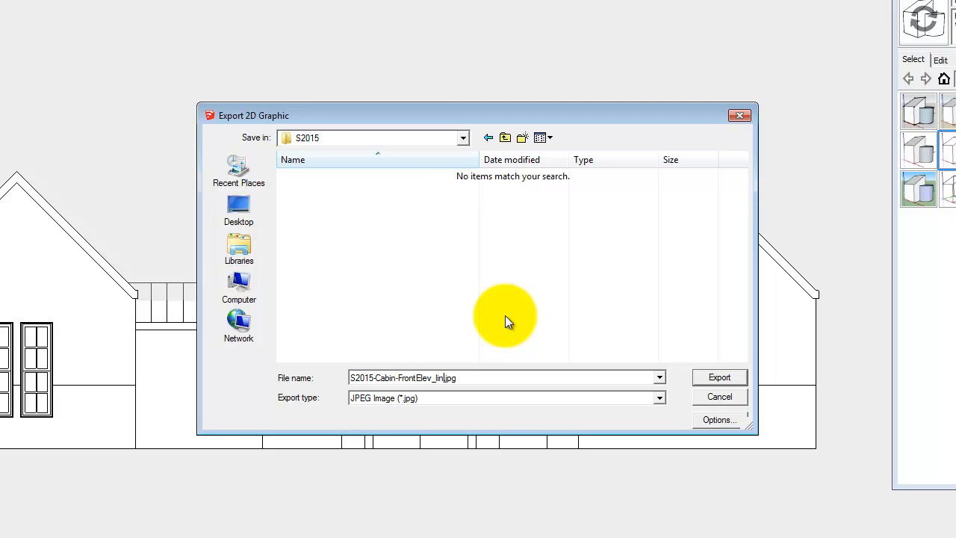
Step: Accept JPEG options of 3000 by 1355 pixels with anti-aliasing and the best quality, and export the image
{"action": "left_click", "coordinate": [716, 421]}
{"action": "left_click_drag", "start_coordinate": [488, 182], "coordinate": [380, 181]}
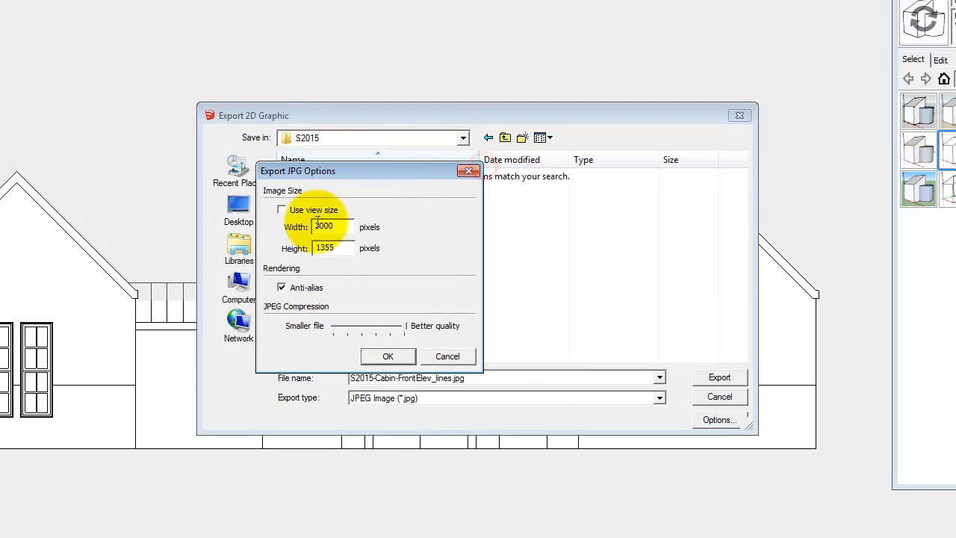
{"action": "left_click", "coordinate": [341, 229]}
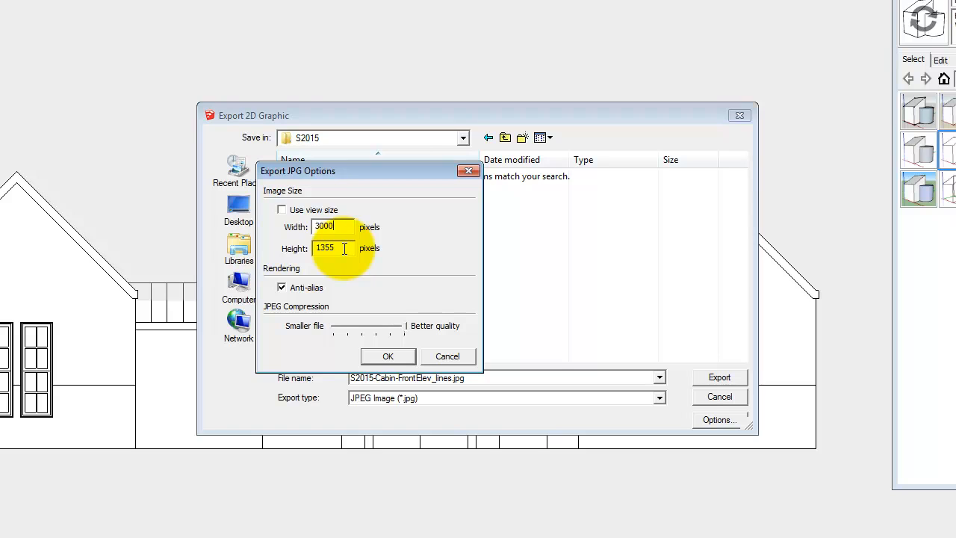
{"action": "left_click", "coordinate": [404, 327]}
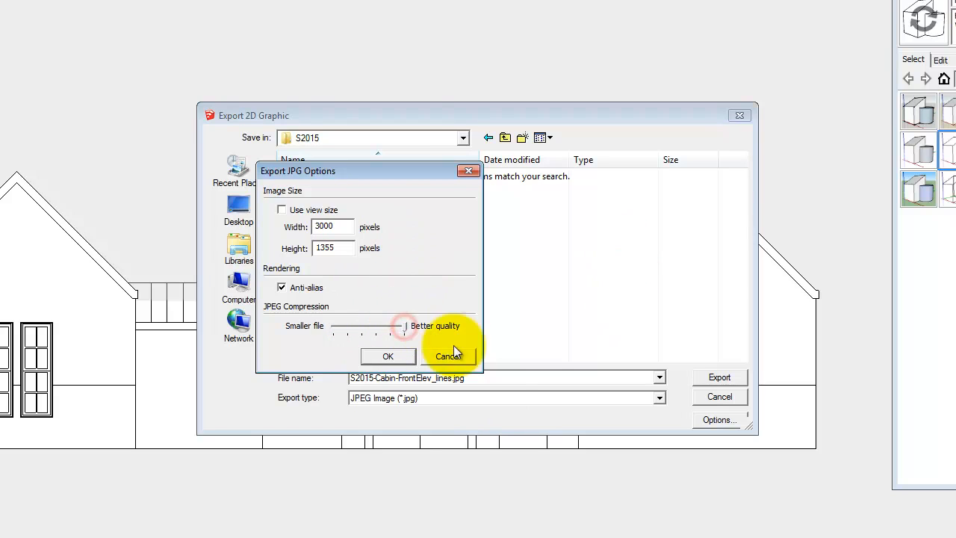
{"action": "left_click", "coordinate": [400, 357]}
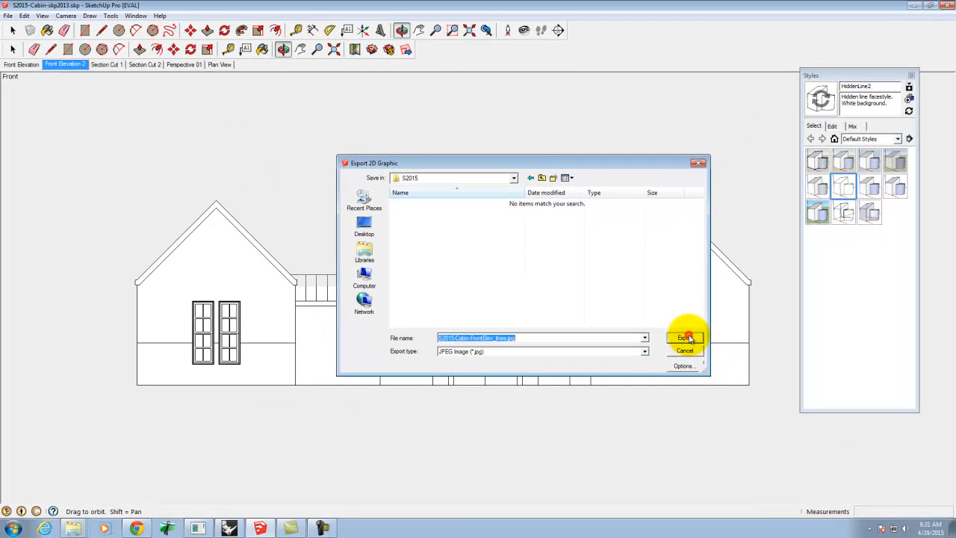
{"action": "left_click", "coordinate": [716, 374]}
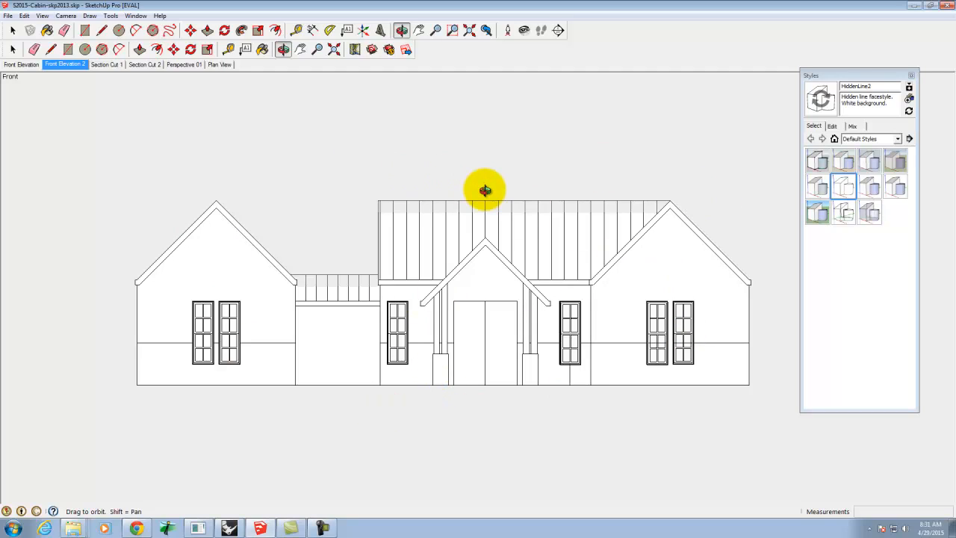
Step: Turn on X-ray in the face settings of the HiddenLine2 style to reveal the cabin's hidden structure
{"action": "left_click", "coordinate": [833, 126]}
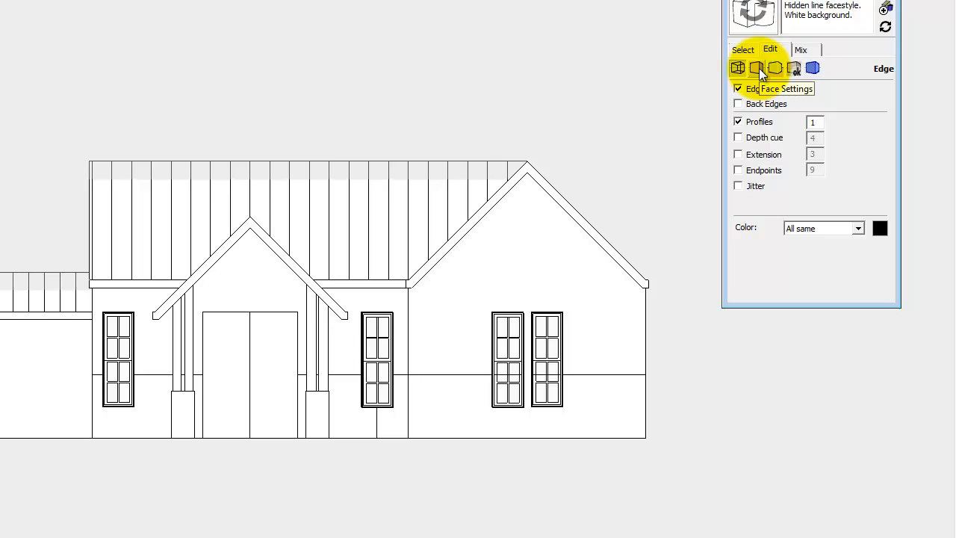
{"action": "left_click", "coordinate": [758, 68]}
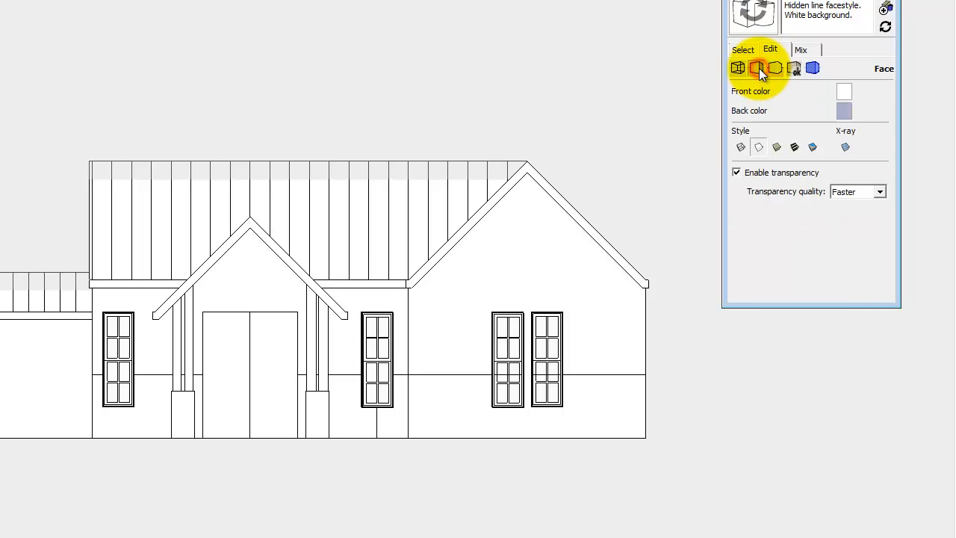
{"action": "left_click", "coordinate": [844, 145]}
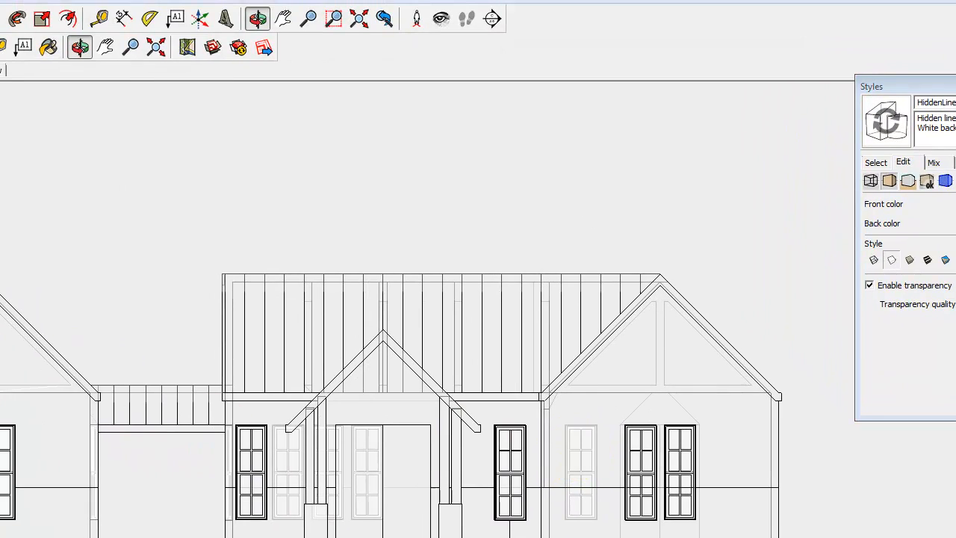
Step: Export the X-ray front elevation to the S2015 folder as a JPEG image named S2015-Cabin-FrontElev_xray.jpg
{"action": "left_click", "coordinate": [9, 147]}
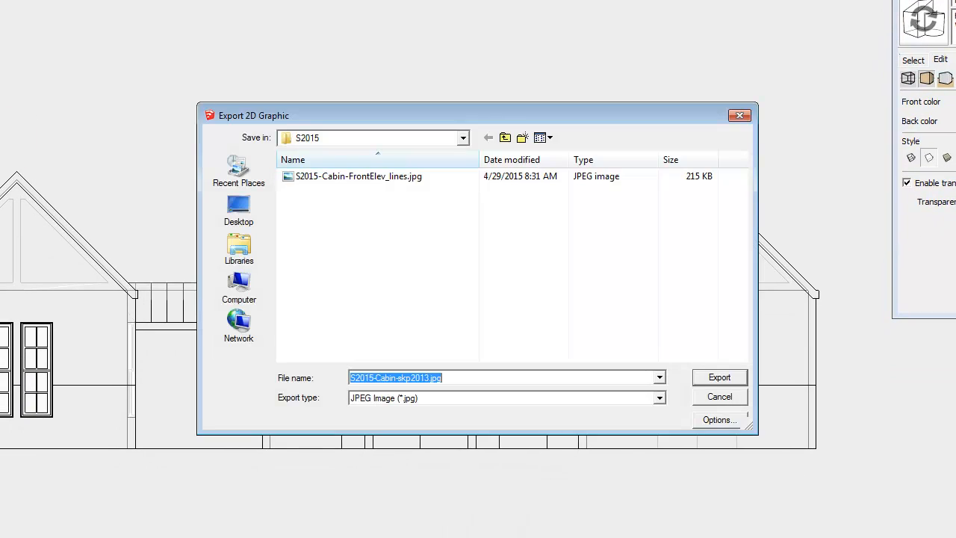
{"action": "left_click", "coordinate": [383, 177]}
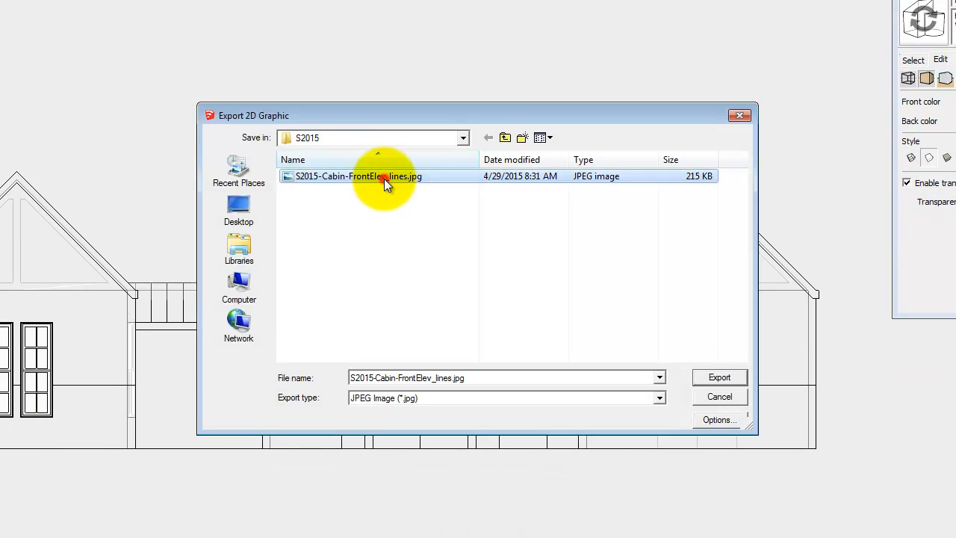
{"action": "double_click", "coordinate": [437, 378]}
{"action": "left_click", "coordinate": [449, 378]}
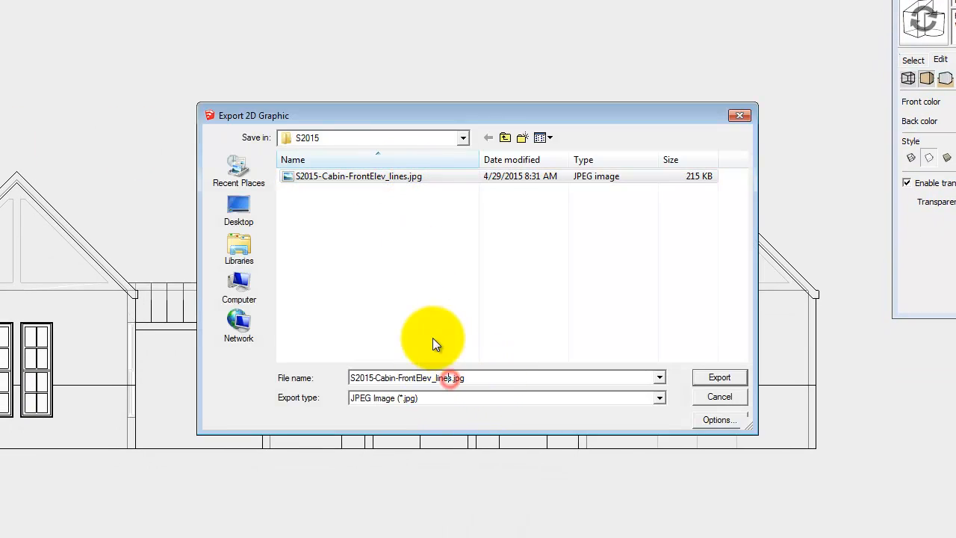
{"action": "key", "text": "Right"}
{"action": "key", "text": "BackSpace"}
{"action": "key", "text": "BackSpace"}
{"action": "key", "text": "BackSpace"}
{"action": "key", "text": "BackSpace"}
{"action": "key", "text": "BackSpace"}
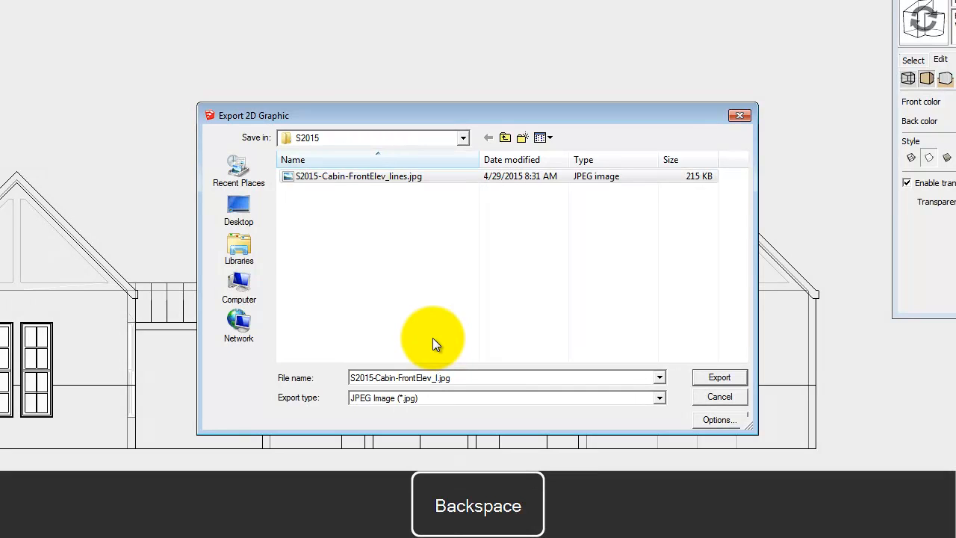
{"action": "type", "text": "xray"}
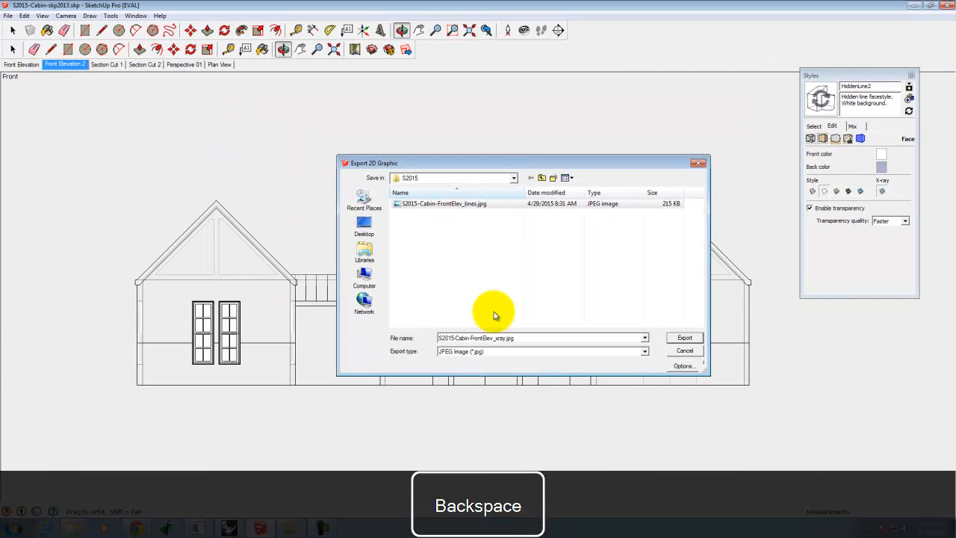
{"action": "left_click", "coordinate": [717, 375]}
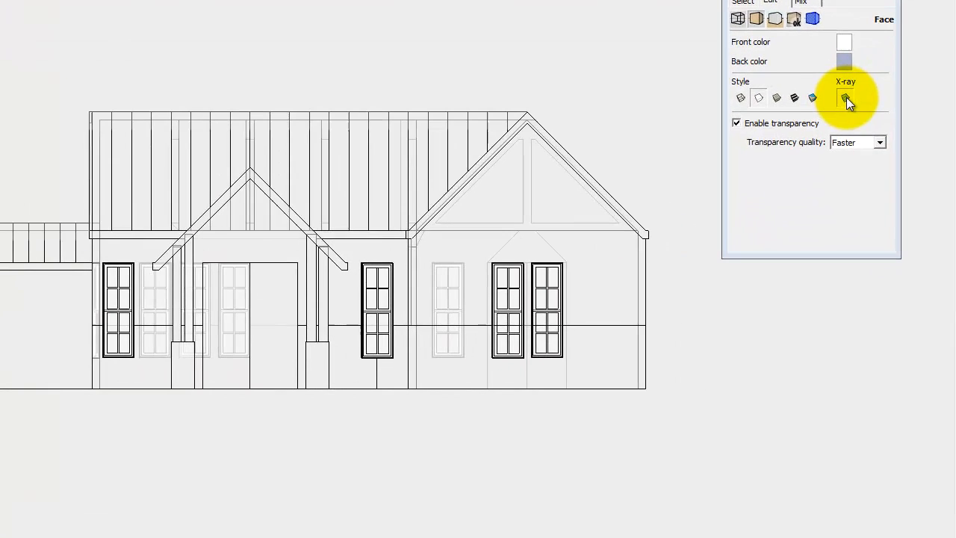
Step: Turn off X-ray, edges and profiles in the style so that only the cabin's plain white faces remain
{"action": "left_click", "coordinate": [846, 97]}
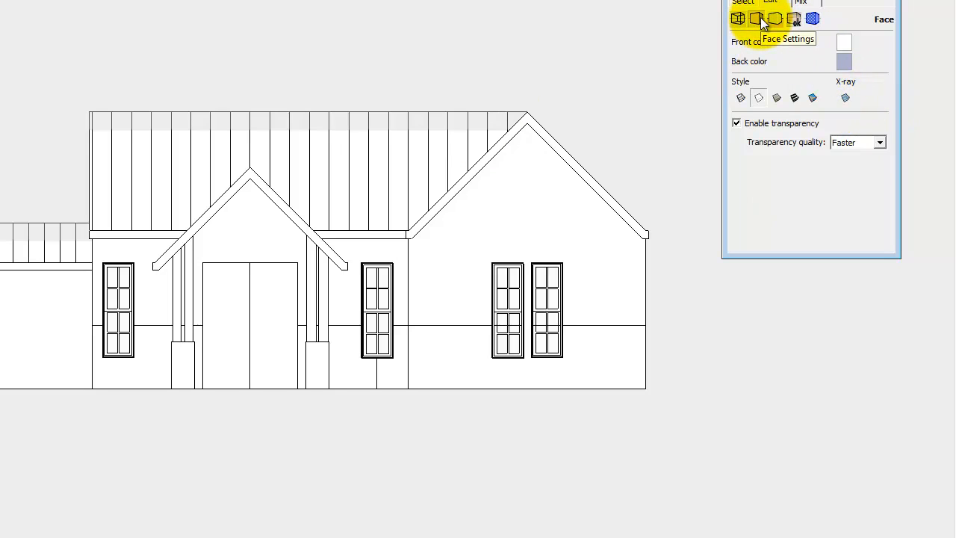
{"action": "left_click", "coordinate": [747, 3]}
{"action": "left_click", "coordinate": [774, 3]}
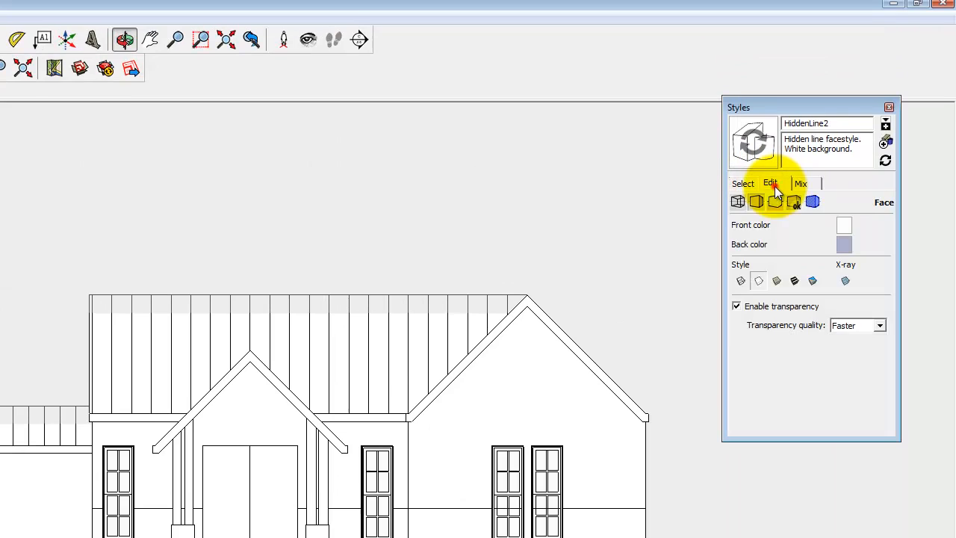
{"action": "left_click", "coordinate": [738, 201]}
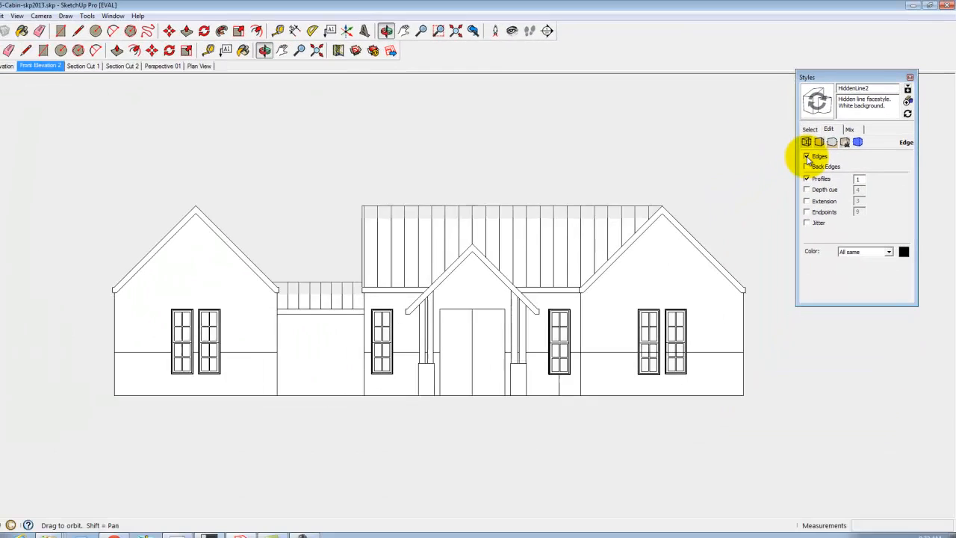
{"action": "left_click", "coordinate": [739, 222]}
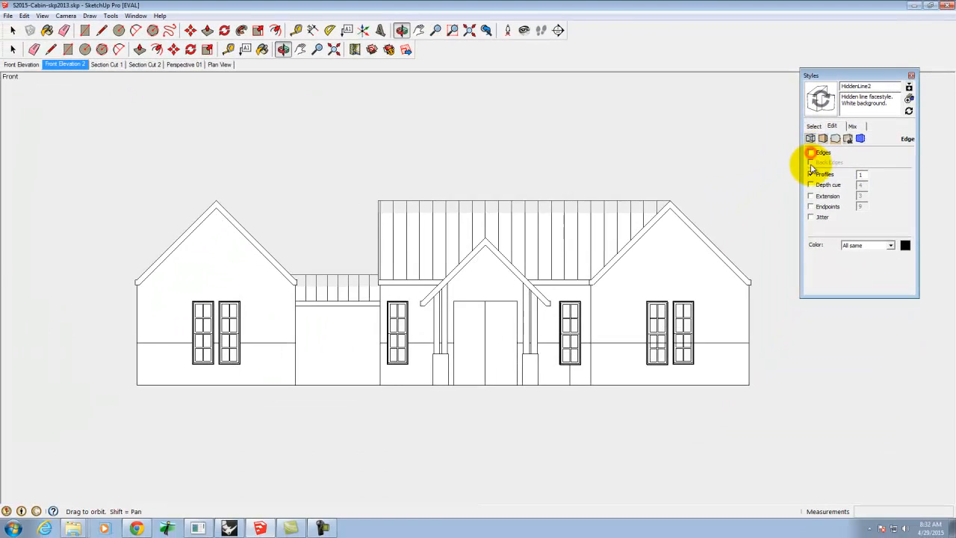
{"action": "left_click", "coordinate": [811, 174]}
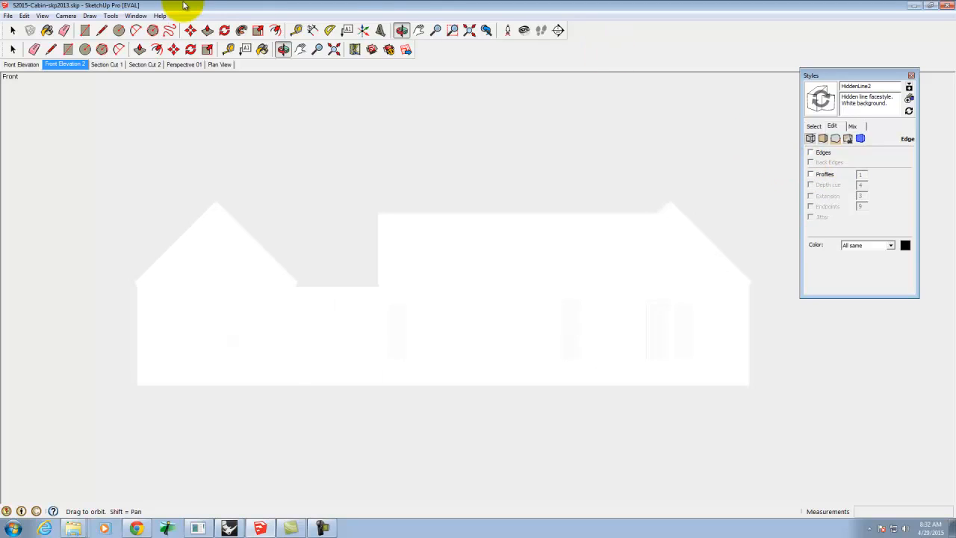
Step: Turn on shadows in the front elevation and look over the shadow settings without changing them
{"action": "left_click", "coordinate": [42, 16]}
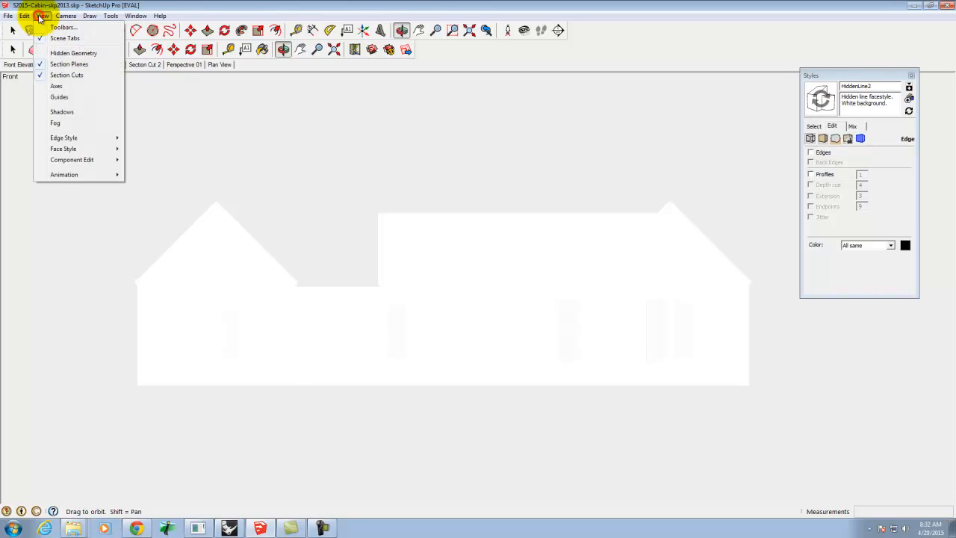
{"action": "left_click", "coordinate": [61, 111]}
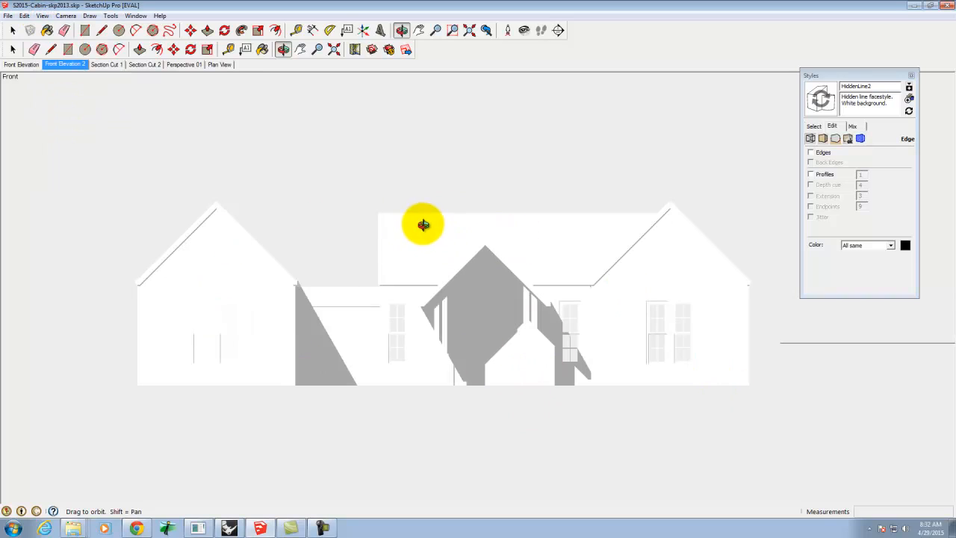
{"action": "left_click", "coordinate": [135, 16]}
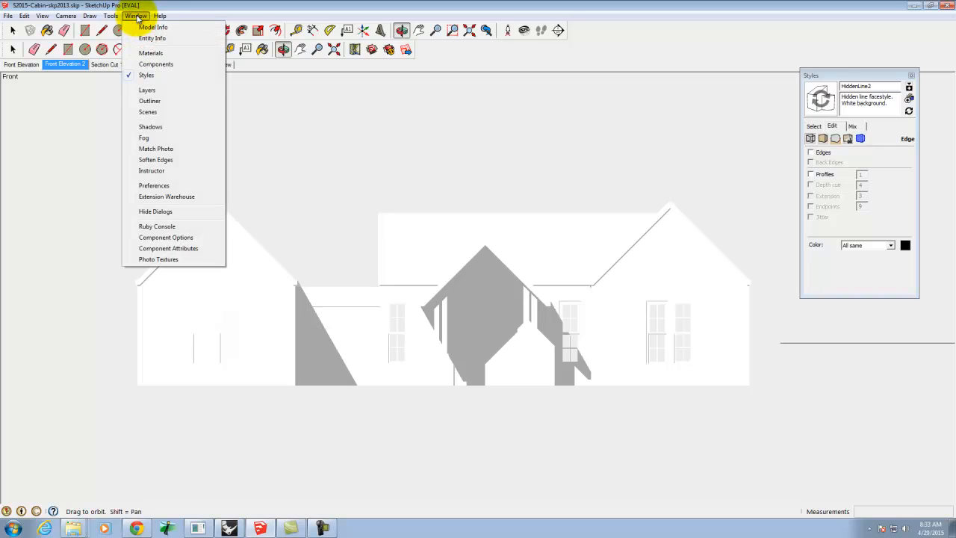
{"action": "left_click", "coordinate": [153, 126]}
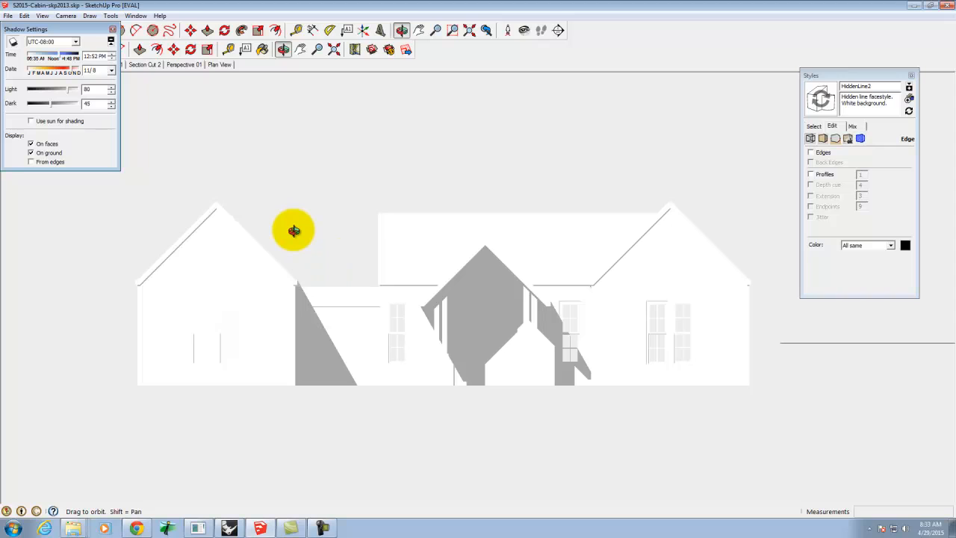
{"action": "left_click", "coordinate": [112, 29]}
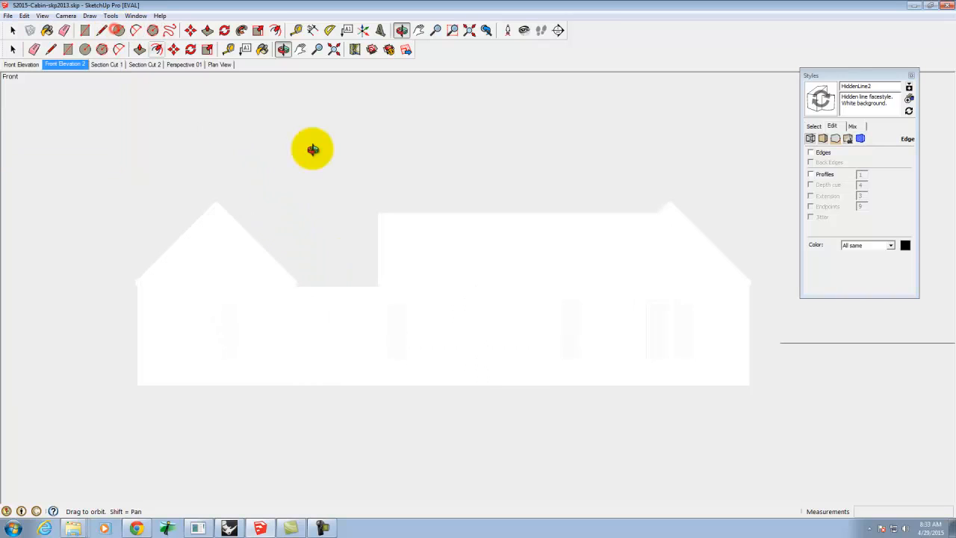
{"action": "left_click", "coordinate": [43, 15]}
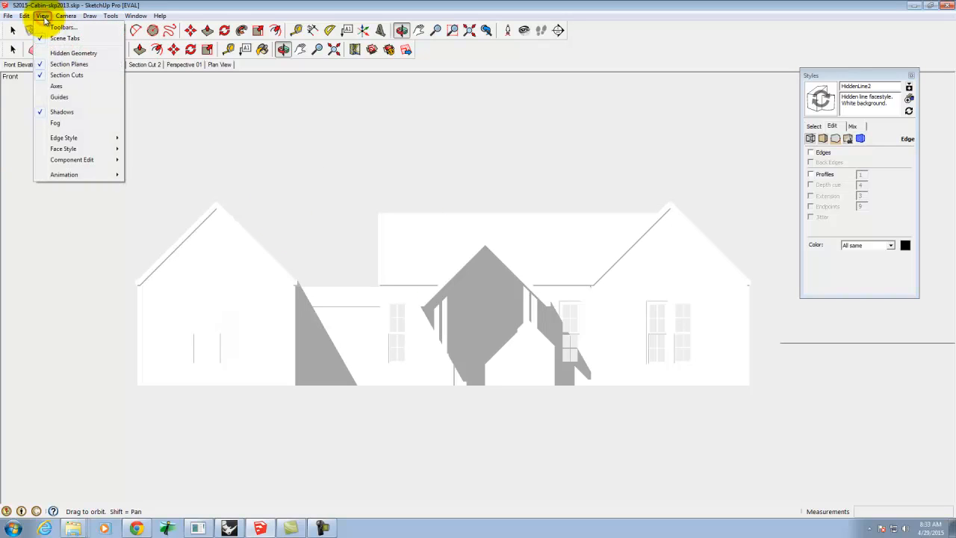
{"action": "left_click", "coordinate": [42, 15]}
{"action": "left_click", "coordinate": [42, 15]}
{"action": "left_click", "coordinate": [42, 16]}
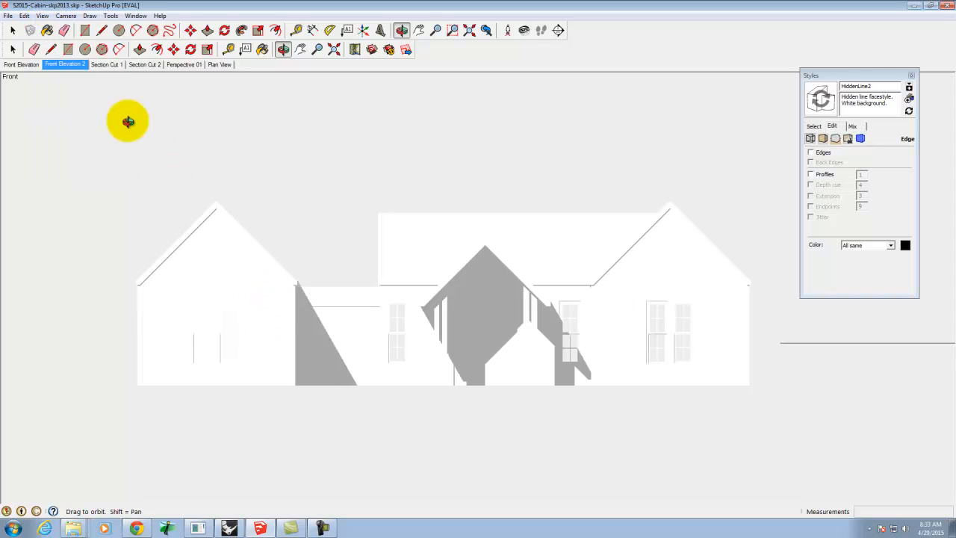
{"action": "left_click", "coordinate": [25, 15]}
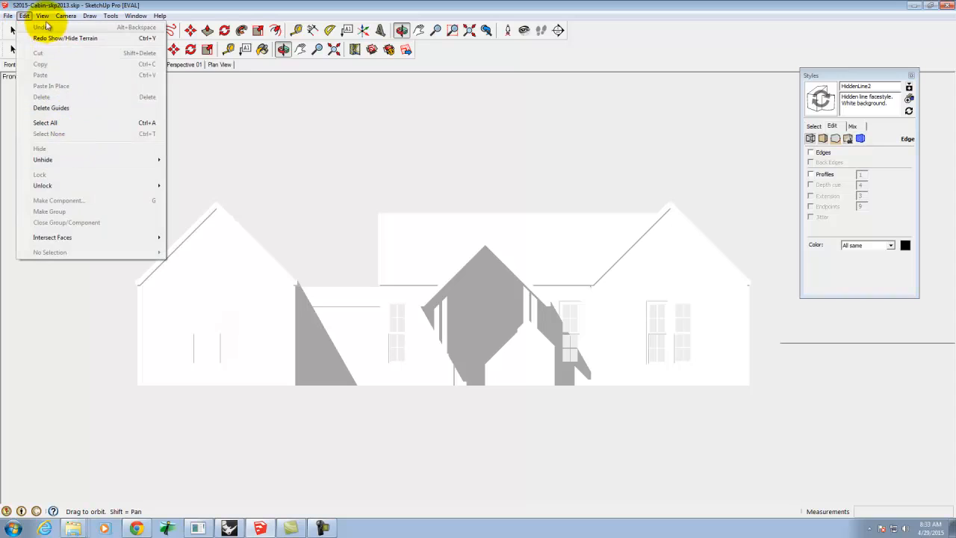
{"action": "mouse_move", "coordinate": [42, 15]}
{"action": "left_click", "coordinate": [66, 110]}
{"action": "left_click", "coordinate": [42, 15]}
{"action": "left_click", "coordinate": [62, 111]}
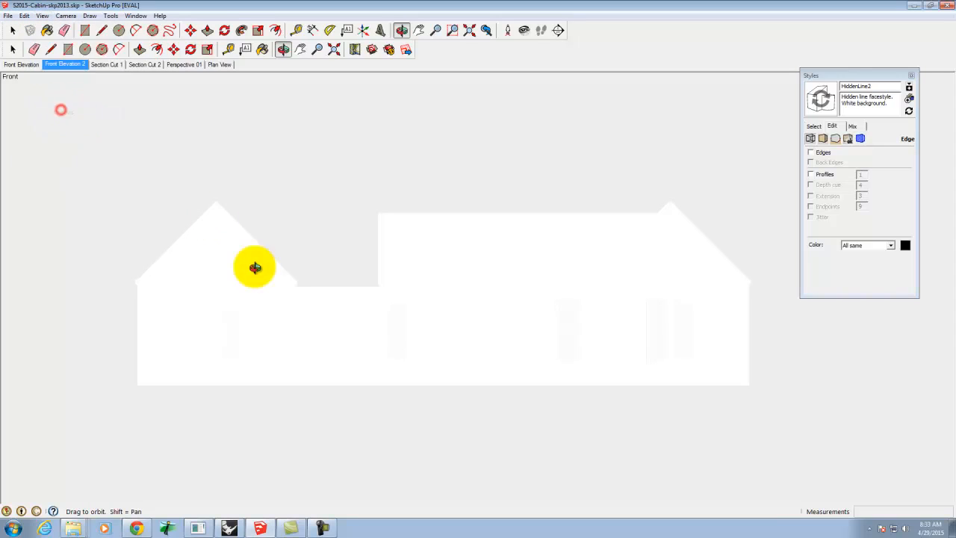
Step: Try to start a 2D graphic export of the front elevation with only its shadows
{"action": "left_click", "coordinate": [12, 29]}
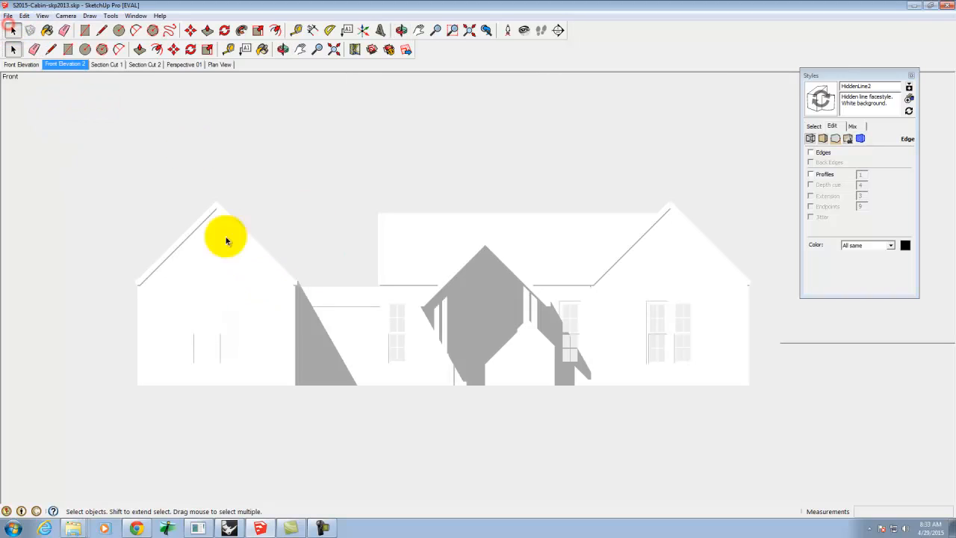
{"action": "left_click", "coordinate": [8, 15]}
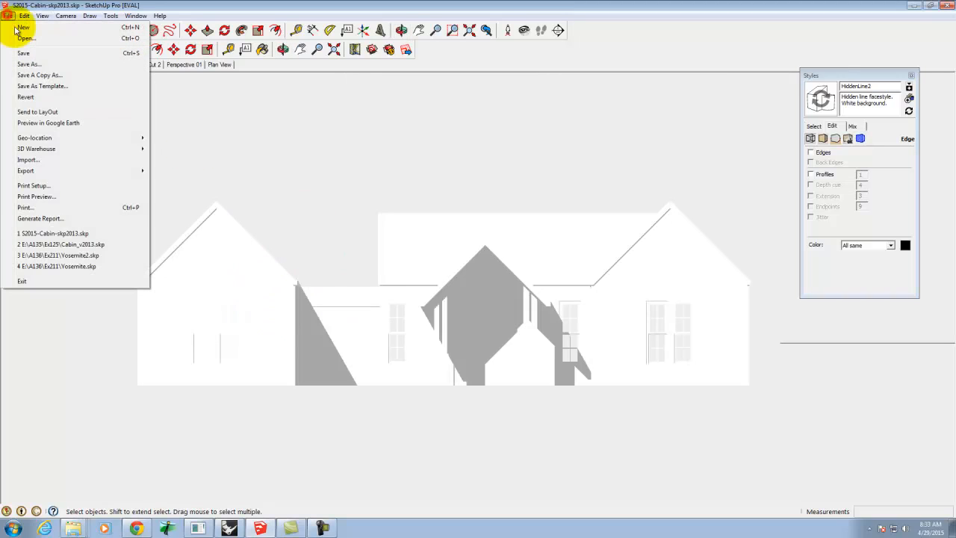
{"action": "mouse_move", "coordinate": [45, 170]}
{"action": "left_click", "coordinate": [176, 183]}
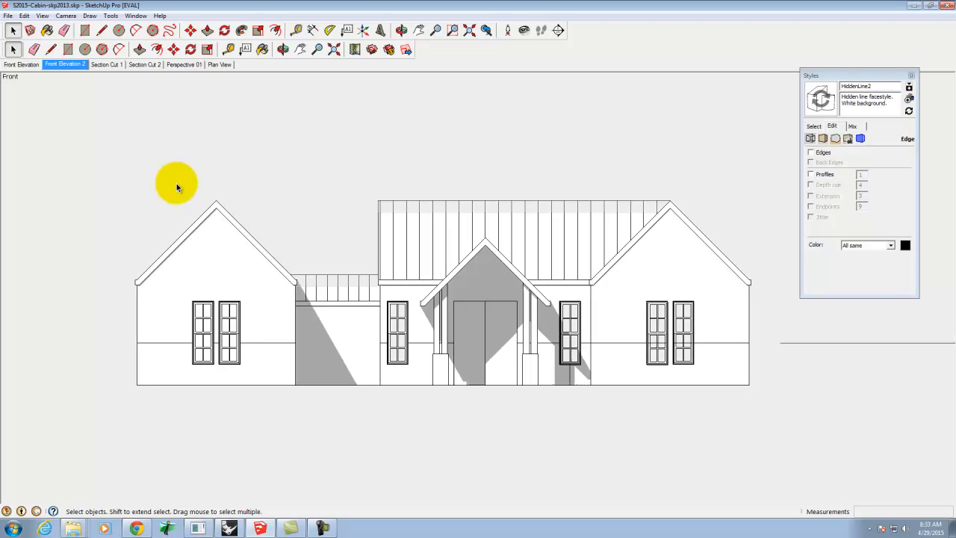
Step: Hide the edges and profiles again so the front elevation shows only faces and shadows
{"action": "left_click", "coordinate": [811, 152]}
{"action": "left_click", "coordinate": [811, 174]}
{"action": "left_click", "coordinate": [810, 175]}
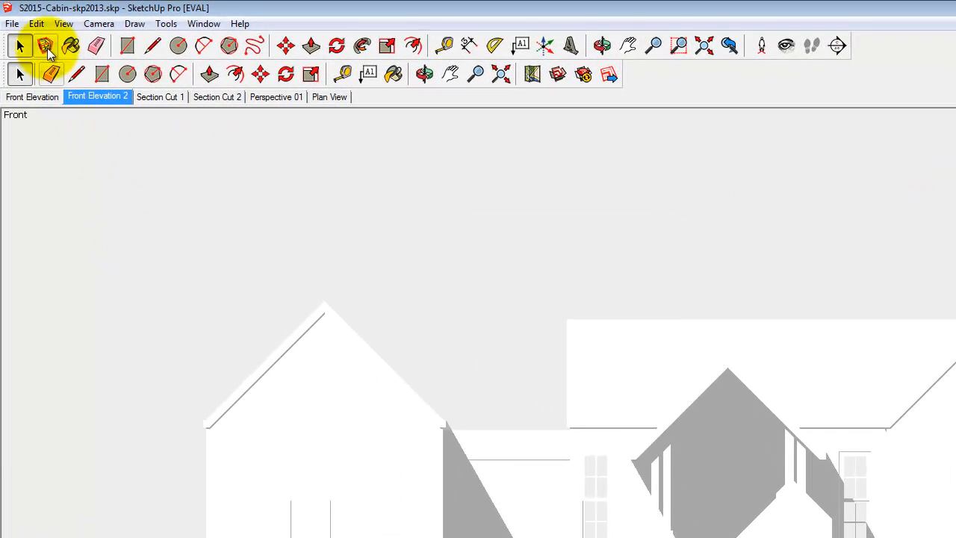
Step: Export the shadows-only front elevation to the S2015 folder as a JPEG image named S2015-Cabin-FrontElev_shadows.jpg
{"action": "left_click", "coordinate": [12, 23]}
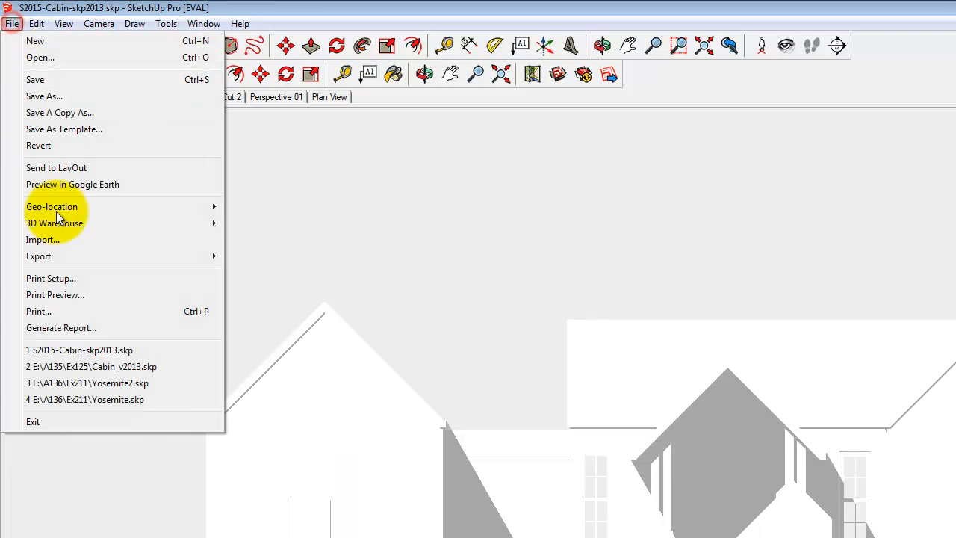
{"action": "mouse_move", "coordinate": [61, 250]}
{"action": "left_click", "coordinate": [287, 273]}
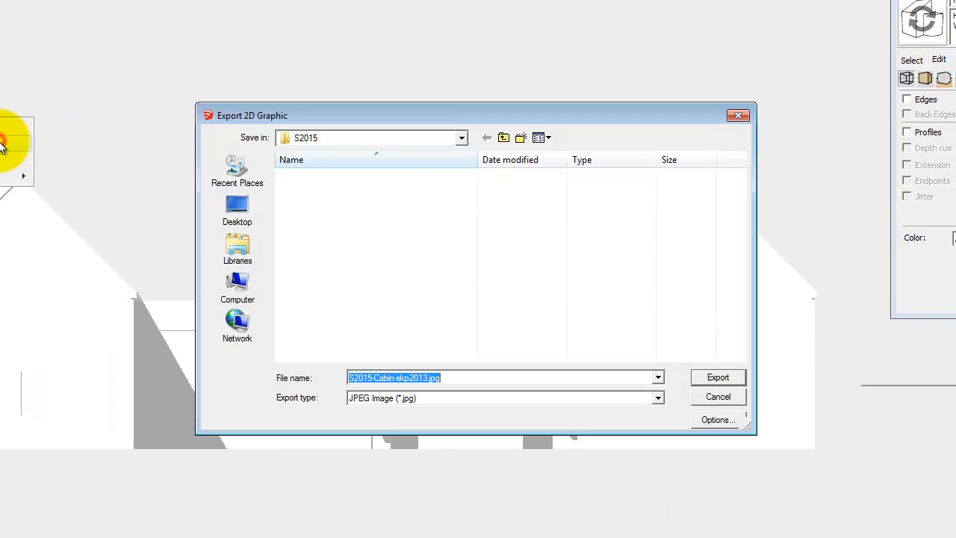
{"action": "left_click", "coordinate": [376, 192]}
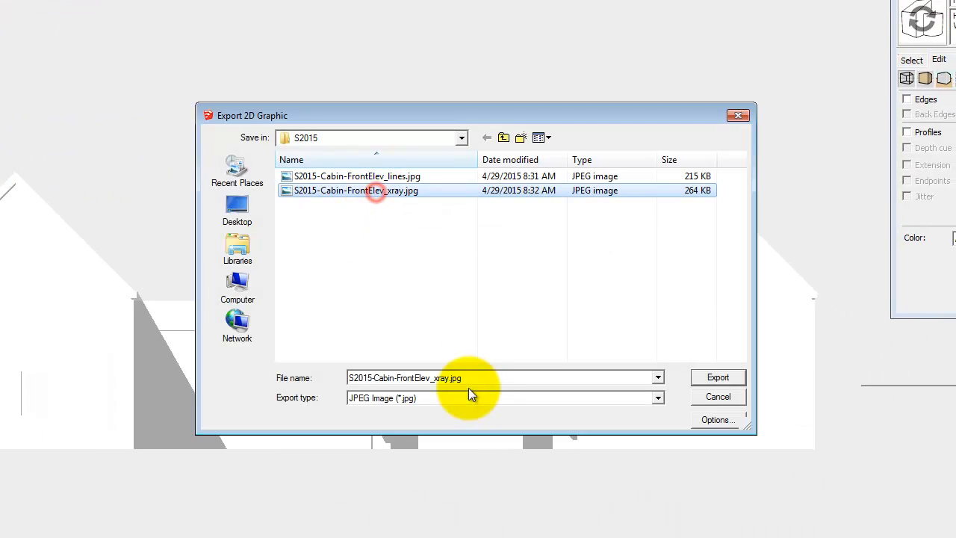
{"action": "double_click", "coordinate": [445, 379]}
{"action": "left_click", "coordinate": [445, 377]}
{"action": "key", "text": "Right"}
{"action": "key", "text": "Right"}
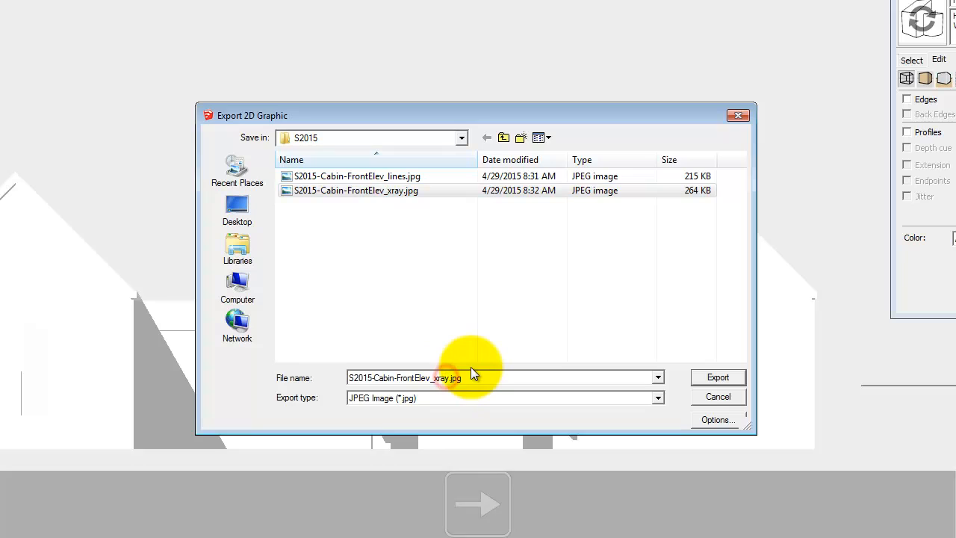
{"action": "key", "text": "BackSpace"}
{"action": "key", "text": "BackSpace"}
{"action": "key", "text": "BackSpace"}
{"action": "key", "text": "BackSpace"}
{"action": "type", "text": "shadows"}
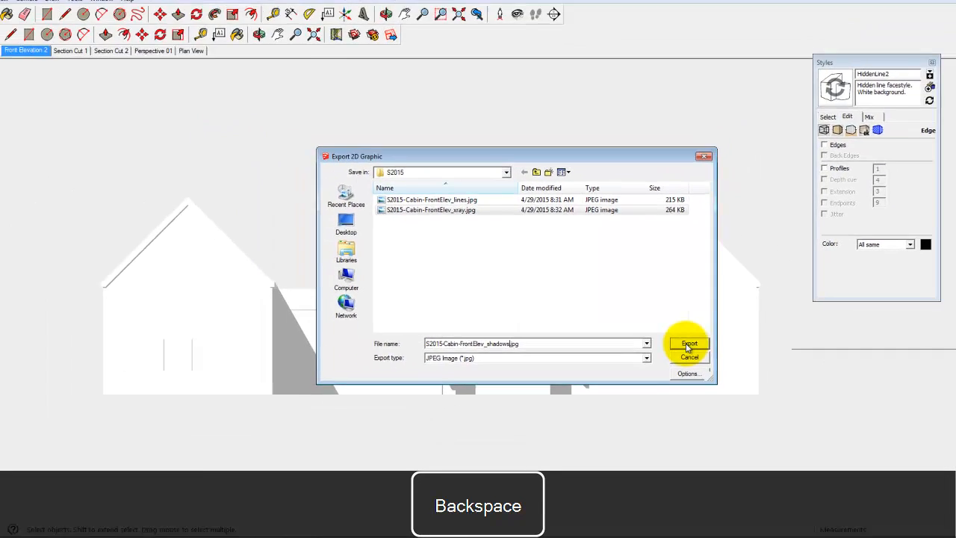
{"action": "left_click", "coordinate": [718, 377]}
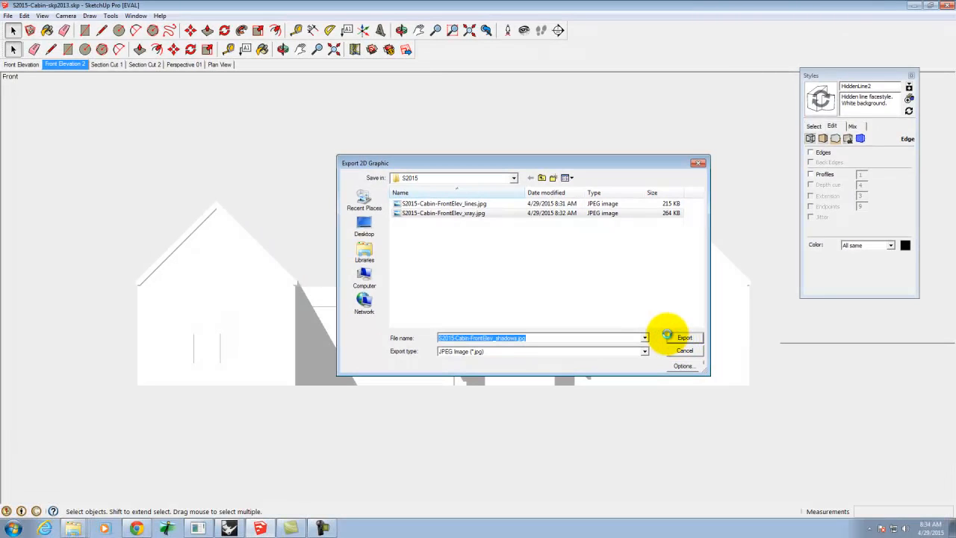
{"action": "left_click", "coordinate": [667, 337]}
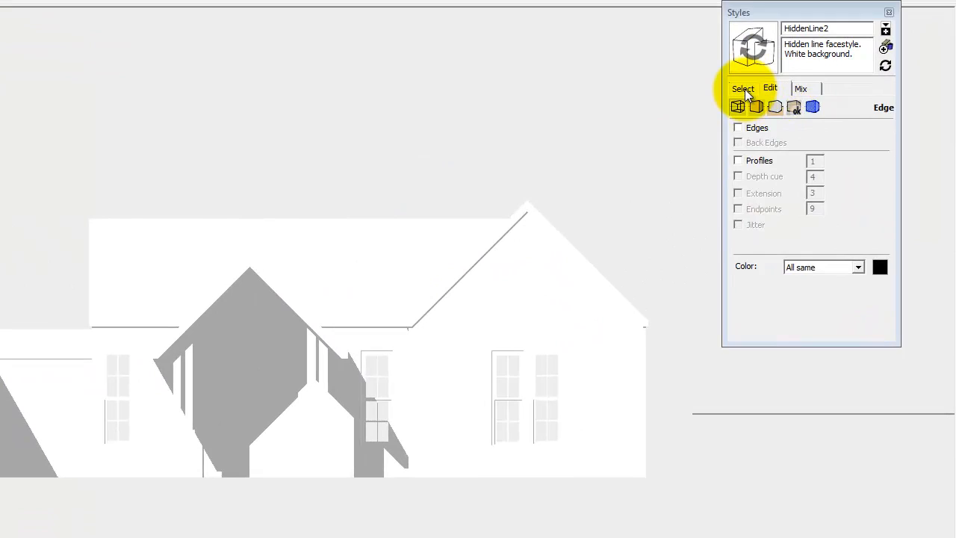
Step: Apply the Airbrush with Endpoints style from the Sketchy Edges collection to the front elevation
{"action": "left_click", "coordinate": [743, 89]}
{"action": "left_click", "coordinate": [834, 109]}
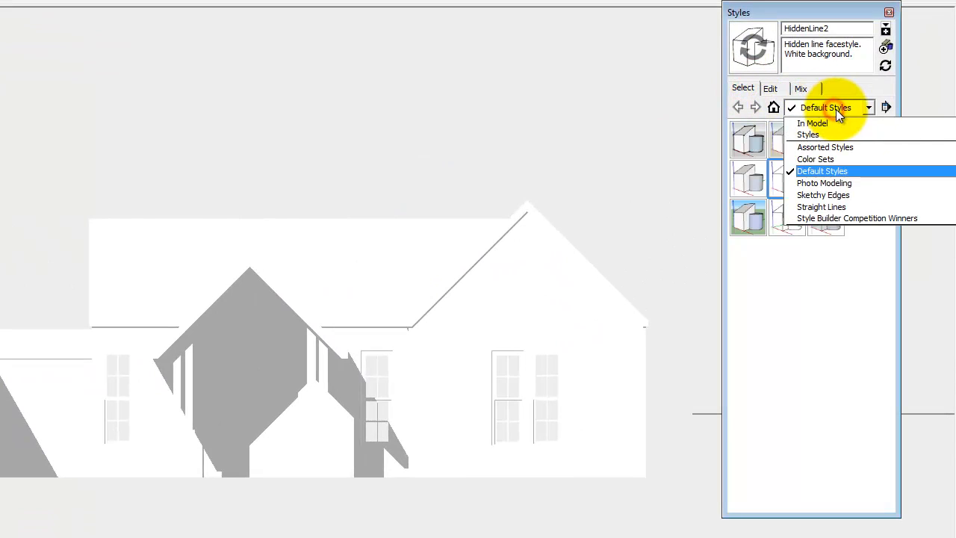
{"action": "left_click", "coordinate": [842, 194]}
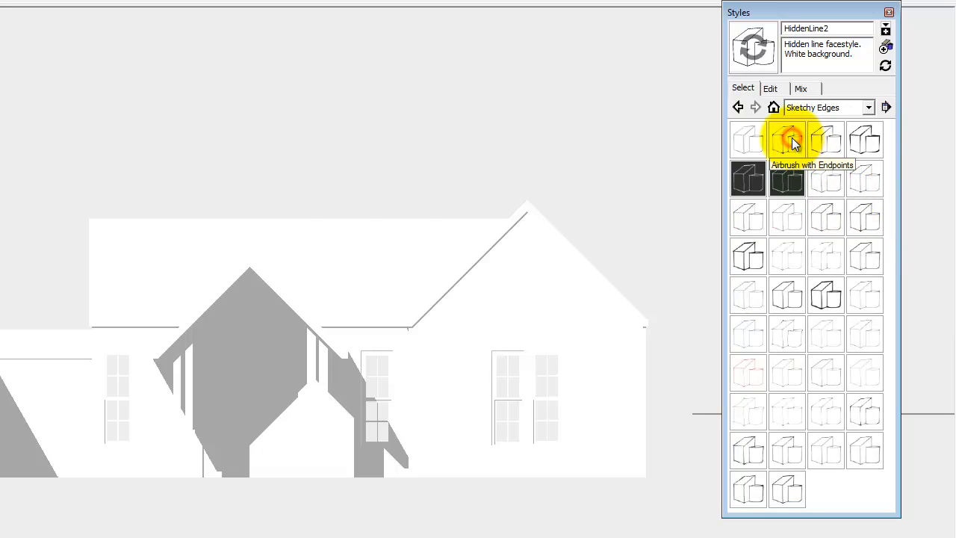
{"action": "left_click", "coordinate": [792, 144]}
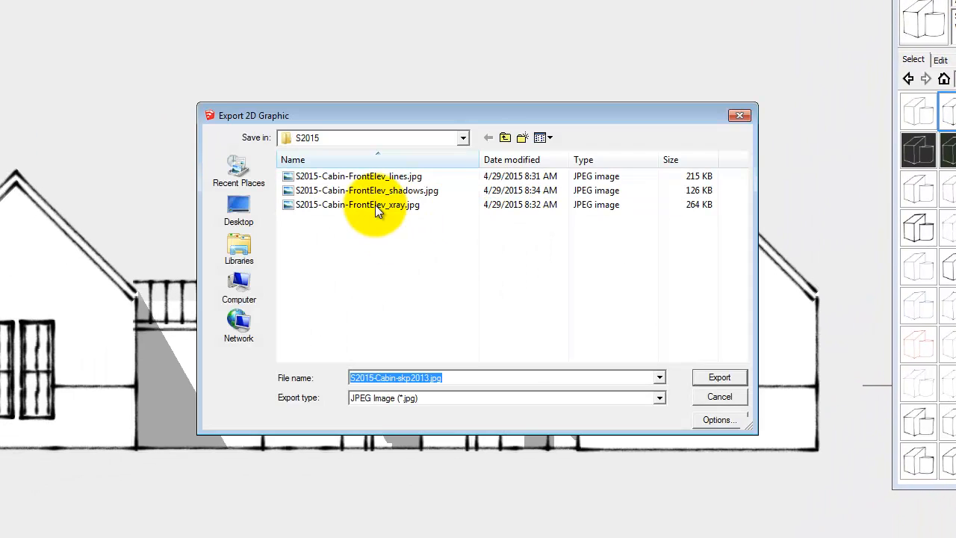
Step: Export the airbrush-style front elevation with shadows to the S2015 folder as a JPEG image named S2015-Cabin-FrontElev_airbrush.jpg
{"action": "left_click", "coordinate": [376, 206]}
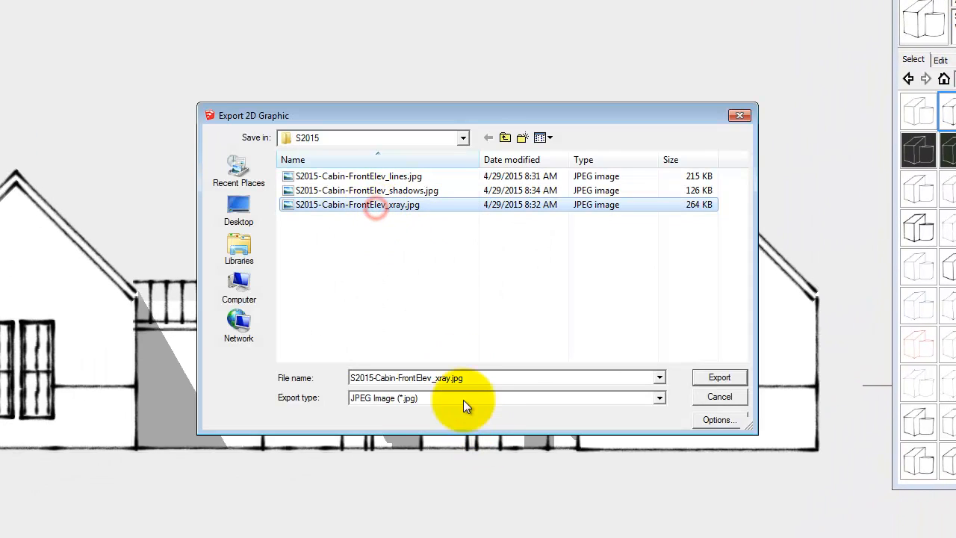
{"action": "left_click", "coordinate": [450, 378]}
{"action": "left_click", "coordinate": [445, 378]}
{"action": "key", "text": "Right"}
{"action": "key", "text": "BackSpace"}
{"action": "key", "text": "BackSpace"}
{"action": "key", "text": "BackSpace"}
{"action": "key", "text": "BackSpace"}
{"action": "type", "text": "airbrush"}
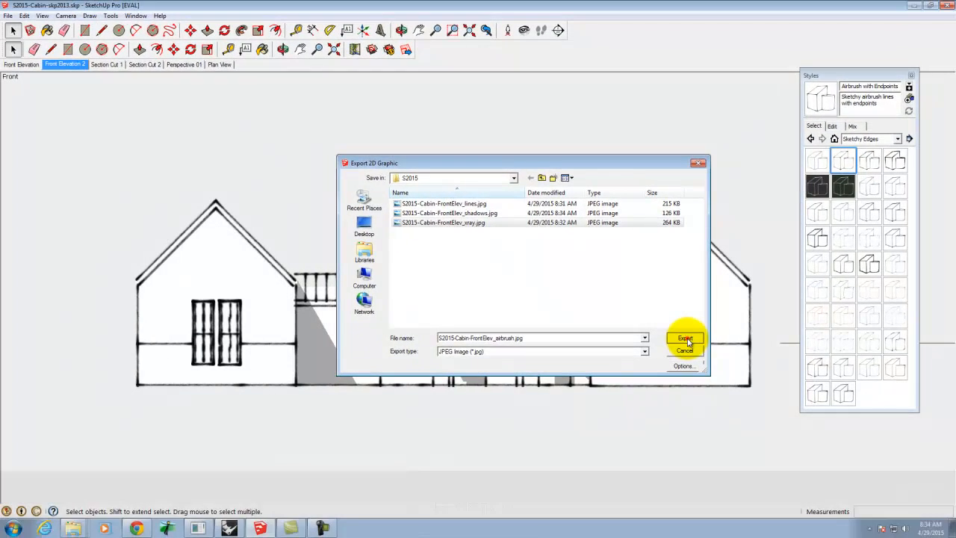
{"action": "left_click", "coordinate": [719, 377]}
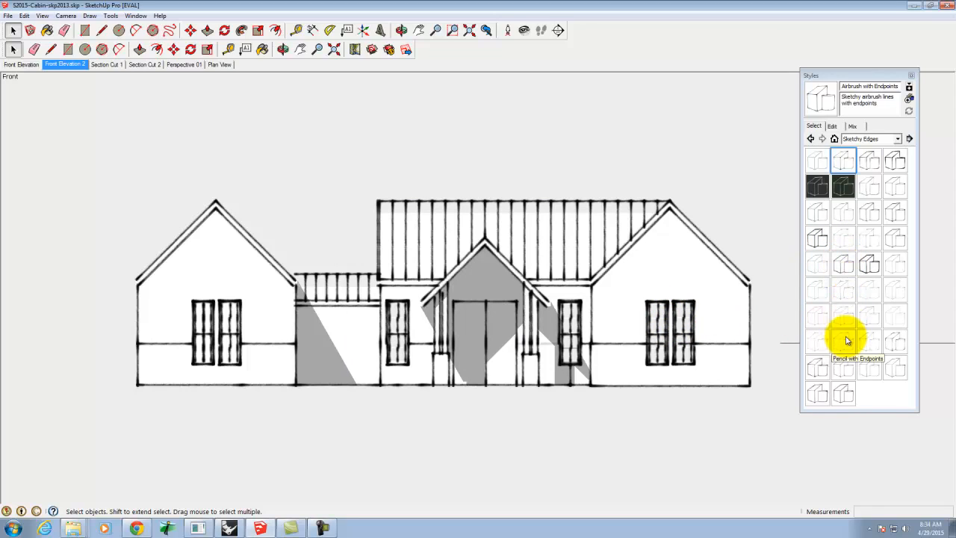
Step: Apply the Pen Grey sketchy style and export the shadowed front elevation to the S2015 folder as S2015-Cabin-FrontElev_pengray.jpg
{"action": "left_click", "coordinate": [866, 293]}
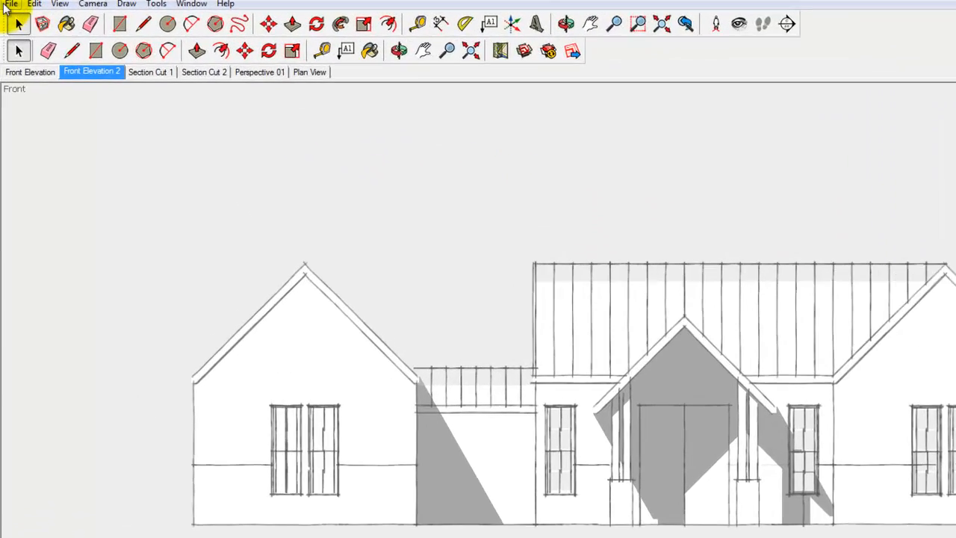
{"action": "left_click", "coordinate": [7, 15]}
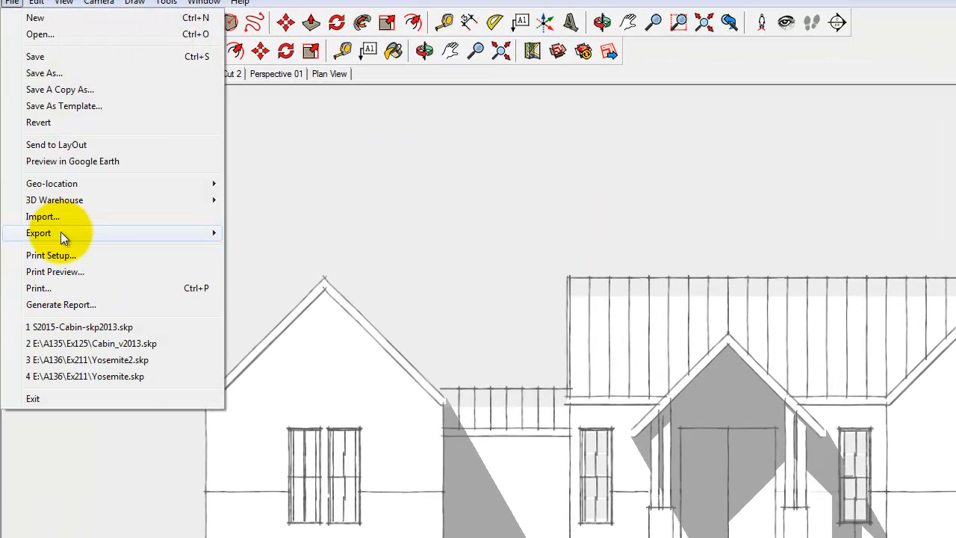
{"action": "mouse_move", "coordinate": [187, 233]}
{"action": "left_click", "coordinate": [271, 250]}
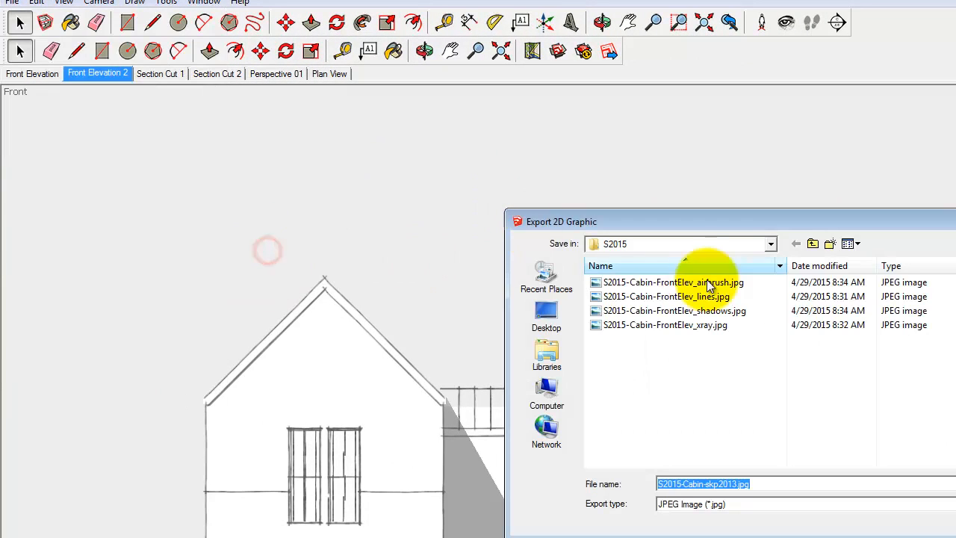
{"action": "left_click", "coordinate": [704, 283]}
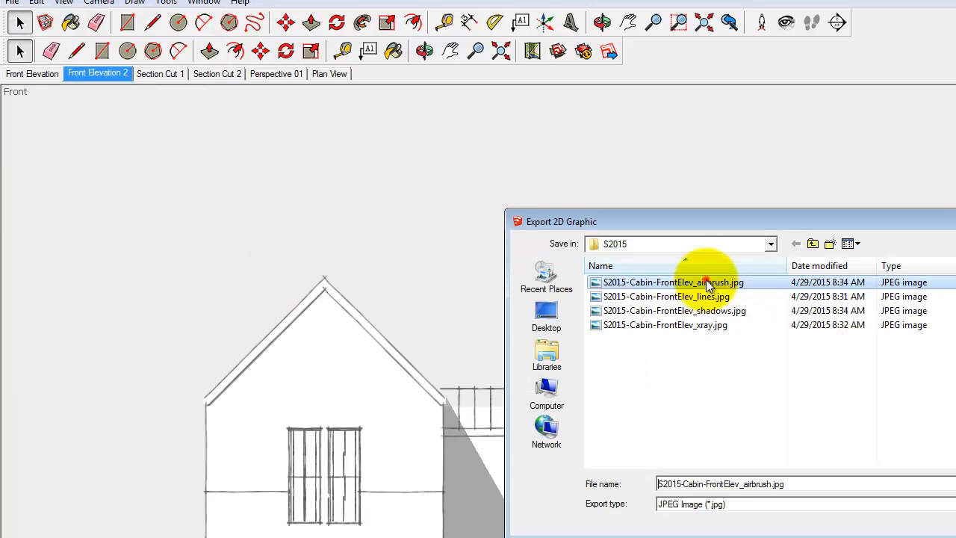
{"action": "left_click", "coordinate": [769, 482]}
{"action": "key", "text": "BackSpace"}
{"action": "key", "text": "BackSpace"}
{"action": "key", "text": "BackSpace"}
{"action": "key", "text": "BackSpace"}
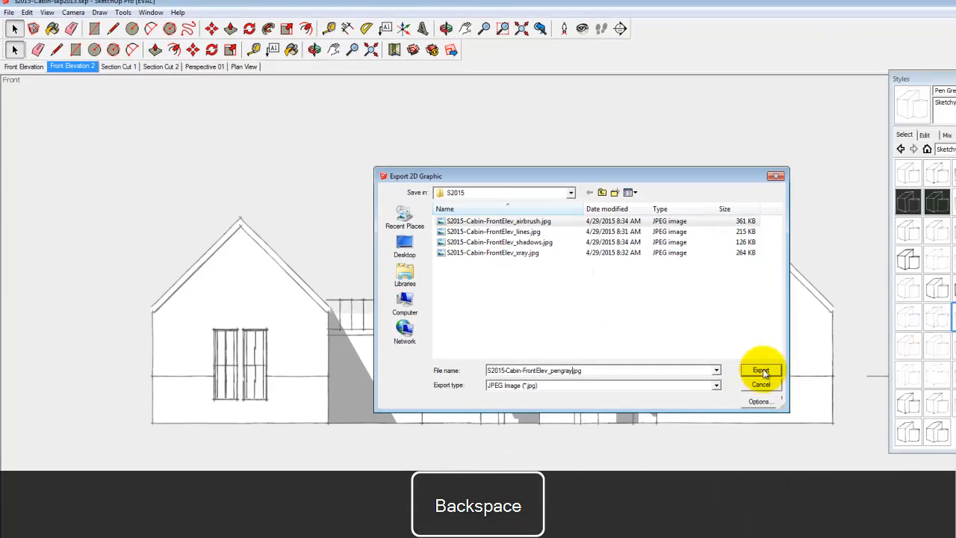
{"action": "left_click", "coordinate": [679, 335]}
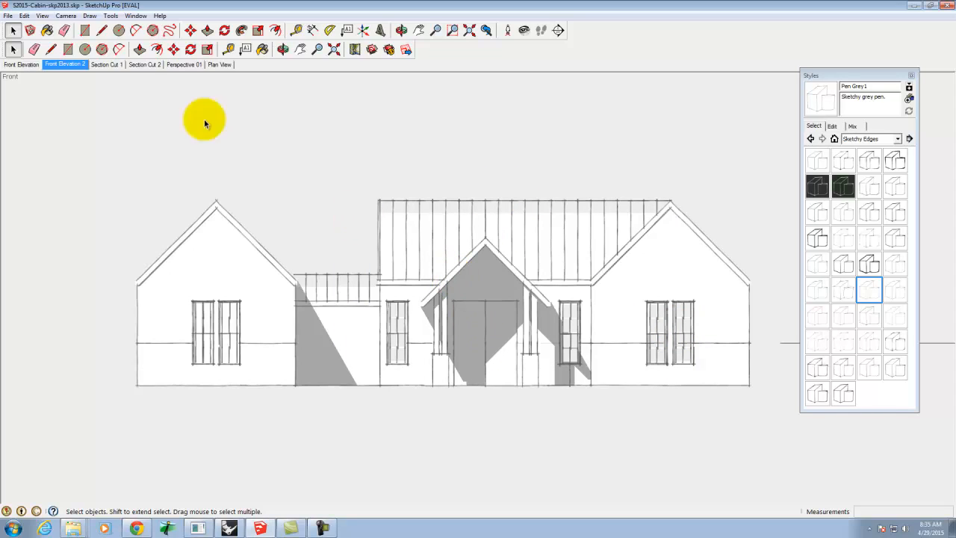
Step: Turn off shadows in the front elevation and reapply the Pen Grey sketchy style
{"action": "left_click", "coordinate": [7, 15]}
{"action": "mouse_move", "coordinate": [25, 15]}
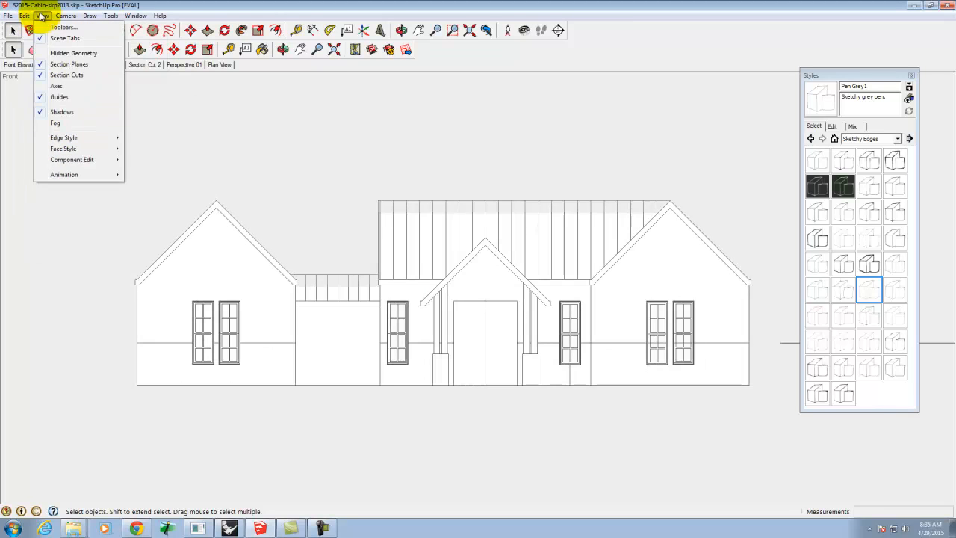
{"action": "left_click", "coordinate": [60, 112]}
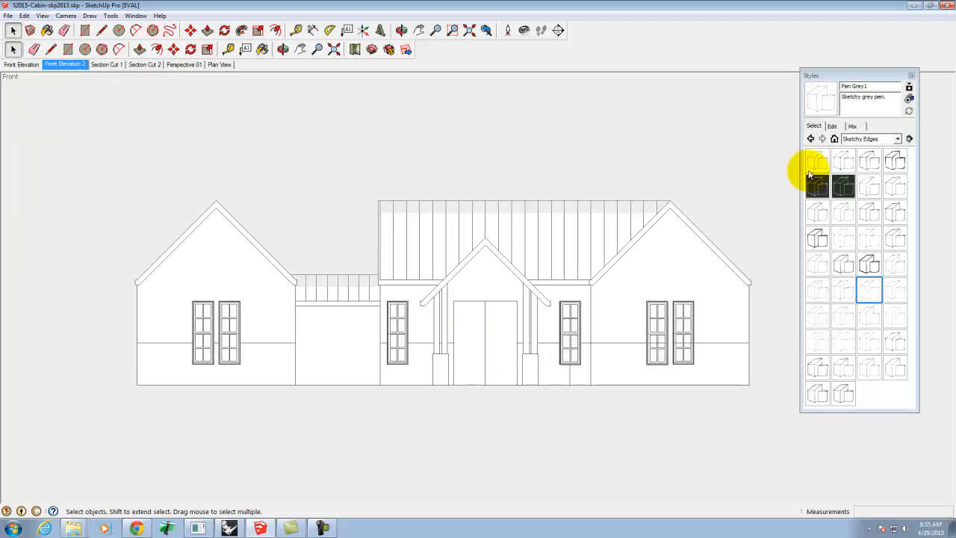
{"action": "left_click", "coordinate": [869, 289]}
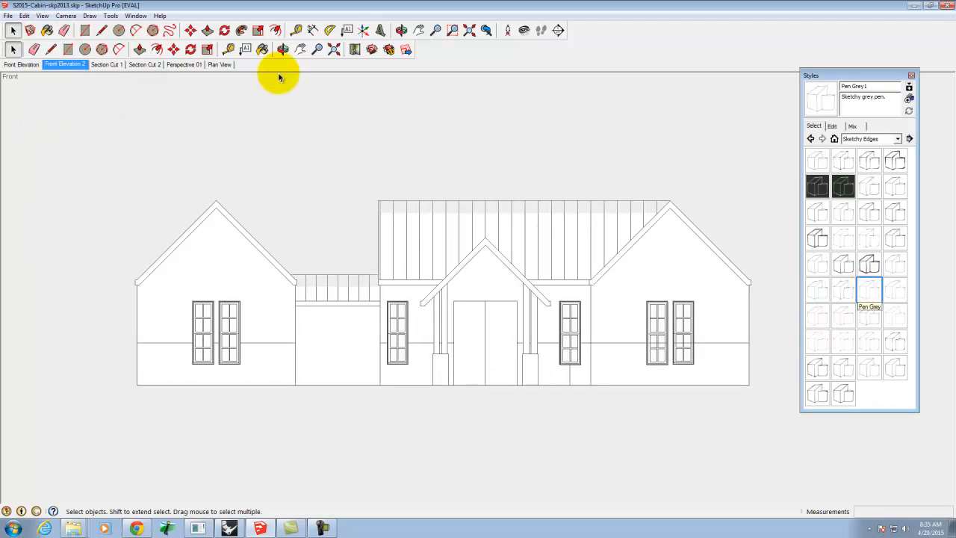
{"action": "left_click", "coordinate": [869, 289]}
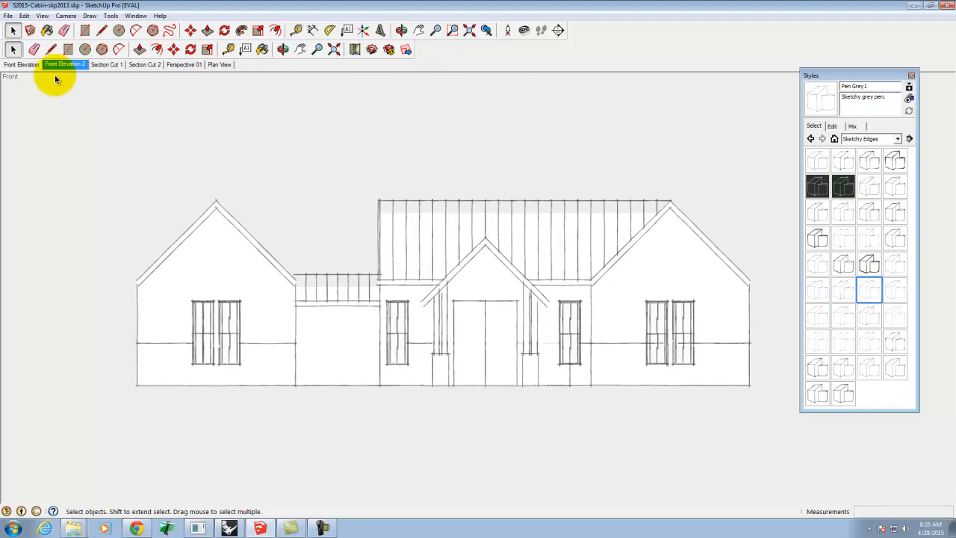
Step: Export the Pen Grey front elevation without shadows as a 2D JPEG graphic, replacing S2015-Cabin-FrontElev_pengray.jpg in the S2015 folder
{"action": "left_click", "coordinate": [7, 16]}
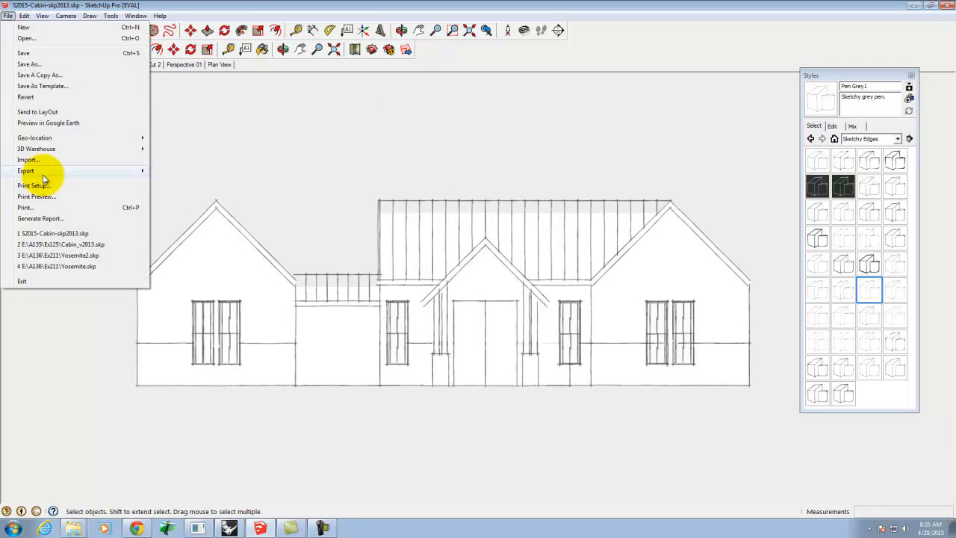
{"action": "mouse_move", "coordinate": [45, 171]}
{"action": "left_click", "coordinate": [176, 179]}
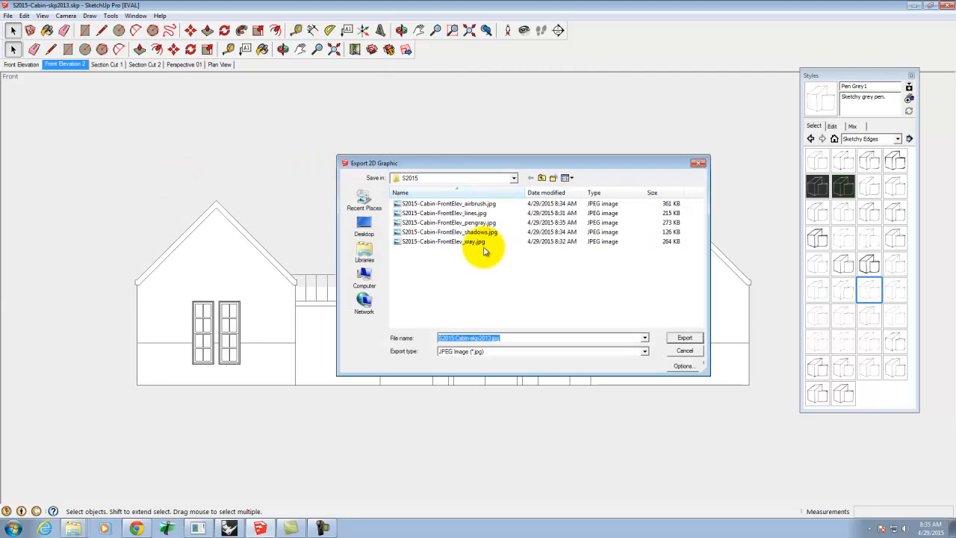
{"action": "left_click", "coordinate": [470, 222]}
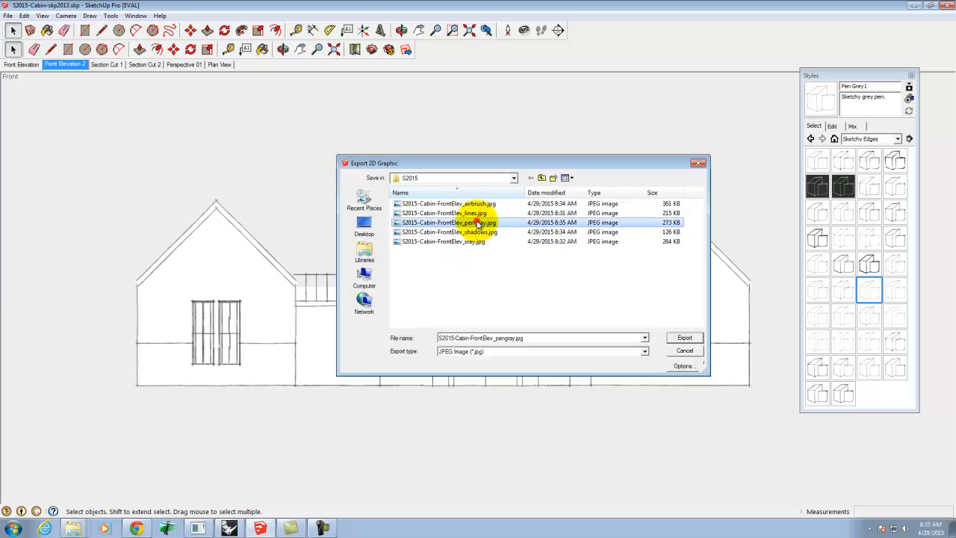
{"action": "left_click", "coordinate": [682, 337]}
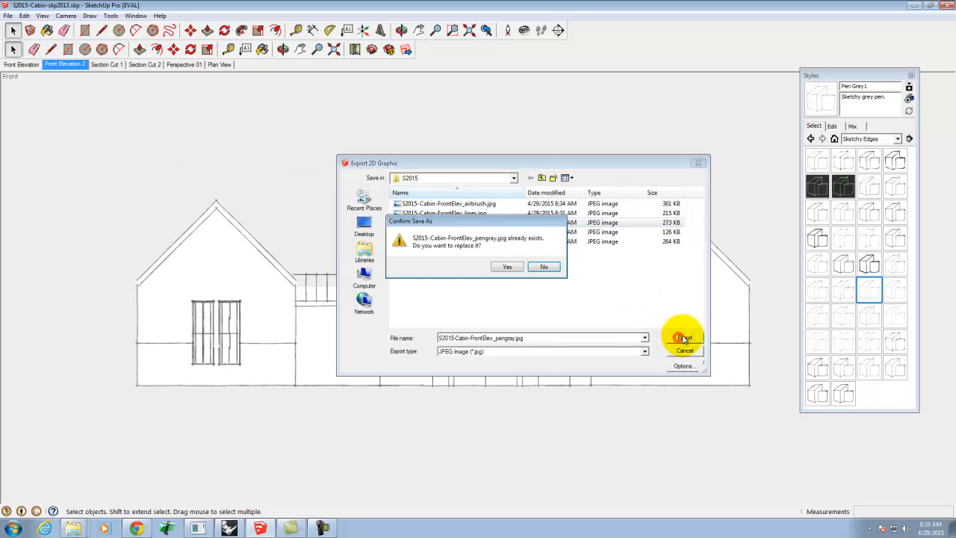
{"action": "left_click", "coordinate": [507, 267]}
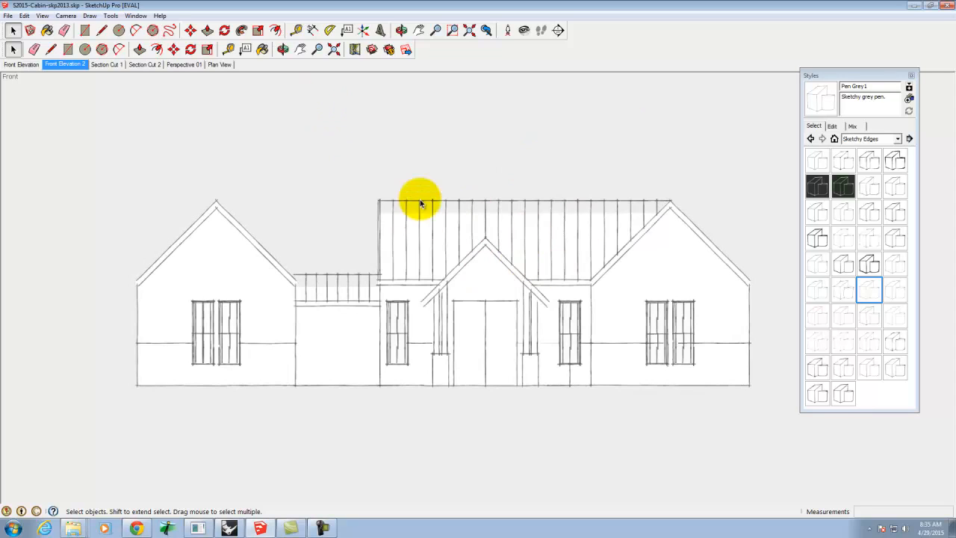
Step: Switch the shadow-free front elevation to the Airbrush with Endpoints style
{"action": "left_click", "coordinate": [846, 158]}
{"action": "left_click", "coordinate": [843, 160]}
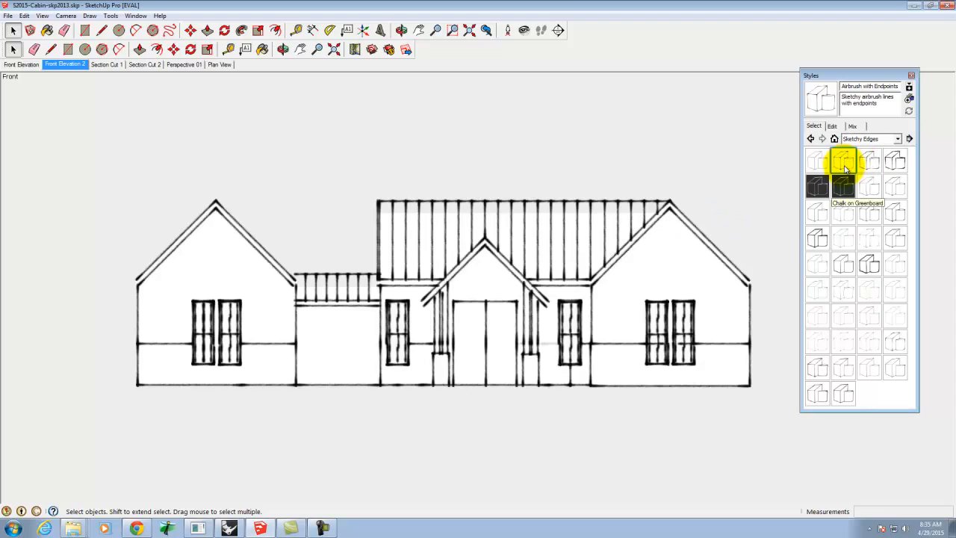
{"action": "left_click", "coordinate": [841, 162]}
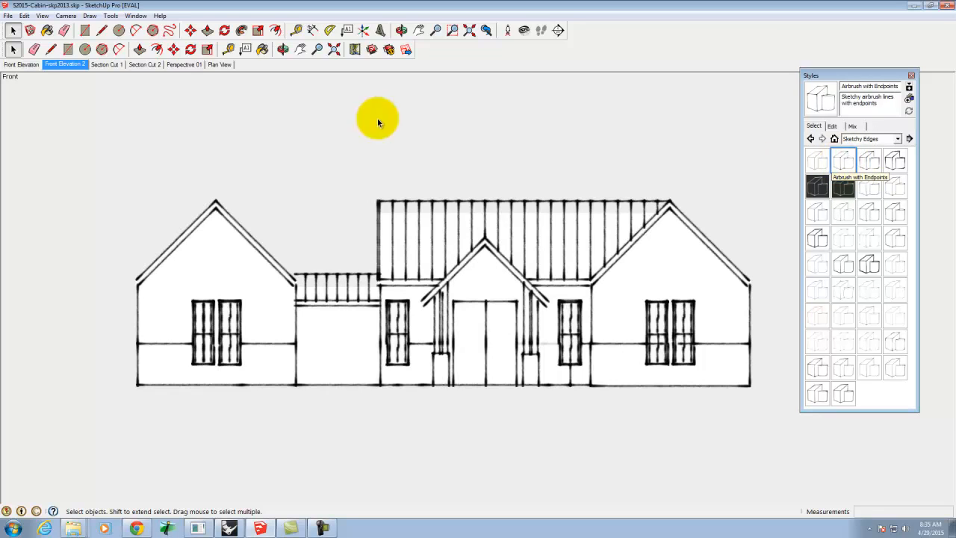
Step: Export the airbrush-style front elevation without shadows as a 2D JPEG graphic, replacing S2015-Cabin-FrontElev_airbrush.jpg in the S2015 folder
{"action": "left_click", "coordinate": [9, 16]}
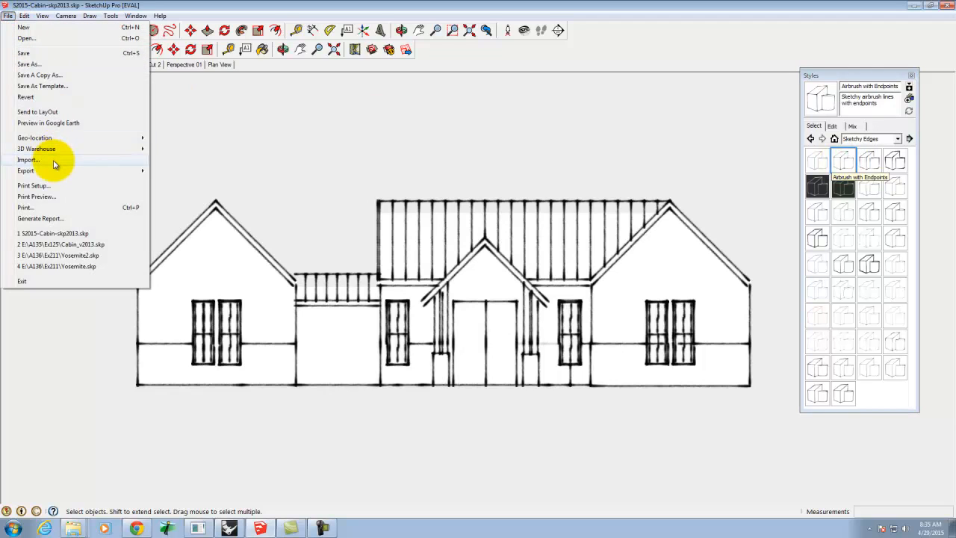
{"action": "mouse_move", "coordinate": [52, 170]}
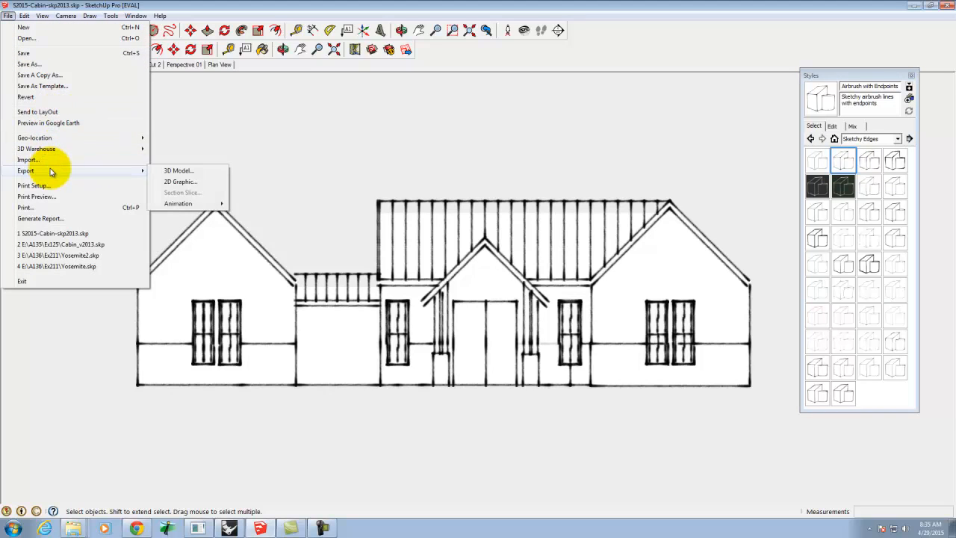
{"action": "left_click", "coordinate": [183, 181]}
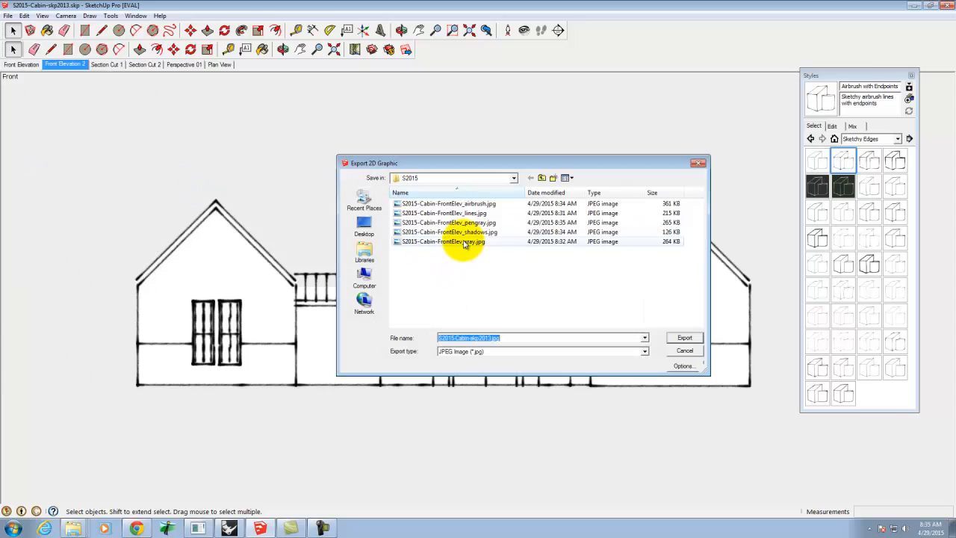
{"action": "left_click", "coordinate": [448, 203]}
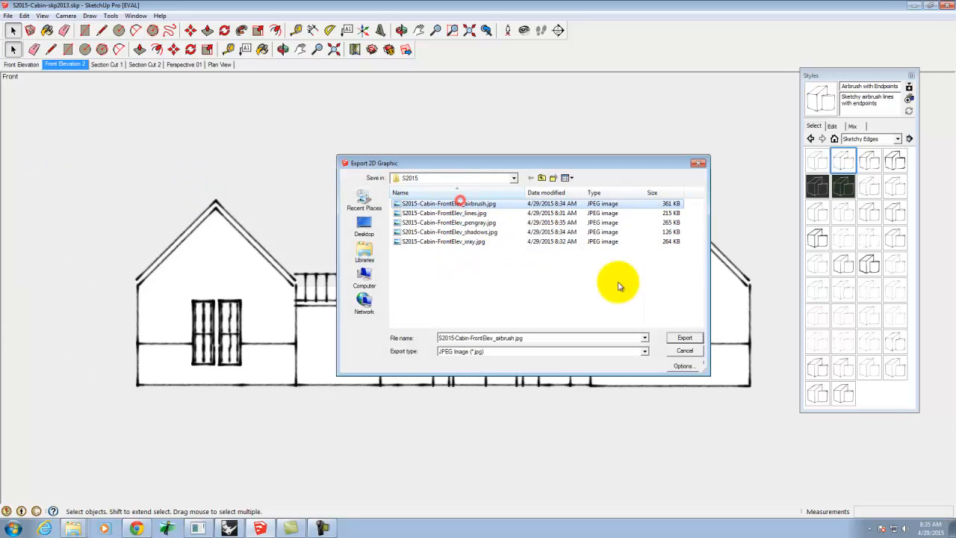
{"action": "left_click", "coordinate": [683, 341]}
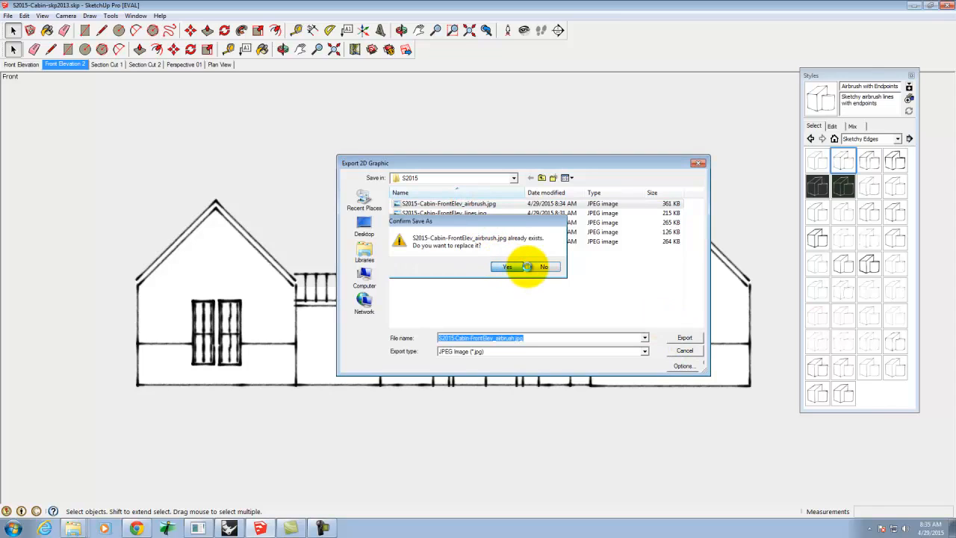
{"action": "left_click", "coordinate": [527, 267]}
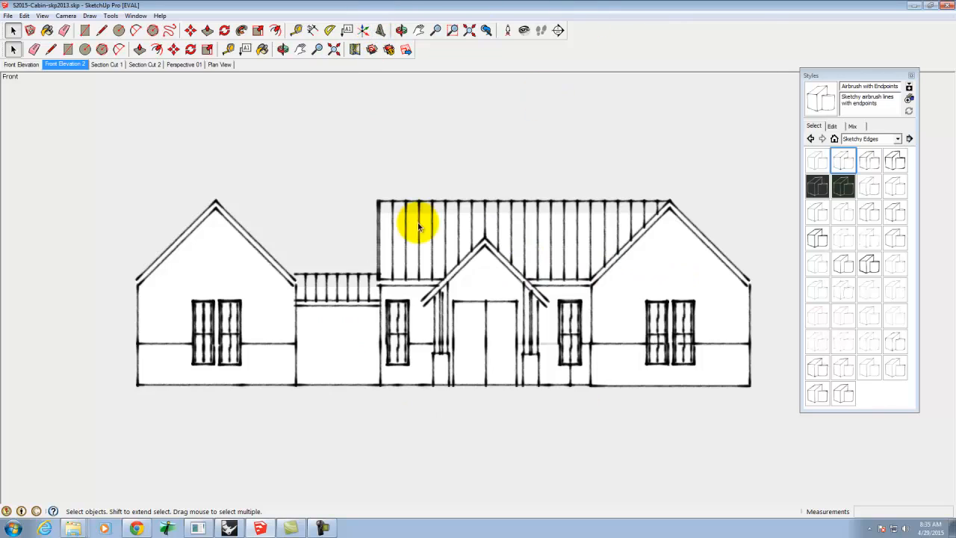
Step: Launch Photoshop CS6 (64 Bit) and open S2015-Cabin-FrontElev_lines.jpg from the S2015 folder inside Ex127
{"action": "left_click", "coordinate": [13, 528]}
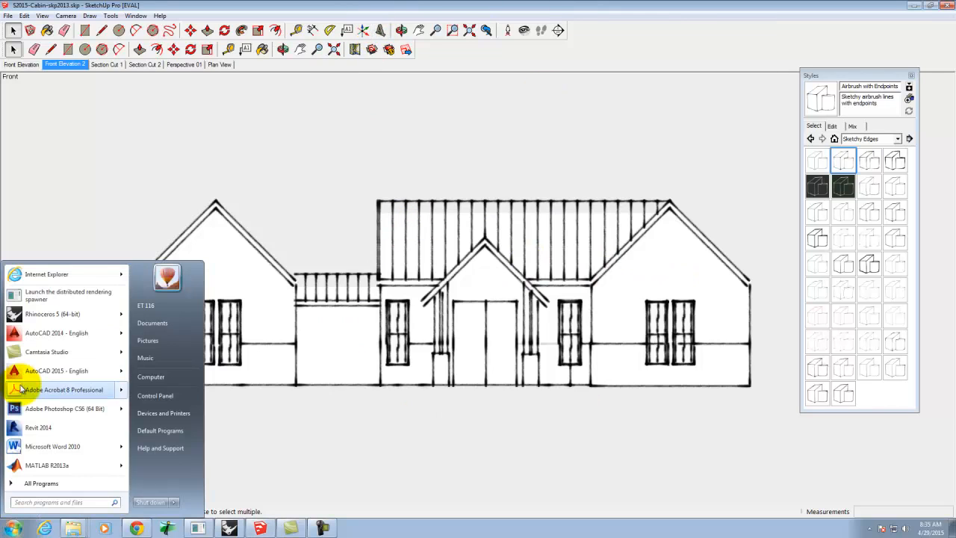
{"action": "left_click", "coordinate": [42, 415]}
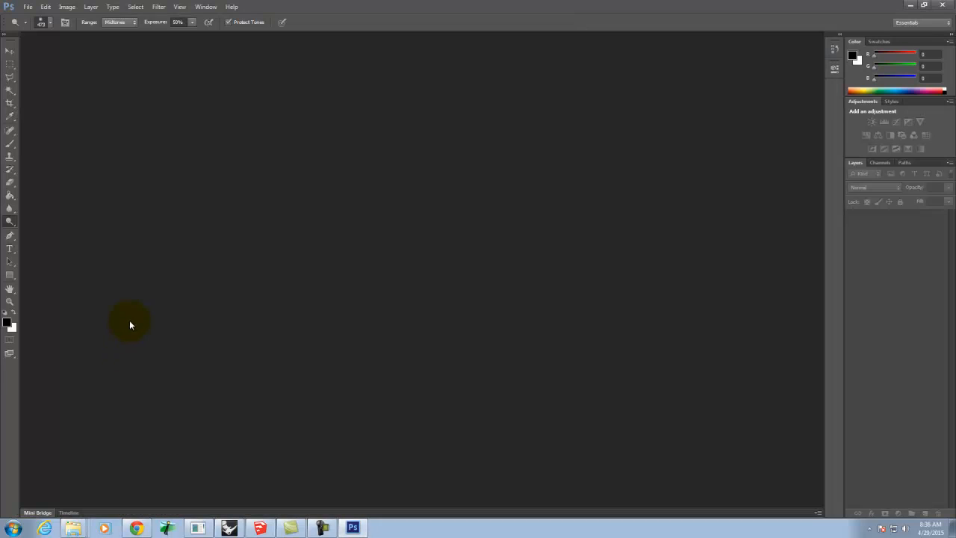
{"action": "left_click", "coordinate": [27, 7]}
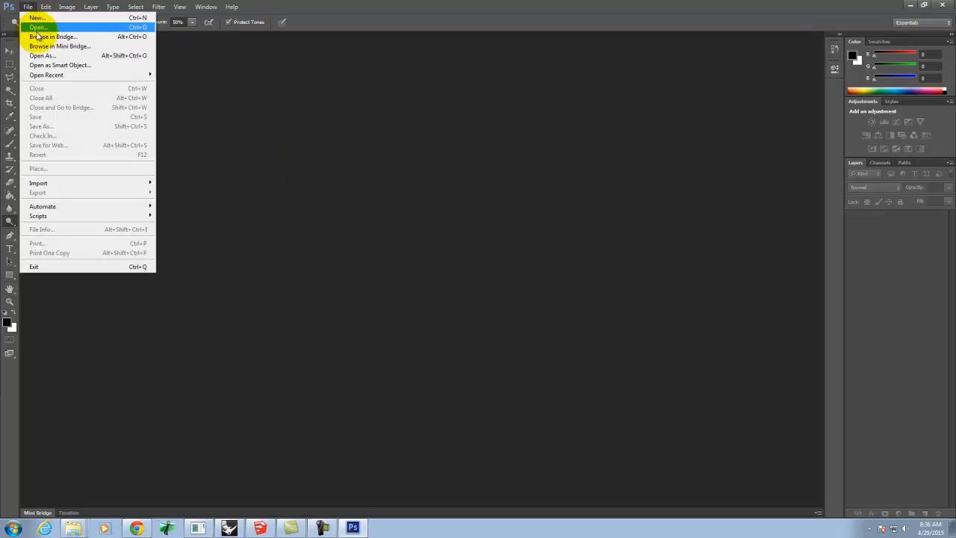
{"action": "left_click", "coordinate": [36, 27]}
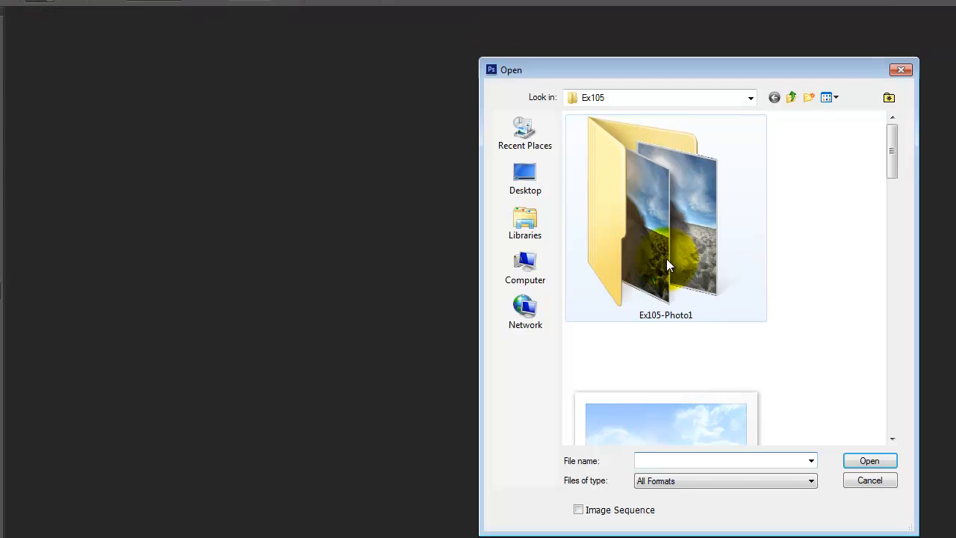
{"action": "left_click", "coordinate": [635, 97]}
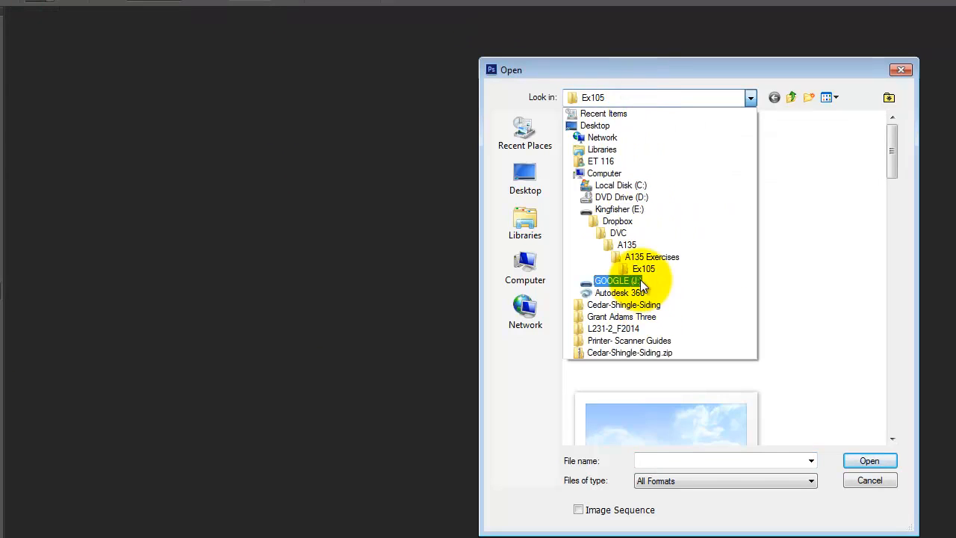
{"action": "left_click", "coordinate": [649, 256]}
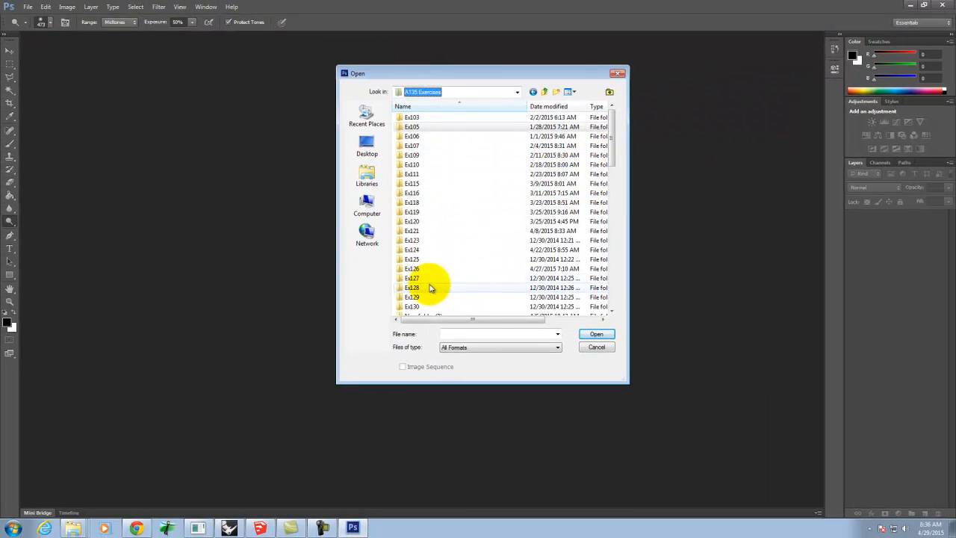
{"action": "double_click", "coordinate": [420, 276]}
{"action": "double_click", "coordinate": [410, 129]}
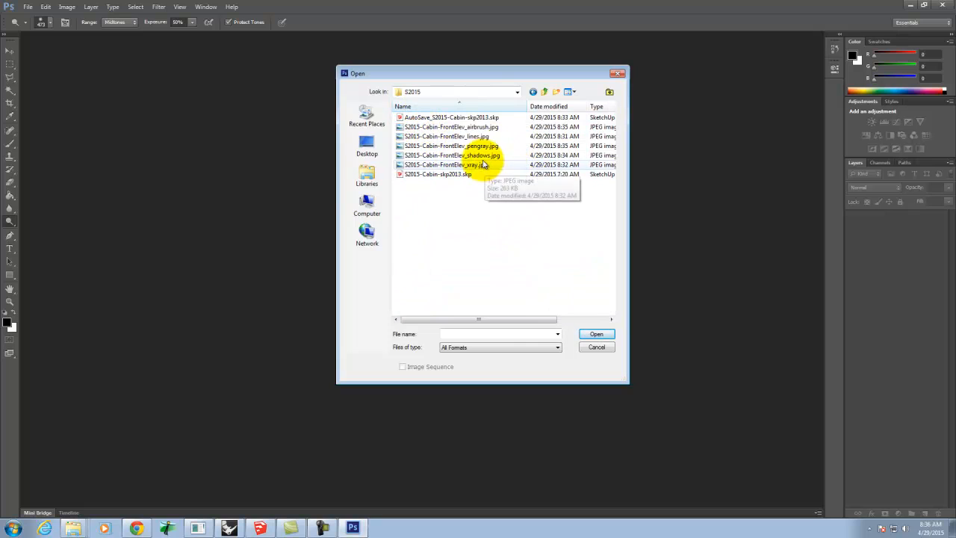
{"action": "left_click", "coordinate": [447, 136]}
{"action": "left_click", "coordinate": [597, 334]}
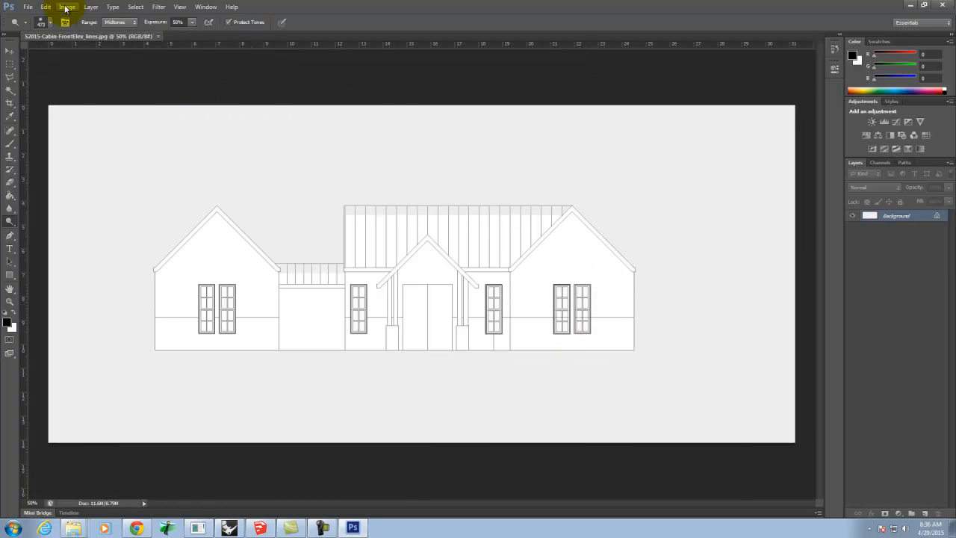
Step: Place S2015-Cabin-FrontElev_xray.jpg at full size as a layer over the lines image
{"action": "left_click", "coordinate": [29, 6]}
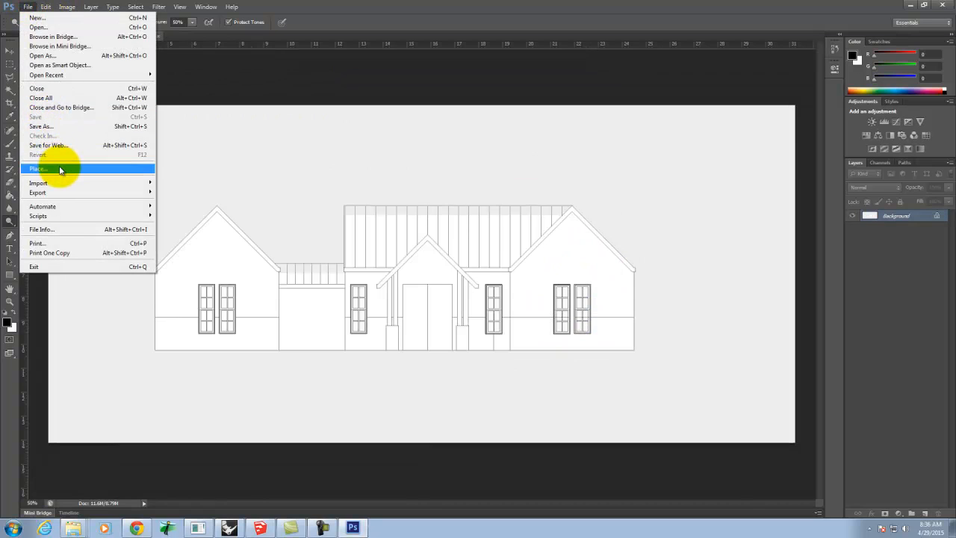
{"action": "left_click", "coordinate": [63, 165]}
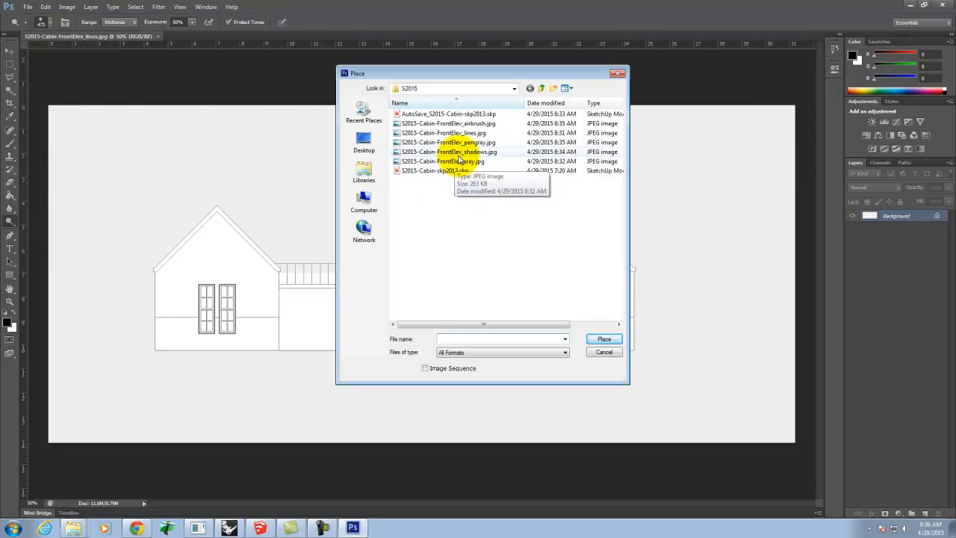
{"action": "left_click", "coordinate": [460, 133]}
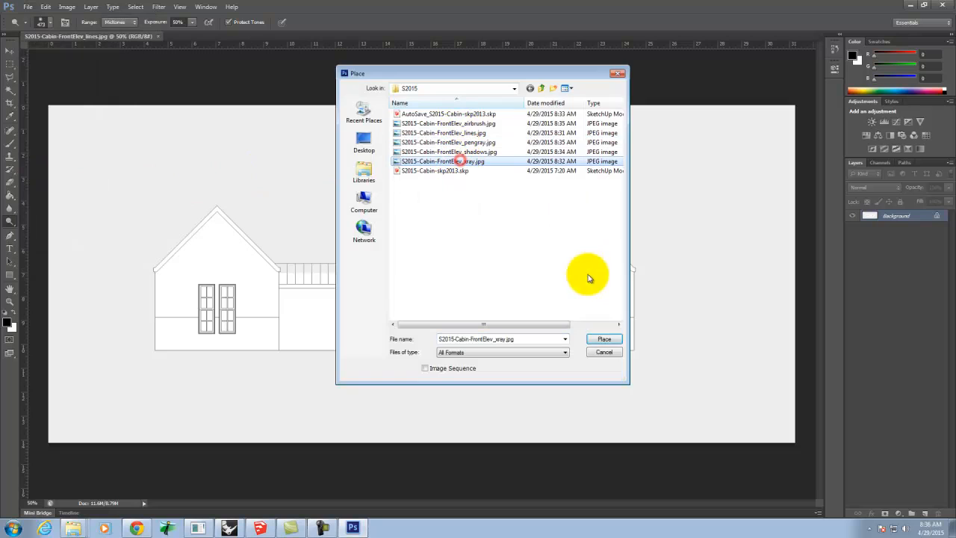
{"action": "left_click", "coordinate": [604, 338]}
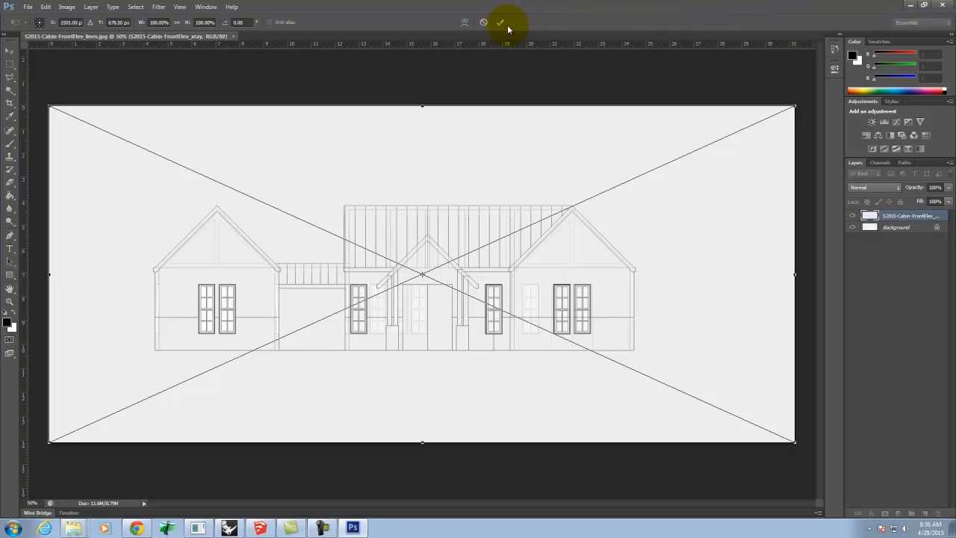
{"action": "left_click", "coordinate": [498, 24]}
Step: Place S2015-Cabin-FrontElev_shadows.jpg at full size as a layer above the X-ray layer
{"action": "left_click", "coordinate": [28, 7]}
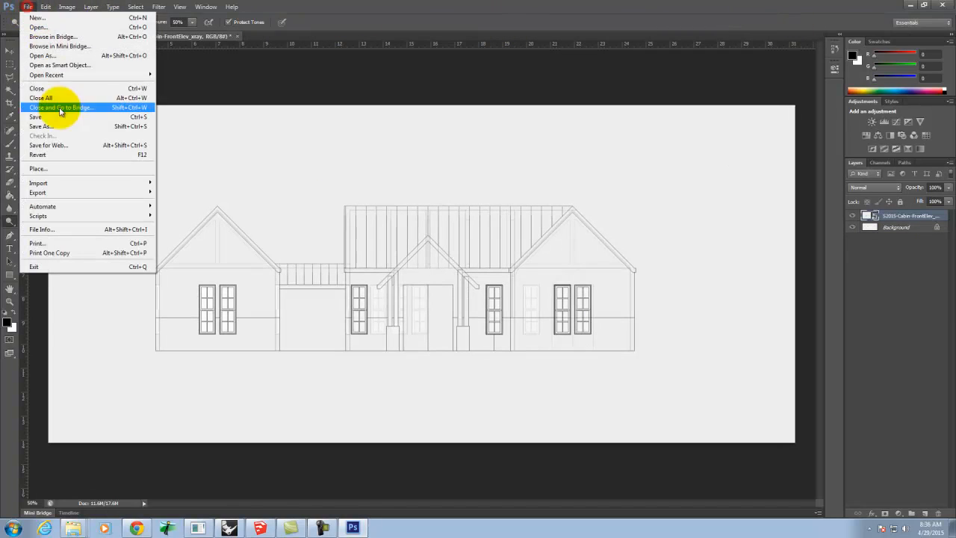
{"action": "left_click", "coordinate": [63, 169]}
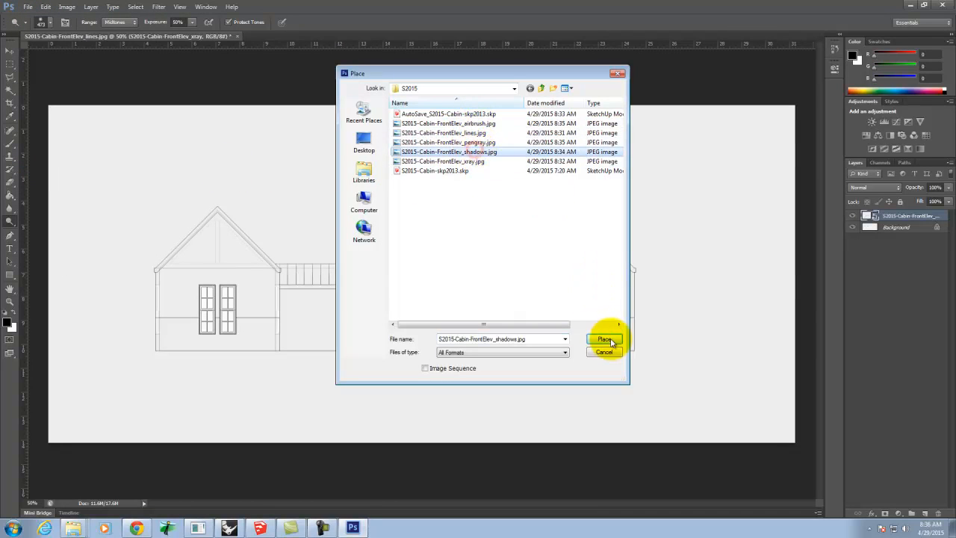
{"action": "left_click", "coordinate": [606, 339]}
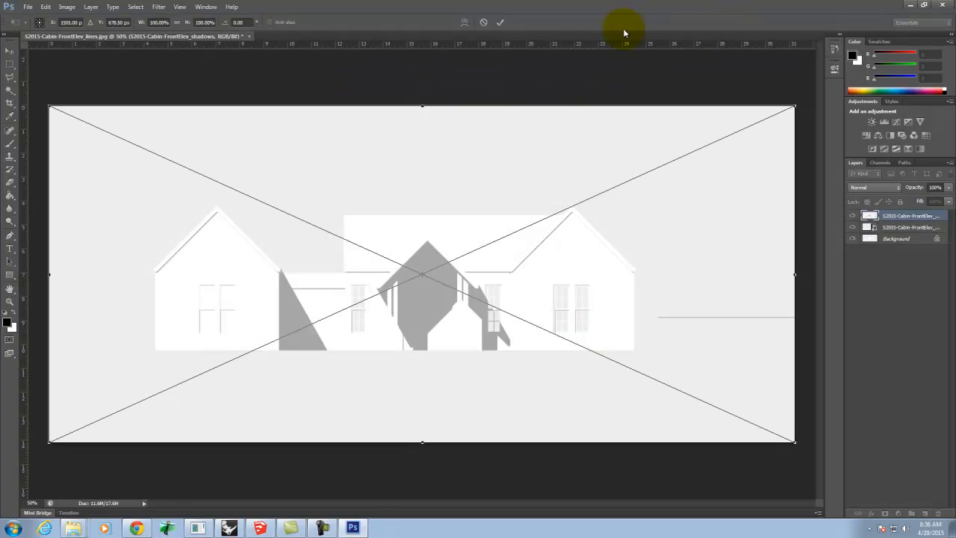
{"action": "left_click", "coordinate": [499, 22]}
Step: Place S2015-Cabin-FrontElev_airbrush.jpg at full size as a layer above the shadows layer
{"action": "left_click", "coordinate": [28, 7]}
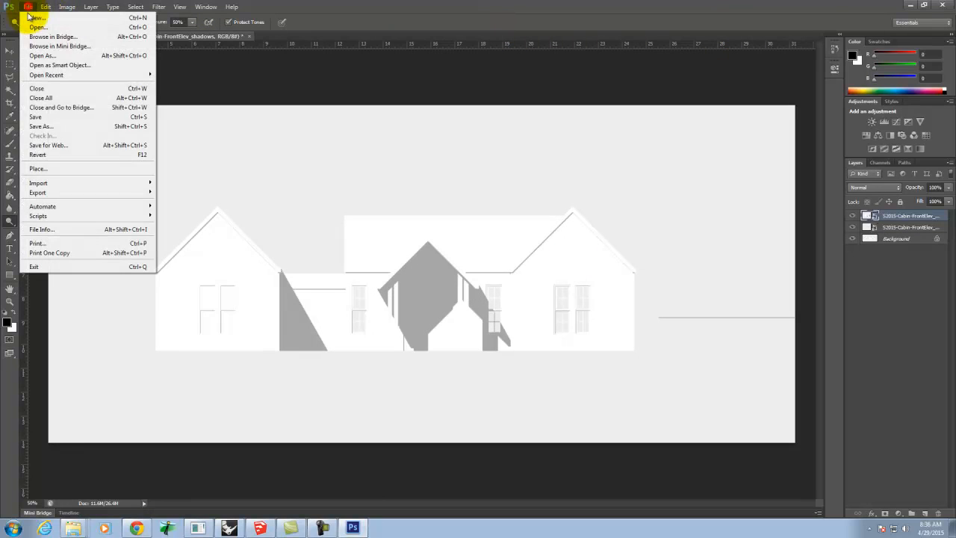
{"action": "left_click", "coordinate": [61, 169]}
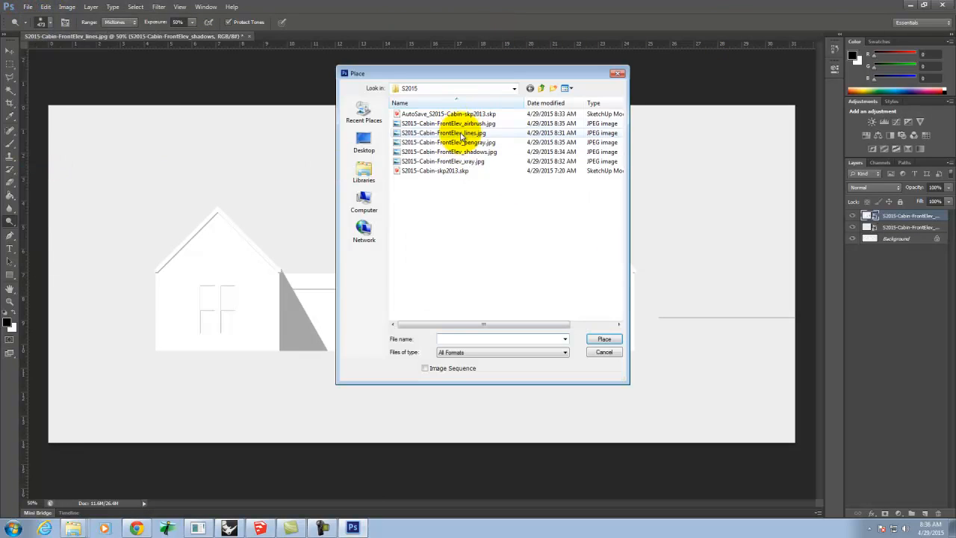
{"action": "left_click", "coordinate": [452, 123]}
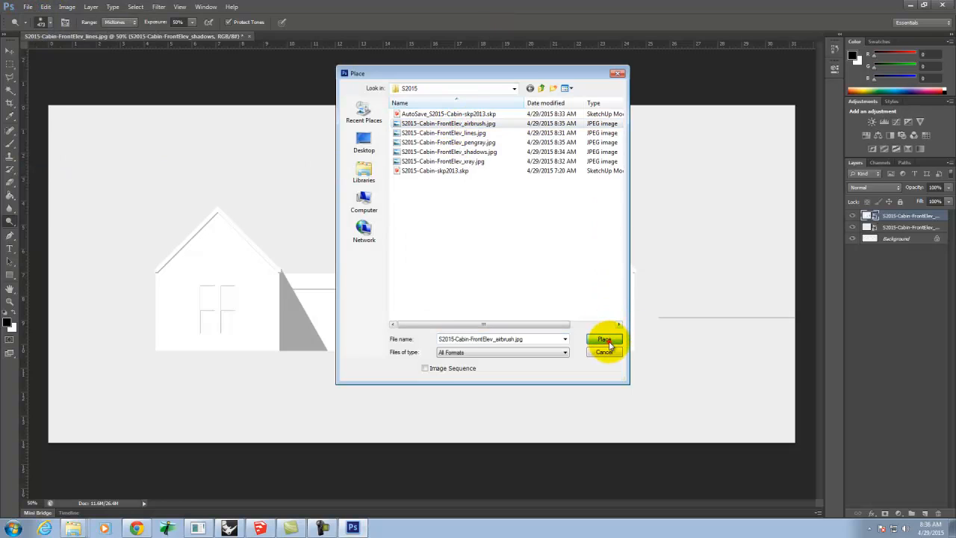
{"action": "left_click", "coordinate": [604, 339]}
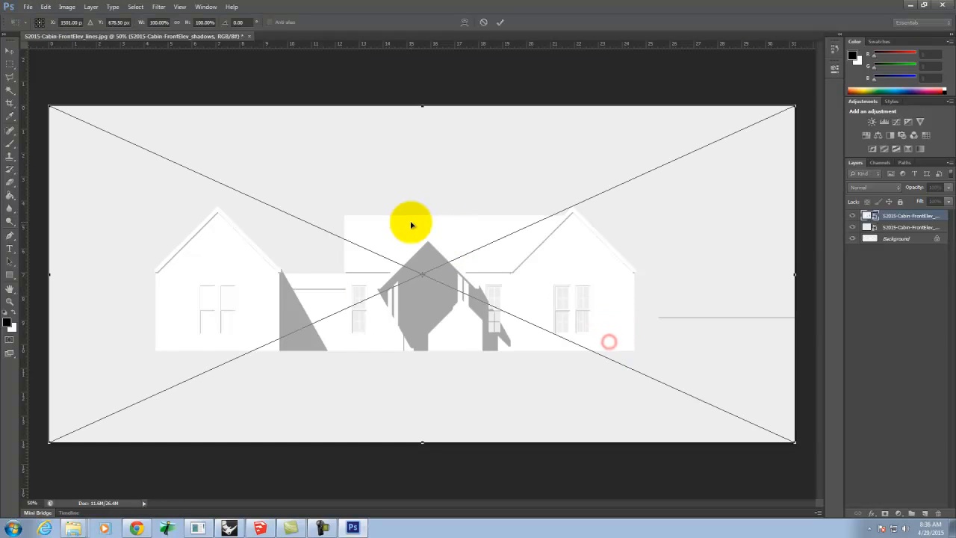
{"action": "left_click", "coordinate": [500, 23]}
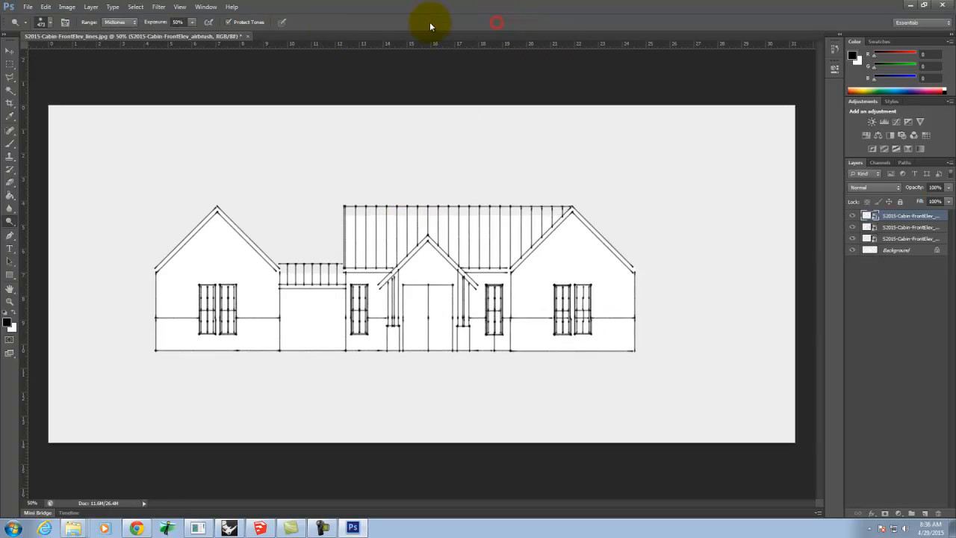
Step: Place S2015-Cabin-FrontElev_pengray.jpg at full size as a layer above the airbrush layer
{"action": "left_click", "coordinate": [28, 7]}
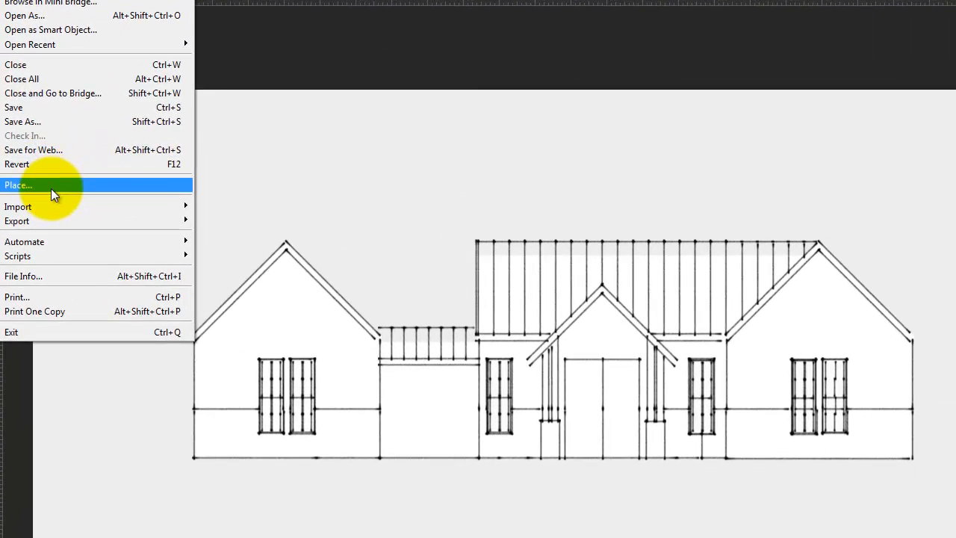
{"action": "left_click", "coordinate": [37, 168]}
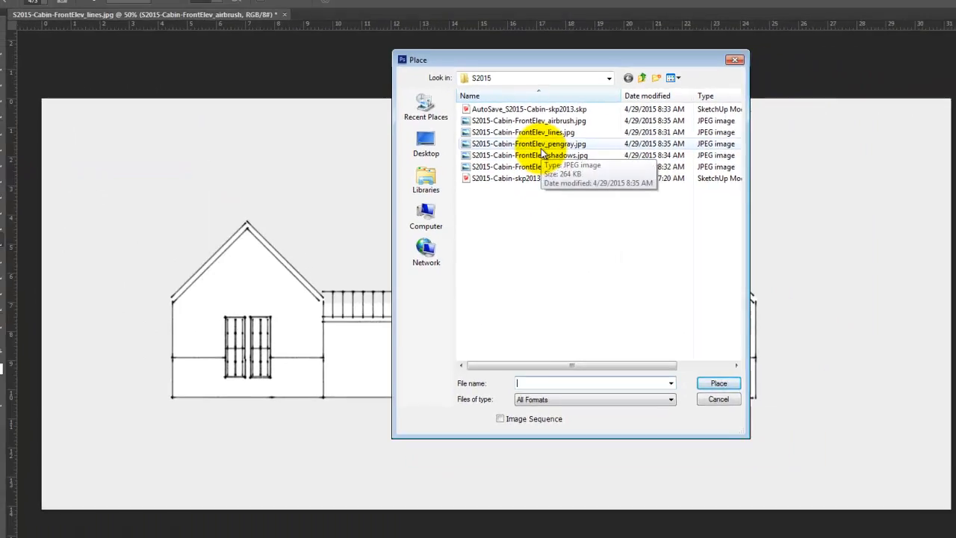
{"action": "left_click", "coordinate": [633, 145]}
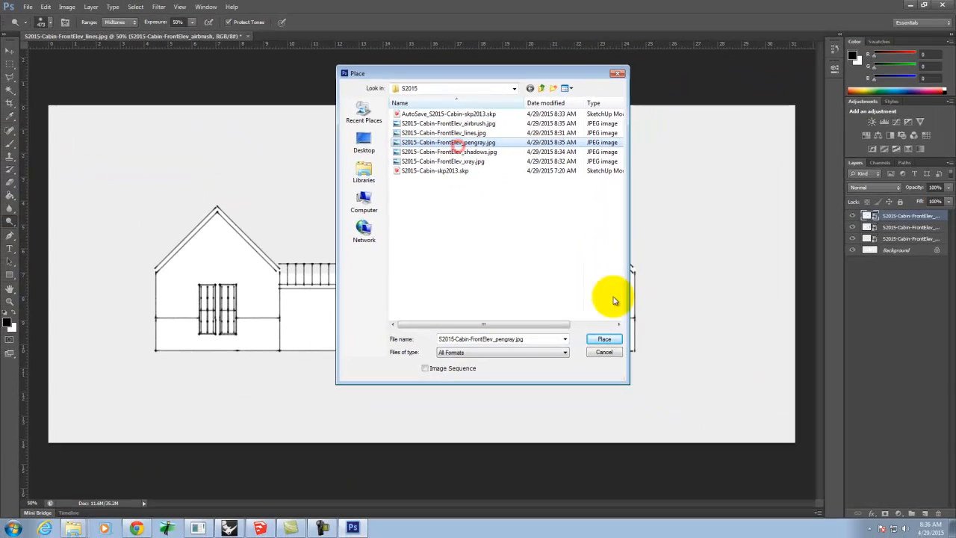
{"action": "left_click", "coordinate": [604, 339]}
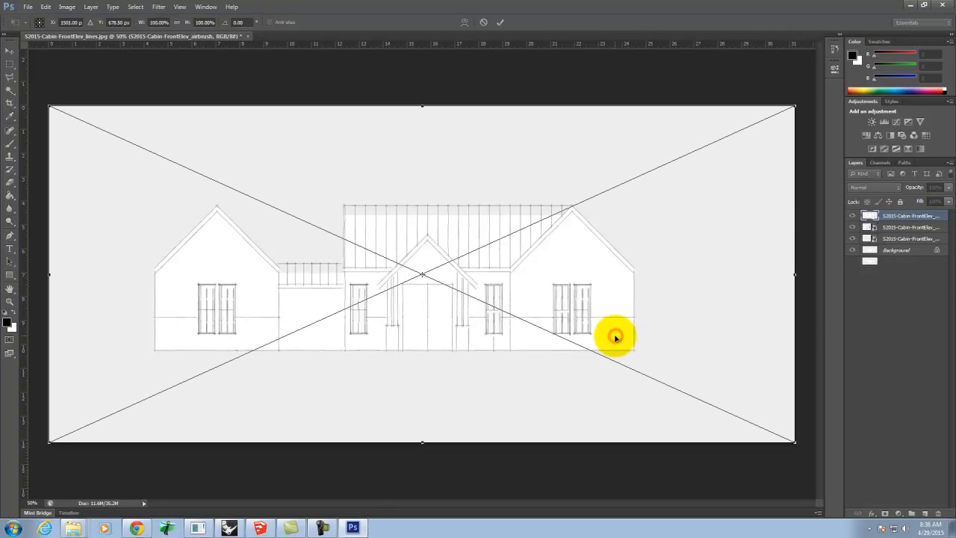
{"action": "left_click", "coordinate": [500, 23]}
{"action": "key", "text": "o"}
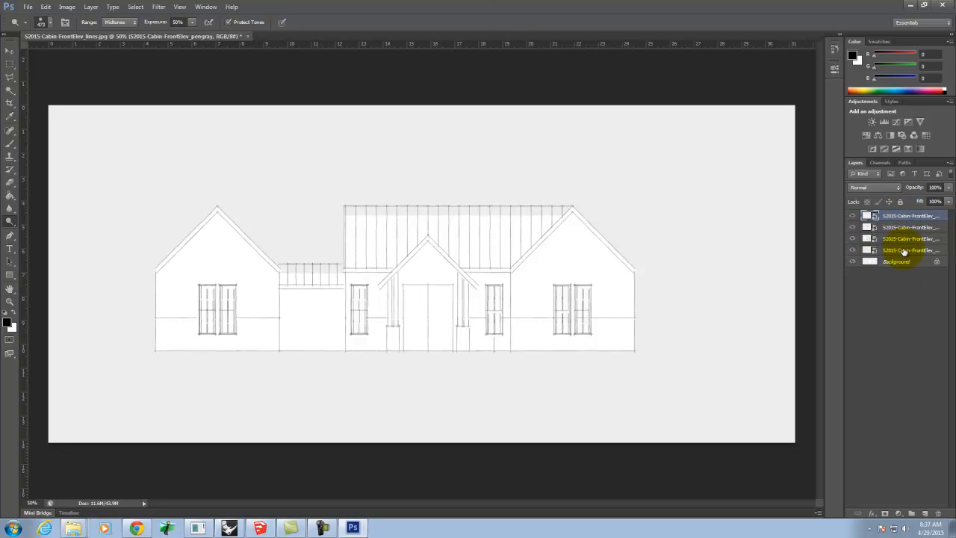
Step: Set the blend mode of all four placed elevation layers to Multiply
{"action": "left_click", "coordinate": [903, 250], "text": "shift"}
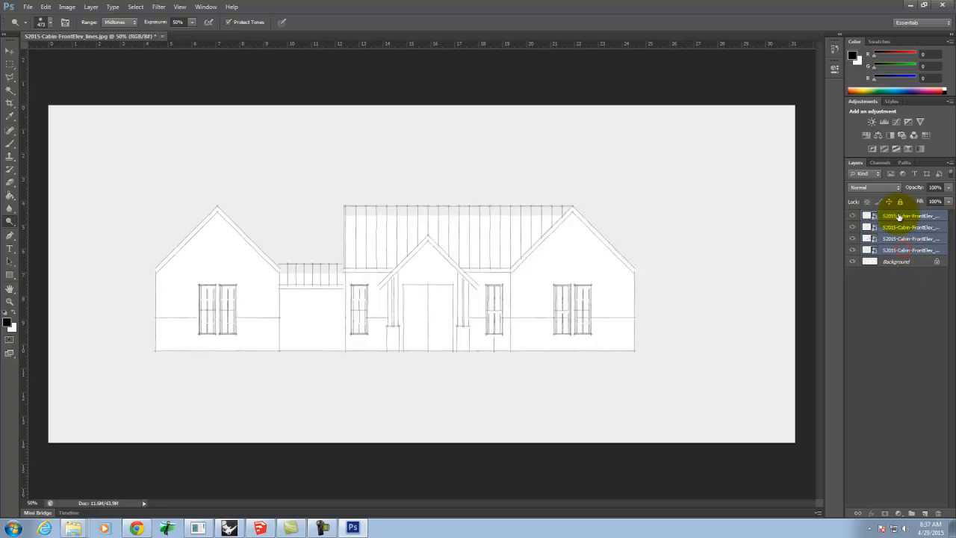
{"action": "left_click", "coordinate": [856, 188]}
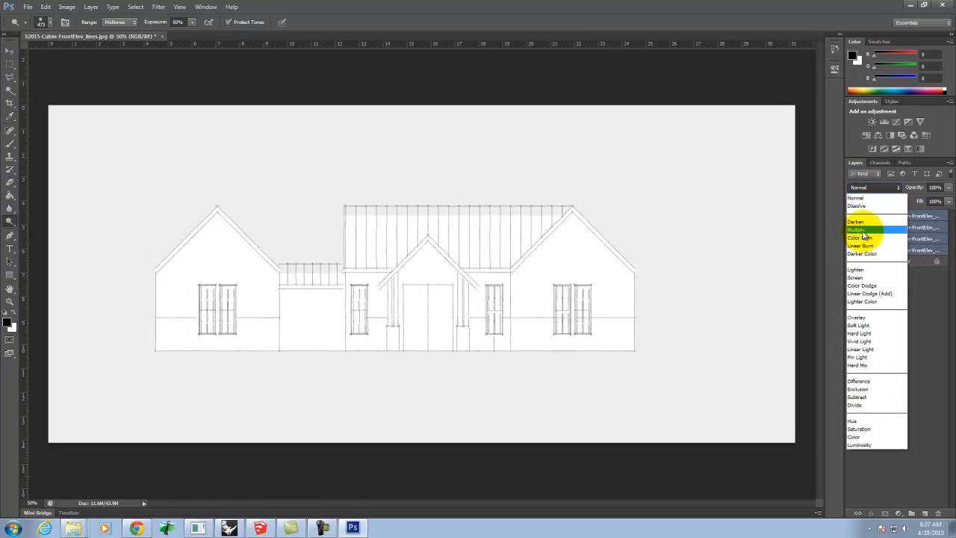
{"action": "left_click", "coordinate": [859, 230]}
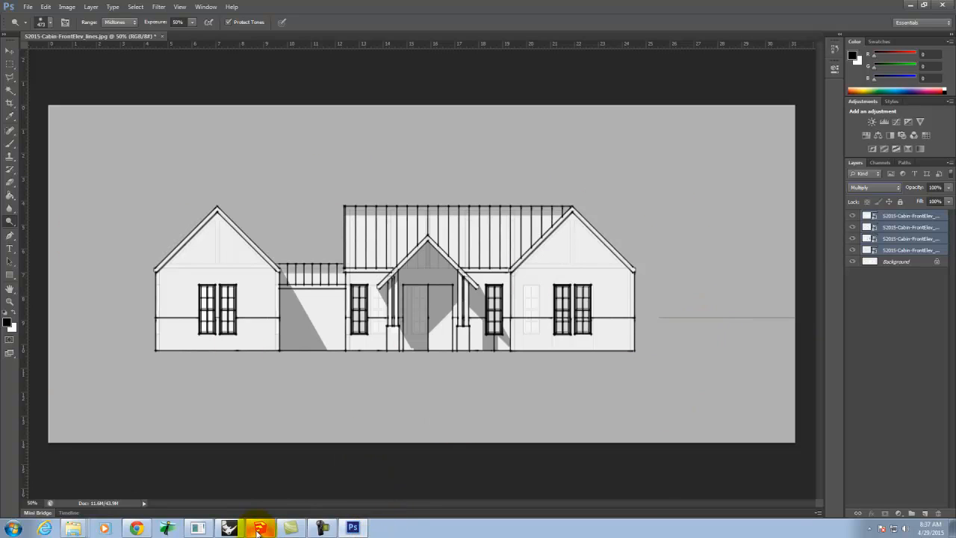
Step: Switch to SketchUp and turn off the display of section planes in the front elevation
{"action": "mouse_move", "coordinate": [262, 532]}
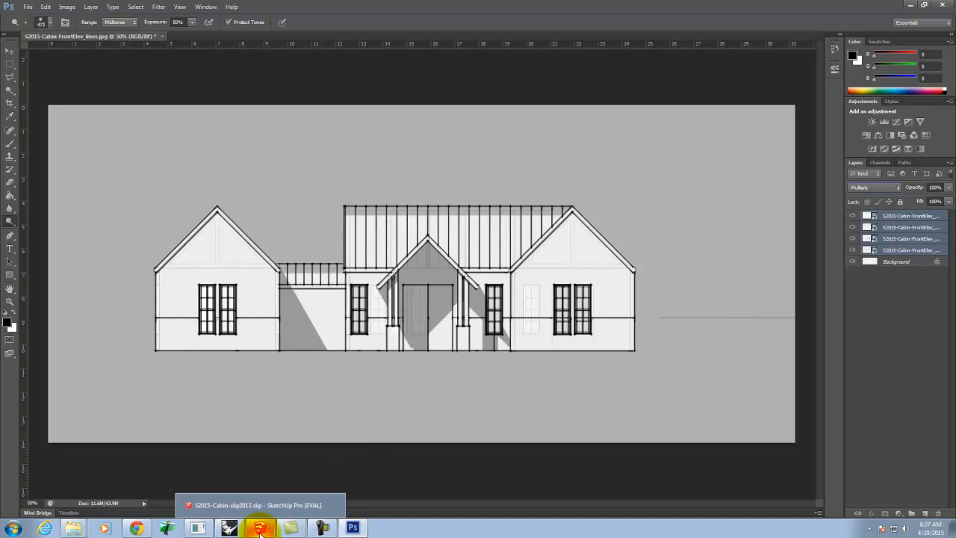
{"action": "left_click", "coordinate": [261, 530]}
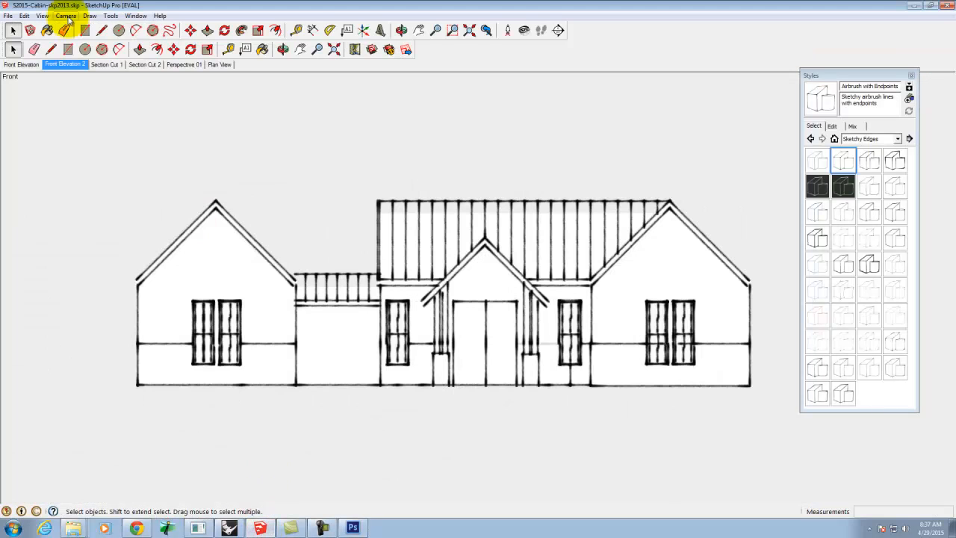
{"action": "left_click", "coordinate": [43, 15]}
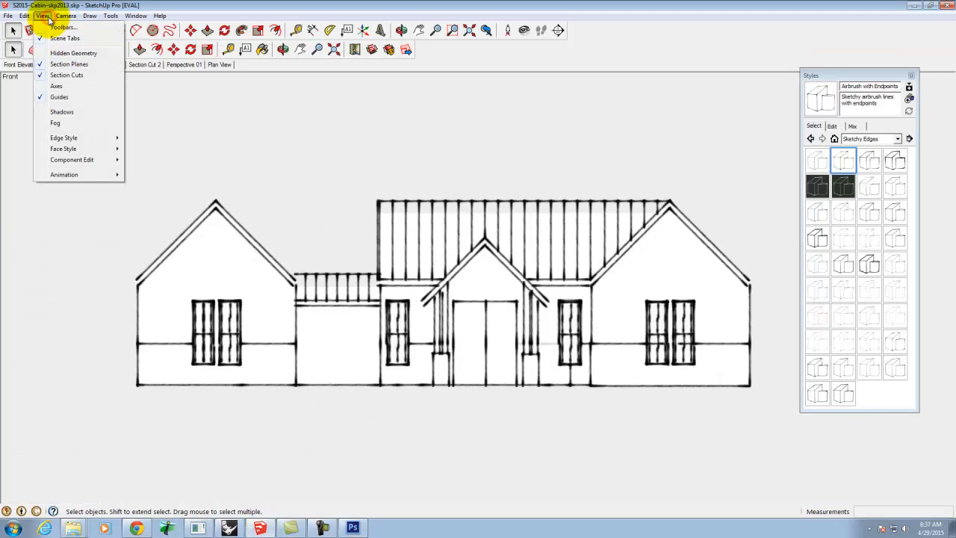
{"action": "left_click", "coordinate": [73, 65]}
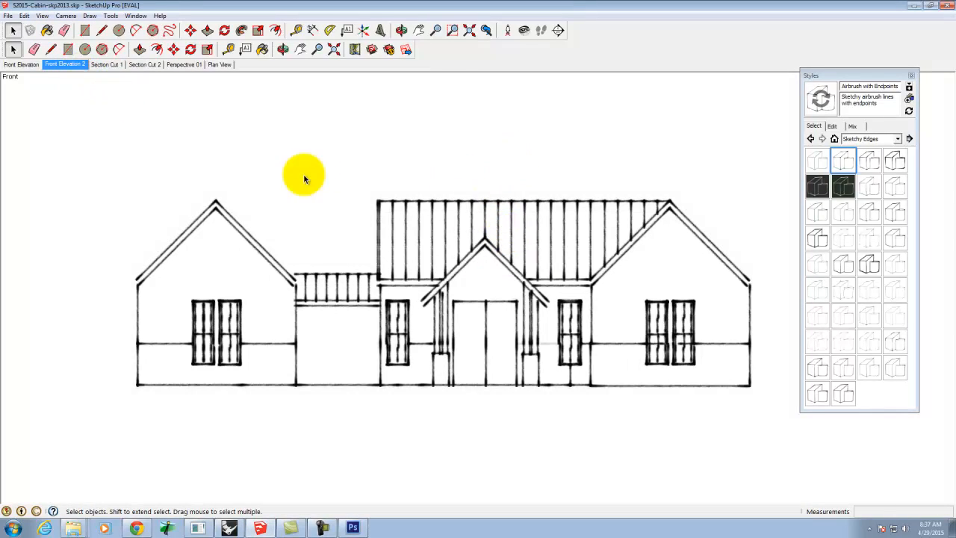
Step: Switch back to Photoshop, toggle the pen grey layer's visibility off and on, and hide the airbrush layer
{"action": "left_click", "coordinate": [353, 528]}
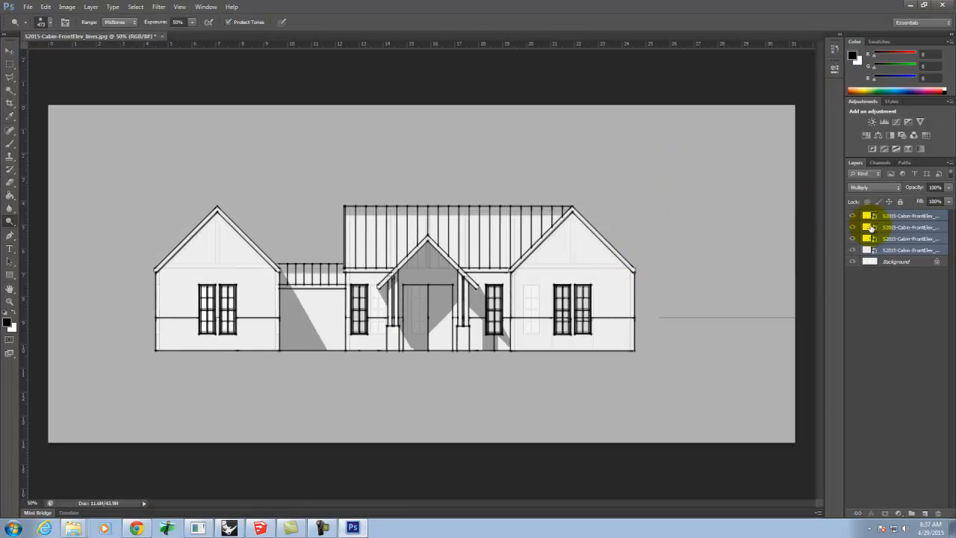
{"action": "left_click", "coordinate": [853, 216]}
{"action": "left_click", "coordinate": [852, 216]}
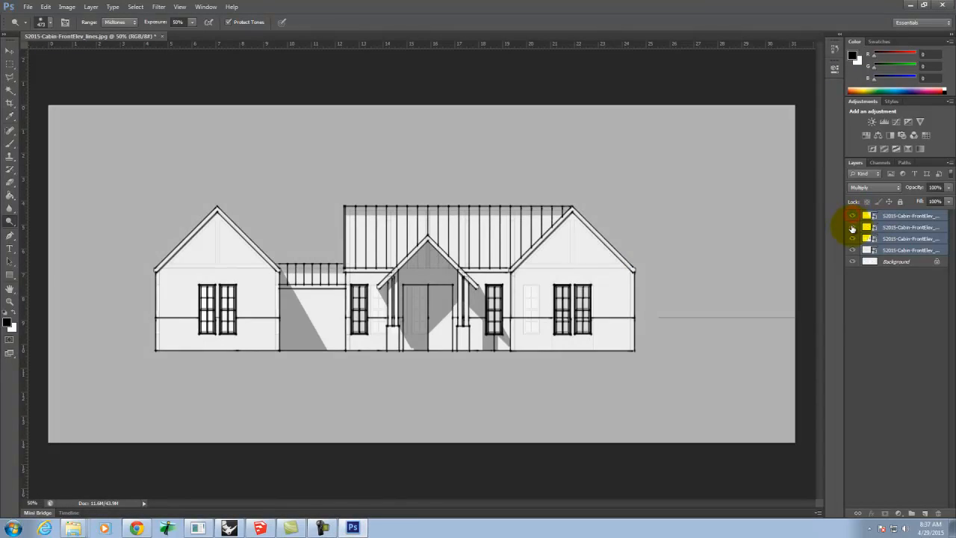
{"action": "left_click", "coordinate": [852, 227]}
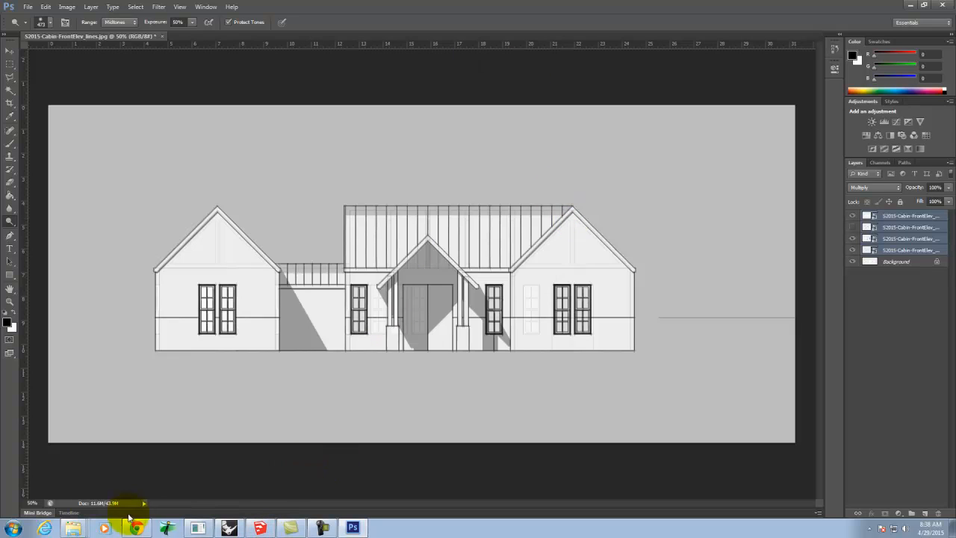
Step: Switch to Chrome, go back to the Creative Commons search page and search Flickr for "Yosemite Meadow"
{"action": "left_click", "coordinate": [136, 528]}
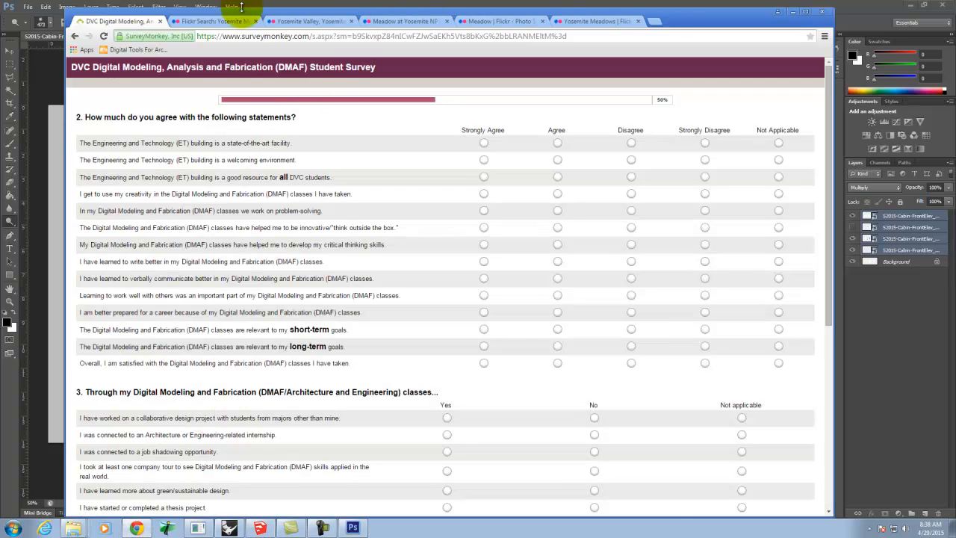
{"action": "left_click", "coordinate": [216, 23]}
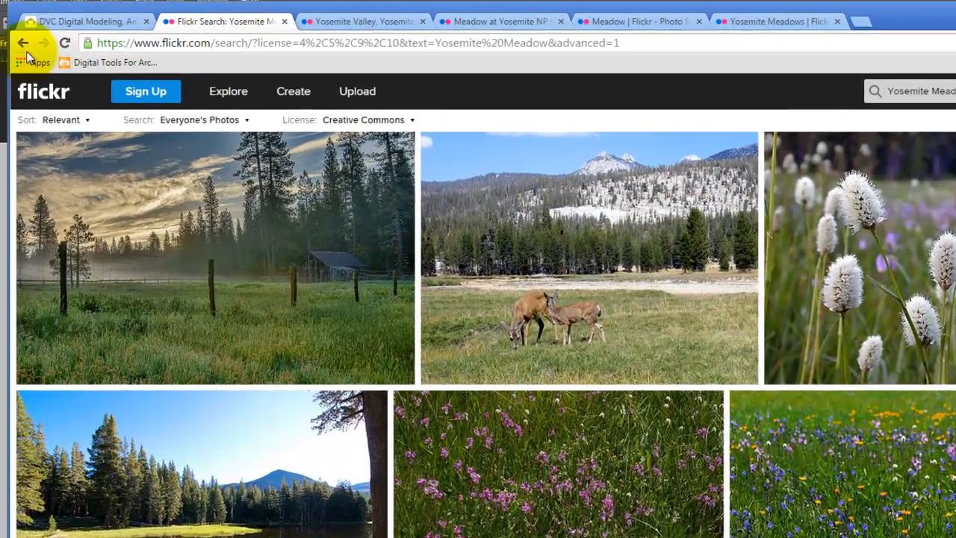
{"action": "left_click", "coordinate": [74, 36]}
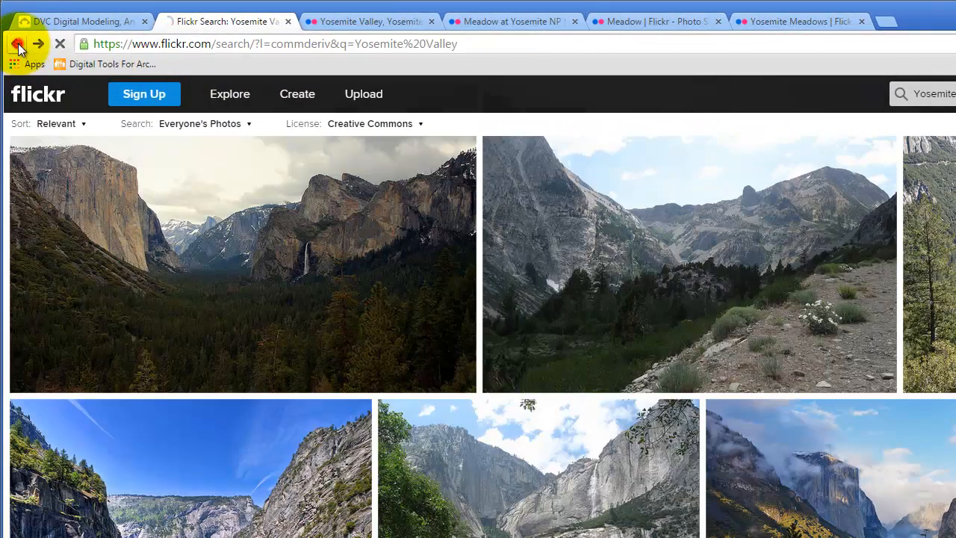
{"action": "left_click", "coordinate": [17, 44]}
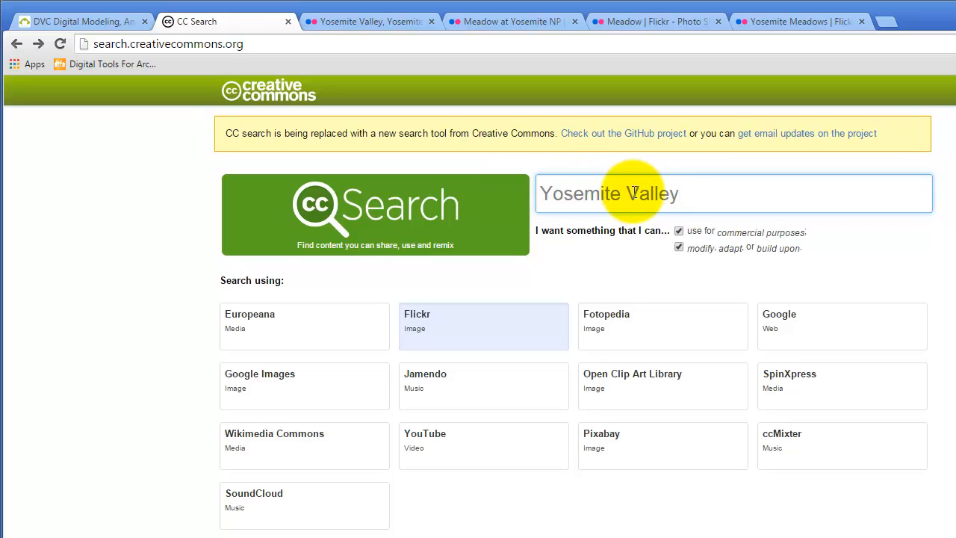
{"action": "left_click_drag", "start_coordinate": [625, 194], "coordinate": [755, 192]}
{"action": "type", "text": "Meado"}
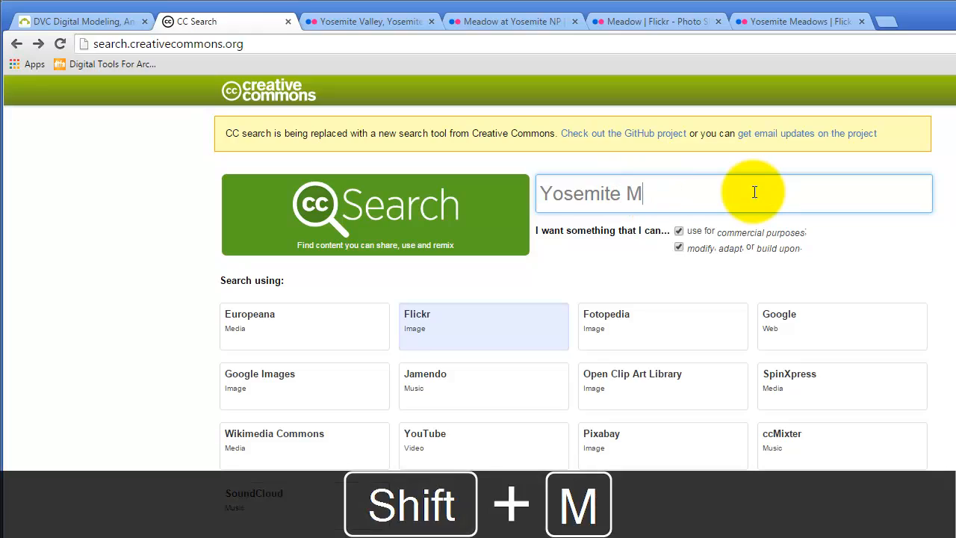
{"action": "key", "text": "Return"}
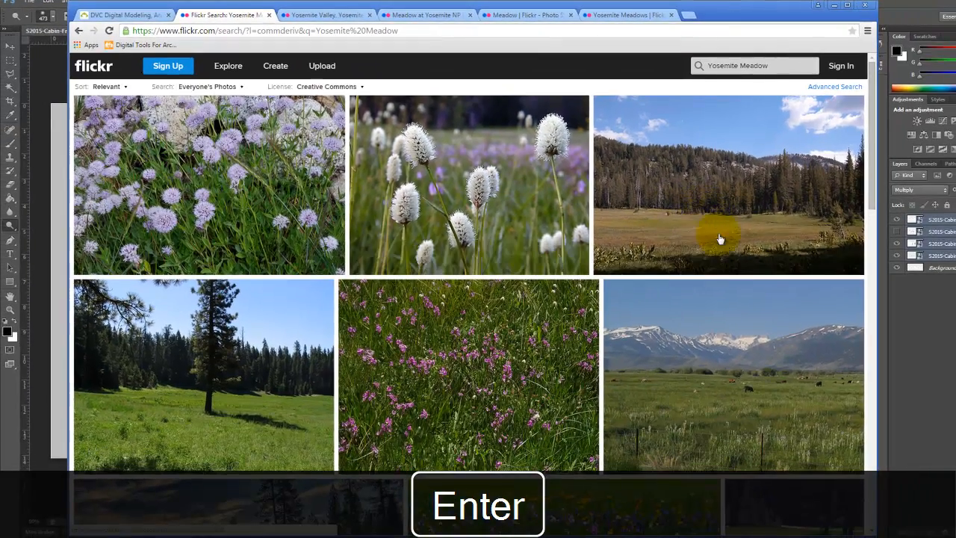
Step: Browse the Yosemite Meadow search results for landscape photos with a flat meadow, trees and mountains suitable as an elevation background
{"action": "scroll", "coordinate": [762, 236], "scroll_direction": "down", "scroll_amount": 3}
{"action": "scroll", "coordinate": [762, 224], "scroll_direction": "down", "scroll_amount": 1}
{"action": "scroll", "coordinate": [761, 224], "scroll_direction": "up", "scroll_amount": 3}
{"action": "scroll", "coordinate": [686, 236], "scroll_direction": "down", "scroll_amount": 6}
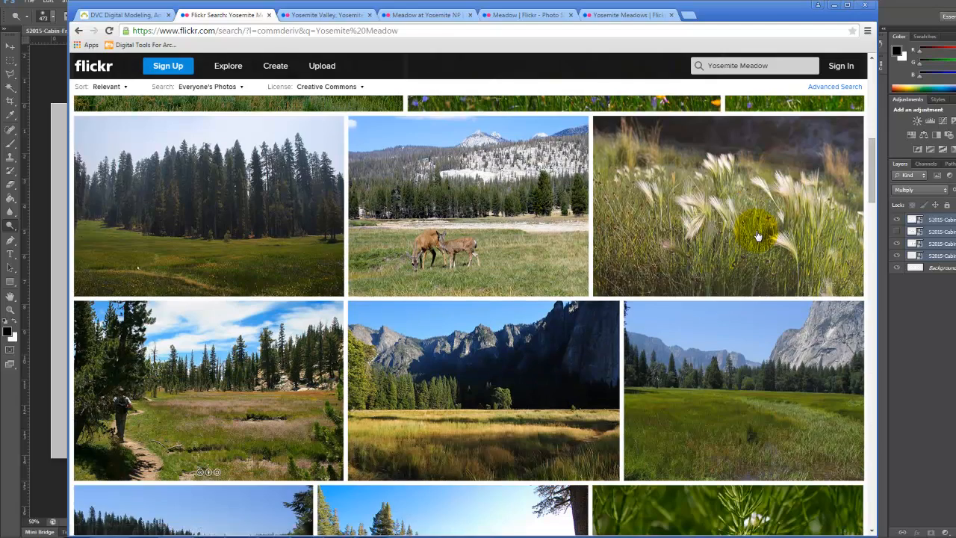
{"action": "scroll", "coordinate": [756, 235], "scroll_direction": "down", "scroll_amount": 1}
{"action": "scroll", "coordinate": [756, 234], "scroll_direction": "down", "scroll_amount": 1}
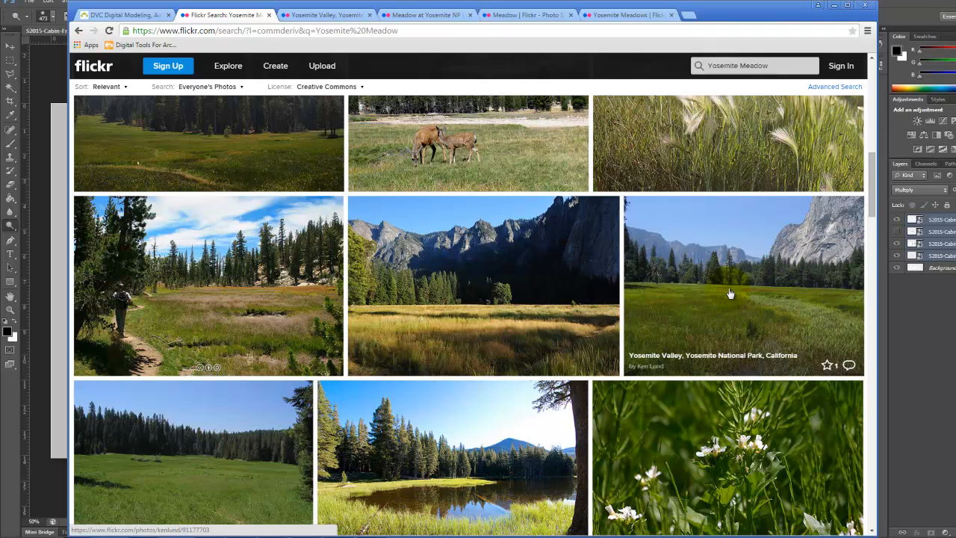
{"action": "scroll", "coordinate": [712, 275], "scroll_direction": "down", "scroll_amount": 2}
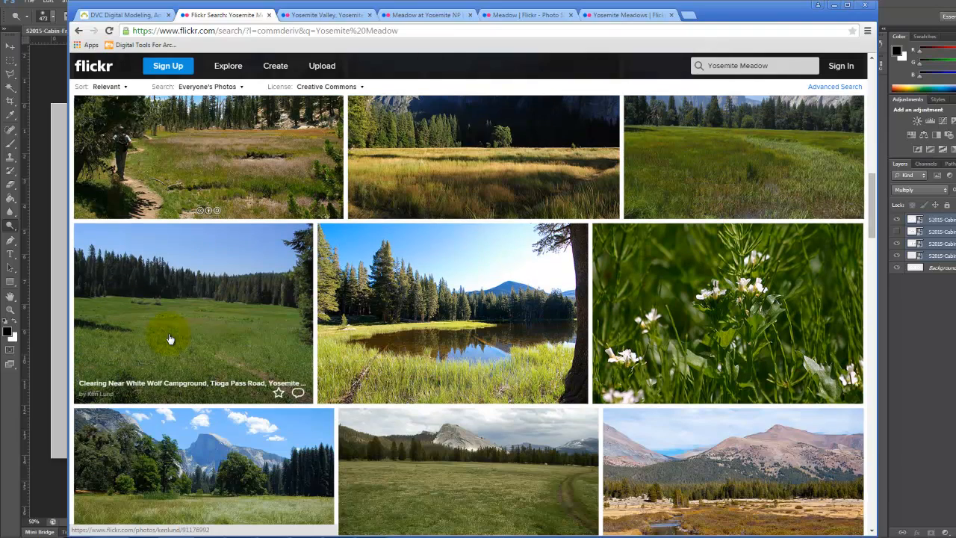
{"action": "scroll", "coordinate": [201, 298], "scroll_direction": "down", "scroll_amount": 3}
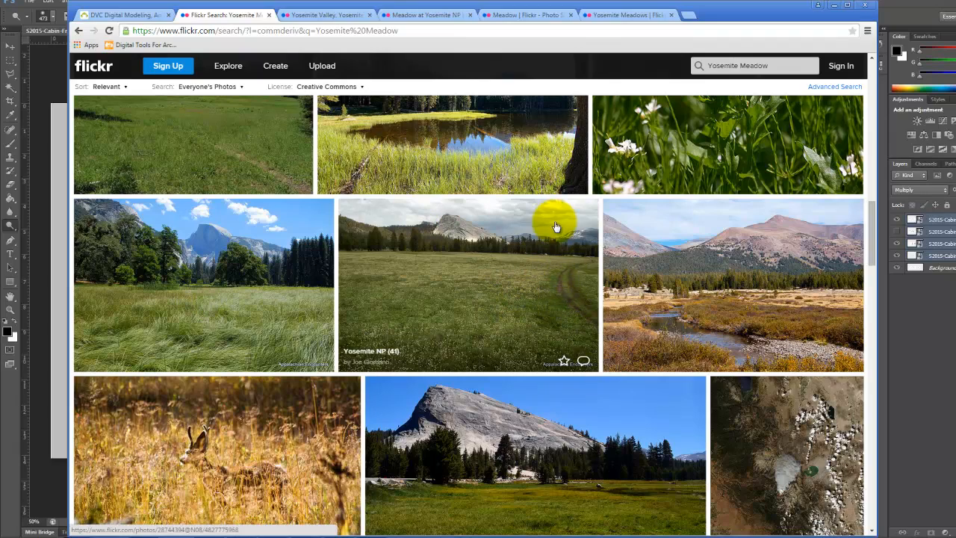
{"action": "scroll", "coordinate": [426, 265], "scroll_direction": "down", "scroll_amount": 3}
{"action": "scroll", "coordinate": [478, 247], "scroll_direction": "down", "scroll_amount": 7}
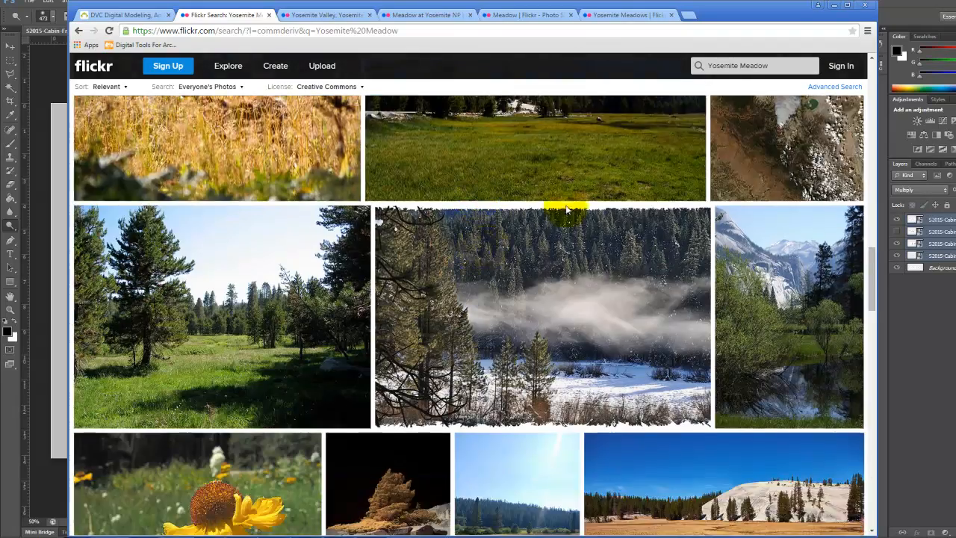
{"action": "scroll", "coordinate": [653, 223], "scroll_direction": "down", "scroll_amount": 1}
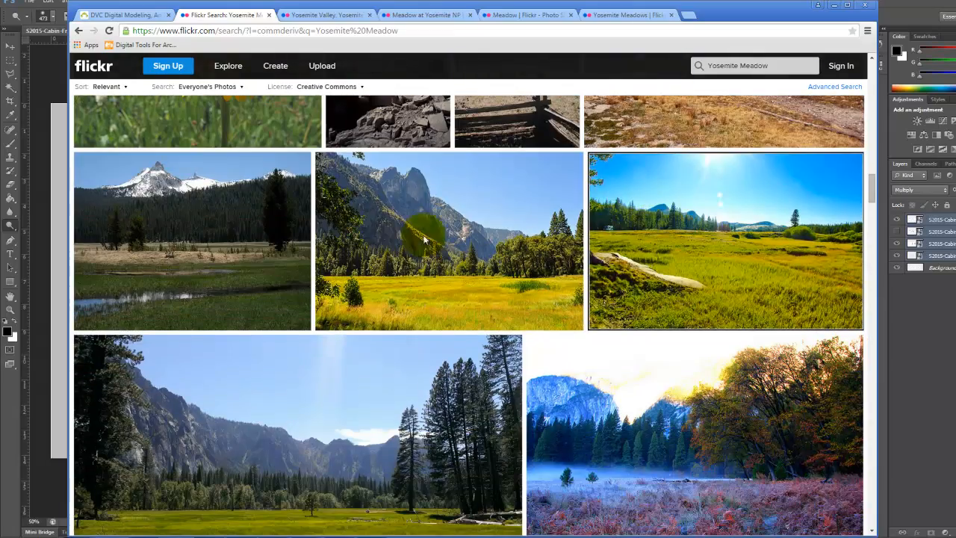
{"action": "scroll", "coordinate": [508, 228], "scroll_direction": "down", "scroll_amount": 3}
{"action": "scroll", "coordinate": [448, 216], "scroll_direction": "down", "scroll_amount": 2}
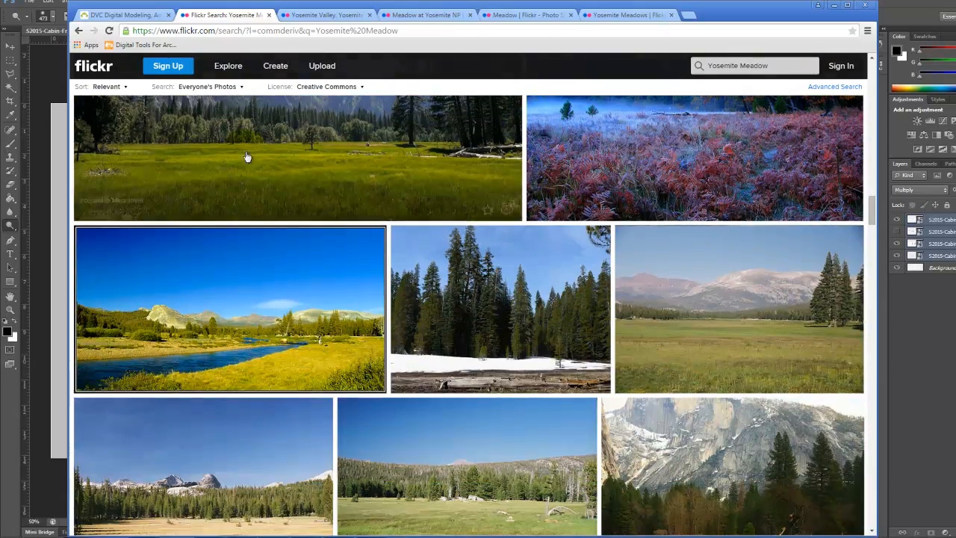
{"action": "scroll", "coordinate": [388, 251], "scroll_direction": "up", "scroll_amount": 3}
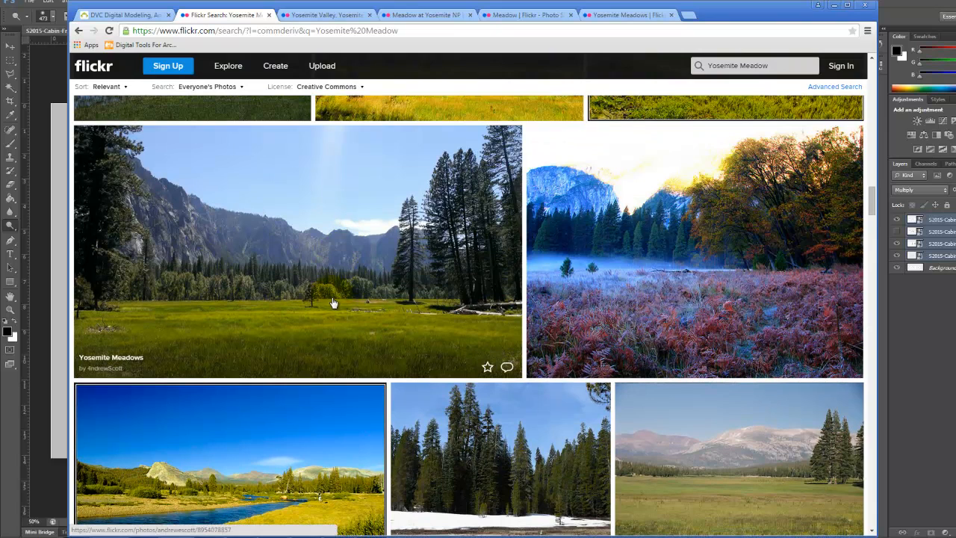
Step: Compare the meadow photos already open in the other browser tabs, checking viewpoint, lighting and horizon
{"action": "left_click", "coordinate": [329, 15]}
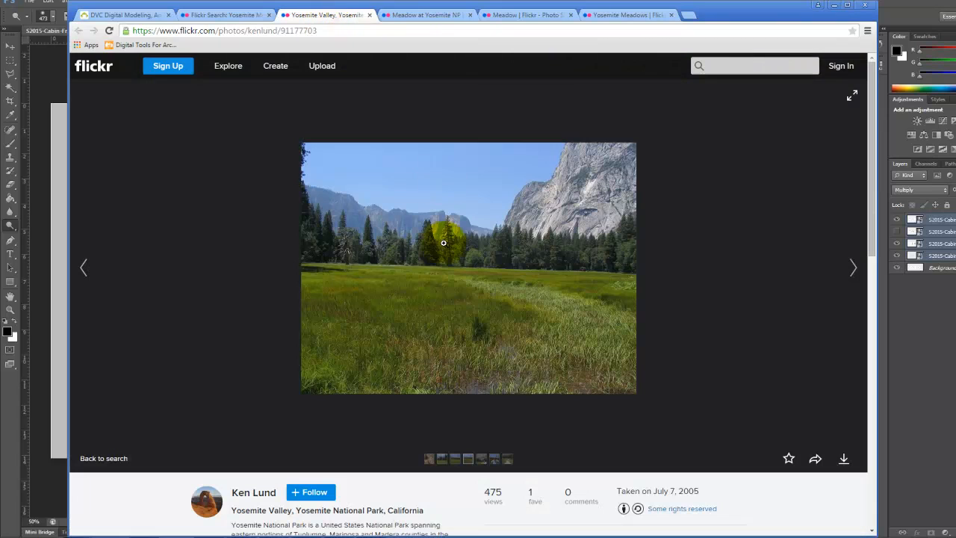
{"action": "left_click", "coordinate": [411, 15]}
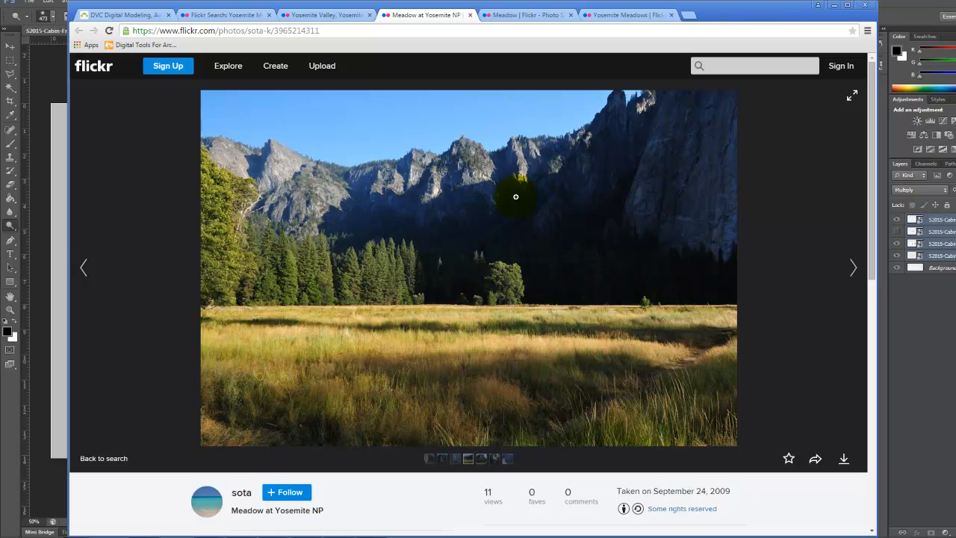
{"action": "left_click", "coordinate": [533, 16]}
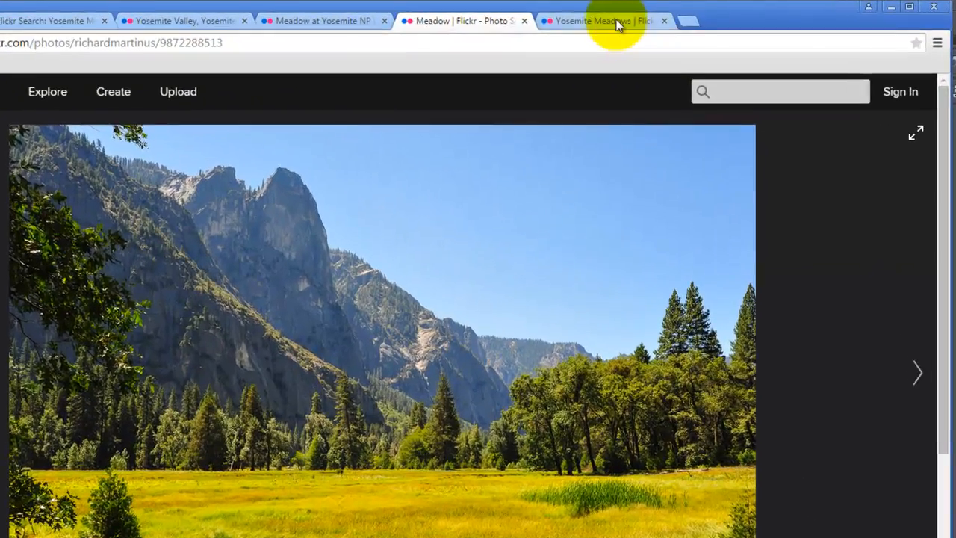
{"action": "left_click", "coordinate": [632, 15]}
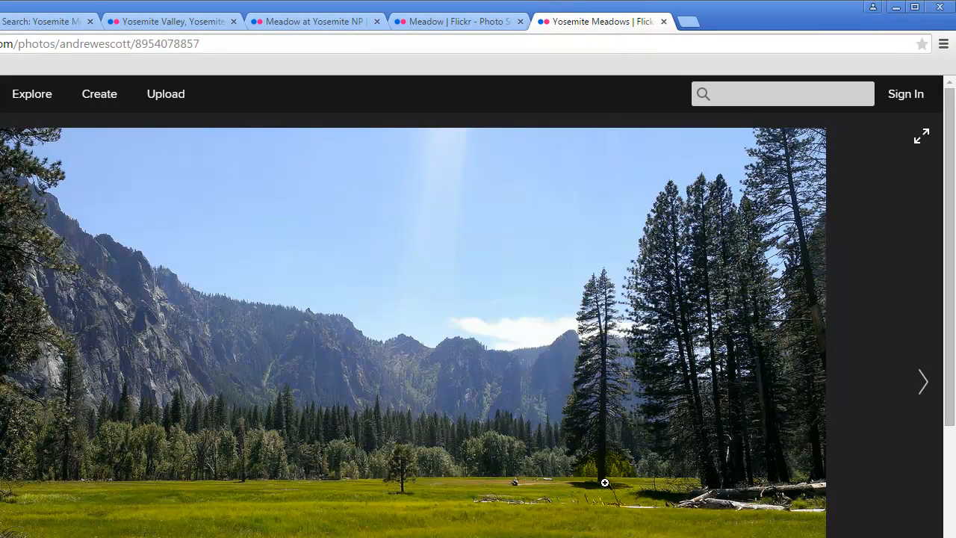
{"action": "left_click", "coordinate": [208, 22]}
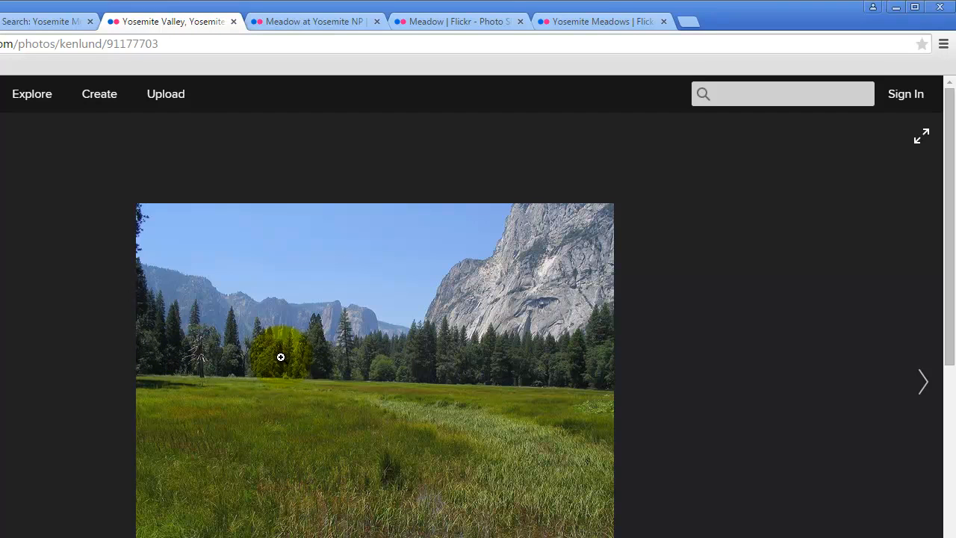
{"action": "left_click", "coordinate": [30, 23]}
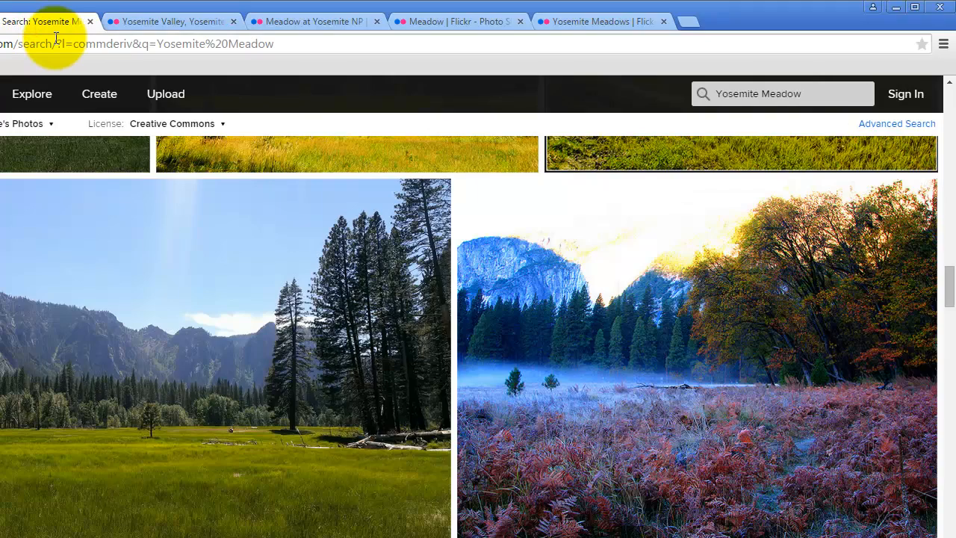
{"action": "left_click", "coordinate": [440, 21]}
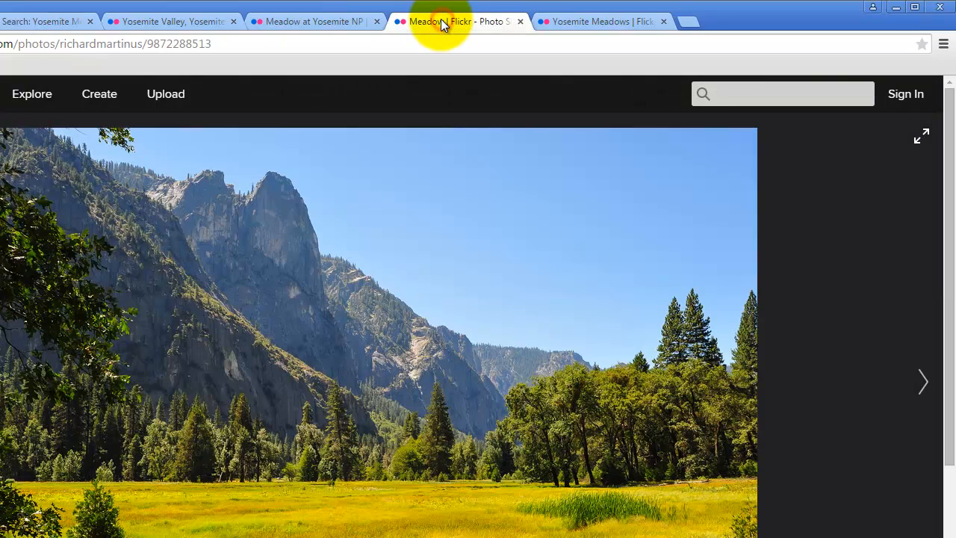
{"action": "left_click", "coordinate": [342, 22]}
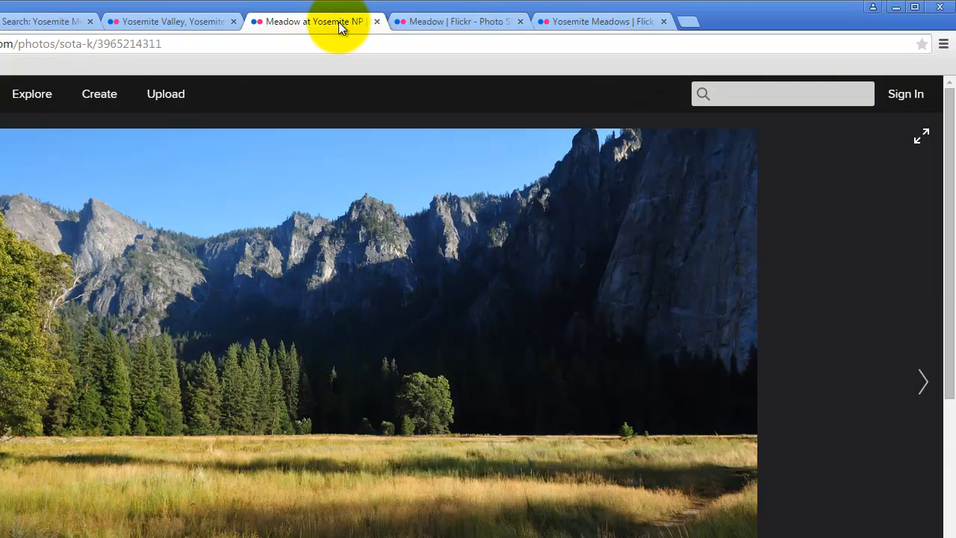
Step: Download the Yosemite Valley meadow photo from Flickr in its Original (1280 × 960) size
{"action": "left_click", "coordinate": [207, 21]}
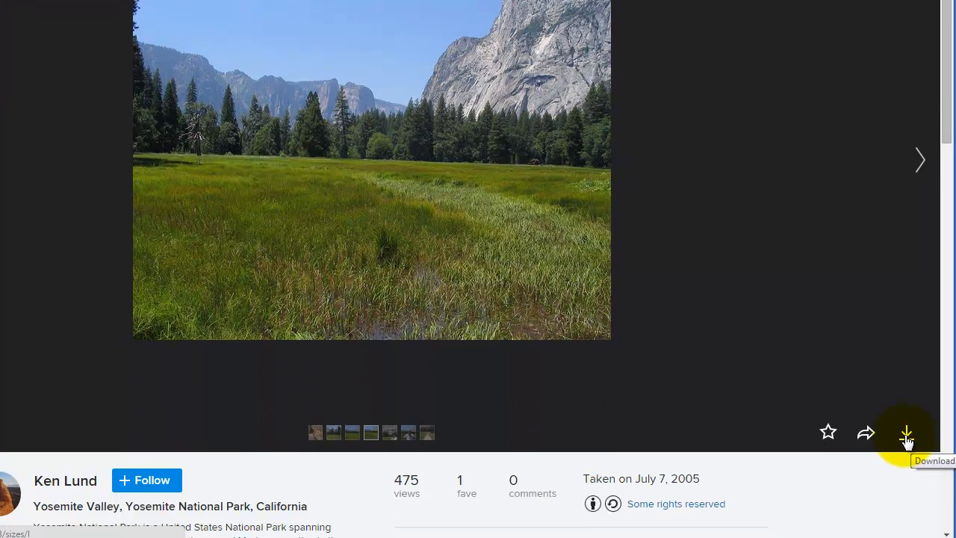
{"action": "left_click", "coordinate": [906, 427]}
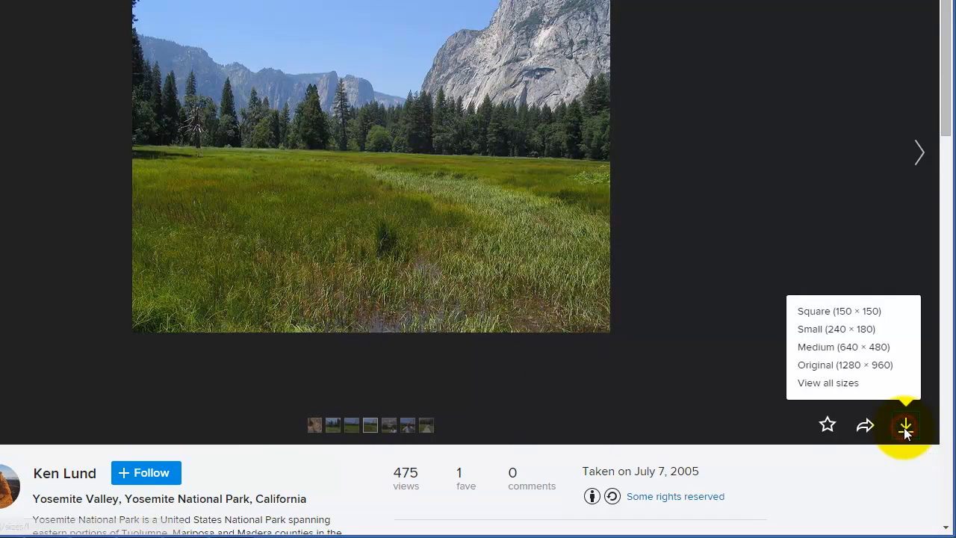
{"action": "left_click", "coordinate": [837, 366]}
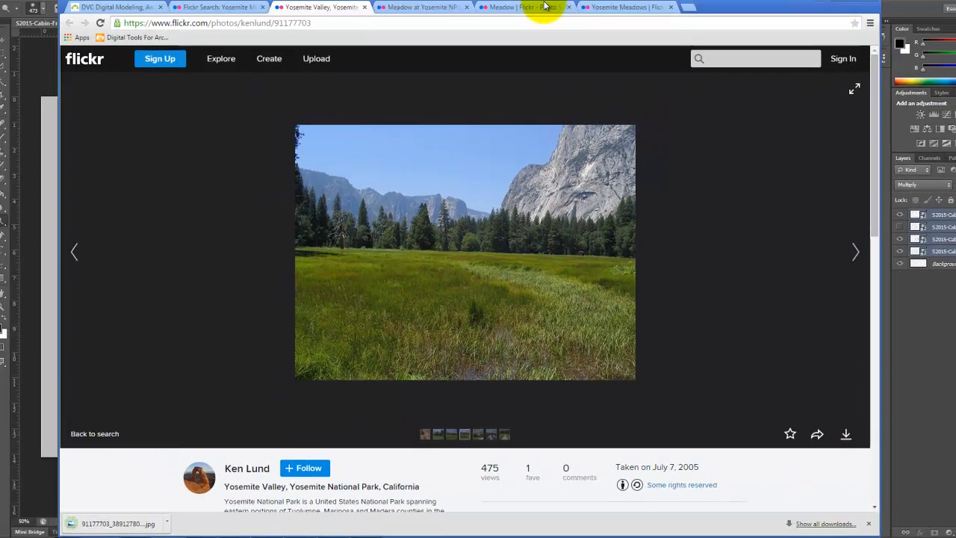
Step: Download the Flickr photo titled Meadow, with the yellow grass, in its original size
{"action": "left_click", "coordinate": [545, 14]}
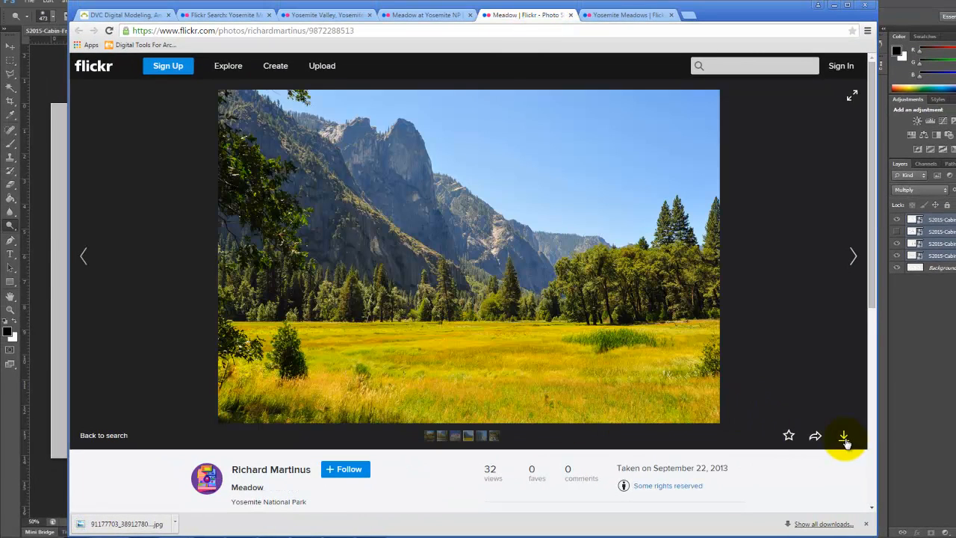
{"action": "left_click", "coordinate": [844, 439]}
{"action": "left_click", "coordinate": [812, 395]}
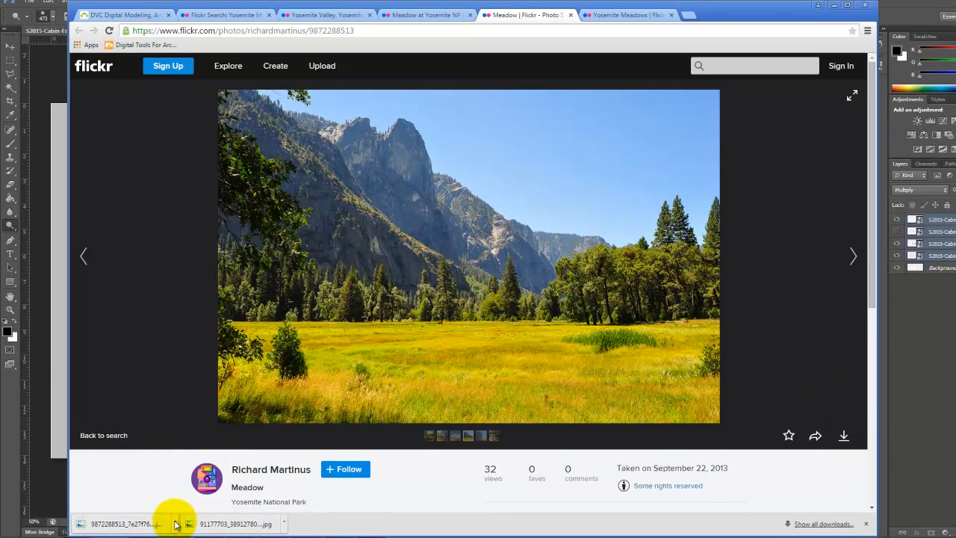
{"action": "left_click", "coordinate": [175, 523]}
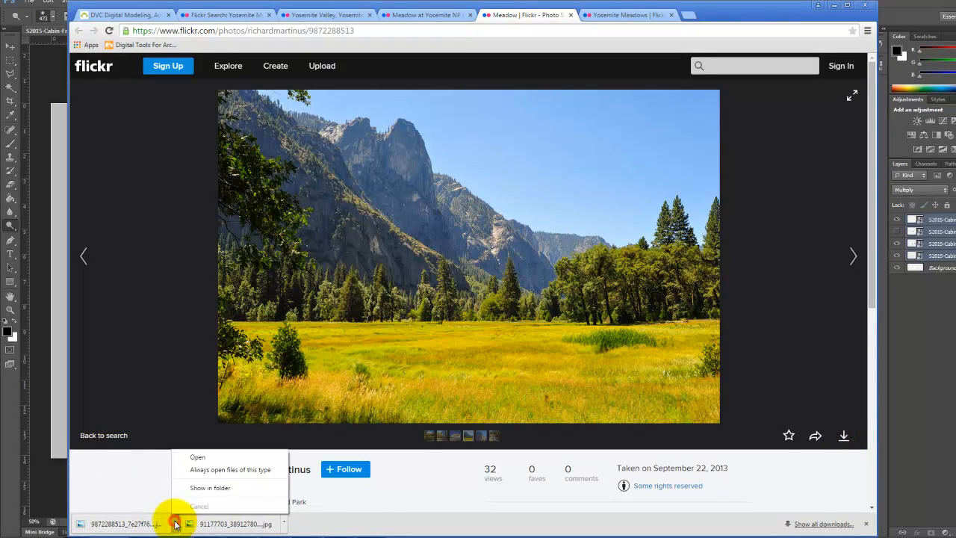
{"action": "left_click", "coordinate": [198, 487]}
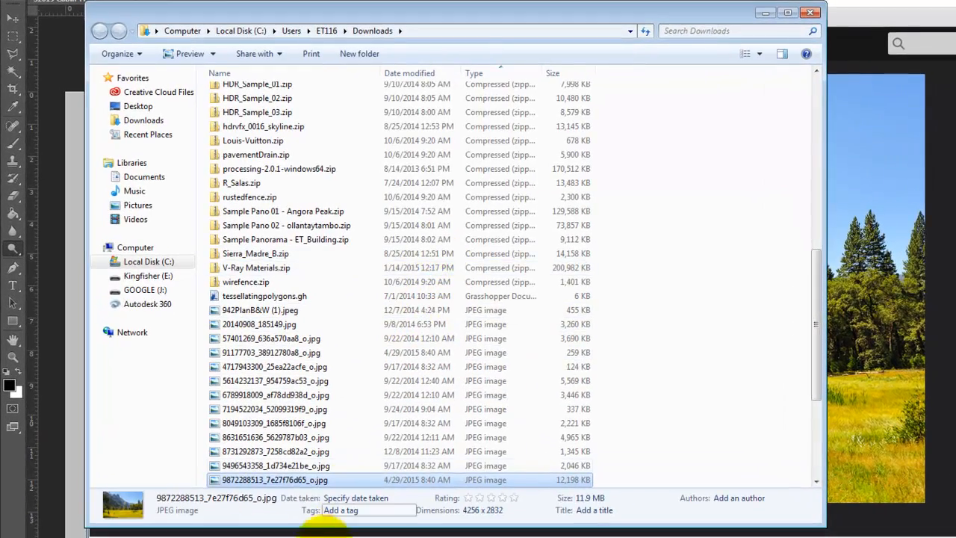
{"action": "right_click", "coordinate": [280, 481]}
{"action": "left_click", "coordinate": [312, 402]}
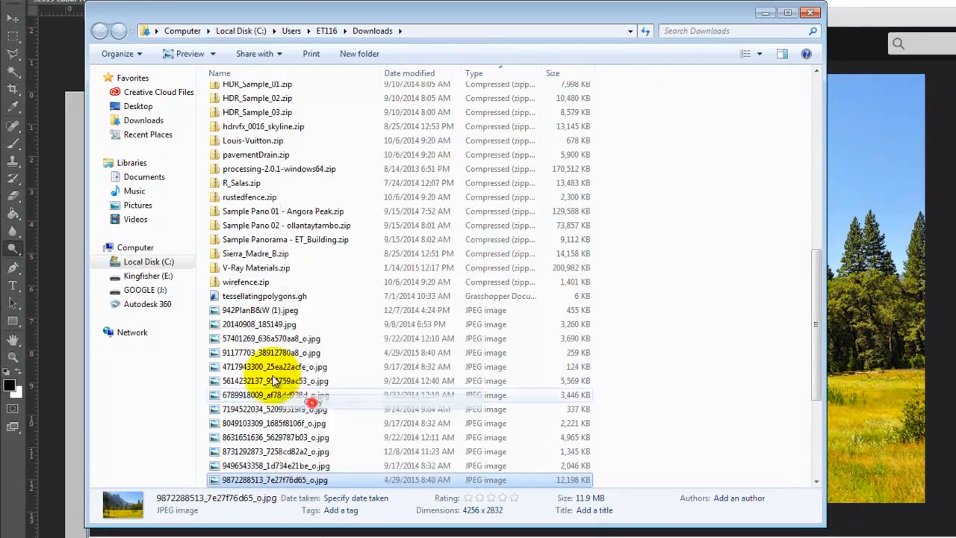
Step: Paste the copied meadow photo into the S2015 folder under E:\Dropbox\DVC\A135\A135 Exercises\Ex127
{"action": "left_click", "coordinate": [138, 275]}
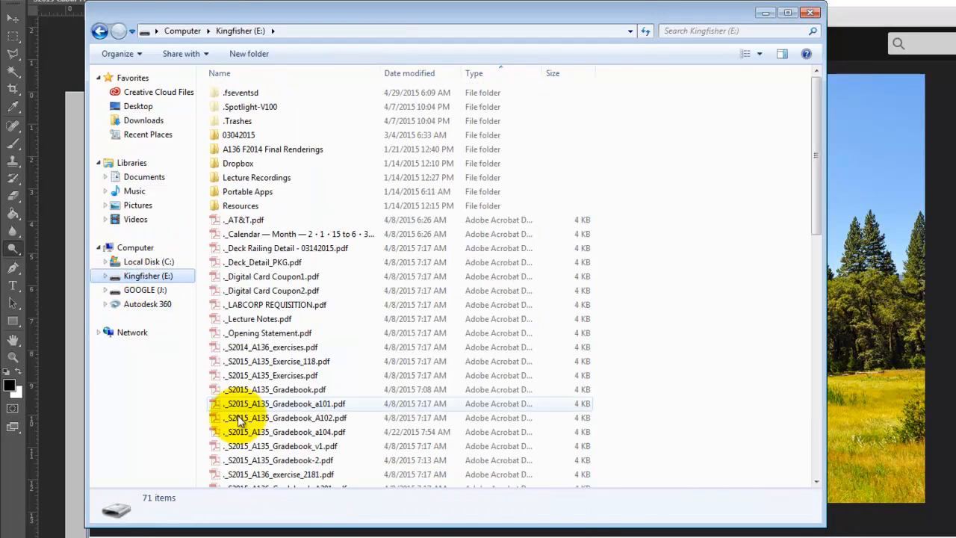
{"action": "double_click", "coordinate": [240, 164]}
{"action": "double_click", "coordinate": [240, 106]}
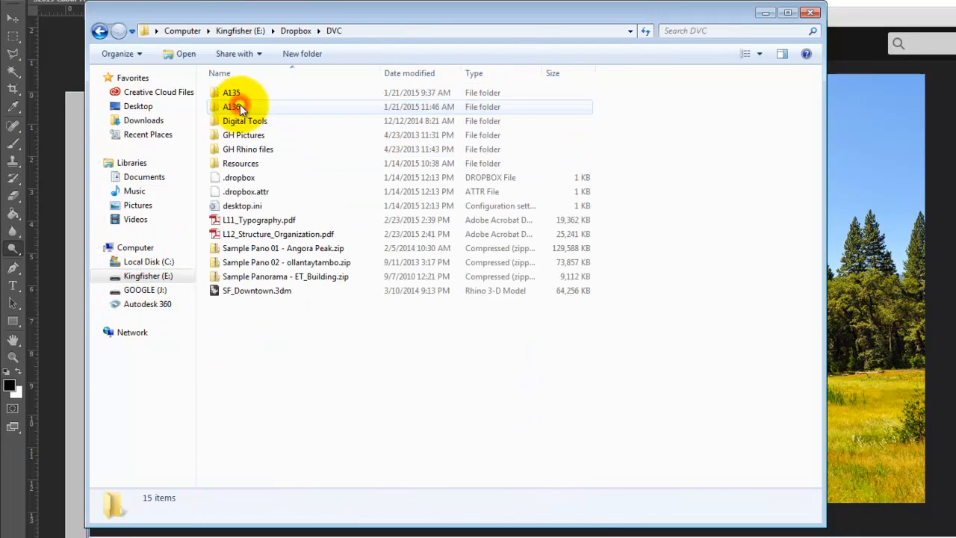
{"action": "double_click", "coordinate": [233, 93]}
{"action": "double_click", "coordinate": [260, 94]}
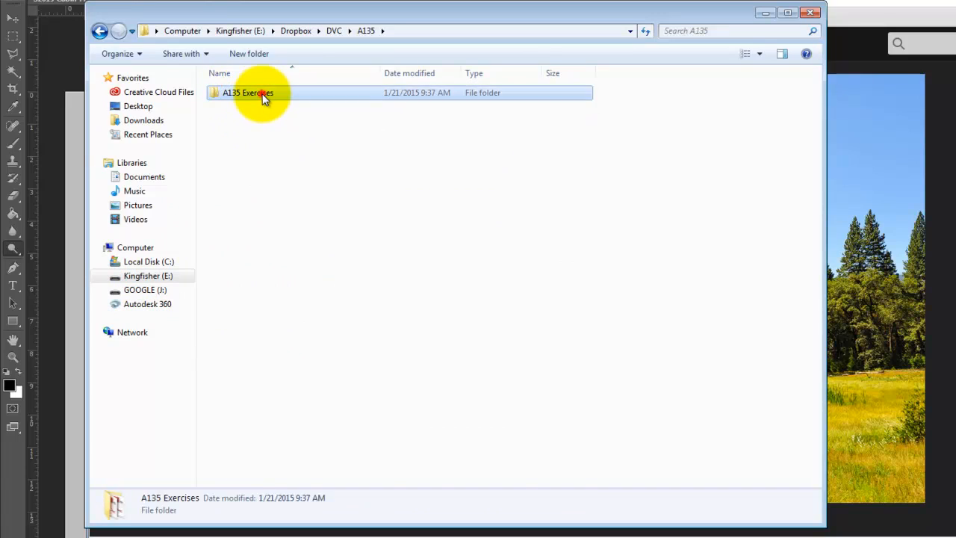
{"action": "double_click", "coordinate": [244, 334]}
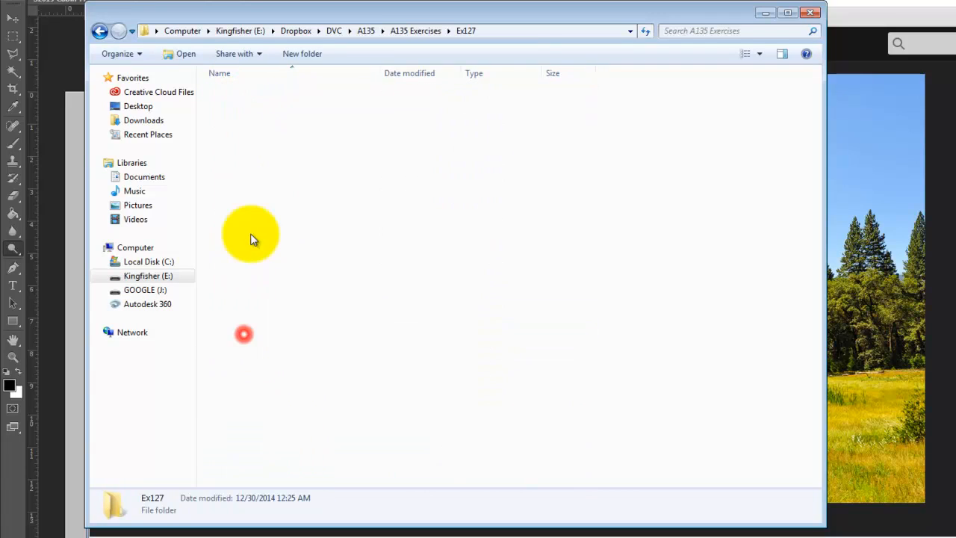
{"action": "double_click", "coordinate": [231, 106]}
{"action": "right_click", "coordinate": [313, 279]}
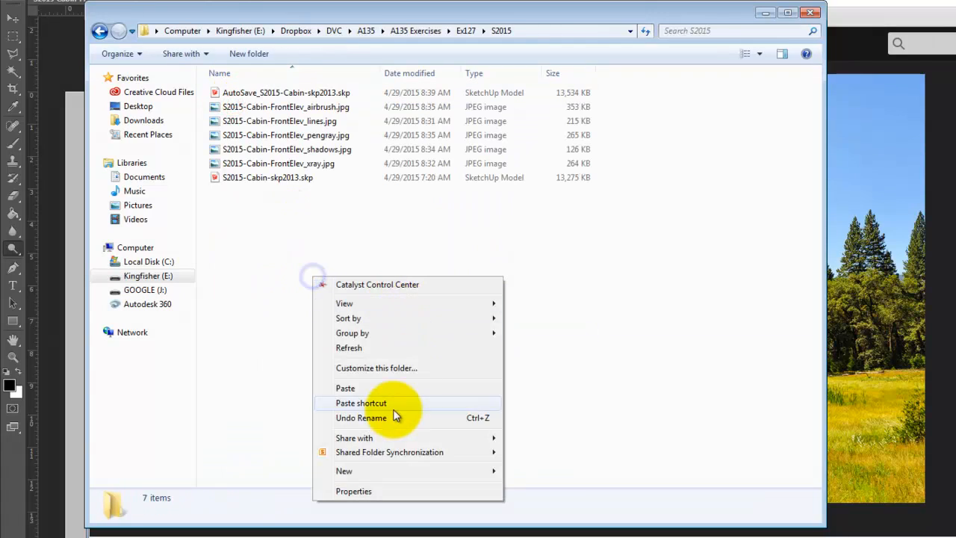
{"action": "left_click", "coordinate": [356, 387]}
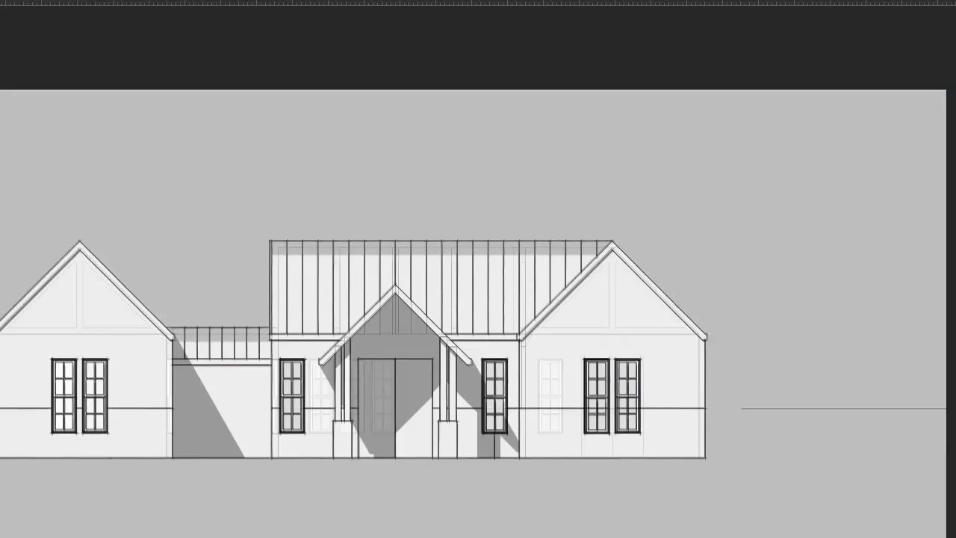
{"action": "left_click", "coordinate": [92, 254]}
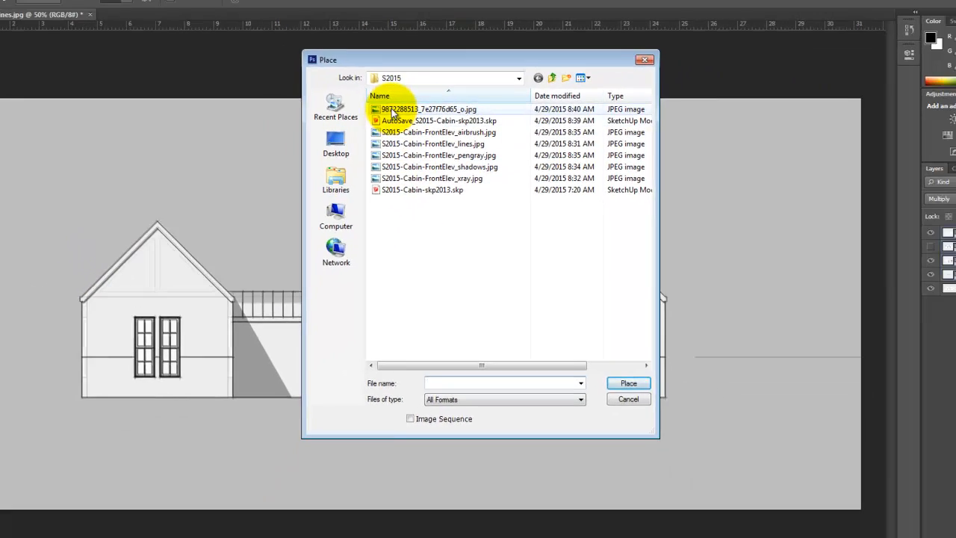
{"action": "left_click", "coordinate": [392, 112]}
{"action": "left_click", "coordinate": [628, 383]}
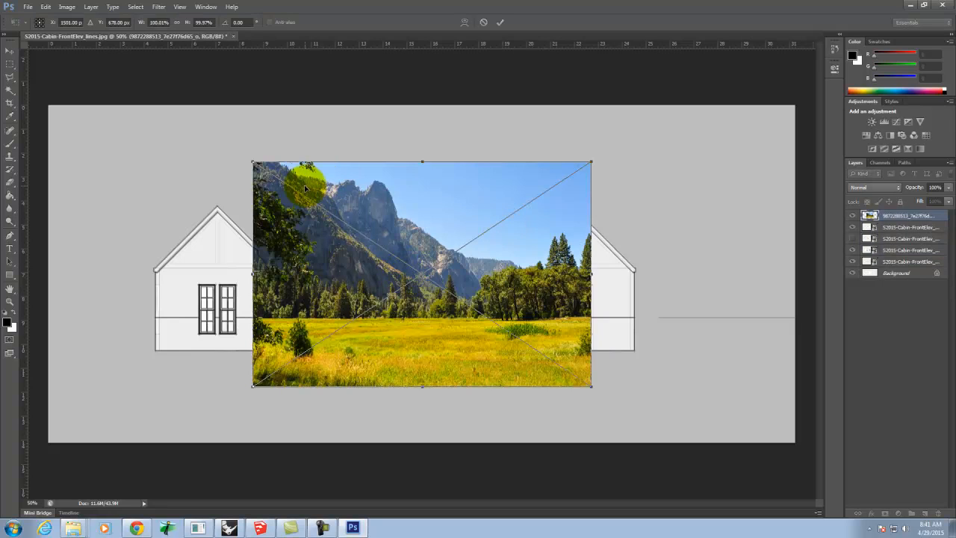
Step: Scale the placed meadow photo proportionally to about 238% so it covers the canvas, and move its layer directly above Background
{"action": "key", "text": "ctrl+minus"}
{"action": "key", "text": "ctrl+minus"}
{"action": "key", "text": "ctrl+minus"}
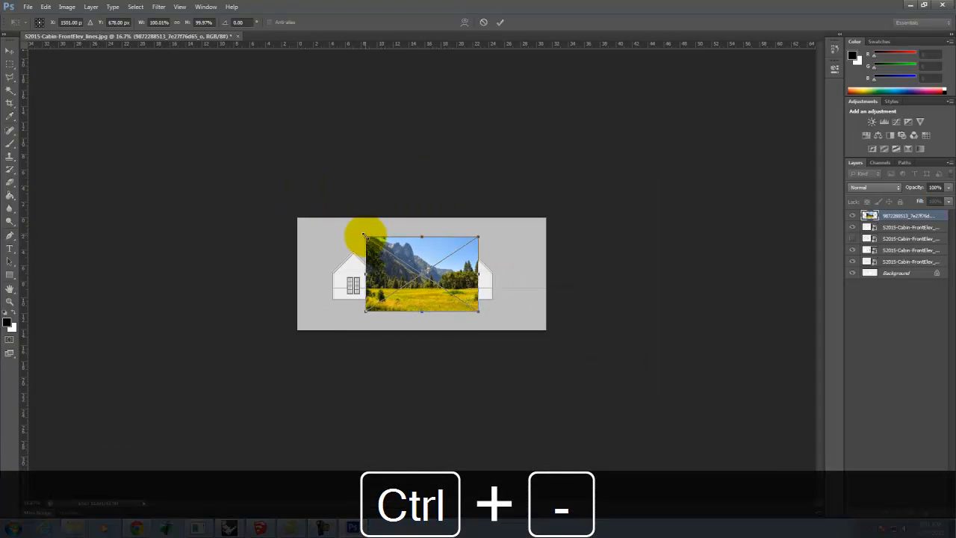
{"action": "left_click_drag", "start_coordinate": [364, 235], "coordinate": [282, 183], "text": "shift"}
{"action": "left_click_drag", "start_coordinate": [477, 311], "coordinate": [550, 360], "text": "shift"}
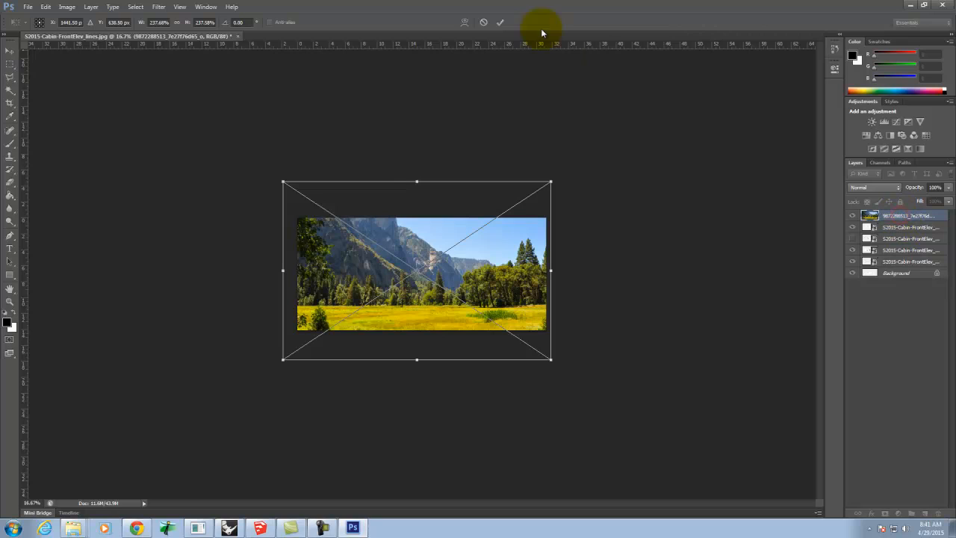
{"action": "left_click", "coordinate": [502, 25]}
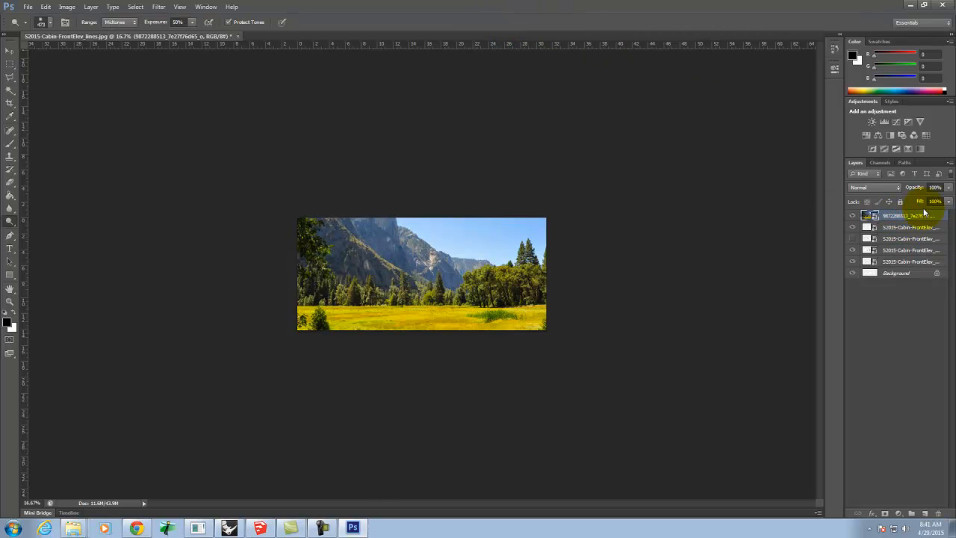
{"action": "left_click_drag", "start_coordinate": [912, 220], "coordinate": [913, 261]}
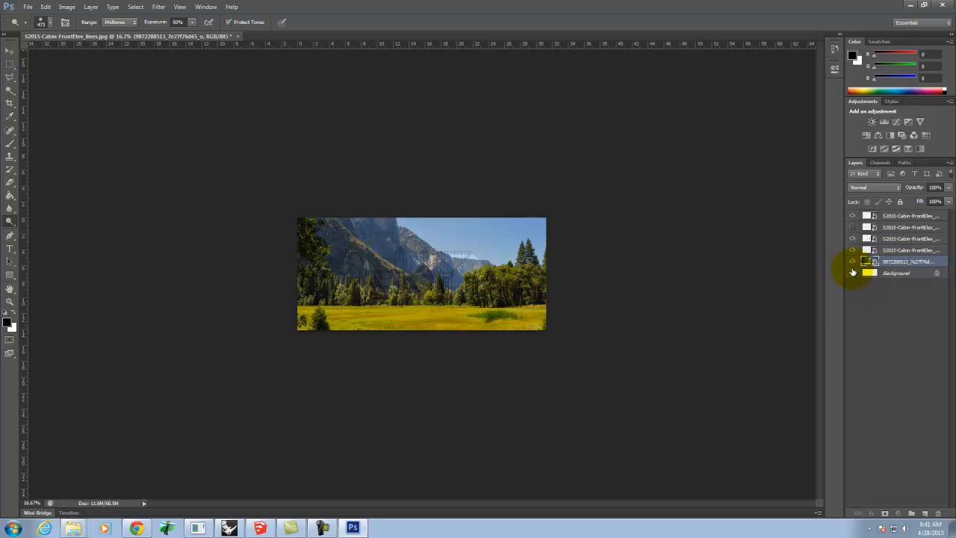
Step: Reposition the meadow photo so its far meadow edge lines up with the horizontal line across the cabin's windows
{"action": "key", "text": "ctrl+equal"}
{"action": "key", "text": "ctrl+equal"}
{"action": "key", "text": "ctrl+equal"}
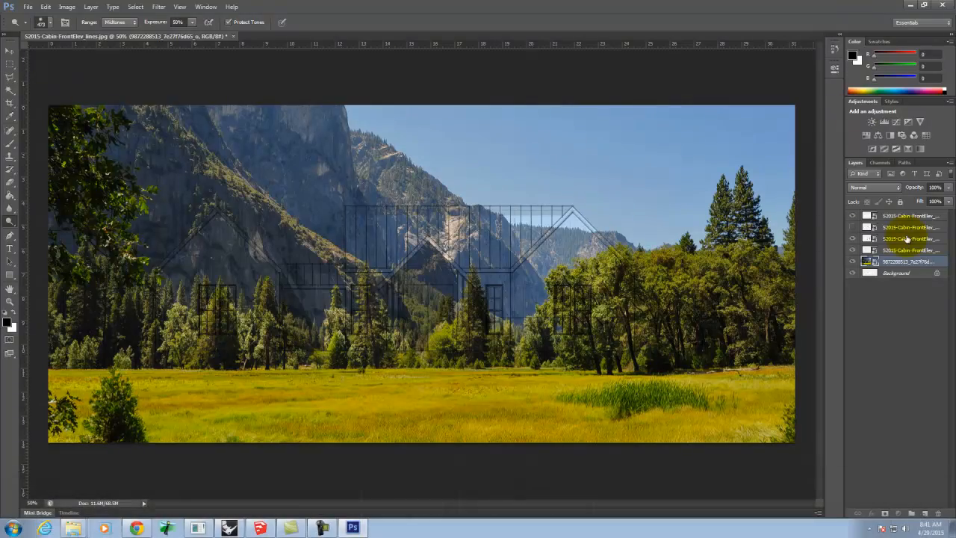
{"action": "left_click", "coordinate": [9, 51]}
{"action": "left_click_drag", "start_coordinate": [357, 367], "coordinate": [360, 332]}
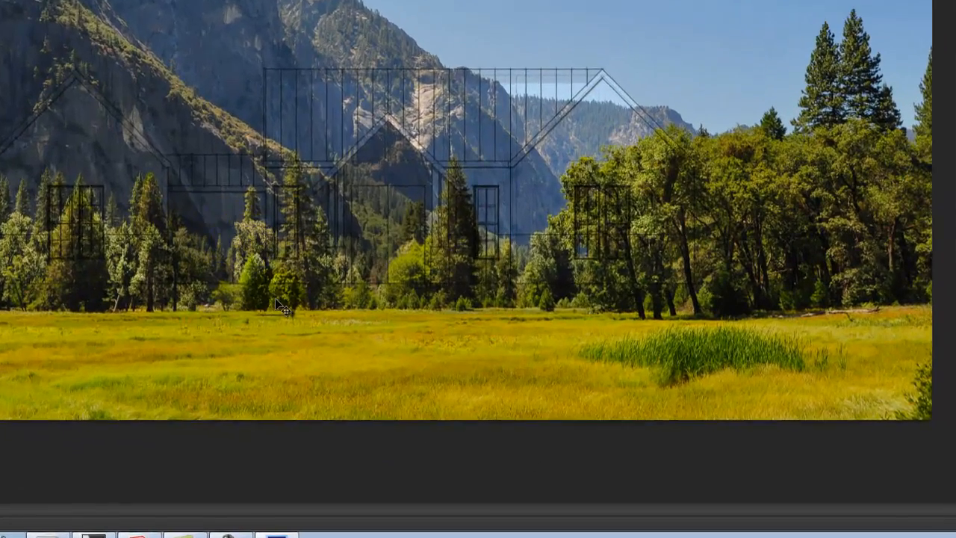
{"action": "left_click_drag", "start_coordinate": [284, 253], "coordinate": [340, 232]}
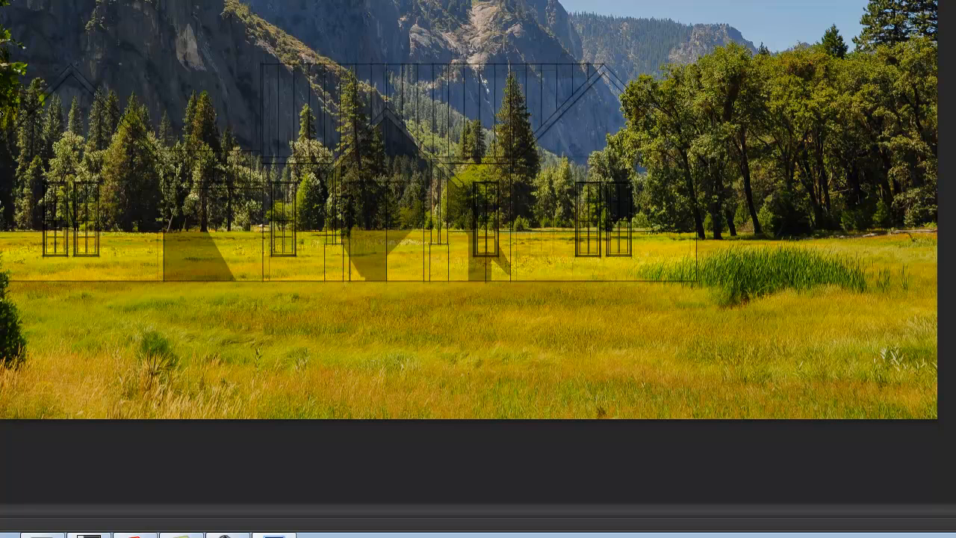
{"action": "left_click_drag", "start_coordinate": [103, 173], "coordinate": [72, 180]}
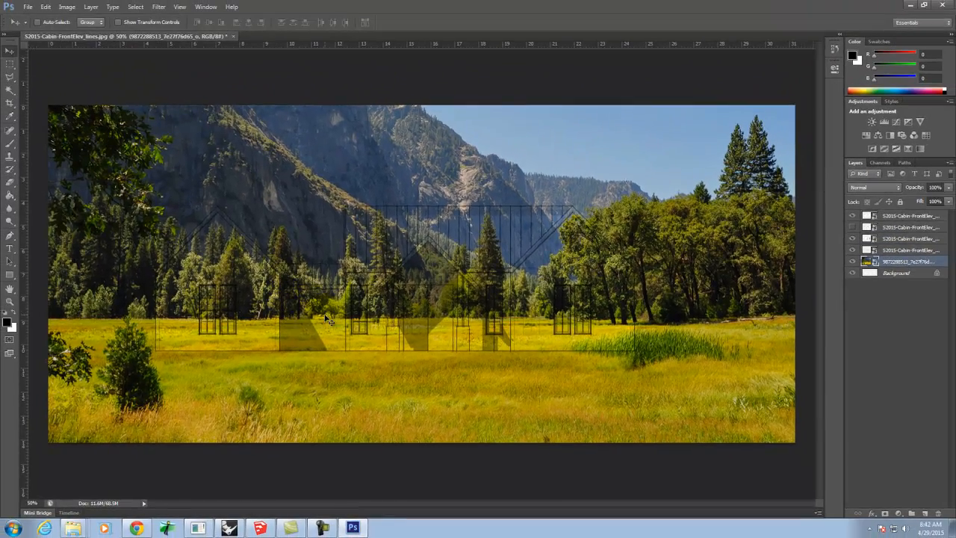
{"action": "left_click_drag", "start_coordinate": [326, 316], "coordinate": [348, 320]}
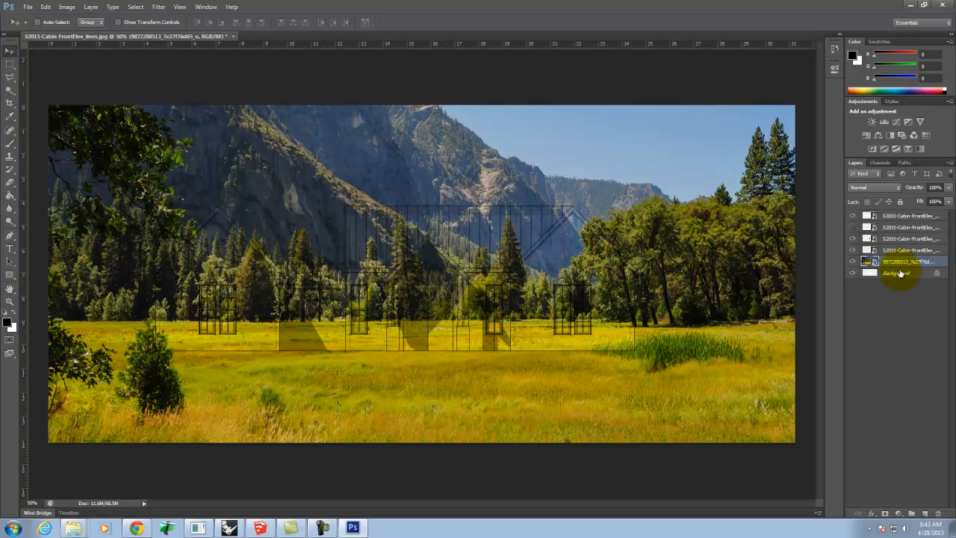
Step: Hide the four upper cabin elevation layers and the meadow photo layer, leaving only Background visible
{"action": "left_click_drag", "start_coordinate": [852, 251], "coordinate": [853, 213]}
{"action": "left_click", "coordinate": [852, 253]}
{"action": "left_click", "coordinate": [852, 263]}
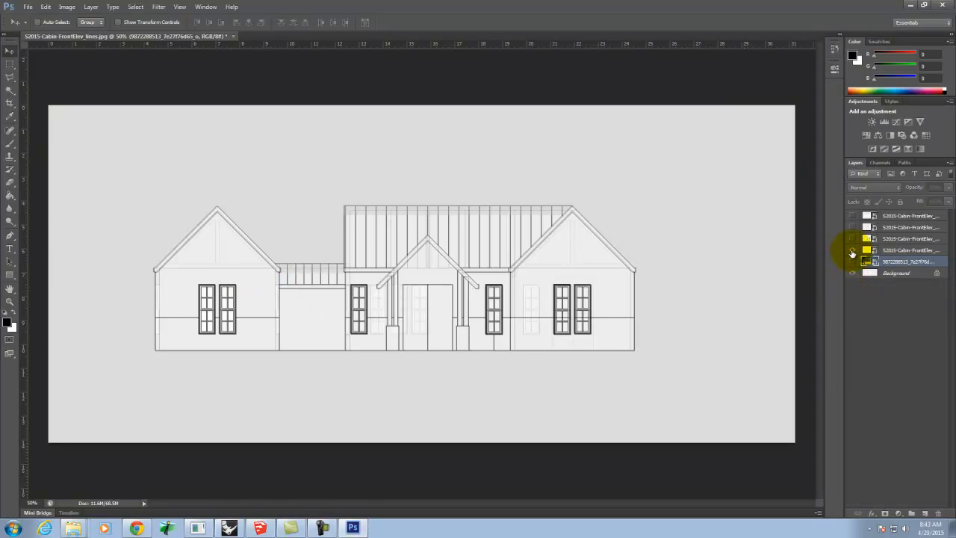
{"action": "left_click", "coordinate": [852, 251]}
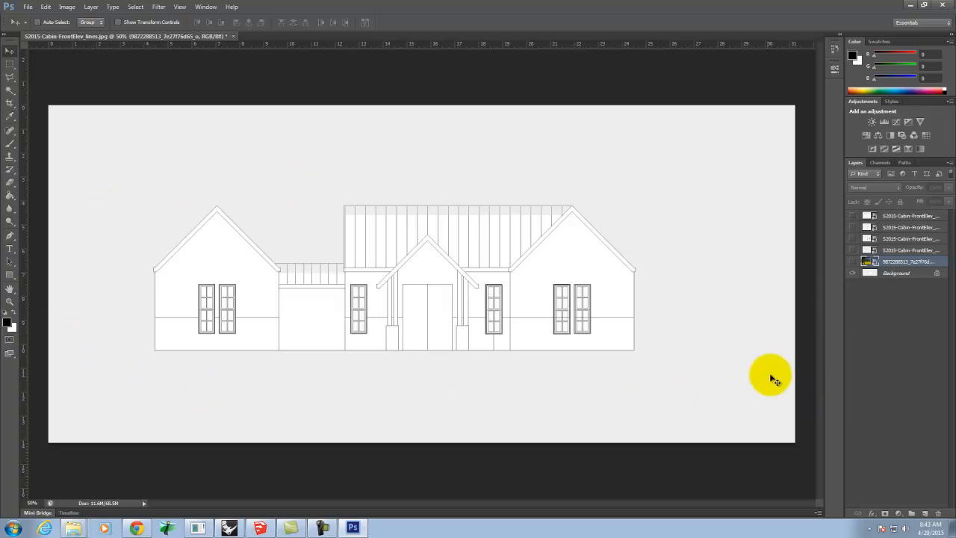
Step: Select the empty area around the cabin on the Background layer with the Magic Wand
{"action": "left_click", "coordinate": [8, 91]}
{"action": "left_click", "coordinate": [144, 202]}
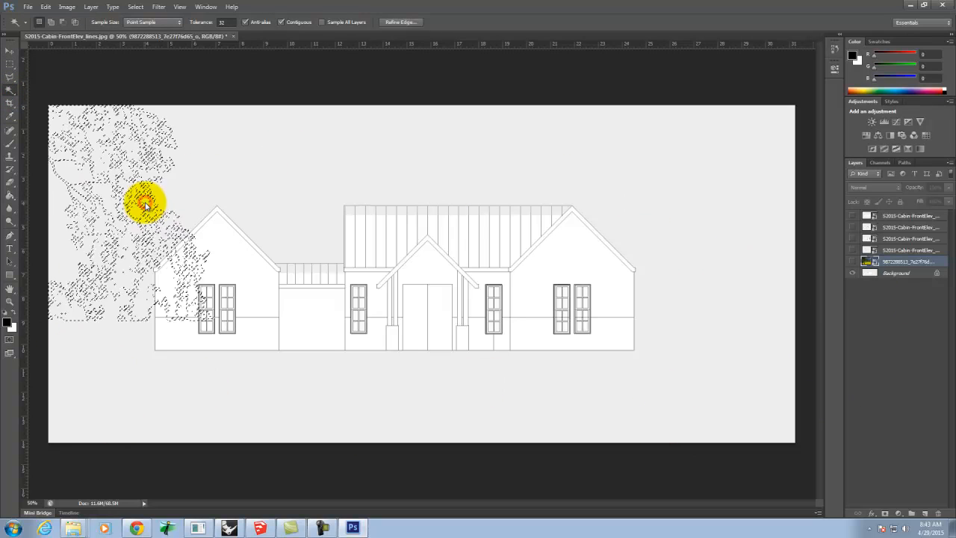
{"action": "left_click", "coordinate": [900, 272]}
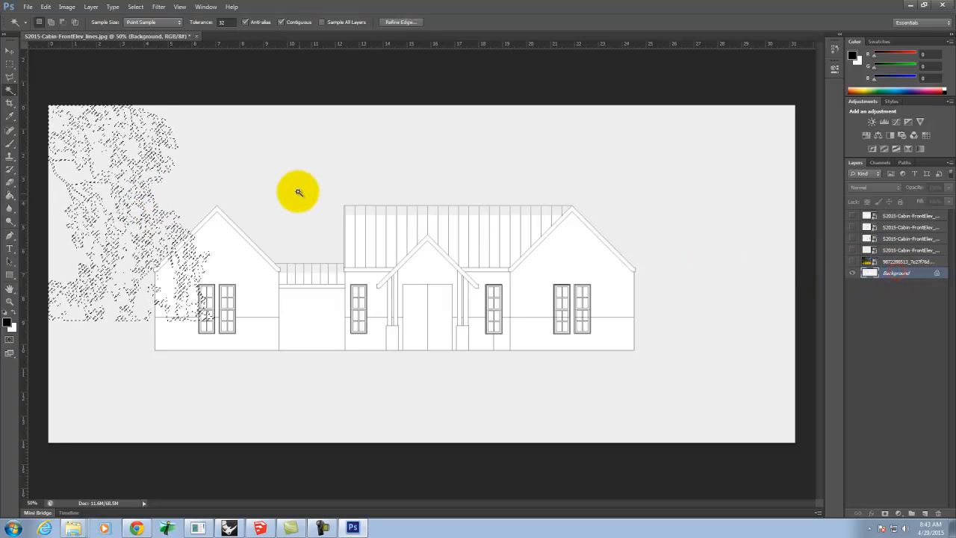
{"action": "left_click", "coordinate": [281, 171]}
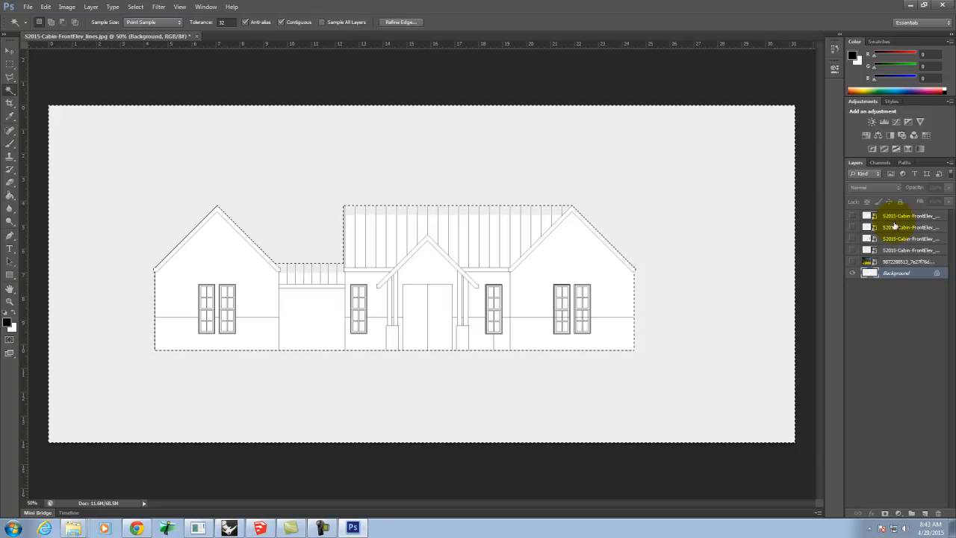
Step: Show the meadow photo layer and add a layer mask to it from the selection around the cabin
{"action": "left_click", "coordinate": [852, 262]}
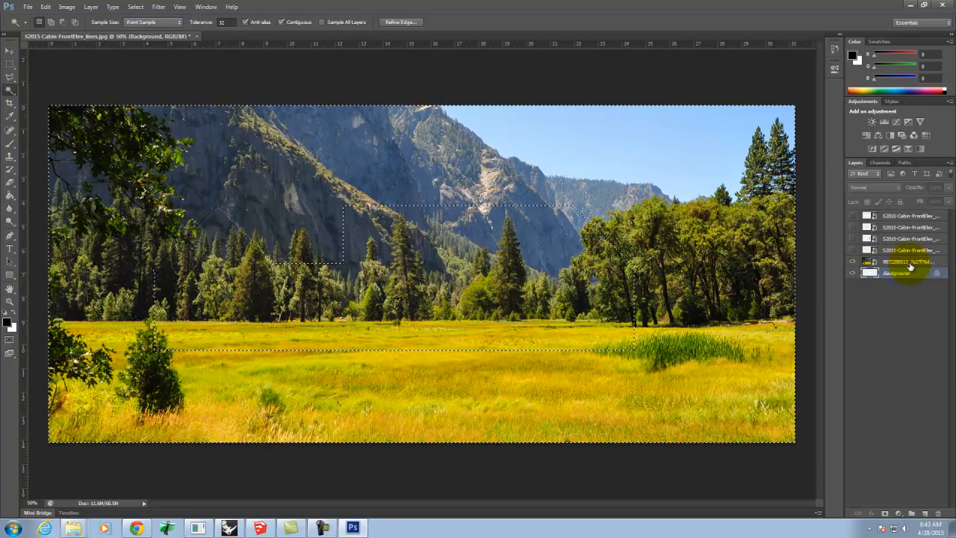
{"action": "left_click", "coordinate": [907, 262]}
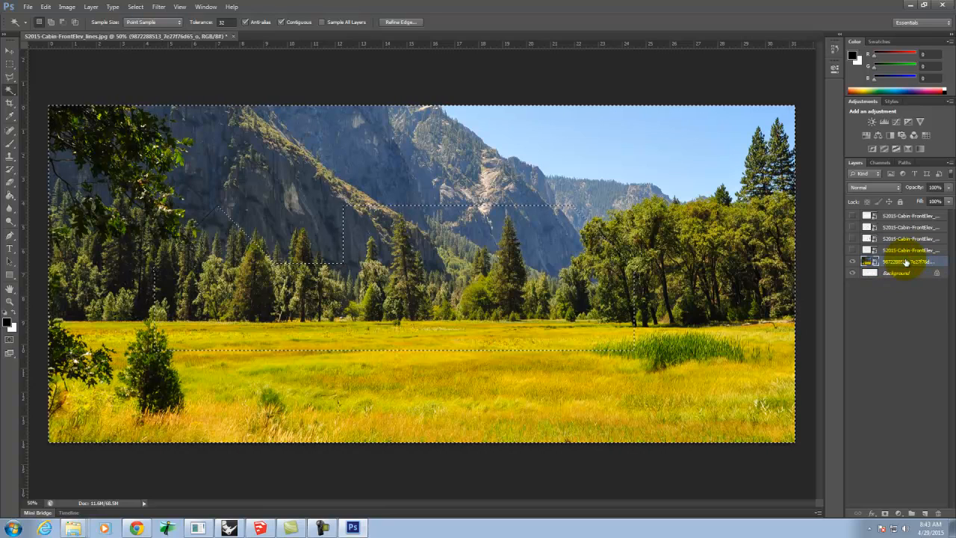
{"action": "left_click", "coordinate": [886, 515]}
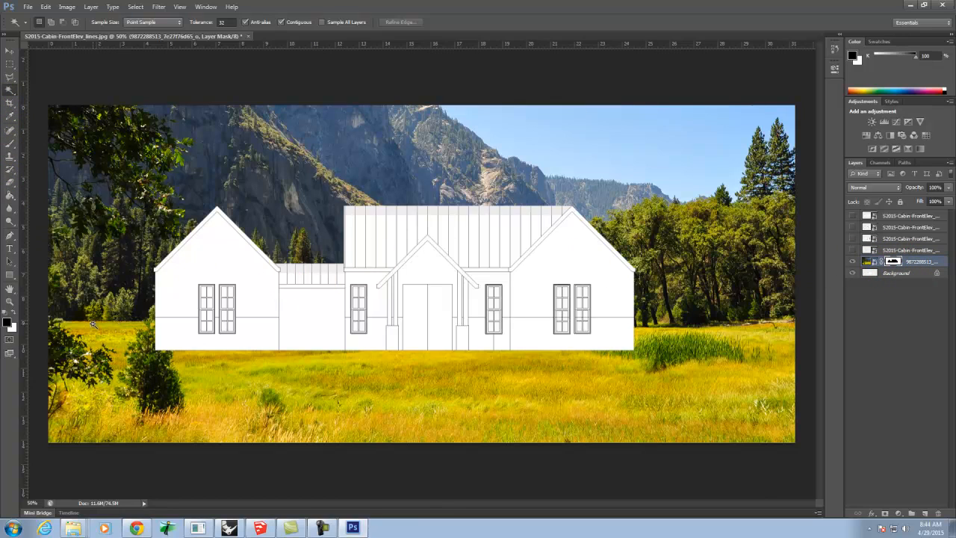
Step: Brush on the photo's mask at the cabin's lower-left corner, using a hard round tip to reveal meadow in white and hide a spot in black
{"action": "key", "text": "ctrl+equal"}
{"action": "key", "text": "ctrl+equal"}
{"action": "key", "text": "ctrl+equal"}
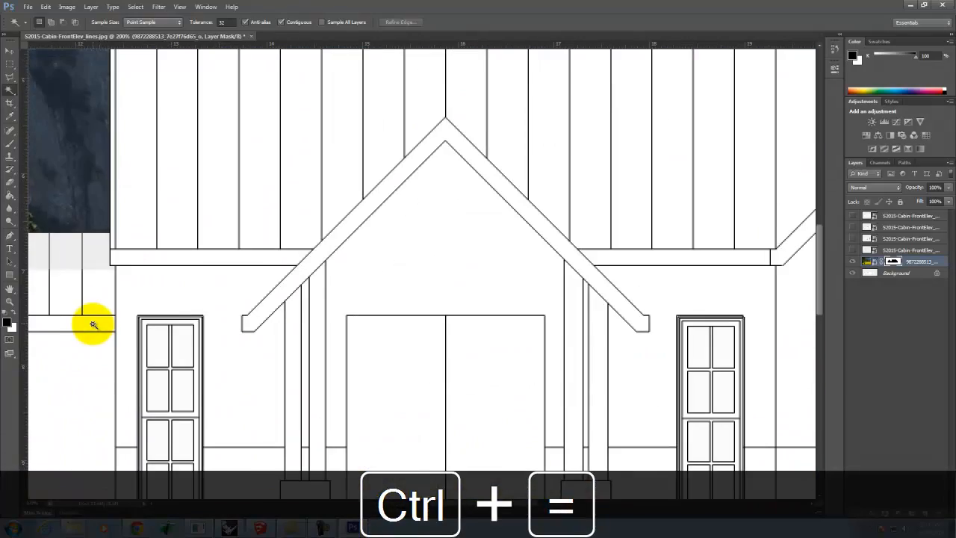
{"action": "key", "text": "space"}
{"action": "left_click_drag", "start_coordinate": [269, 402], "coordinate": [613, 306]}
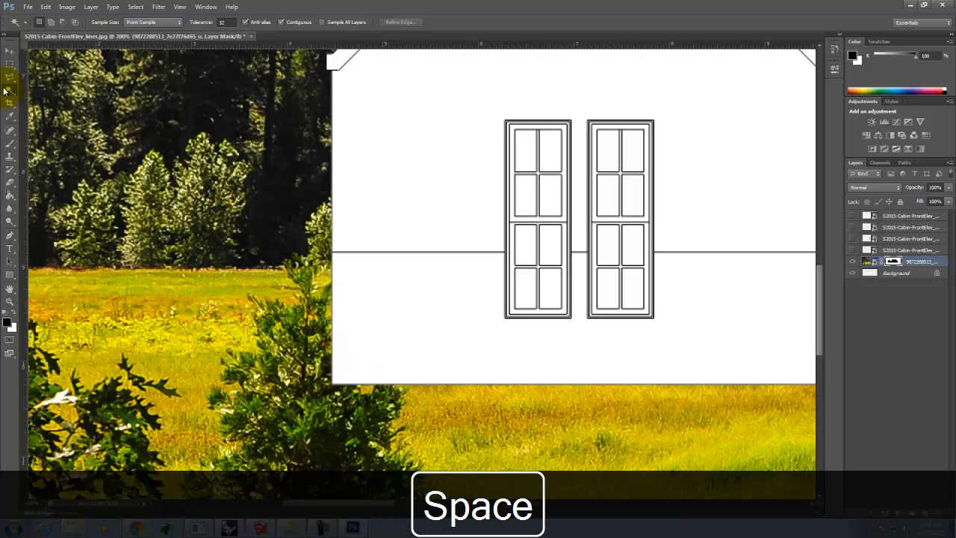
{"action": "left_click", "coordinate": [9, 145]}
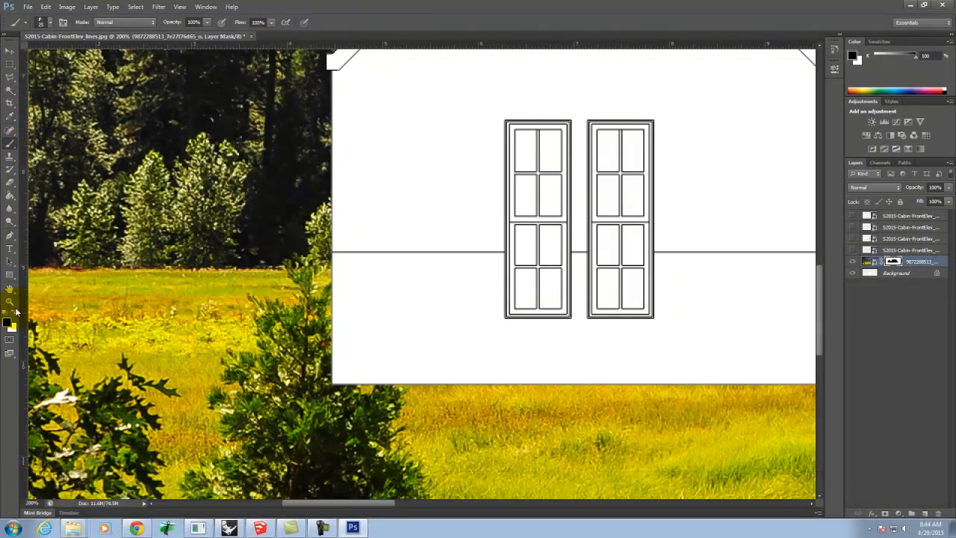
{"action": "left_click", "coordinate": [7, 312]}
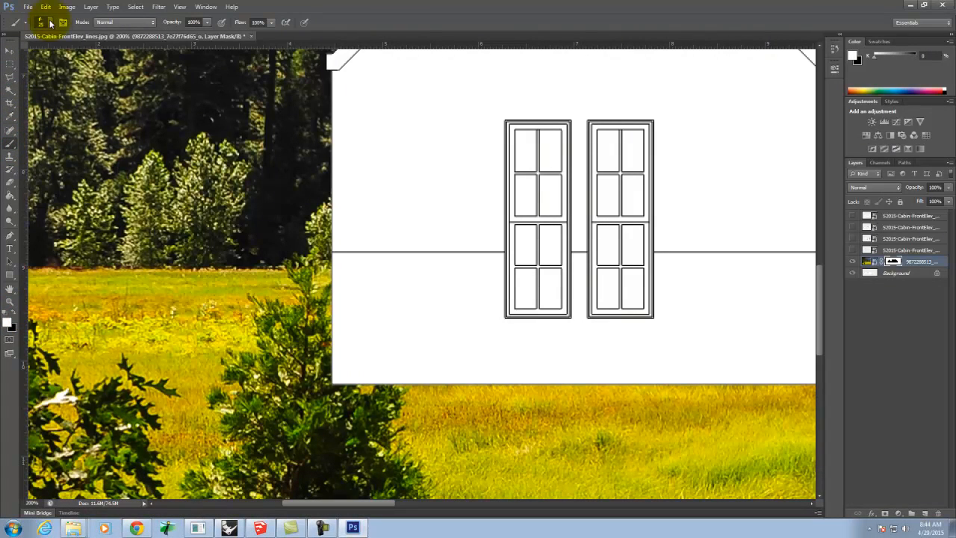
{"action": "left_click", "coordinate": [45, 21]}
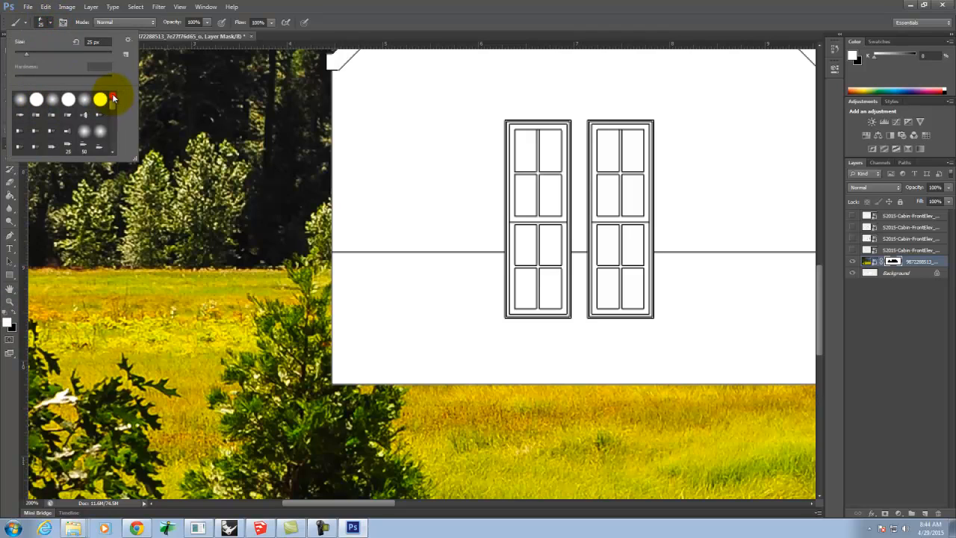
{"action": "left_click", "coordinate": [41, 99]}
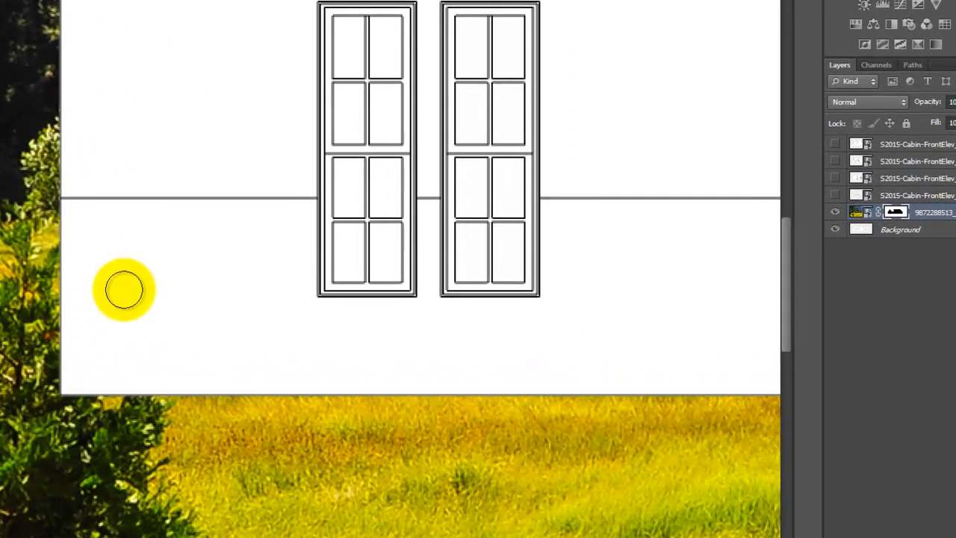
{"action": "mouse_move", "coordinate": [133, 340]}
{"action": "left_mouse_down"}
{"action": "mouse_move", "coordinate": [96, 273]}
{"action": "mouse_move", "coordinate": [130, 359]}
{"action": "mouse_move", "coordinate": [79, 379]}
{"action": "mouse_move", "coordinate": [48, 252]}
{"action": "mouse_move", "coordinate": [85, 224]}
{"action": "mouse_move", "coordinate": [154, 305]}
{"action": "mouse_move", "coordinate": [86, 383]}
{"action": "mouse_move", "coordinate": [170, 351]}
{"action": "mouse_move", "coordinate": [168, 405]}
{"action": "left_mouse_up"}
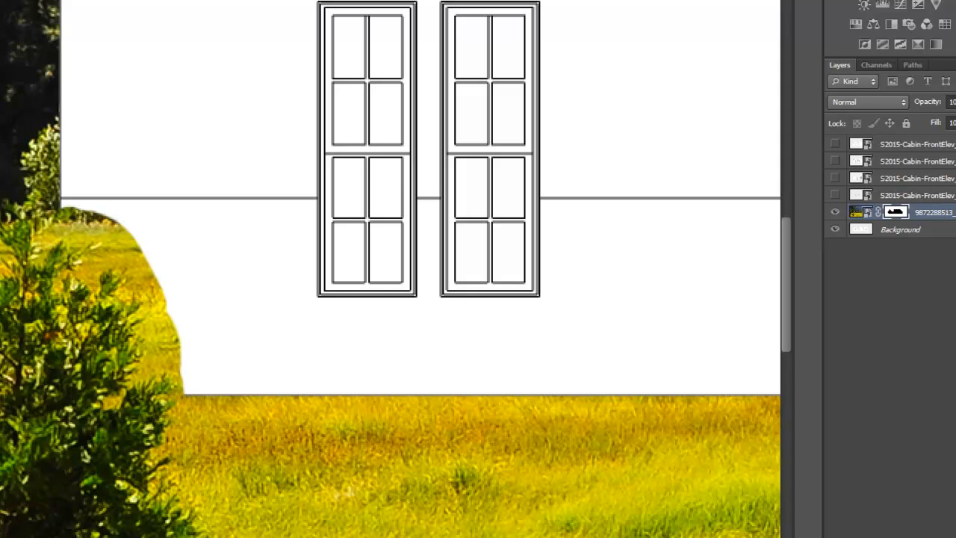
{"action": "left_click_drag", "start_coordinate": [188, 318], "coordinate": [168, 344]}
{"action": "key", "text": "Delete"}
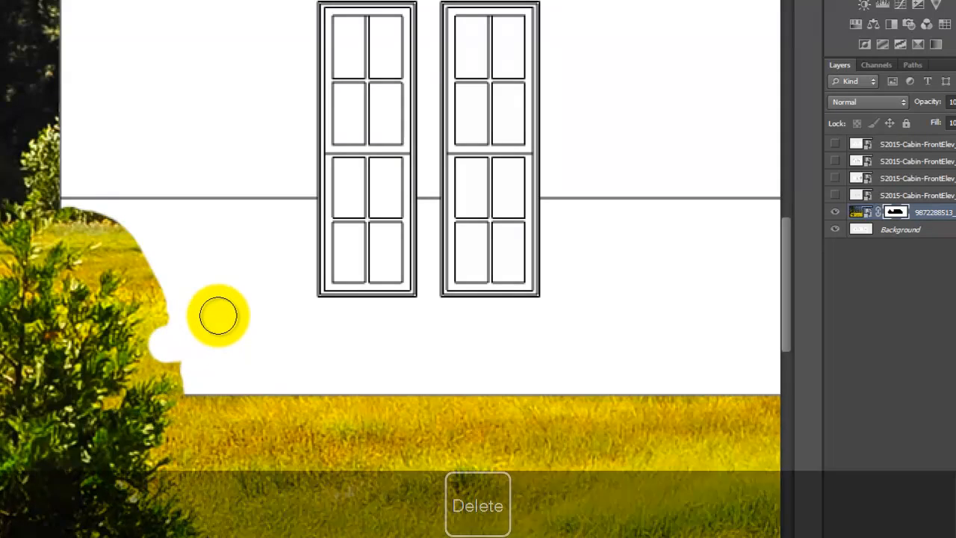
{"action": "key", "text": "Delete"}
{"action": "key", "text": "ctrl+z"}
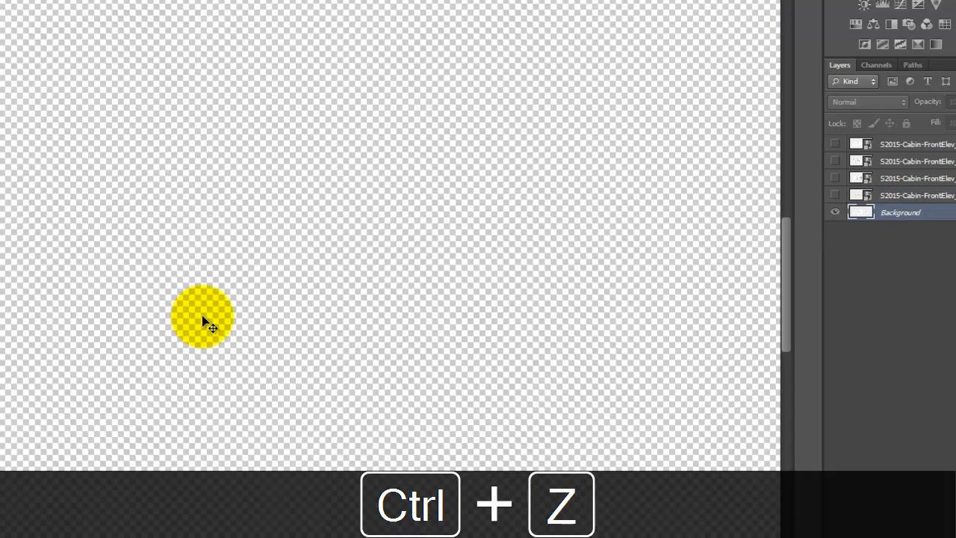
{"action": "key", "text": "ctrl+z"}
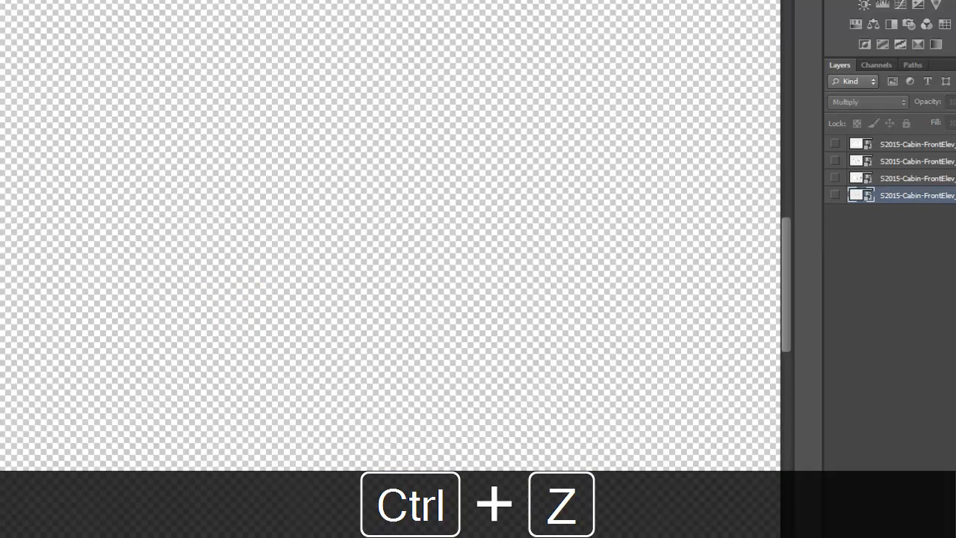
{"action": "key", "text": "ctrl+z"}
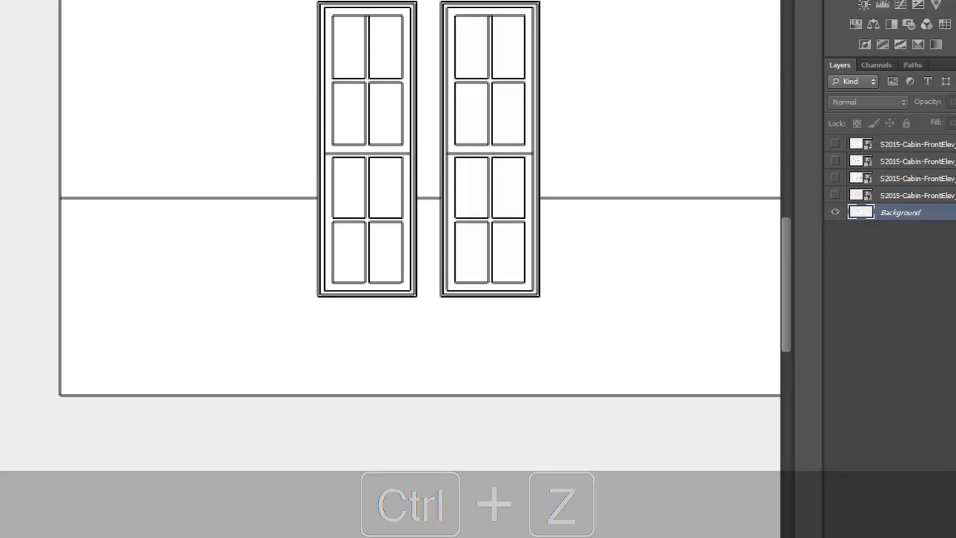
{"action": "key", "text": "ctrl+alt+z"}
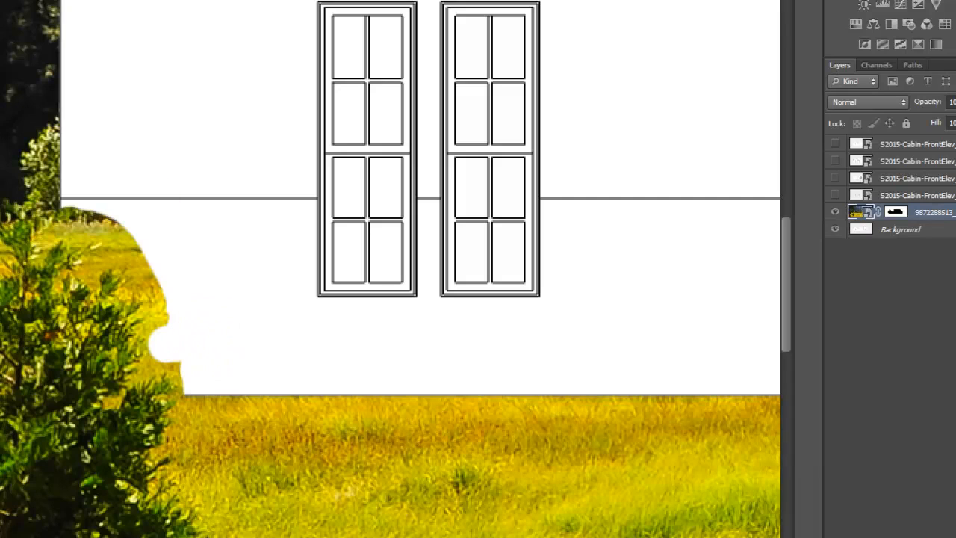
Step: Paint the photo's mask in black with a smaller brush to hide meadow between the tree's lower-right branches and the cabin's base
{"action": "left_click", "coordinate": [895, 213]}
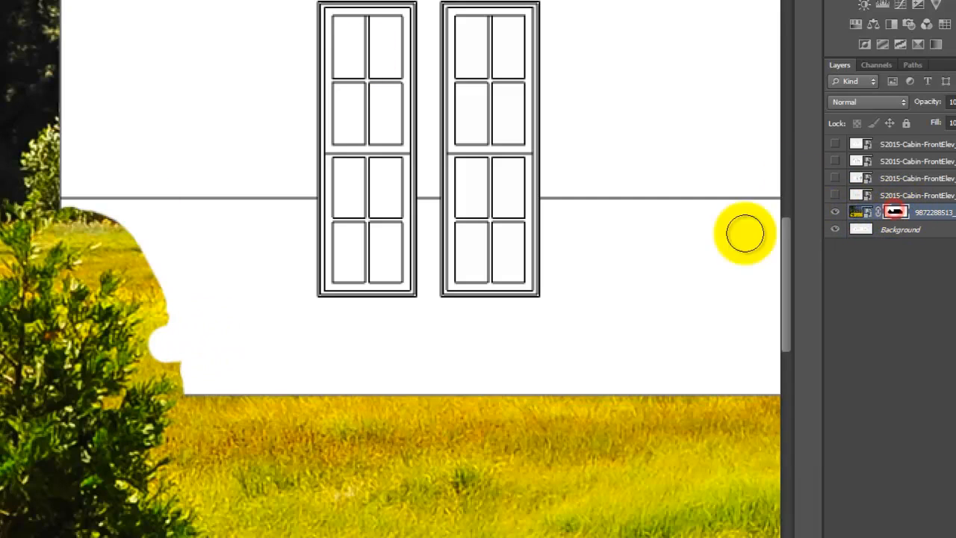
{"action": "key", "text": "bracketleft"}
{"action": "key", "text": "bracketleft"}
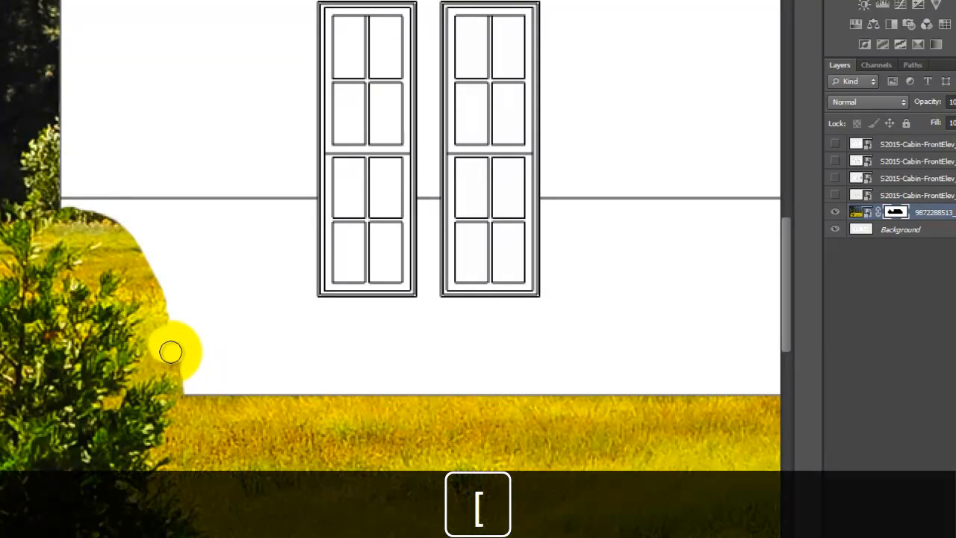
{"action": "key", "text": "ctrl+equal"}
{"action": "key", "text": "ctrl+equal"}
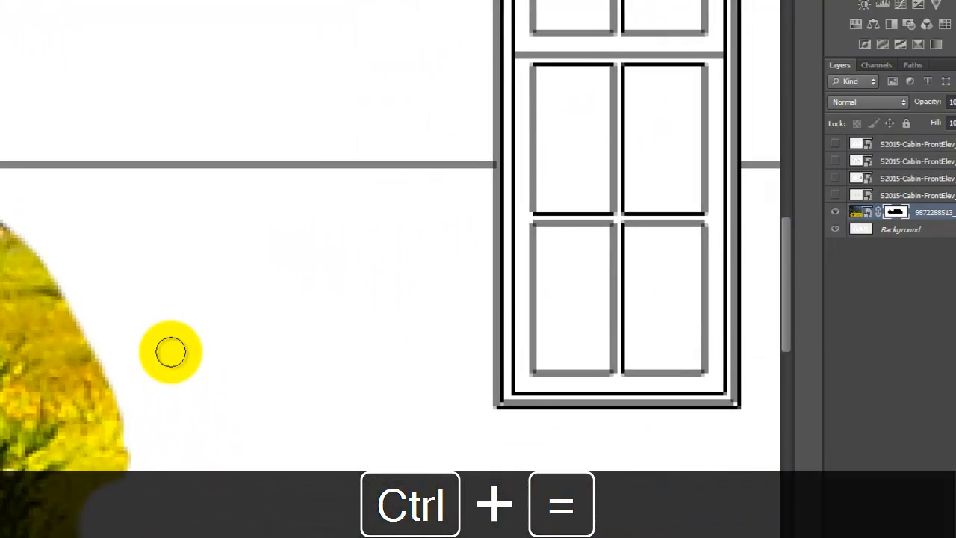
{"action": "key", "text": "space"}
{"action": "mouse_move", "coordinate": [241, 385]}
{"action": "left_mouse_down"}
{"action": "mouse_move", "coordinate": [261, 317]}
{"action": "mouse_move", "coordinate": [374, 50]}
{"action": "left_mouse_up"}
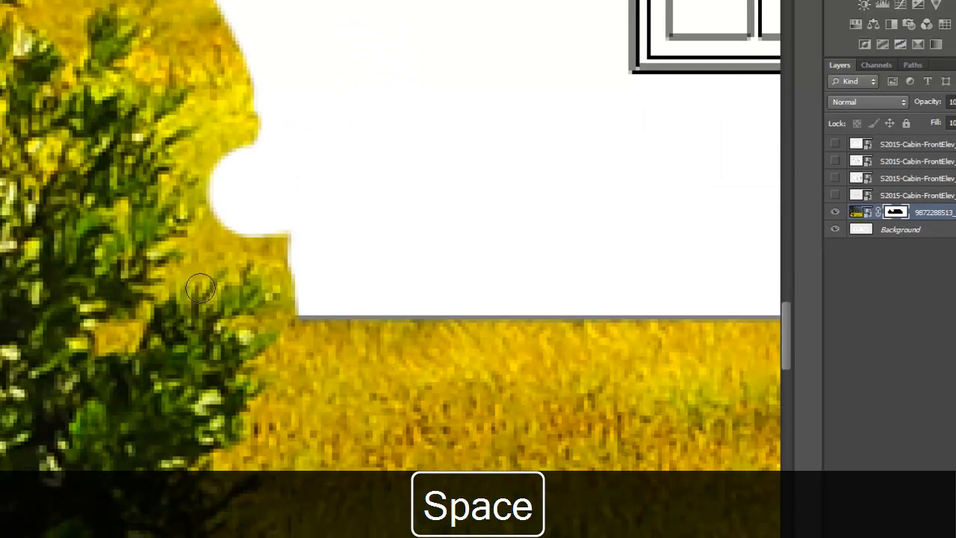
{"action": "mouse_move", "coordinate": [186, 274]}
{"action": "left_mouse_down"}
{"action": "mouse_move", "coordinate": [216, 209]}
{"action": "mouse_move", "coordinate": [201, 247]}
{"action": "mouse_move", "coordinate": [284, 243]}
{"action": "mouse_move", "coordinate": [276, 269]}
{"action": "mouse_move", "coordinate": [290, 292]}
{"action": "mouse_move", "coordinate": [279, 306]}
{"action": "mouse_move", "coordinate": [303, 316]}
{"action": "mouse_move", "coordinate": [372, 307]}
{"action": "mouse_move", "coordinate": [308, 306]}
{"action": "mouse_move", "coordinate": [317, 313]}
{"action": "left_mouse_up"}
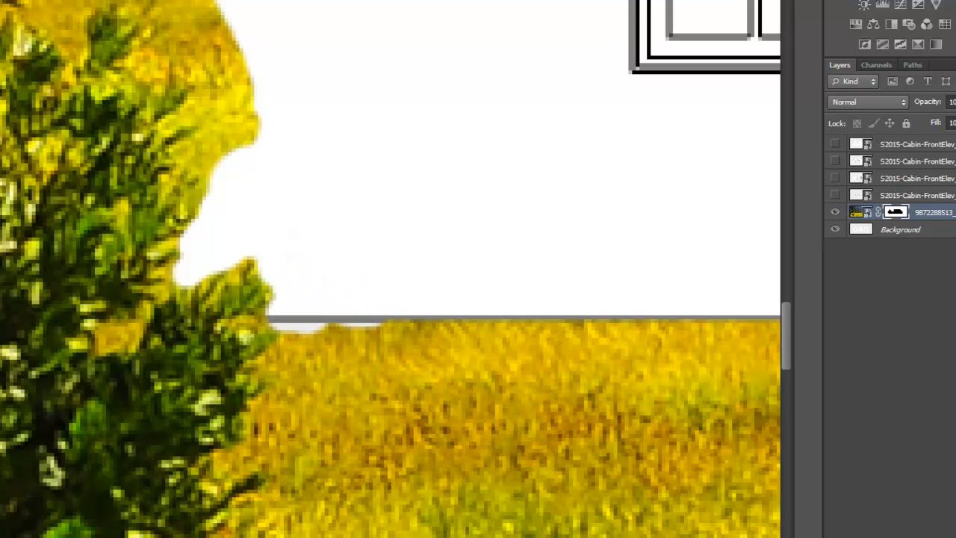
Step: Paint the mask in white with a finer tip to restore the grass below the cabin's base line and the nearby branch foliage
{"action": "left_click_drag", "start_coordinate": [288, 313], "coordinate": [285, 330]}
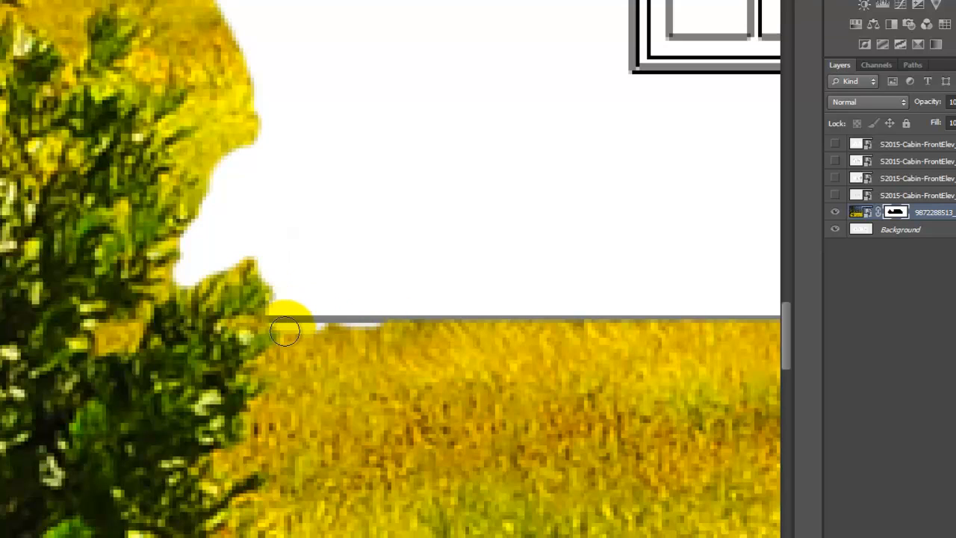
{"action": "key", "text": "Delete"}
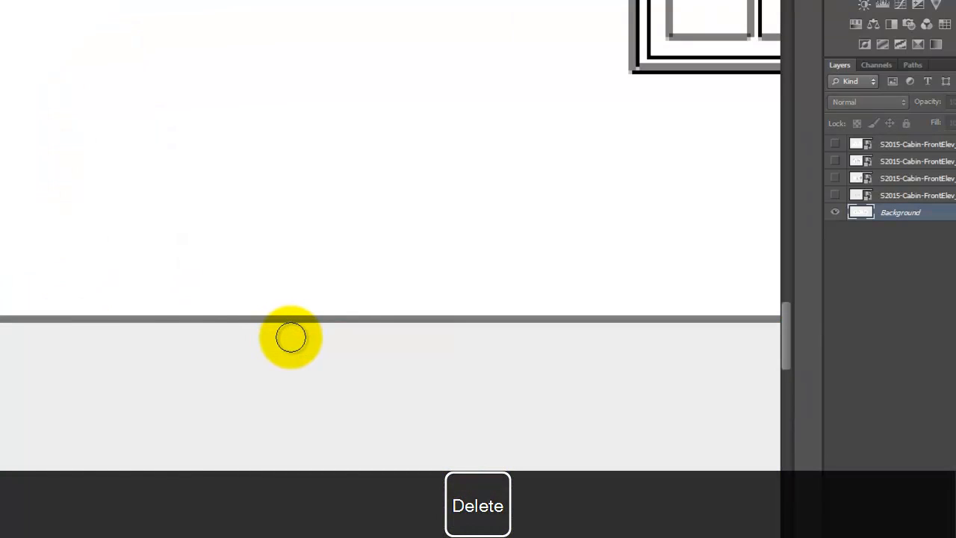
{"action": "key", "text": "ctrl+z"}
{"action": "key", "text": "bracketleft"}
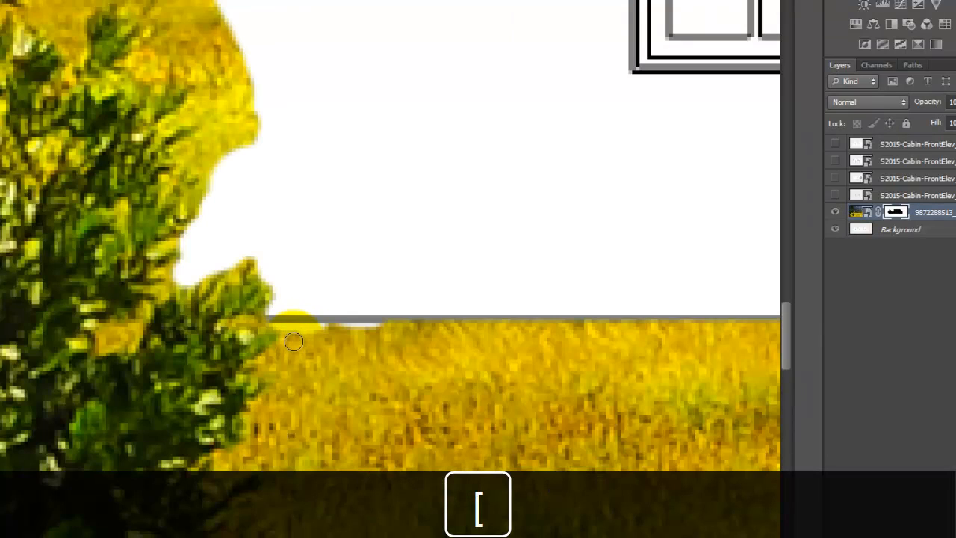
{"action": "mouse_move", "coordinate": [269, 330]}
{"action": "left_mouse_down"}
{"action": "mouse_move", "coordinate": [395, 329]}
{"action": "mouse_move", "coordinate": [267, 328]}
{"action": "mouse_move", "coordinate": [275, 300]}
{"action": "mouse_move", "coordinate": [219, 290]}
{"action": "left_mouse_up"}
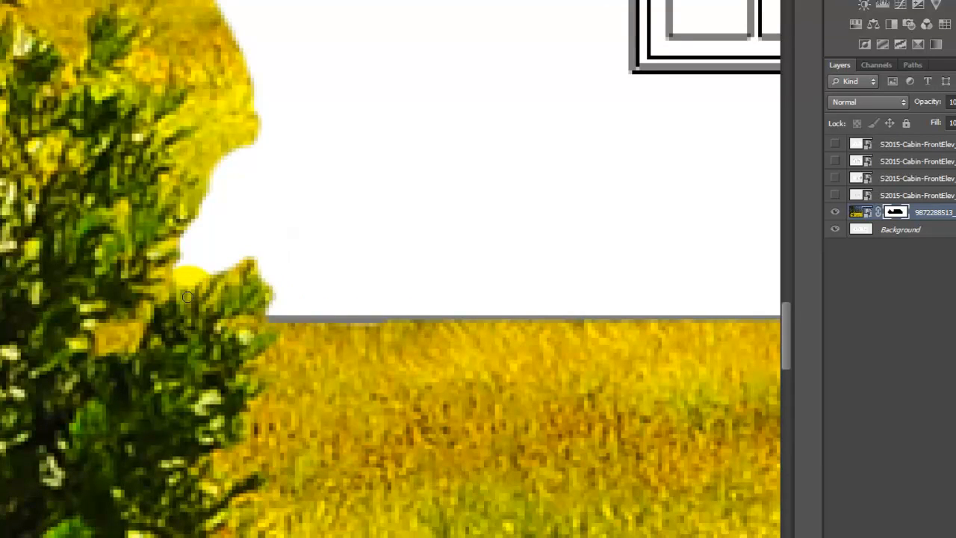
{"action": "left_click_drag", "start_coordinate": [188, 274], "coordinate": [182, 269]}
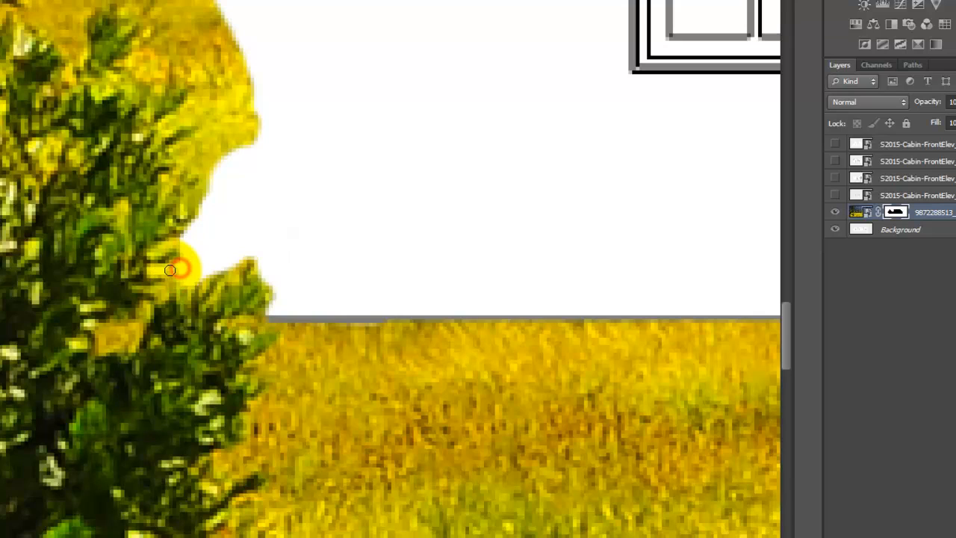
Step: Hide the meadow along the tree's right edge up to the cabin's left wall, enlarging the black brush to 15 px
{"action": "mouse_move", "coordinate": [156, 303]}
{"action": "left_mouse_down"}
{"action": "mouse_move", "coordinate": [241, 263]}
{"action": "mouse_move", "coordinate": [269, 283]}
{"action": "mouse_move", "coordinate": [230, 217]}
{"action": "mouse_move", "coordinate": [177, 252]}
{"action": "mouse_move", "coordinate": [196, 232]}
{"action": "mouse_move", "coordinate": [206, 203]}
{"action": "mouse_move", "coordinate": [190, 202]}
{"action": "mouse_move", "coordinate": [204, 210]}
{"action": "mouse_move", "coordinate": [209, 175]}
{"action": "left_mouse_up"}
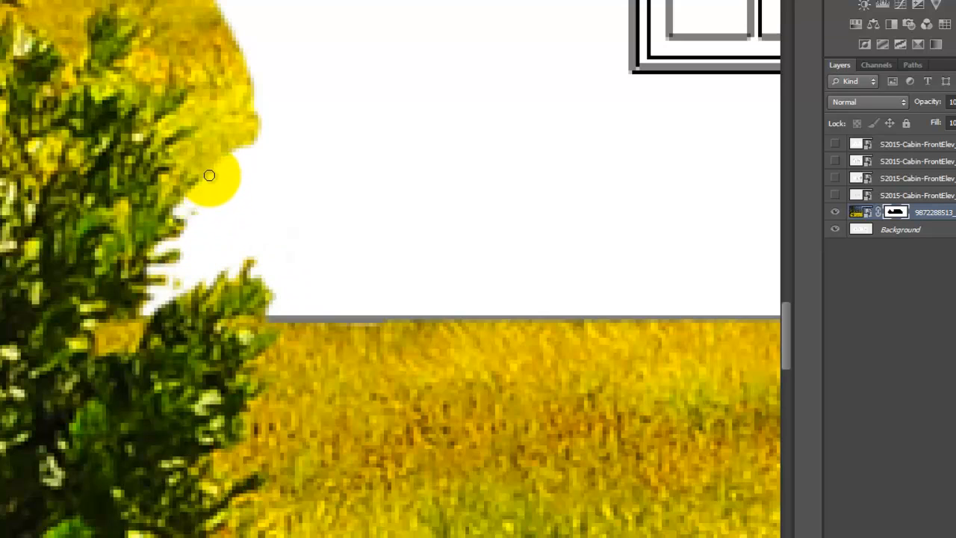
{"action": "key", "text": "bracketright"}
{"action": "key", "text": "bracketright"}
{"action": "key", "text": "bracketright"}
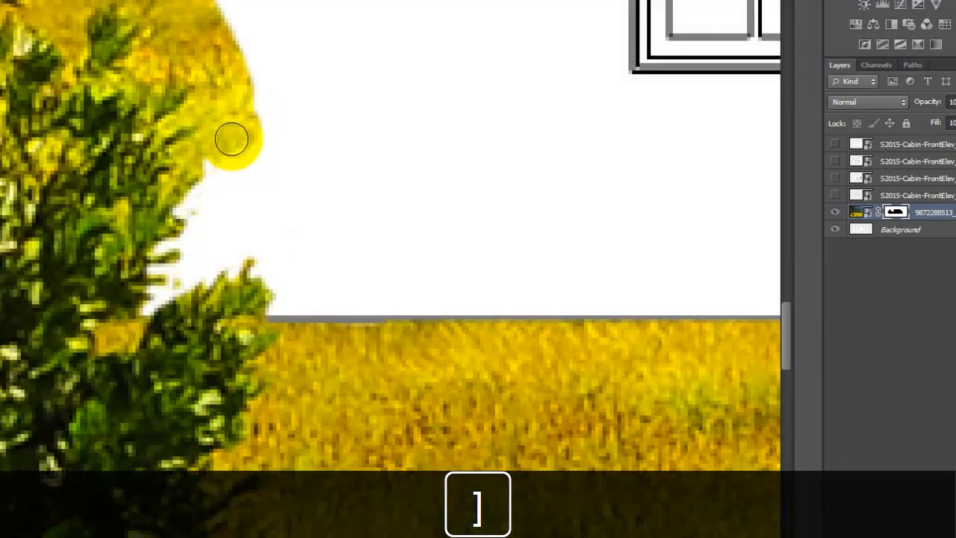
{"action": "mouse_move", "coordinate": [215, 157]}
{"action": "left_mouse_down"}
{"action": "mouse_move", "coordinate": [273, 112]}
{"action": "mouse_move", "coordinate": [158, 0]}
{"action": "mouse_move", "coordinate": [118, 0]}
{"action": "left_mouse_up"}
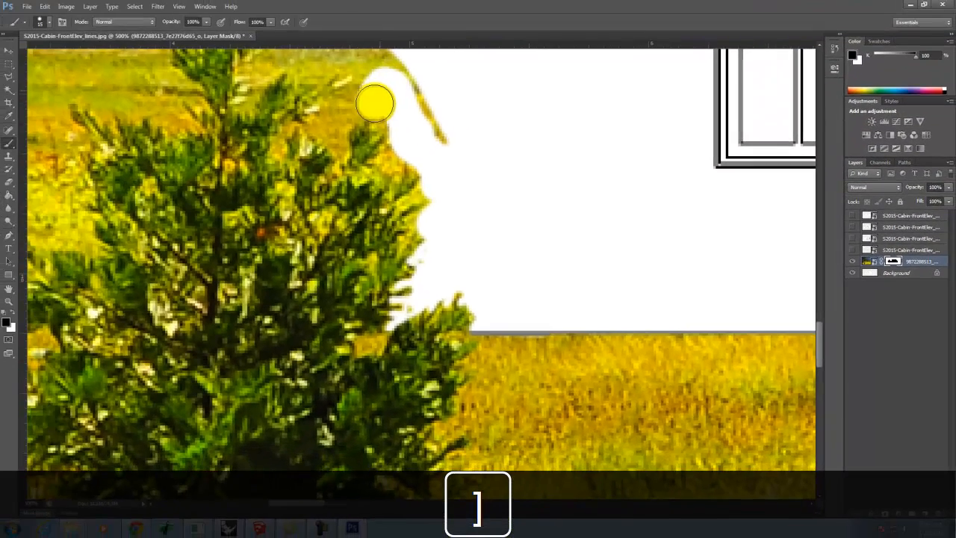
{"action": "mouse_move", "coordinate": [375, 103]}
{"action": "left_mouse_down"}
{"action": "mouse_move", "coordinate": [390, 79]}
{"action": "mouse_move", "coordinate": [473, 173]}
{"action": "mouse_move", "coordinate": [418, 107]}
{"action": "left_mouse_up"}
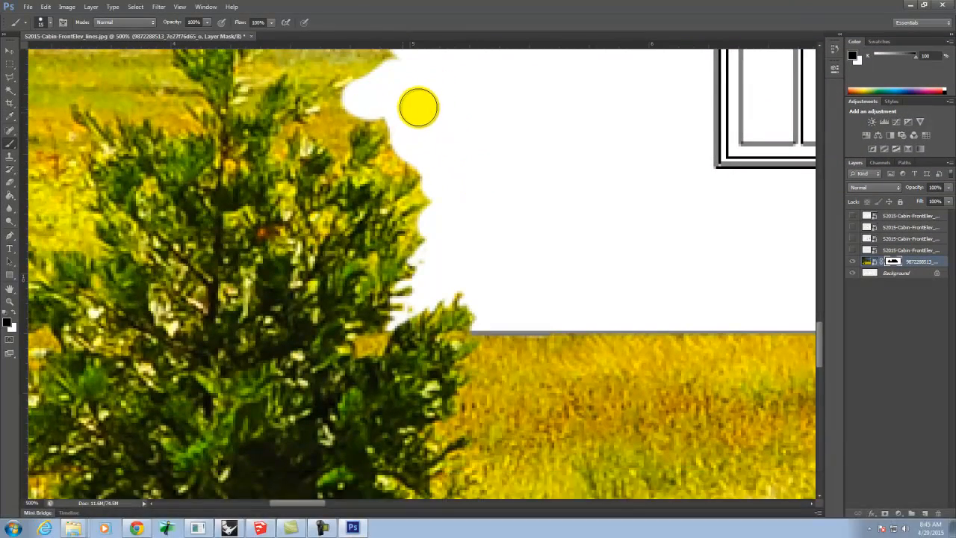
{"action": "scroll", "coordinate": [445, 167], "scroll_direction": "up", "scroll_amount": 1}
{"action": "scroll", "coordinate": [445, 167], "scroll_direction": "up", "scroll_amount": 1}
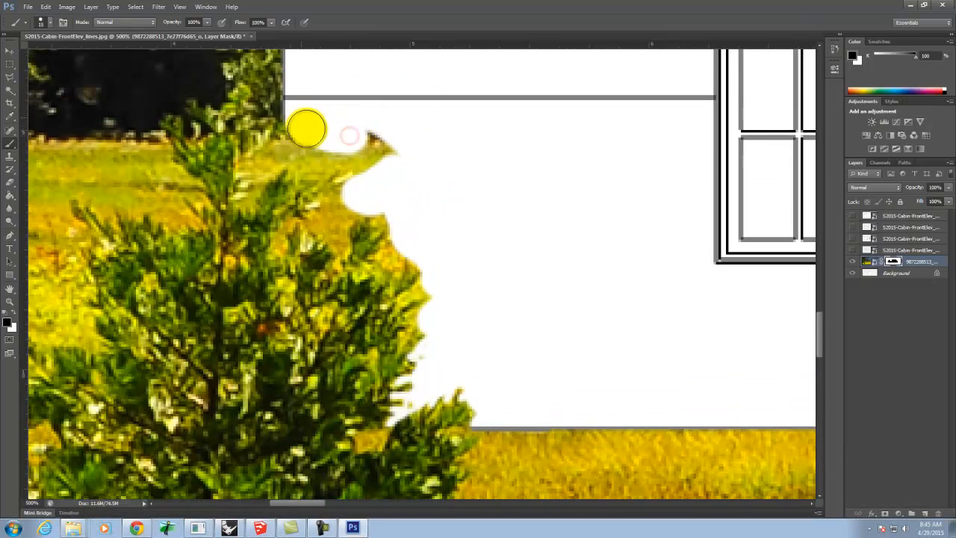
{"action": "mouse_move", "coordinate": [307, 163]}
{"action": "left_mouse_down"}
{"action": "mouse_move", "coordinate": [367, 143]}
{"action": "mouse_move", "coordinate": [372, 162]}
{"action": "left_mouse_up"}
Step: Trim the meadow around the tree's upper-right branch tips on the mask, using progressively smaller black brush sizes
{"action": "key", "text": "bracketleft"}
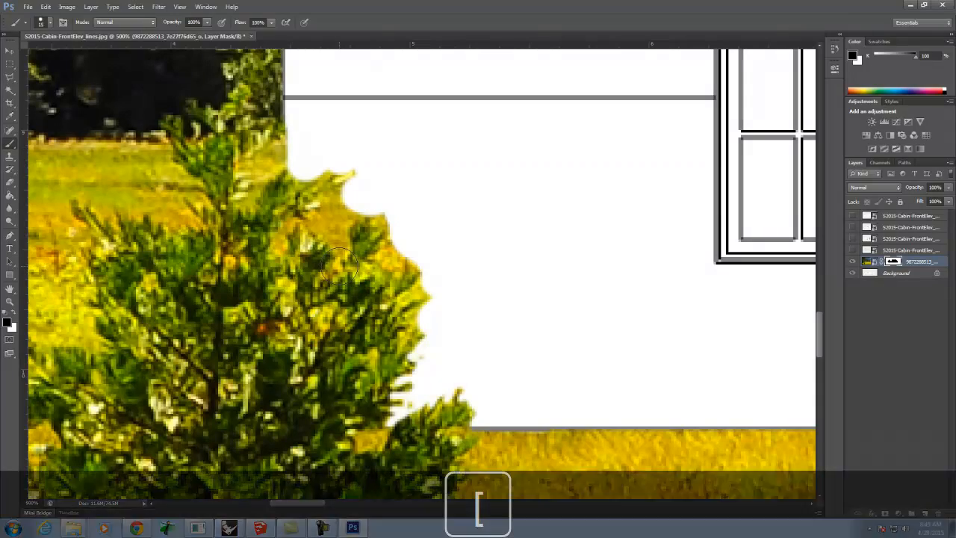
{"action": "mouse_move", "coordinate": [345, 210]}
{"action": "left_mouse_down"}
{"action": "mouse_move", "coordinate": [318, 220]}
{"action": "mouse_move", "coordinate": [336, 224]}
{"action": "mouse_move", "coordinate": [371, 200]}
{"action": "mouse_move", "coordinate": [393, 215]}
{"action": "left_mouse_up"}
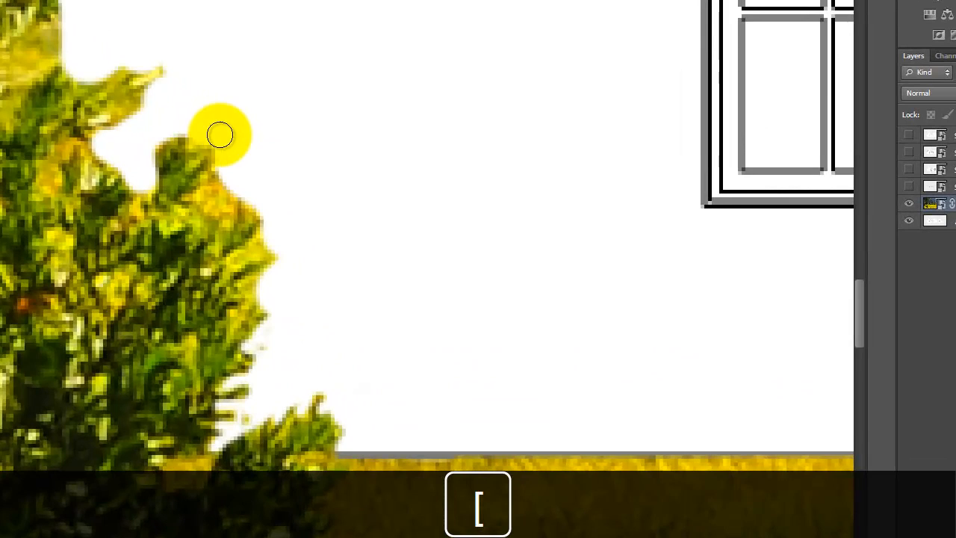
{"action": "mouse_move", "coordinate": [219, 134]}
{"action": "left_mouse_down"}
{"action": "mouse_move", "coordinate": [224, 177]}
{"action": "mouse_move", "coordinate": [207, 202]}
{"action": "mouse_move", "coordinate": [247, 202]}
{"action": "mouse_move", "coordinate": [229, 206]}
{"action": "mouse_move", "coordinate": [207, 189]}
{"action": "mouse_move", "coordinate": [212, 150]}
{"action": "mouse_move", "coordinate": [196, 165]}
{"action": "left_mouse_up"}
{"action": "key", "text": "bracketleft"}
{"action": "left_click", "coordinate": [200, 155]}
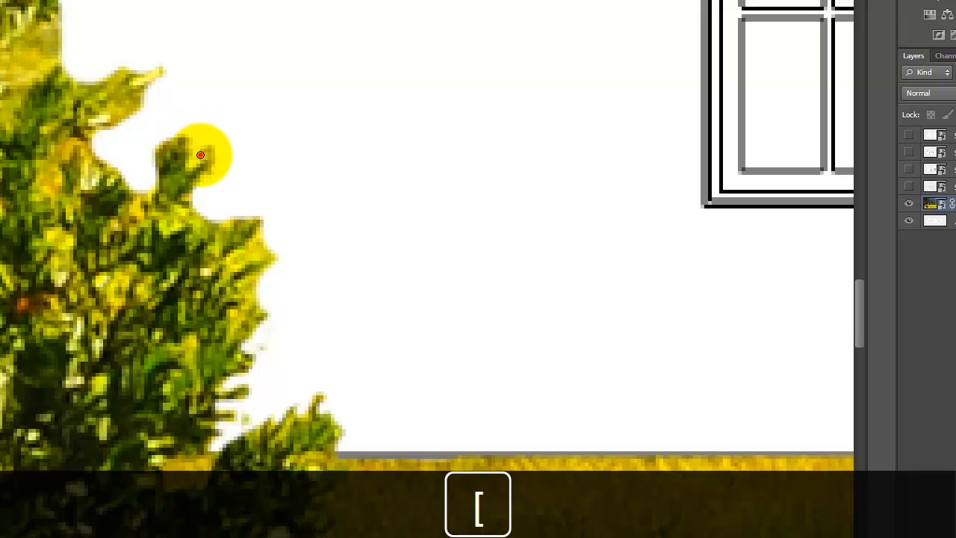
{"action": "left_click", "coordinate": [202, 199]}
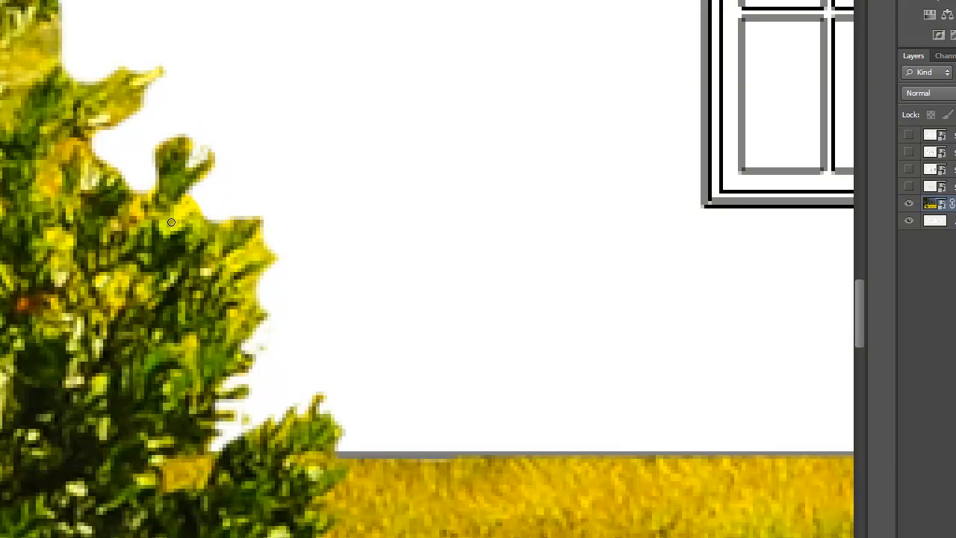
{"action": "mouse_move", "coordinate": [201, 215]}
{"action": "left_mouse_down"}
{"action": "mouse_move", "coordinate": [206, 205]}
{"action": "mouse_move", "coordinate": [219, 216]}
{"action": "mouse_move", "coordinate": [260, 207]}
{"action": "mouse_move", "coordinate": [232, 240]}
{"action": "mouse_move", "coordinate": [273, 224]}
{"action": "mouse_move", "coordinate": [273, 251]}
{"action": "mouse_move", "coordinate": [274, 225]}
{"action": "left_mouse_up"}
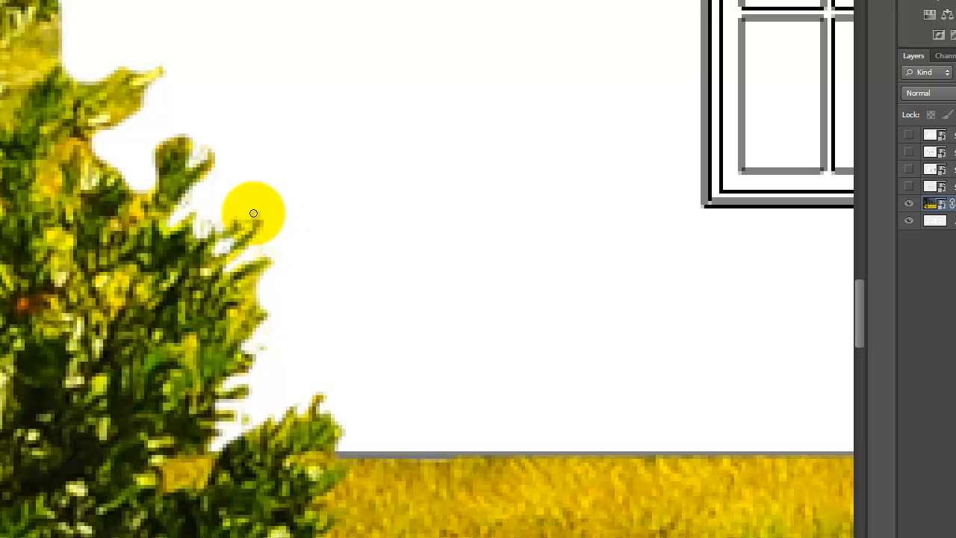
Step: Mask out the meadow around the tree's topmost overlapping branch and in the gaps between its inner branches
{"action": "mouse_move", "coordinate": [93, 74]}
{"action": "left_mouse_down"}
{"action": "mouse_move", "coordinate": [101, 86]}
{"action": "mouse_move", "coordinate": [117, 82]}
{"action": "mouse_move", "coordinate": [112, 95]}
{"action": "mouse_move", "coordinate": [150, 90]}
{"action": "mouse_move", "coordinate": [126, 120]}
{"action": "mouse_move", "coordinate": [83, 140]}
{"action": "mouse_move", "coordinate": [93, 176]}
{"action": "mouse_move", "coordinate": [109, 164]}
{"action": "mouse_move", "coordinate": [98, 175]}
{"action": "left_mouse_up"}
{"action": "left_click_drag", "start_coordinate": [95, 151], "coordinate": [88, 169]}
{"action": "left_click_drag", "start_coordinate": [100, 158], "coordinate": [98, 159]}
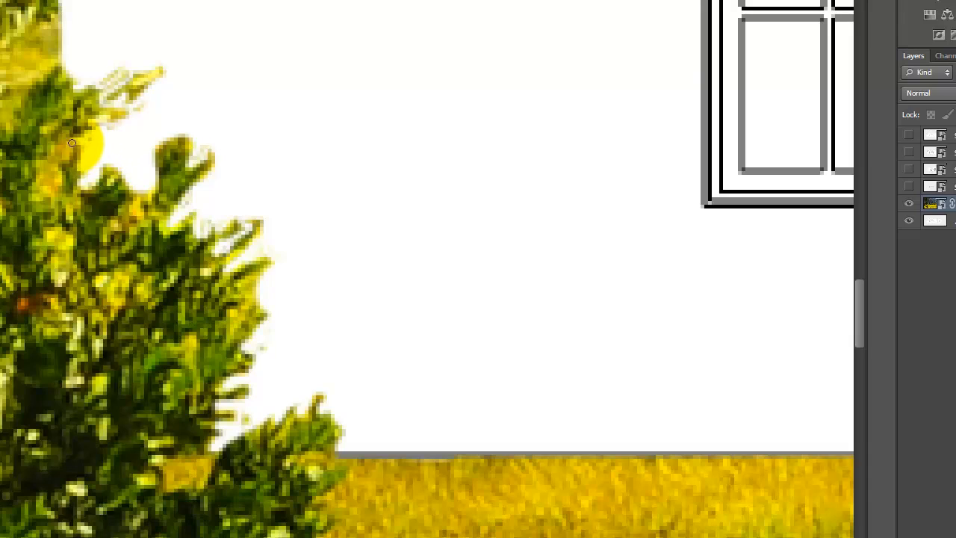
{"action": "mouse_move", "coordinate": [85, 182]}
{"action": "left_mouse_down"}
{"action": "mouse_move", "coordinate": [132, 180]}
{"action": "mouse_move", "coordinate": [138, 192]}
{"action": "left_mouse_up"}
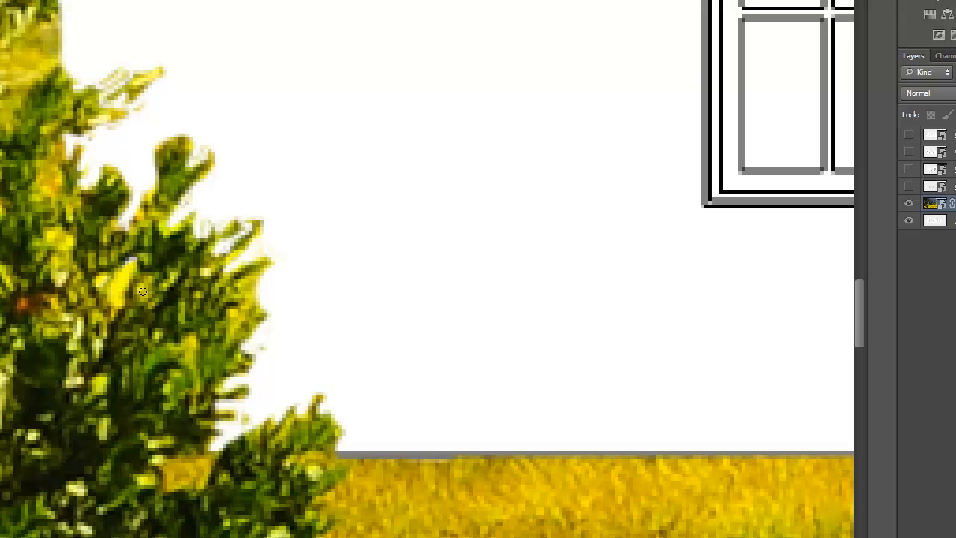
{"action": "mouse_move", "coordinate": [163, 280]}
{"action": "left_mouse_down"}
{"action": "mouse_move", "coordinate": [217, 211]}
{"action": "mouse_move", "coordinate": [207, 226]}
{"action": "mouse_move", "coordinate": [148, 215]}
{"action": "mouse_move", "coordinate": [191, 220]}
{"action": "mouse_move", "coordinate": [120, 263]}
{"action": "left_mouse_up"}
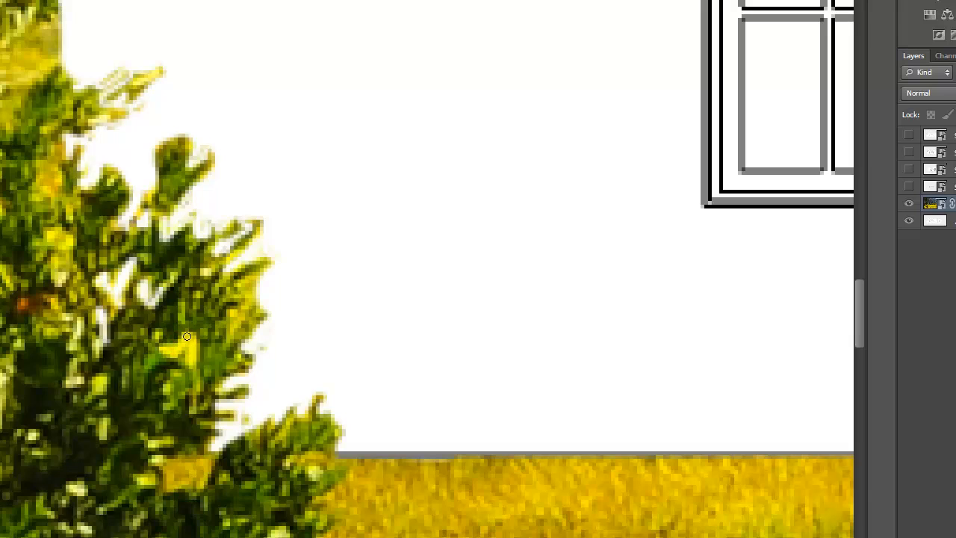
Step: Mask out the remaining meadow patches among the tree's middle and lower-right branches in front of the cabin wall
{"action": "mouse_move", "coordinate": [193, 347]}
{"action": "left_mouse_down"}
{"action": "mouse_move", "coordinate": [256, 299]}
{"action": "mouse_move", "coordinate": [268, 230]}
{"action": "mouse_move", "coordinate": [237, 254]}
{"action": "mouse_move", "coordinate": [242, 243]}
{"action": "left_mouse_up"}
{"action": "left_click", "coordinate": [260, 211]}
{"action": "left_click", "coordinate": [260, 303]}
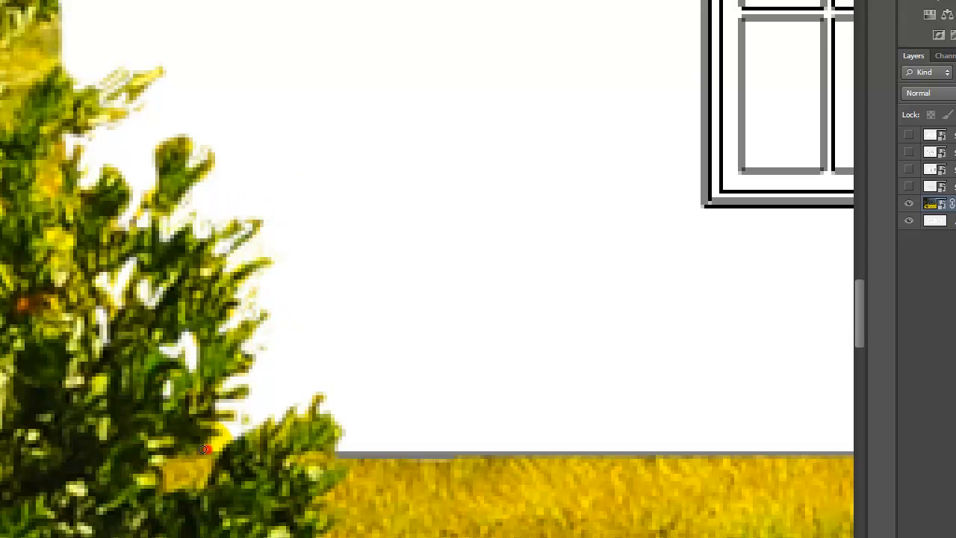
{"action": "left_click_drag", "start_coordinate": [205, 422], "coordinate": [209, 400]}
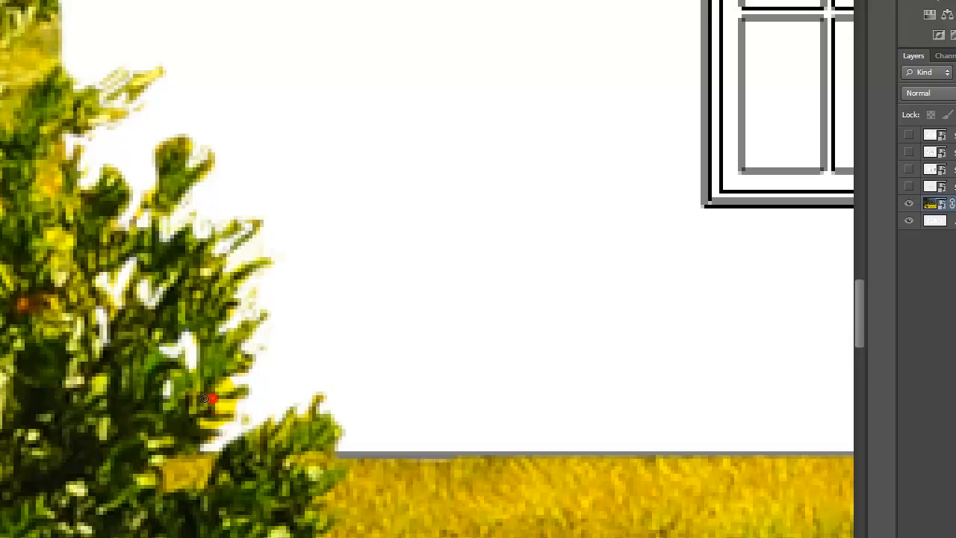
{"action": "left_click", "coordinate": [243, 355]}
Step: Choose the Grass brush preset for painting on the meadow layer's mask and enlarge it to 2000 px
{"action": "key", "text": "ctrl+minus"}
{"action": "key", "text": "ctrl+minus"}
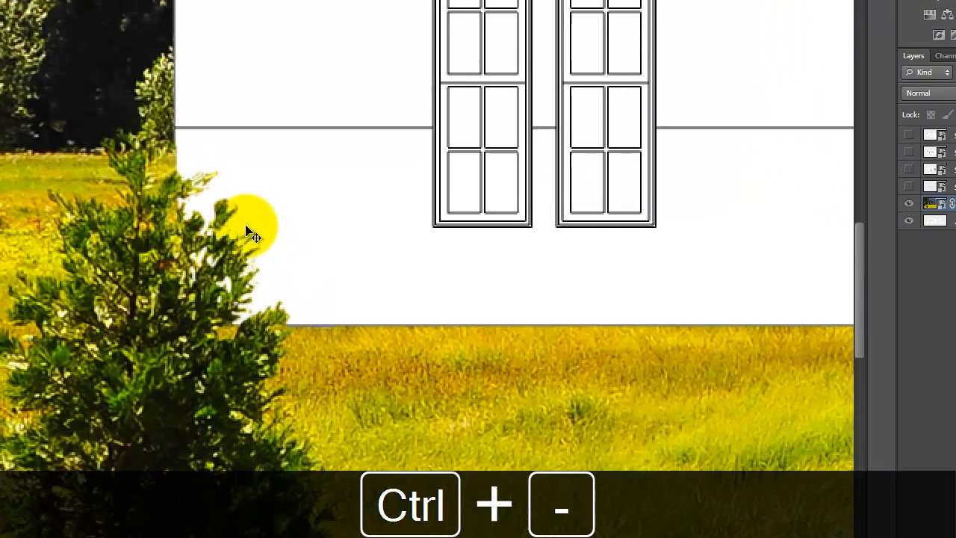
{"action": "key", "text": "ctrl+minus"}
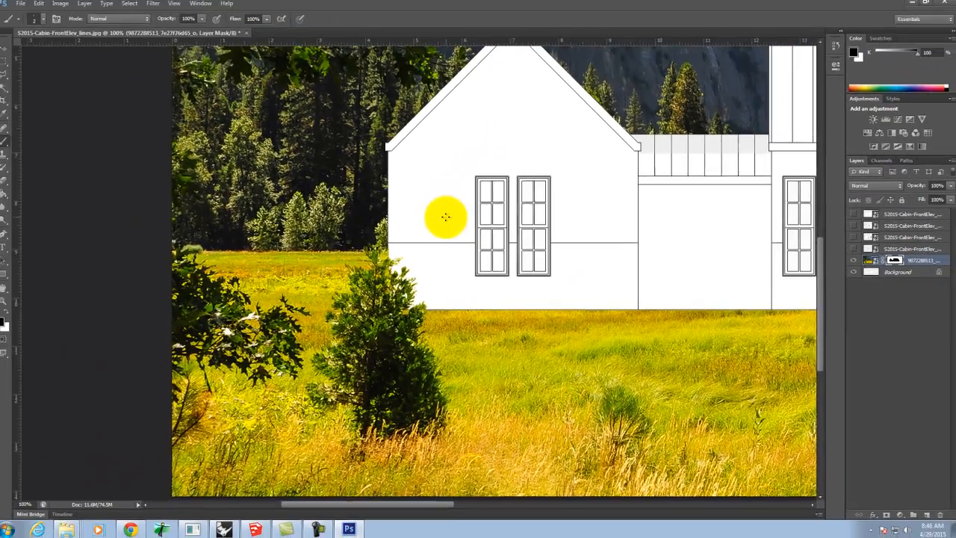
{"action": "scroll", "coordinate": [308, 129], "scroll_direction": "up", "scroll_amount": 3}
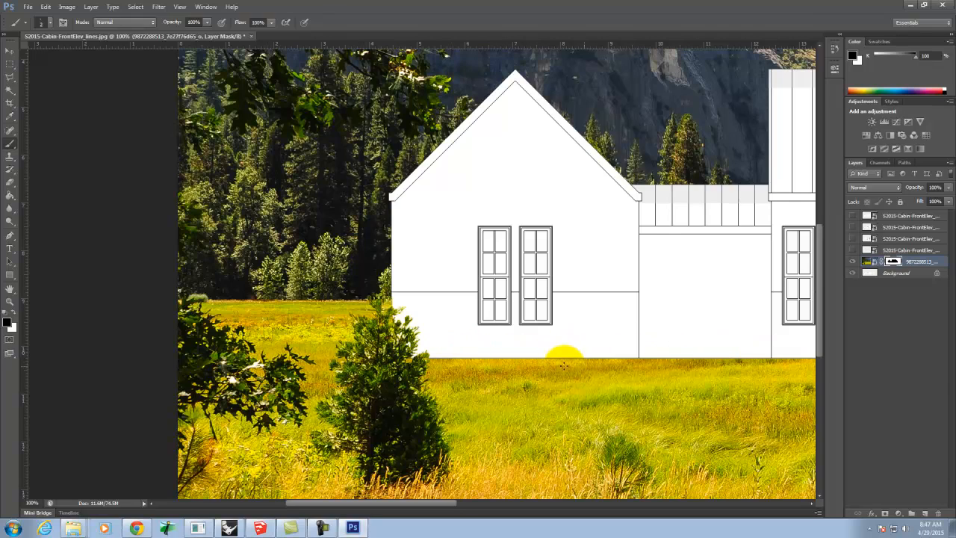
{"action": "key", "text": "space"}
{"action": "left_click_drag", "start_coordinate": [586, 358], "coordinate": [295, 343]}
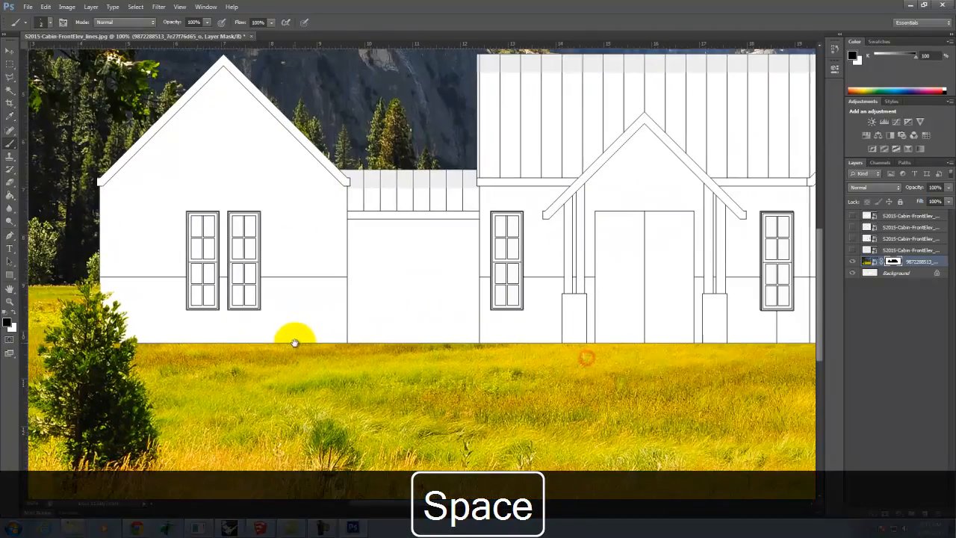
{"action": "left_click", "coordinate": [51, 22]}
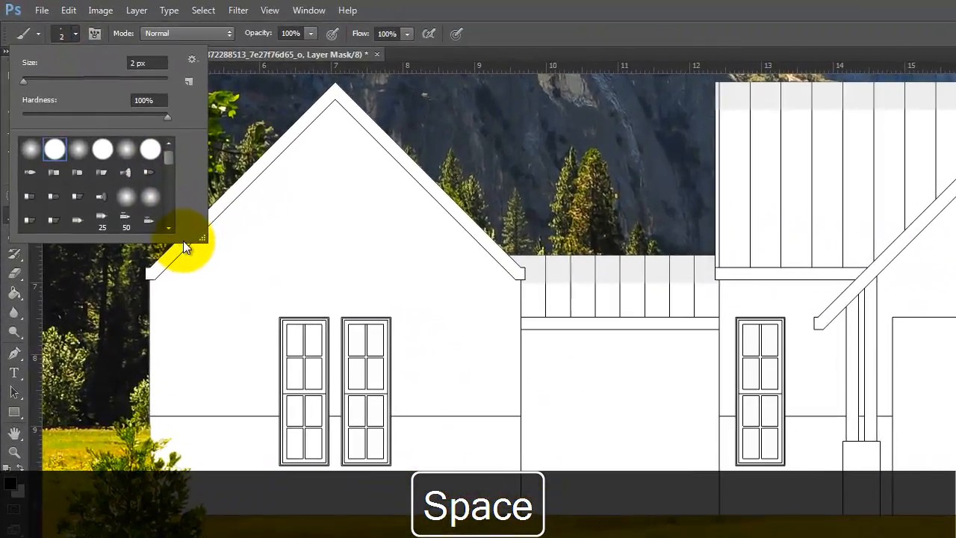
{"action": "left_click_drag", "start_coordinate": [168, 161], "coordinate": [170, 193]}
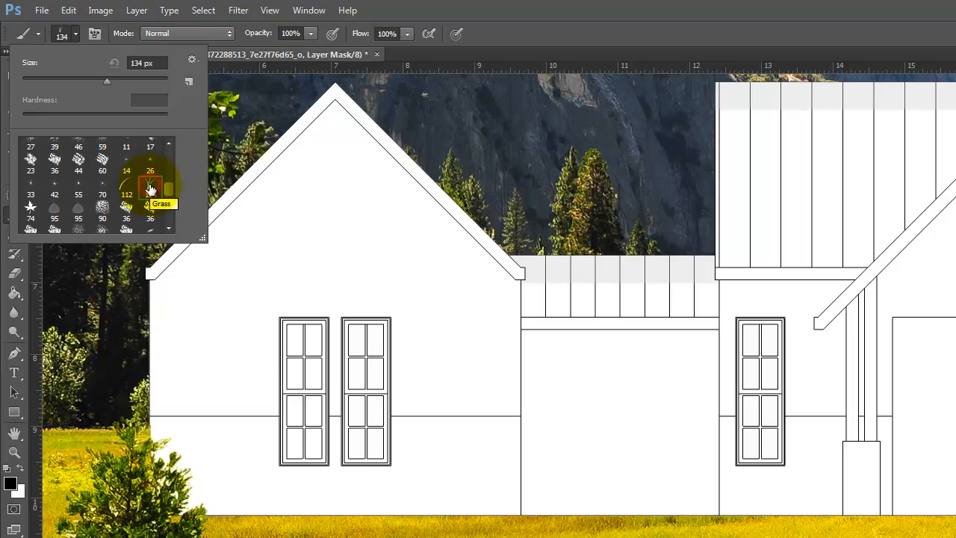
{"action": "key", "text": "bracketright"}
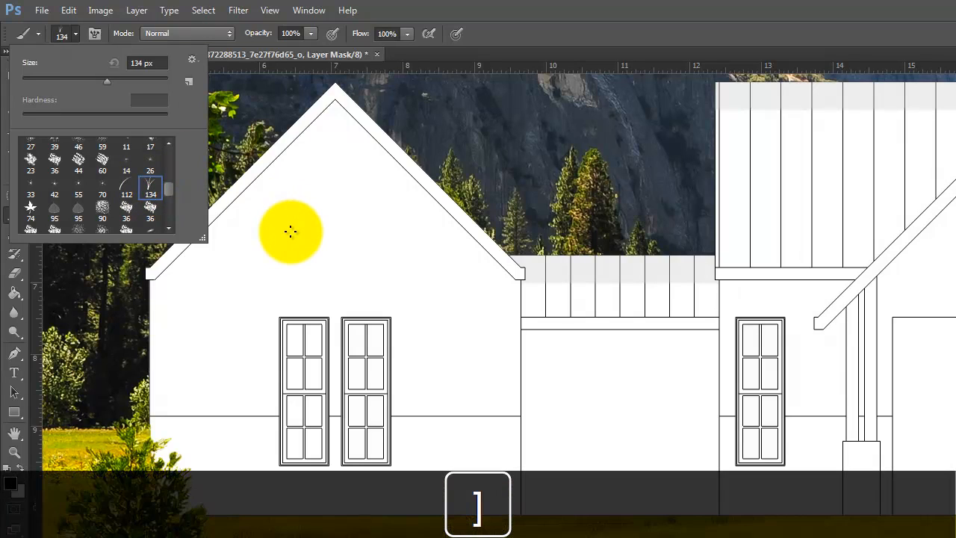
{"action": "left_click", "coordinate": [75, 33]}
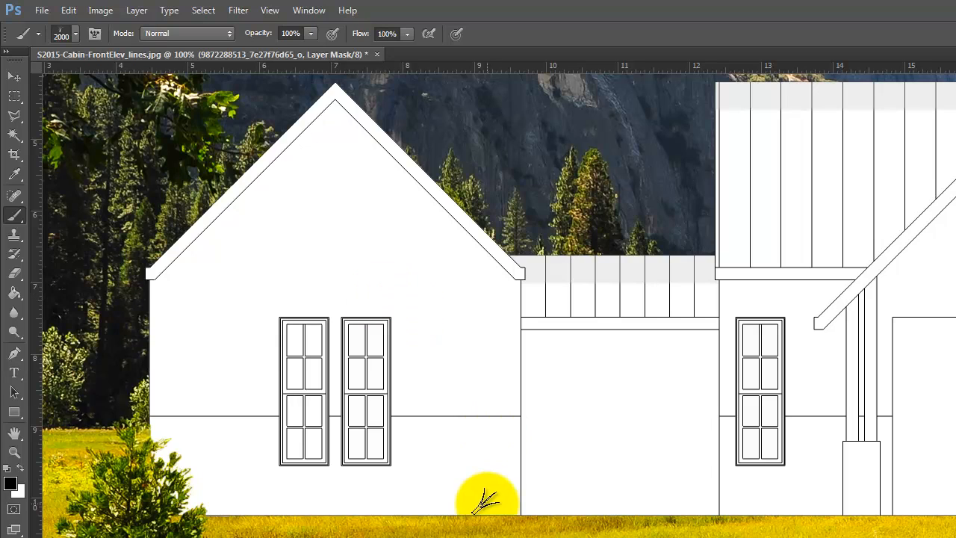
Step: Try a single white dab of the 2000 px Grass brush on the mask at the cabin's base line
{"action": "key", "text": "ctrl+equal"}
{"action": "key", "text": "ctrl+equal"}
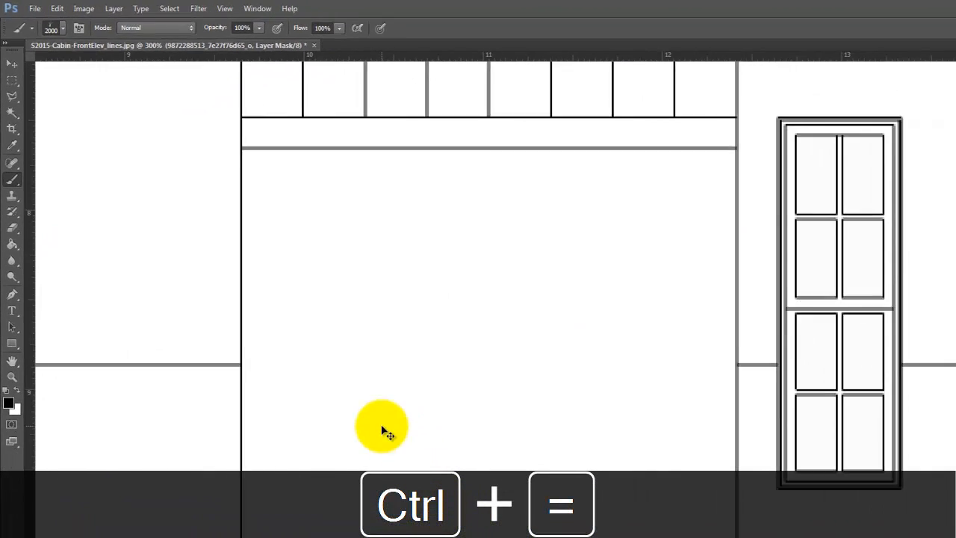
{"action": "key", "text": "space"}
{"action": "left_click_drag", "start_coordinate": [458, 511], "coordinate": [764, 240]}
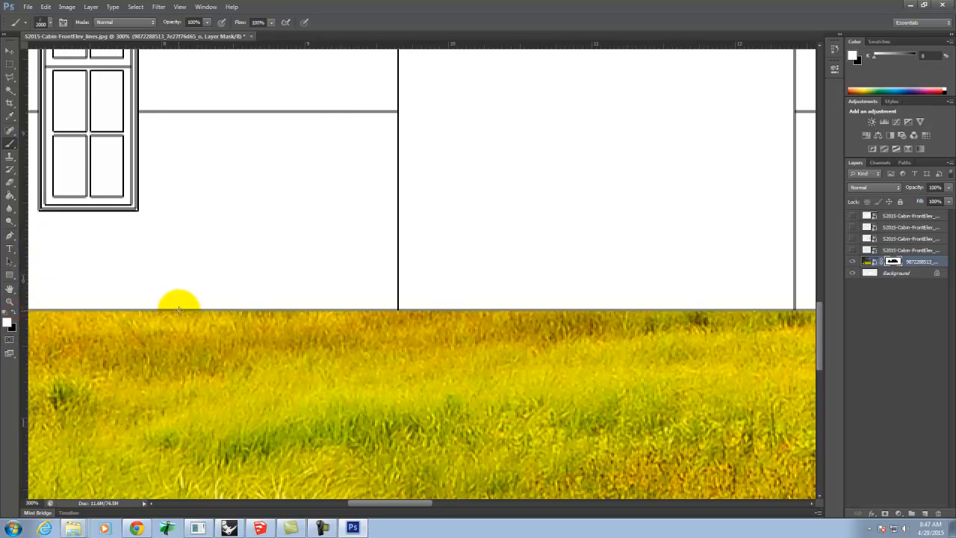
{"action": "left_click", "coordinate": [203, 309]}
{"action": "key", "text": "ctrl+z"}
Step: Reduce the Grass brush to 25 px and try short grass strokes on the mask along the cabin's base line
{"action": "key", "text": "bracketleft"}
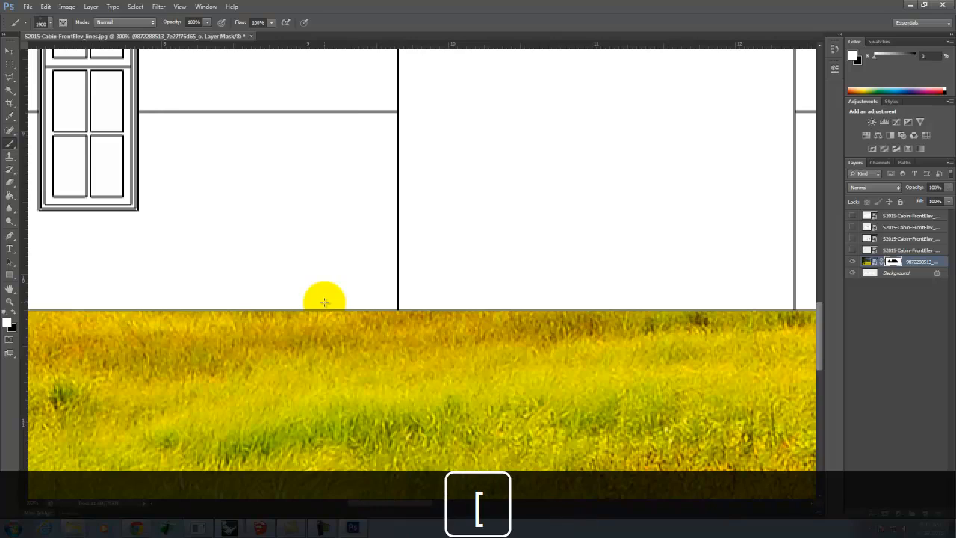
{"action": "key", "text": "bracketleft"}
{"action": "key", "text": "bracketleft"}
{"action": "key", "text": "bracketleft"}
{"action": "key", "text": "bracketleft"}
{"action": "key", "text": "bracketleft"}
{"action": "key", "text": "bracketleft"}
{"action": "key", "text": "bracketleft"}
{"action": "key", "text": "bracketleft"}
{"action": "left_click", "coordinate": [339, 309]}
{"action": "left_click", "coordinate": [279, 314]}
{"action": "mouse_move", "coordinate": [299, 309]}
{"action": "left_mouse_down"}
{"action": "mouse_move", "coordinate": [247, 308]}
{"action": "mouse_move", "coordinate": [323, 309]}
{"action": "mouse_move", "coordinate": [273, 310]}
{"action": "left_mouse_up"}
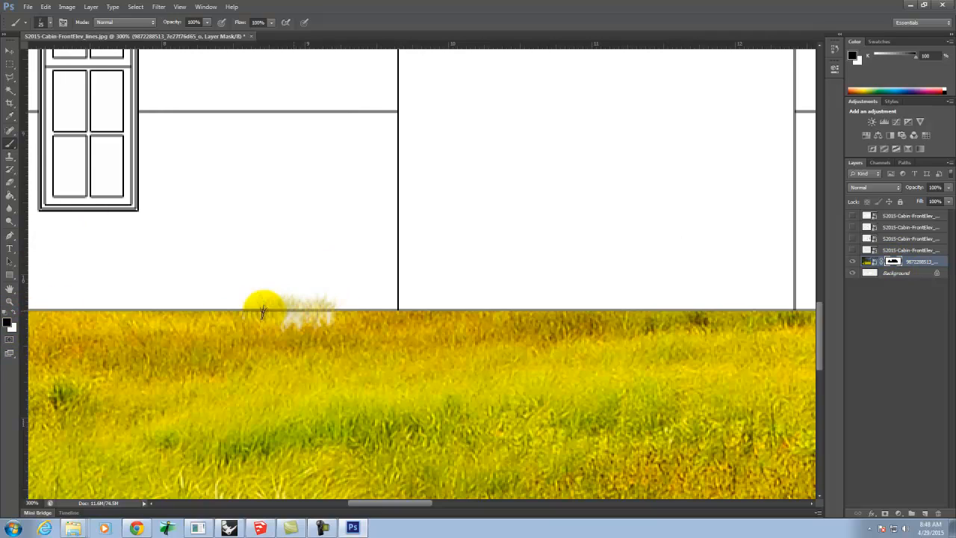
{"action": "mouse_move", "coordinate": [444, 267]}
{"action": "left_mouse_down"}
{"action": "mouse_move", "coordinate": [454, 273]}
{"action": "mouse_move", "coordinate": [440, 284]}
{"action": "left_mouse_up"}
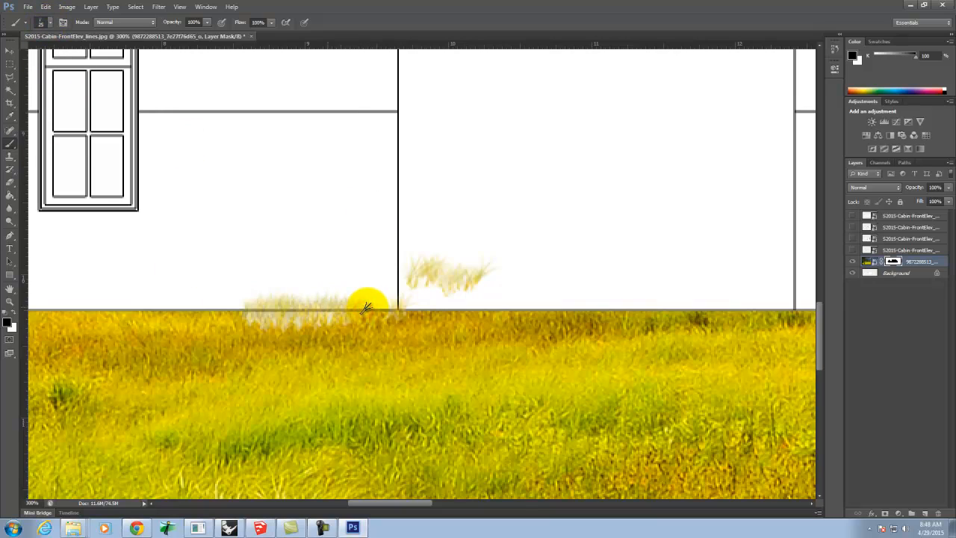
{"action": "mouse_move", "coordinate": [418, 306]}
{"action": "left_mouse_down"}
{"action": "mouse_move", "coordinate": [441, 294]}
{"action": "mouse_move", "coordinate": [308, 310]}
{"action": "mouse_move", "coordinate": [206, 307]}
{"action": "mouse_move", "coordinate": [261, 310]}
{"action": "left_mouse_up"}
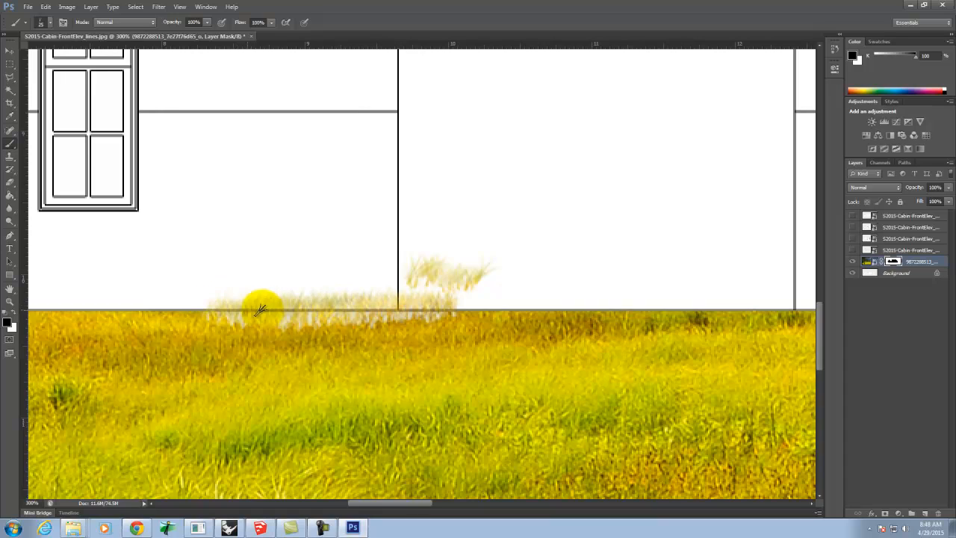
Step: Undo the small grass strokes on the meadow mask
{"action": "left_click", "coordinate": [892, 264]}
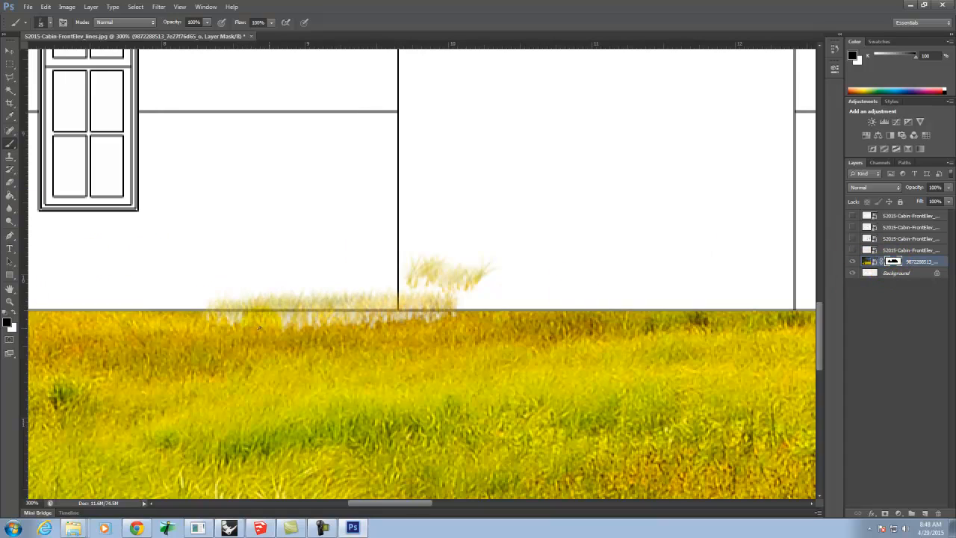
{"action": "key", "text": "ctrl+alt+z"}
{"action": "key", "text": "ctrl+alt+z"}
{"action": "key", "text": "ctrl+alt+z"}
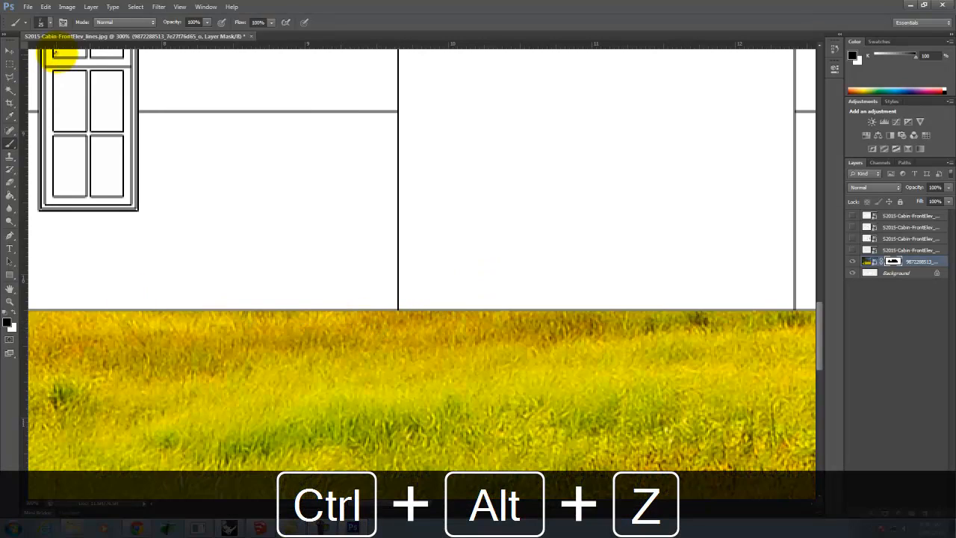
Step: Return the Grass brush to its 134 px preset size and reduce it to 70 px
{"action": "left_click", "coordinate": [49, 23]}
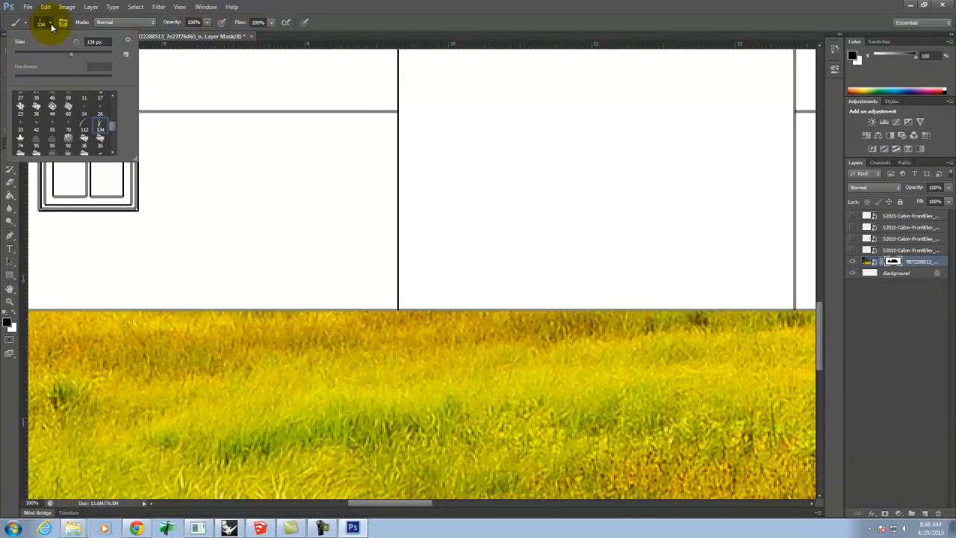
{"action": "left_click", "coordinate": [52, 27]}
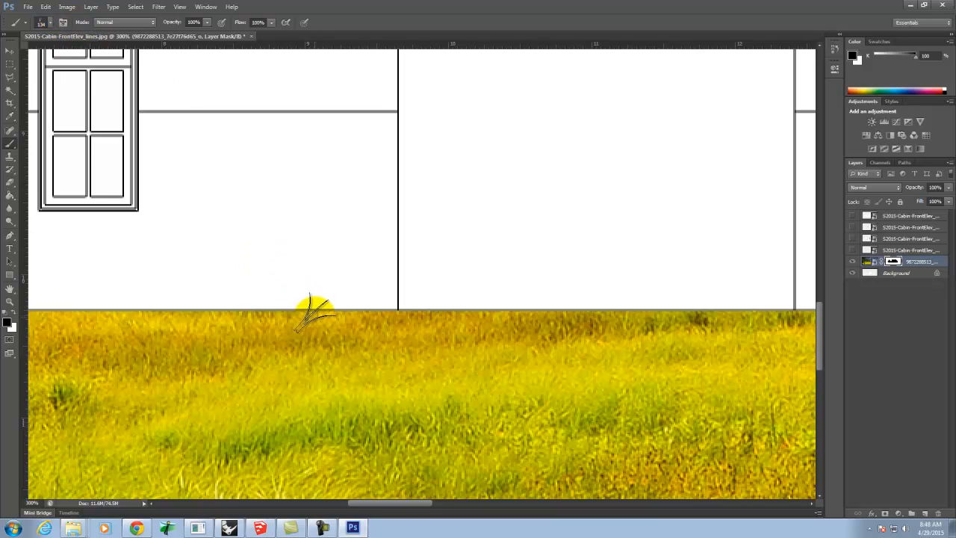
{"action": "key", "text": "bracketleft"}
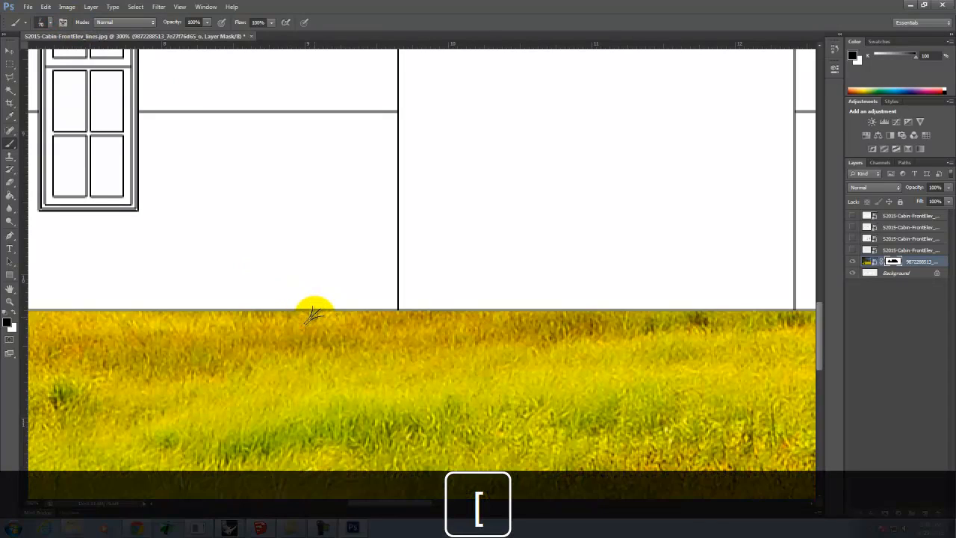
Step: Try 70 px grass strokes on the mask, on the cabin wall and across its base line
{"action": "mouse_move", "coordinate": [443, 243]}
{"action": "left_mouse_down"}
{"action": "mouse_move", "coordinate": [527, 243]}
{"action": "mouse_move", "coordinate": [487, 248]}
{"action": "left_mouse_up"}
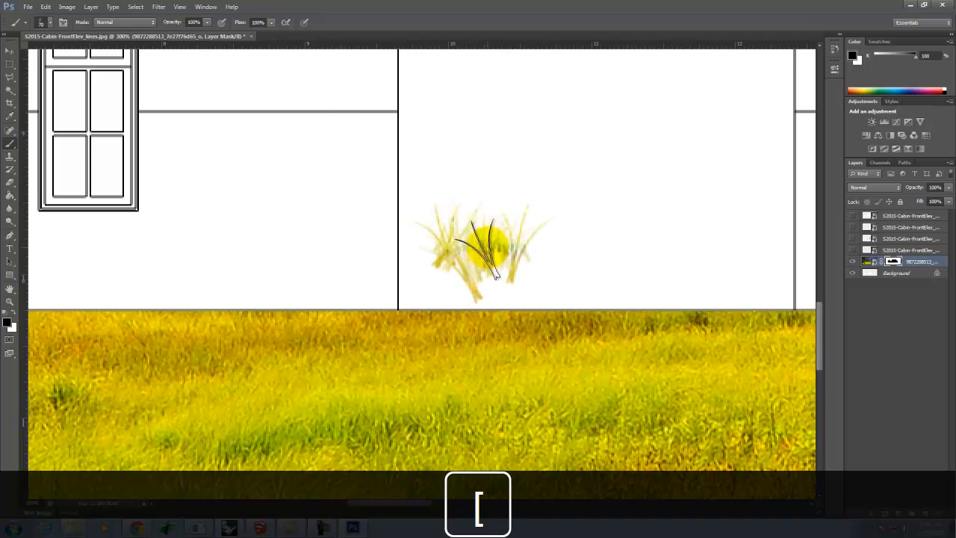
{"action": "key", "text": "ctrl+z"}
{"action": "mouse_move", "coordinate": [237, 314]}
{"action": "left_mouse_down"}
{"action": "mouse_move", "coordinate": [550, 320]}
{"action": "mouse_move", "coordinate": [612, 305]}
{"action": "mouse_move", "coordinate": [429, 322]}
{"action": "mouse_move", "coordinate": [396, 303]}
{"action": "mouse_move", "coordinate": [341, 298]}
{"action": "mouse_move", "coordinate": [342, 277]}
{"action": "mouse_move", "coordinate": [290, 328]}
{"action": "left_mouse_up"}
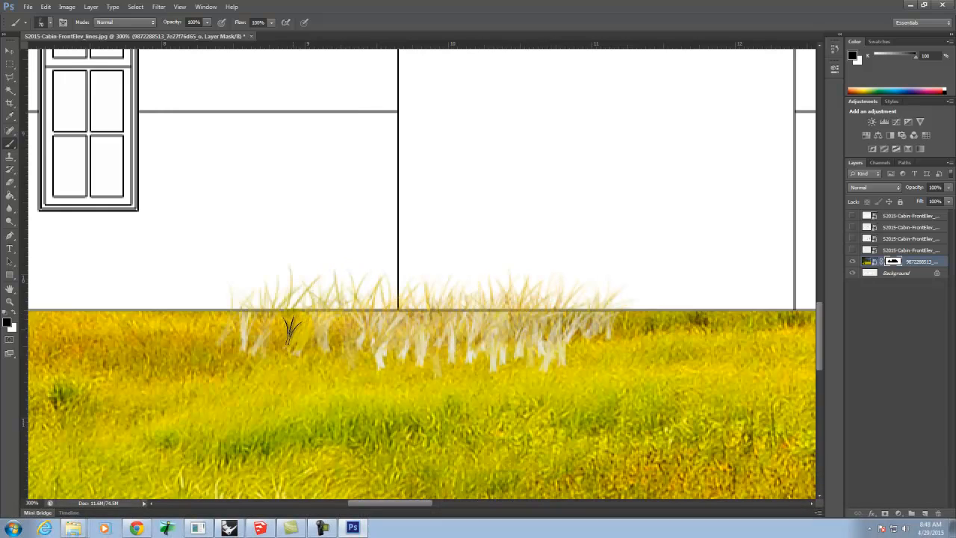
{"action": "key", "text": "ctrl+alt+z"}
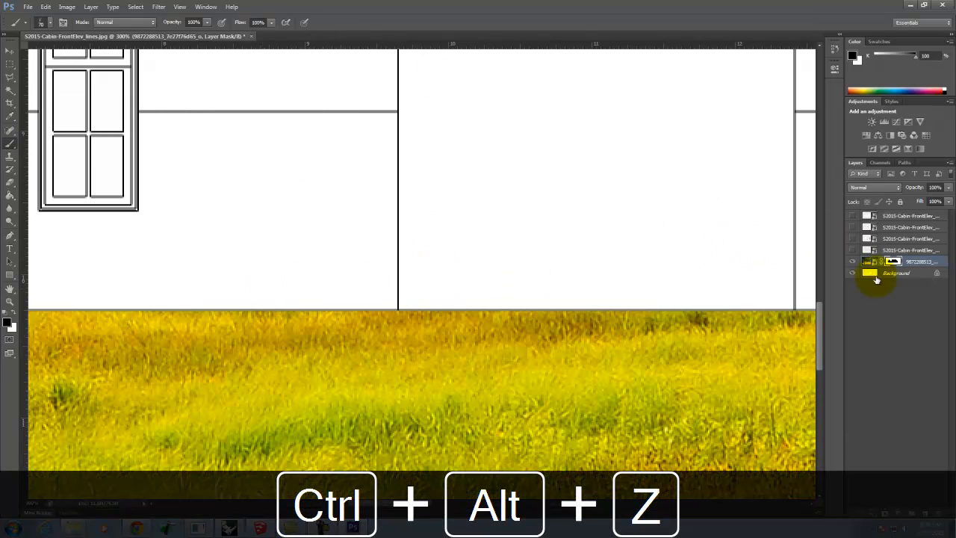
Step: Select the area outside the cabin on the Background layer with the Magic Wand and invert the selection
{"action": "left_click", "coordinate": [887, 273]}
{"action": "left_click", "coordinate": [10, 88]}
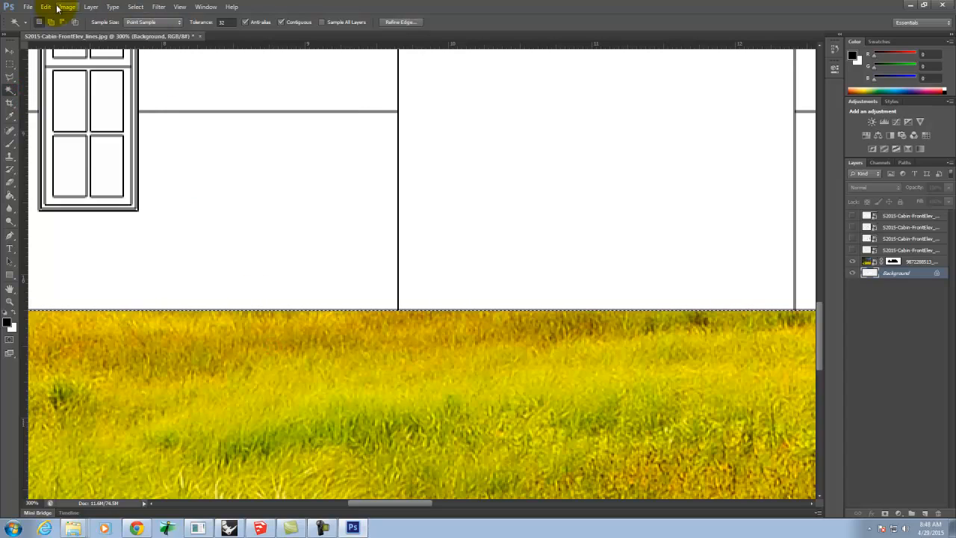
{"action": "left_click", "coordinate": [135, 6]}
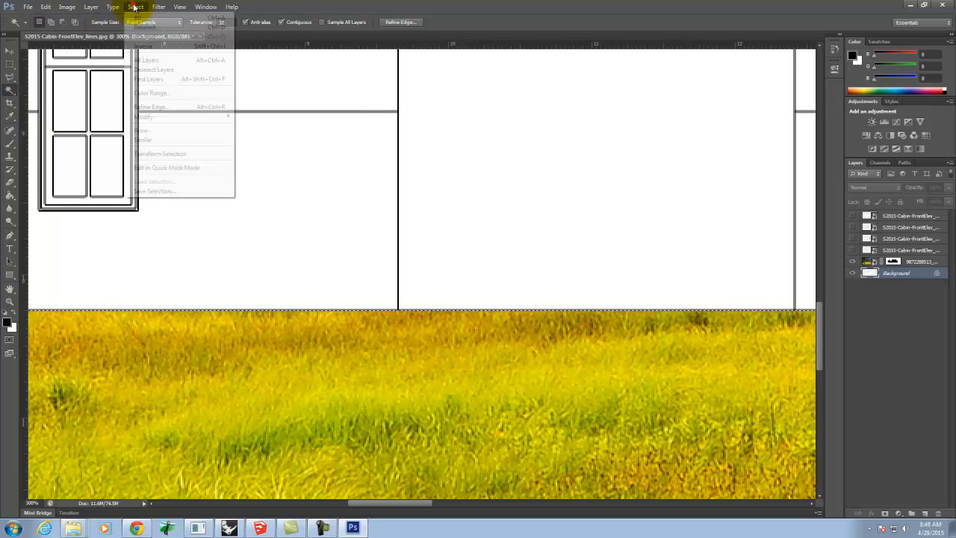
{"action": "left_click", "coordinate": [145, 46]}
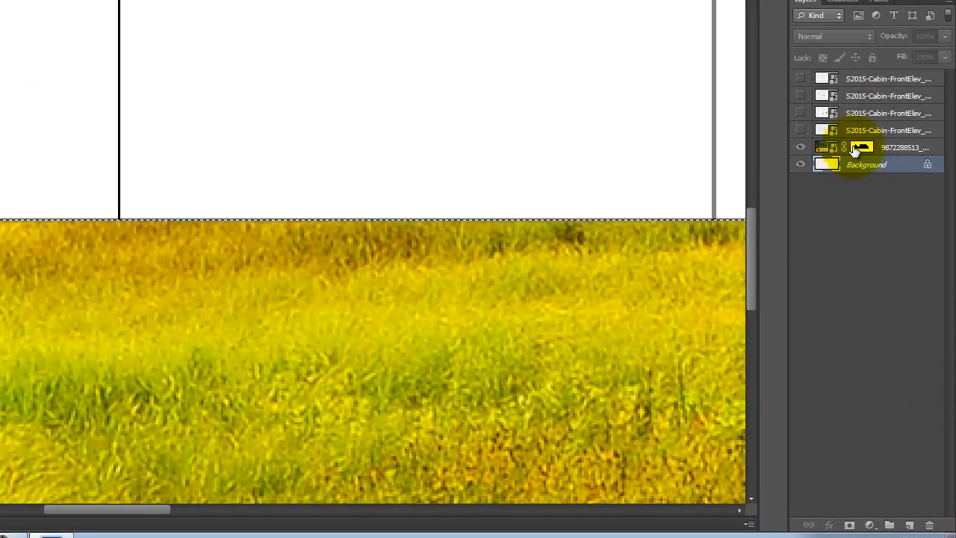
Step: Paint grass blades on the meadow photo's layer mask along the base of the connecting wing, reducing the grass brush to 40
{"action": "left_click", "coordinate": [890, 259]}
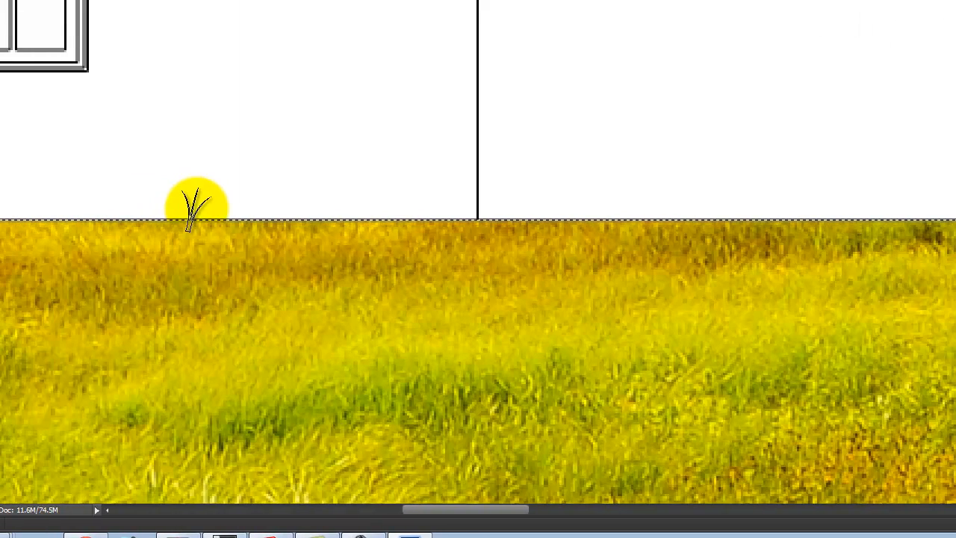
{"action": "mouse_move", "coordinate": [195, 205]}
{"action": "left_mouse_down"}
{"action": "mouse_move", "coordinate": [331, 196]}
{"action": "mouse_move", "coordinate": [553, 214]}
{"action": "mouse_move", "coordinate": [544, 213]}
{"action": "mouse_move", "coordinate": [584, 225]}
{"action": "left_mouse_up"}
{"action": "mouse_move", "coordinate": [686, 220]}
{"action": "left_mouse_down"}
{"action": "mouse_move", "coordinate": [717, 227]}
{"action": "mouse_move", "coordinate": [704, 233]}
{"action": "mouse_move", "coordinate": [811, 232]}
{"action": "left_mouse_up"}
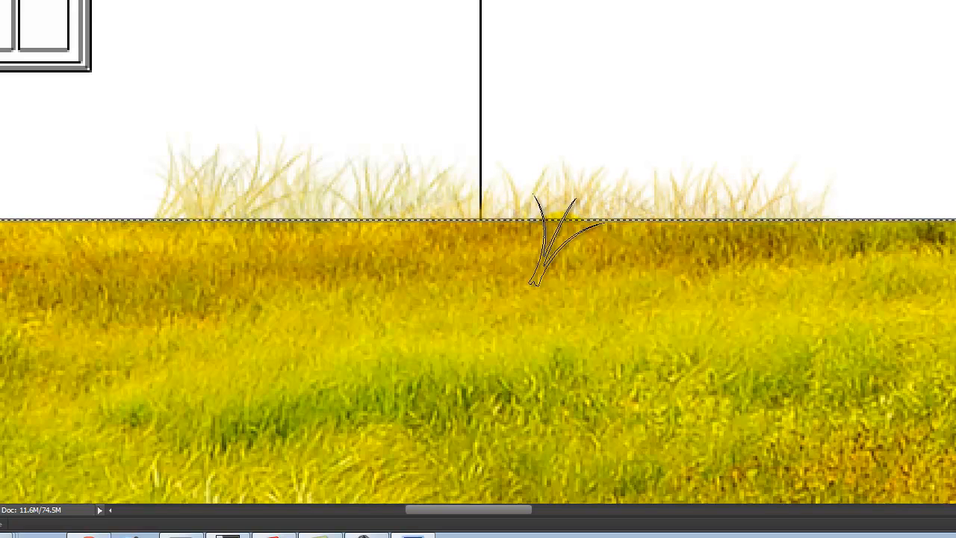
{"action": "mouse_move", "coordinate": [165, 213]}
{"action": "left_mouse_down"}
{"action": "mouse_move", "coordinate": [64, 202]}
{"action": "mouse_move", "coordinate": [574, 212]}
{"action": "left_mouse_up"}
{"action": "key", "text": "bracketleft"}
{"action": "key", "text": "bracketleft"}
{"action": "key", "text": "bracketleft"}
{"action": "left_click_drag", "start_coordinate": [686, 213], "coordinate": [955, 209]}
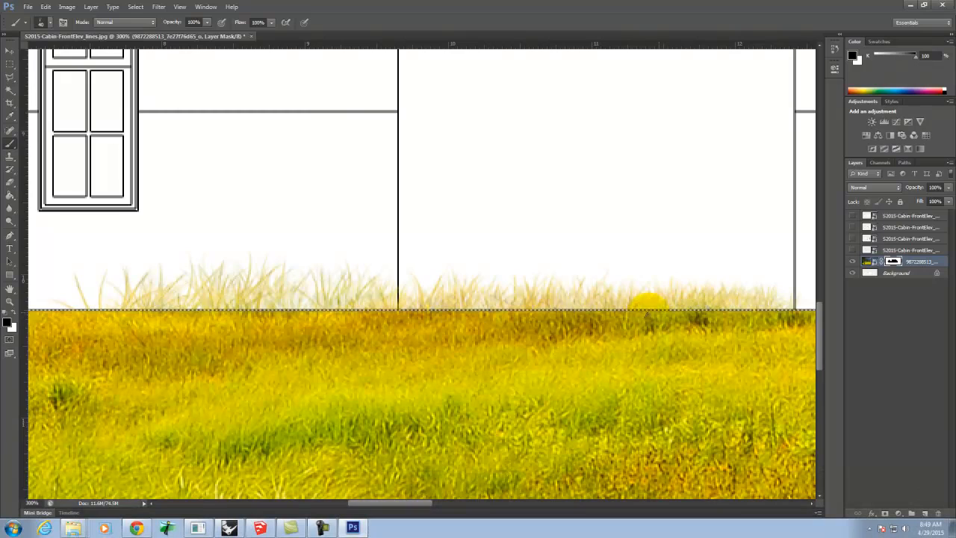
Step: Paint short grass blades on the mask along the base of the left gable, up to the evergreen tree
{"action": "left_click_drag", "start_coordinate": [490, 307], "coordinate": [56, 313]}
{"action": "key", "text": "space"}
{"action": "mouse_move", "coordinate": [128, 274]}
{"action": "left_mouse_down"}
{"action": "mouse_move", "coordinate": [283, 284]}
{"action": "mouse_move", "coordinate": [706, 263]}
{"action": "mouse_move", "coordinate": [728, 270]}
{"action": "left_mouse_up"}
{"action": "mouse_move", "coordinate": [455, 300]}
{"action": "left_mouse_down"}
{"action": "mouse_move", "coordinate": [406, 294]}
{"action": "mouse_move", "coordinate": [540, 295]}
{"action": "mouse_move", "coordinate": [478, 295]}
{"action": "left_mouse_up"}
{"action": "left_click_drag", "start_coordinate": [546, 304], "coordinate": [638, 305]}
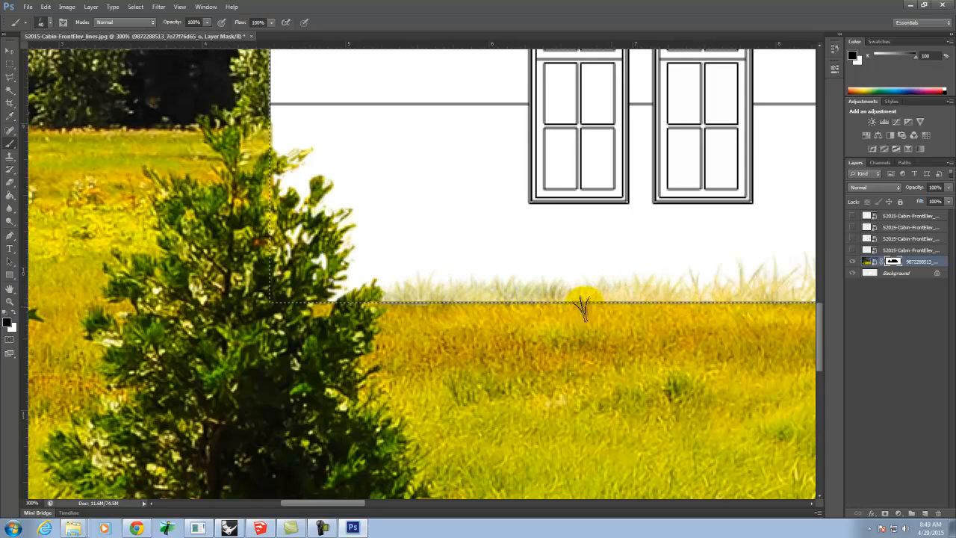
Step: Paint grass blades on the mask along the central building's base, from the connecting wing across the entrance porch
{"action": "key", "text": "space"}
{"action": "left_click_drag", "start_coordinate": [757, 316], "coordinate": [100, 334]}
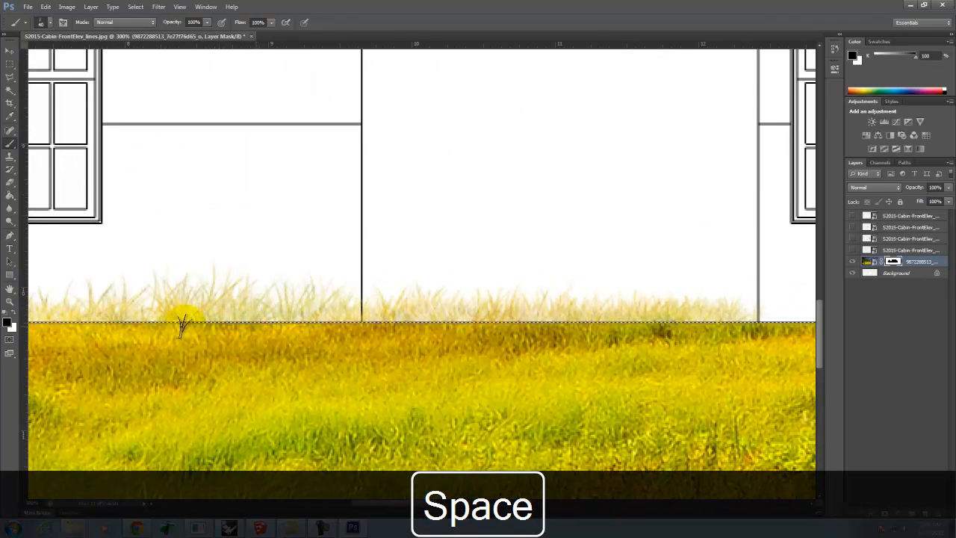
{"action": "left_click_drag", "start_coordinate": [469, 316], "coordinate": [555, 314]}
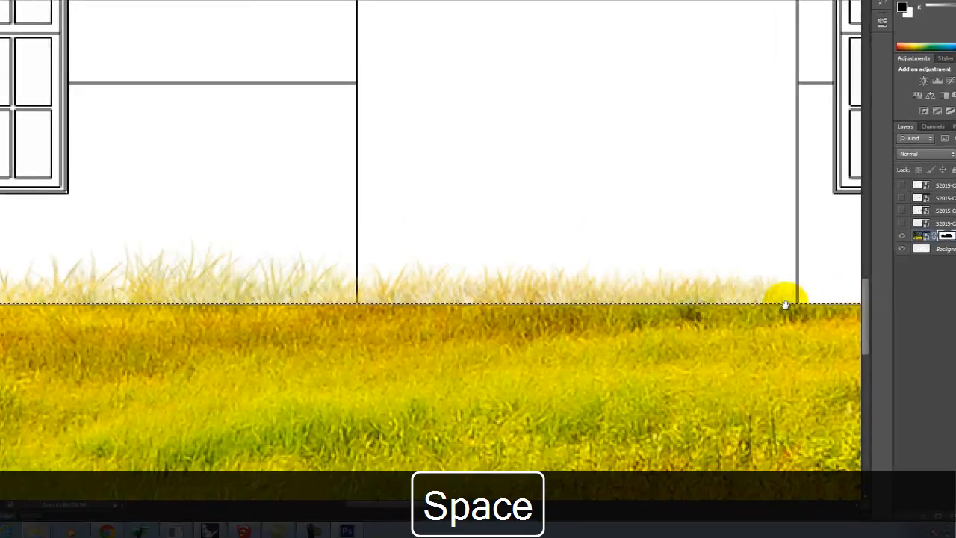
{"action": "key", "text": "space"}
{"action": "left_click_drag", "start_coordinate": [730, 325], "coordinate": [247, 333]}
{"action": "left_click_drag", "start_coordinate": [312, 332], "coordinate": [270, 326]}
{"action": "mouse_move", "coordinate": [200, 253]}
{"action": "left_mouse_down"}
{"action": "mouse_move", "coordinate": [469, 254]}
{"action": "mouse_move", "coordinate": [427, 249]}
{"action": "mouse_move", "coordinate": [672, 241]}
{"action": "mouse_move", "coordinate": [729, 250]}
{"action": "mouse_move", "coordinate": [667, 250]}
{"action": "left_mouse_up"}
{"action": "key", "text": "space"}
{"action": "left_click_drag", "start_coordinate": [849, 260], "coordinate": [365, 285]}
{"action": "mouse_move", "coordinate": [257, 273]}
{"action": "left_mouse_down"}
{"action": "mouse_move", "coordinate": [764, 267]}
{"action": "mouse_move", "coordinate": [623, 274]}
{"action": "left_mouse_up"}
{"action": "left_click_drag", "start_coordinate": [552, 340], "coordinate": [384, 342]}
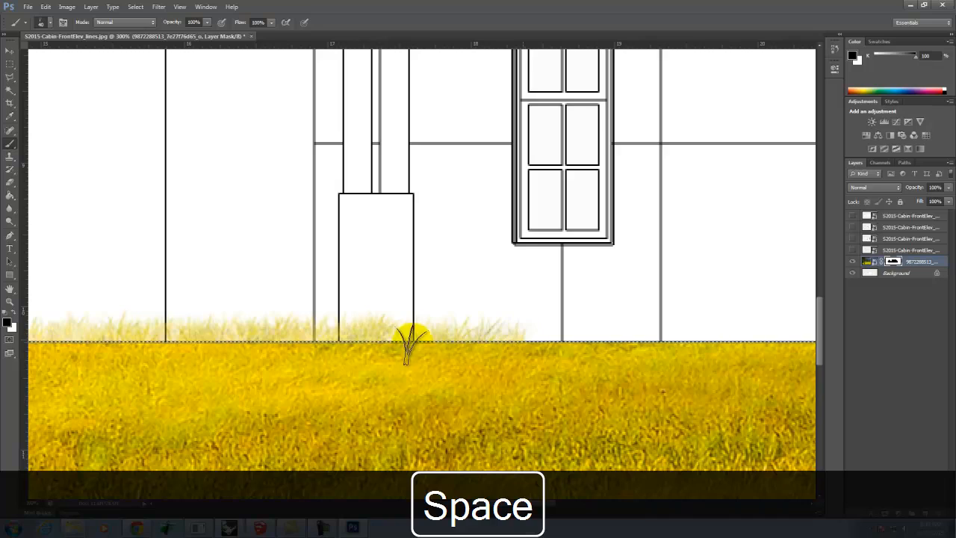
Step: Enlarge the grass brush to 60 and paint taller blades along the base from the porch to beneath the right gable's windows
{"action": "key", "text": "bracketright"}
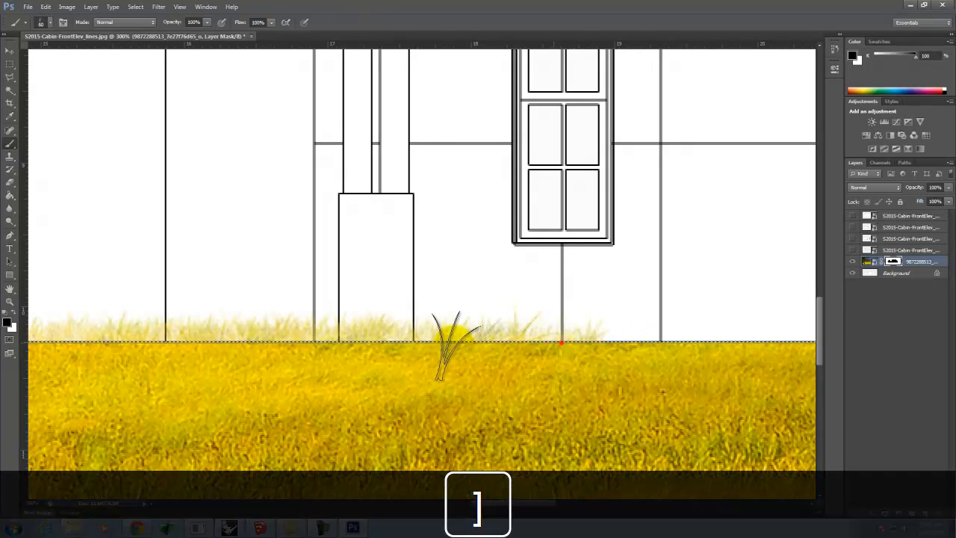
{"action": "mouse_move", "coordinate": [252, 344]}
{"action": "left_mouse_down"}
{"action": "mouse_move", "coordinate": [134, 342]}
{"action": "mouse_move", "coordinate": [537, 340]}
{"action": "left_mouse_up"}
{"action": "key", "text": "space"}
{"action": "left_click_drag", "start_coordinate": [661, 340], "coordinate": [363, 359]}
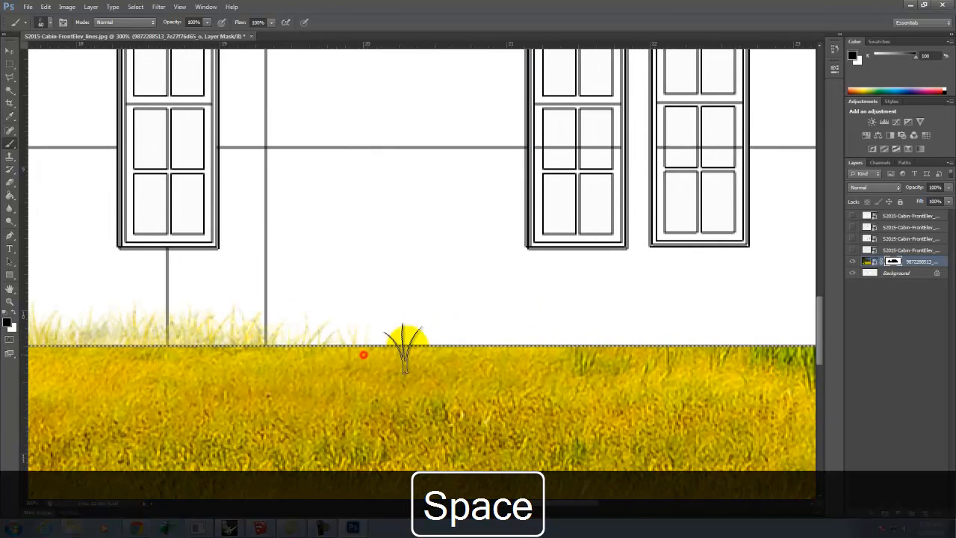
{"action": "mouse_move", "coordinate": [580, 348]}
{"action": "left_mouse_down"}
{"action": "mouse_move", "coordinate": [426, 343]}
{"action": "mouse_move", "coordinate": [416, 353]}
{"action": "left_mouse_up"}
{"action": "key", "text": "space"}
{"action": "left_click_drag", "start_coordinate": [704, 337], "coordinate": [420, 376]}
{"action": "left_click_drag", "start_coordinate": [480, 351], "coordinate": [571, 328]}
{"action": "left_click_drag", "start_coordinate": [731, 310], "coordinate": [468, 301]}
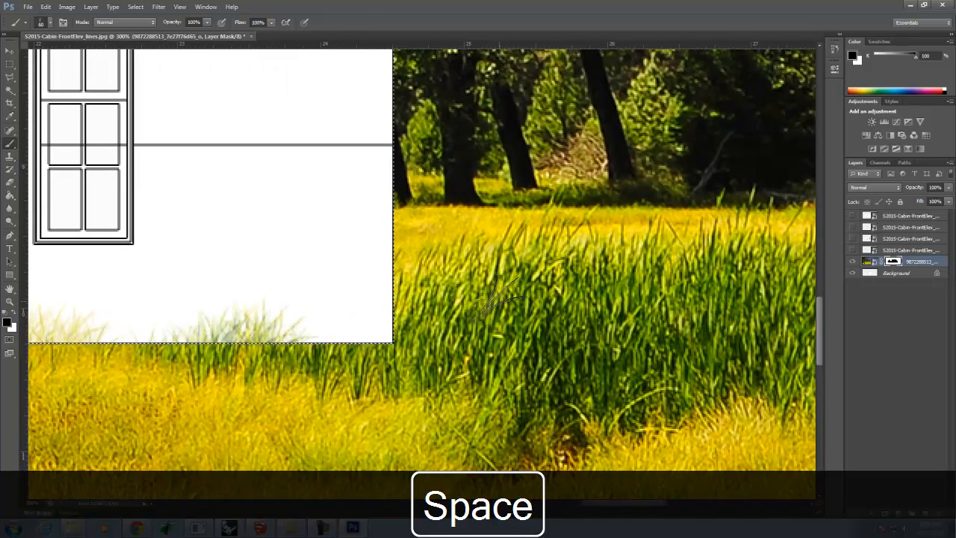
Step: Enlarge the grass brush to 150 and paint tall reeds on the mask at the right gable's outer corner
{"action": "key", "text": "]"}
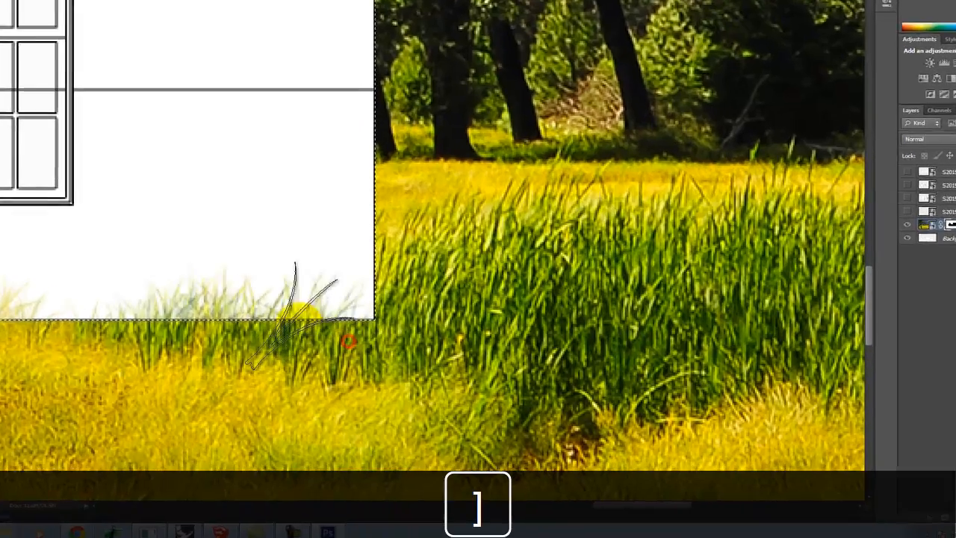
{"action": "mouse_move", "coordinate": [300, 317]}
{"action": "left_mouse_down"}
{"action": "mouse_move", "coordinate": [306, 299]}
{"action": "mouse_move", "coordinate": [349, 302]}
{"action": "mouse_move", "coordinate": [256, 303]}
{"action": "mouse_move", "coordinate": [416, 300]}
{"action": "left_mouse_up"}
{"action": "mouse_move", "coordinate": [396, 241]}
{"action": "left_mouse_down"}
{"action": "mouse_move", "coordinate": [229, 264]}
{"action": "mouse_move", "coordinate": [260, 273]}
{"action": "mouse_move", "coordinate": [218, 280]}
{"action": "left_mouse_up"}
{"action": "left_click", "coordinate": [157, 288]}
{"action": "left_click", "coordinate": [171, 310]}
{"action": "left_click_drag", "start_coordinate": [284, 311], "coordinate": [309, 310]}
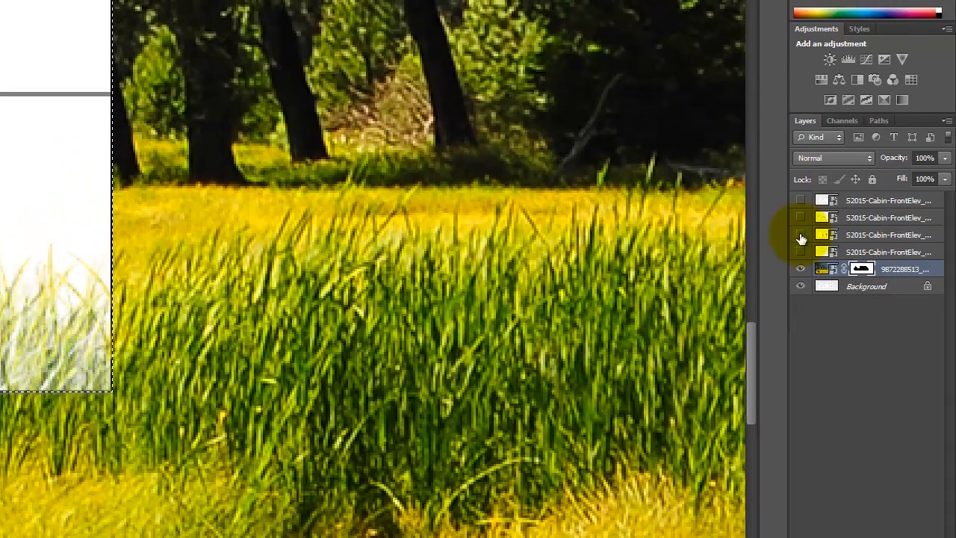
Step: Fit the whole image in view and clear the selection around the cabin
{"action": "left_click", "coordinate": [854, 268]}
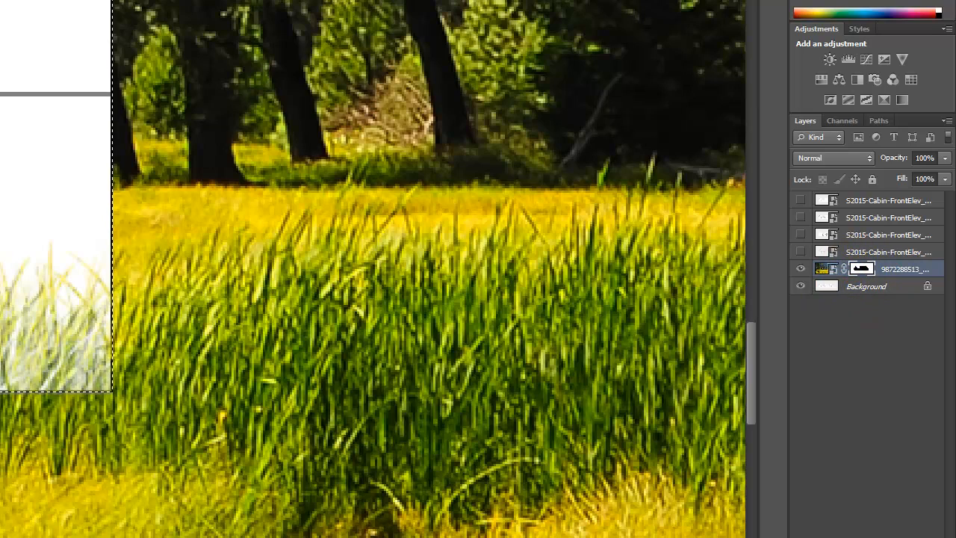
{"action": "key", "text": "ctrl+0"}
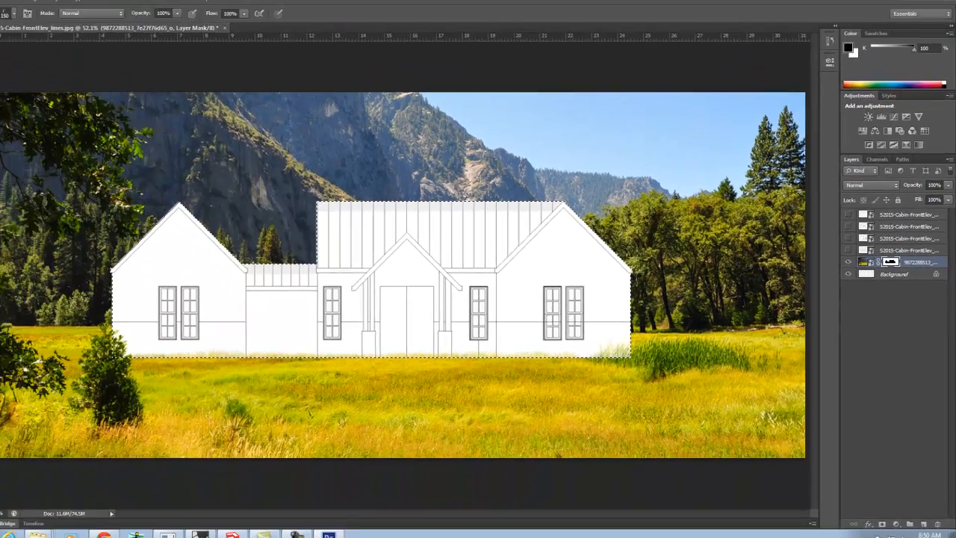
{"action": "left_click", "coordinate": [10, 64]}
{"action": "left_click", "coordinate": [384, 334]}
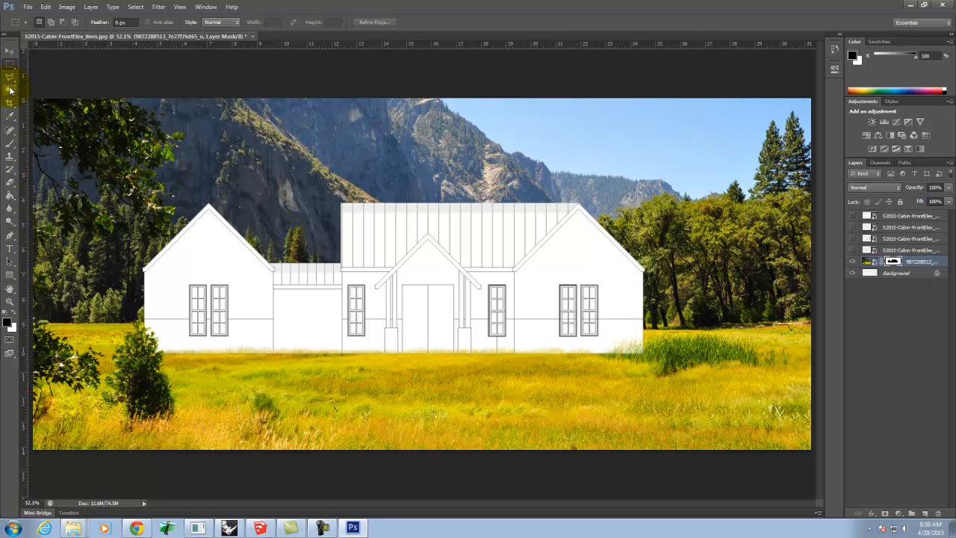
Step: With a small hard round brush, paint white on the mask along the right gable's base to cover the ground line
{"action": "left_click", "coordinate": [10, 147]}
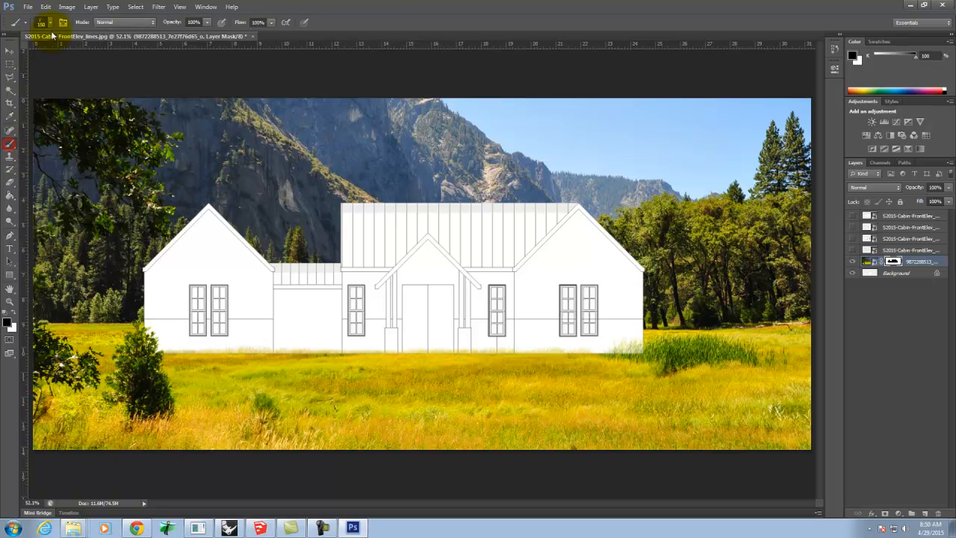
{"action": "left_click", "coordinate": [50, 23]}
{"action": "scroll", "coordinate": [112, 95], "scroll_direction": "up", "scroll_amount": 5}
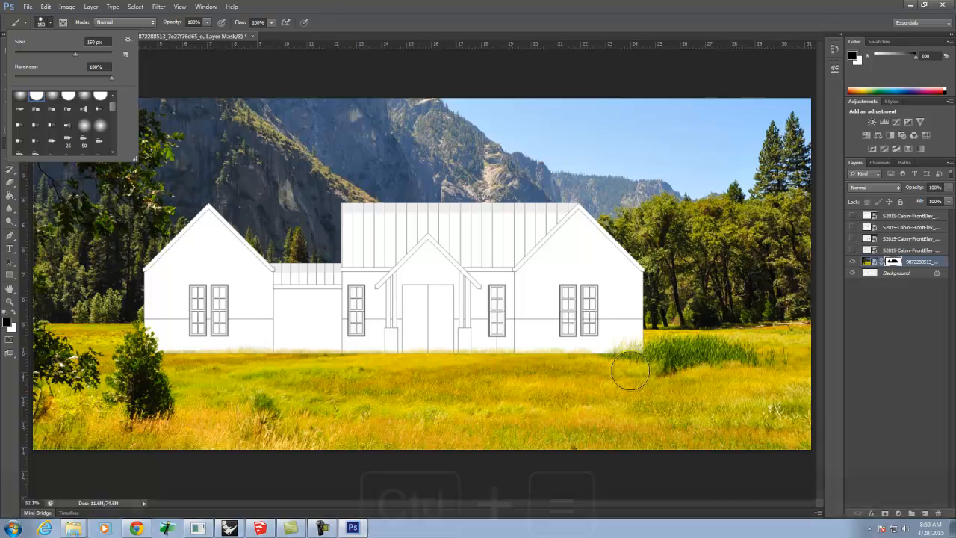
{"action": "key", "text": "ctrl+equal"}
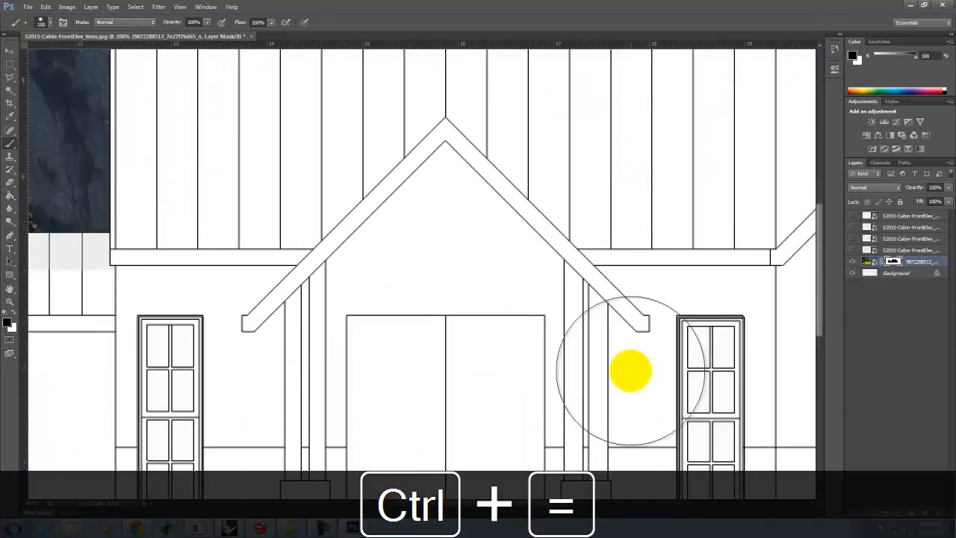
{"action": "left_click_drag", "start_coordinate": [659, 369], "coordinate": [373, 222]}
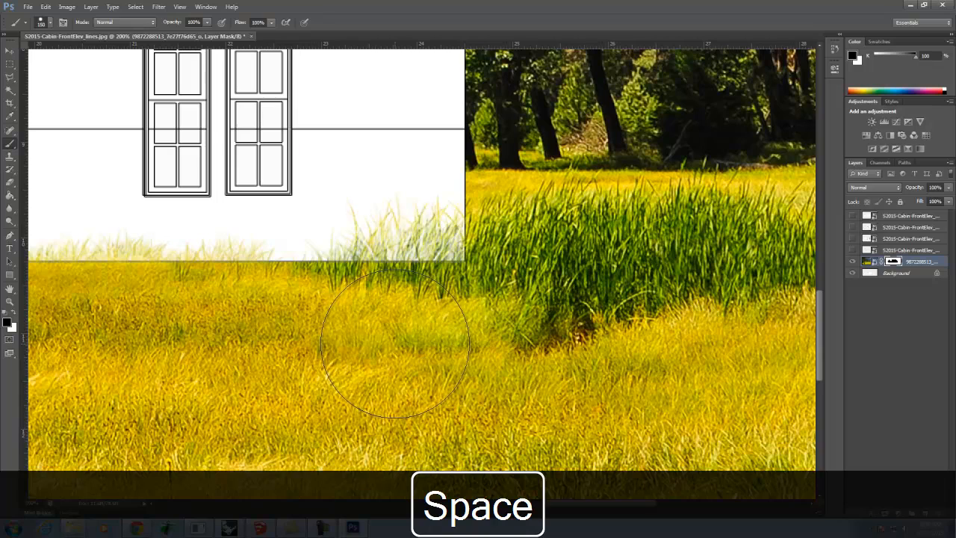
{"action": "key", "text": "bracketleft"}
{"action": "key", "text": "bracketleft"}
{"action": "key", "text": "bracketleft"}
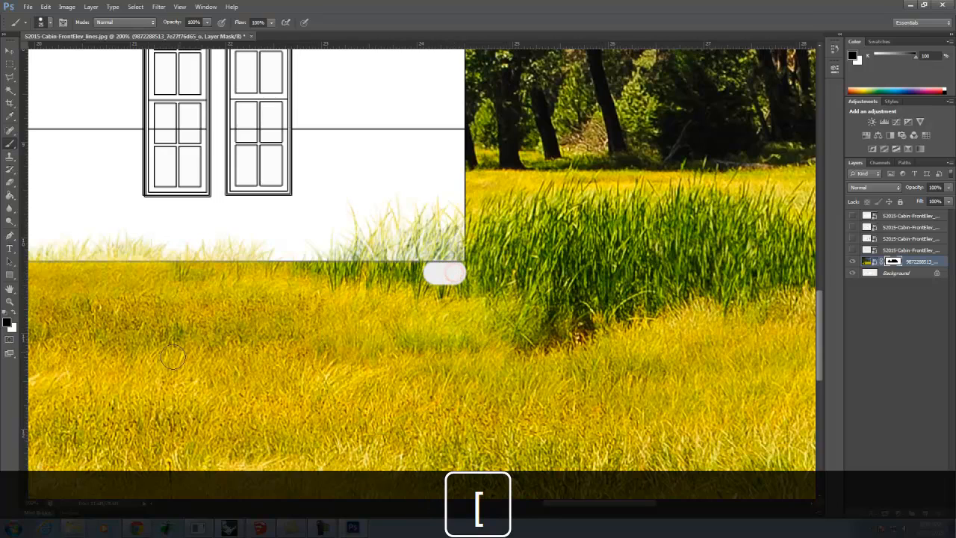
{"action": "left_click", "coordinate": [15, 317]}
{"action": "left_click", "coordinate": [431, 277]}
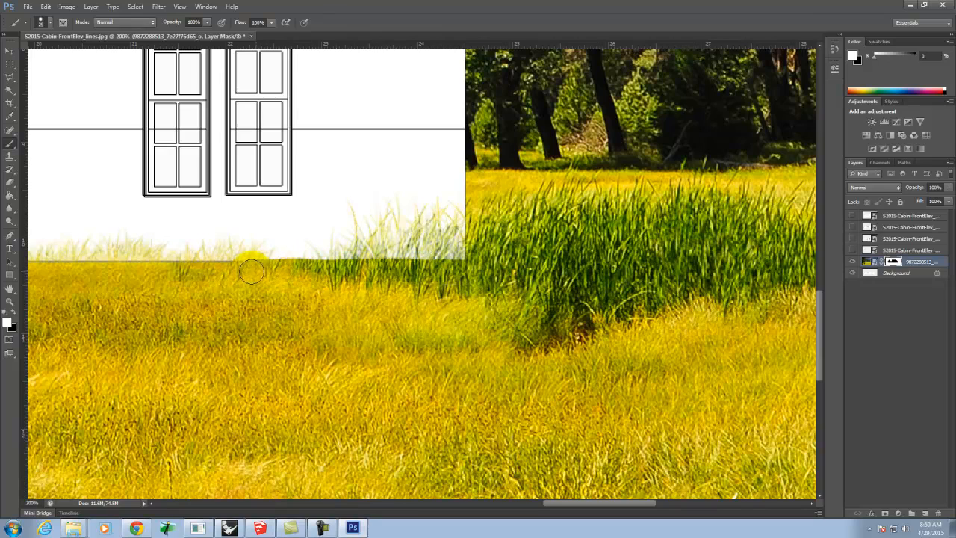
{"action": "mouse_move", "coordinate": [394, 267]}
{"action": "left_mouse_down"}
{"action": "mouse_move", "coordinate": [399, 247]}
{"action": "mouse_move", "coordinate": [354, 222]}
{"action": "mouse_move", "coordinate": [401, 241]}
{"action": "mouse_move", "coordinate": [383, 247]}
{"action": "mouse_move", "coordinate": [396, 217]}
{"action": "left_mouse_up"}
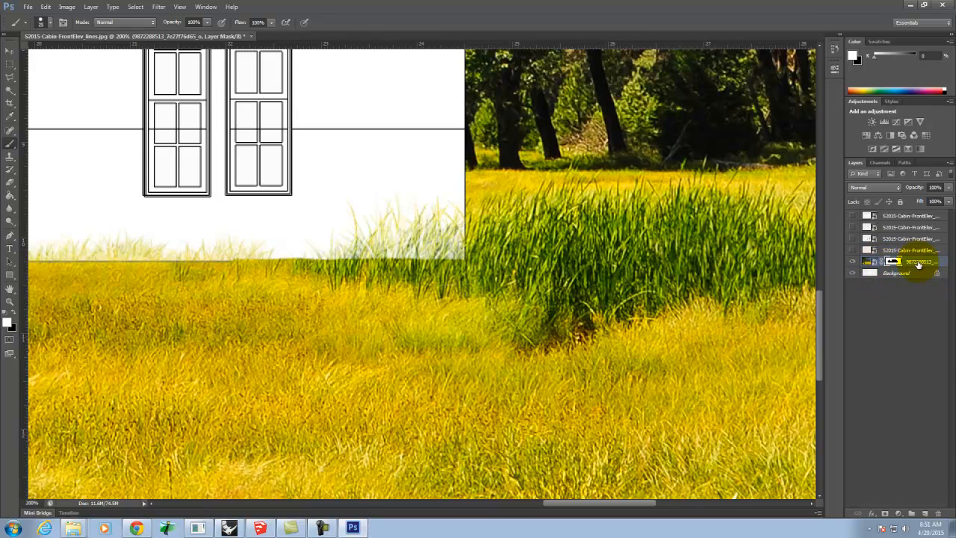
Step: Rasterize the meadow photo layer
{"action": "right_click", "coordinate": [894, 264]}
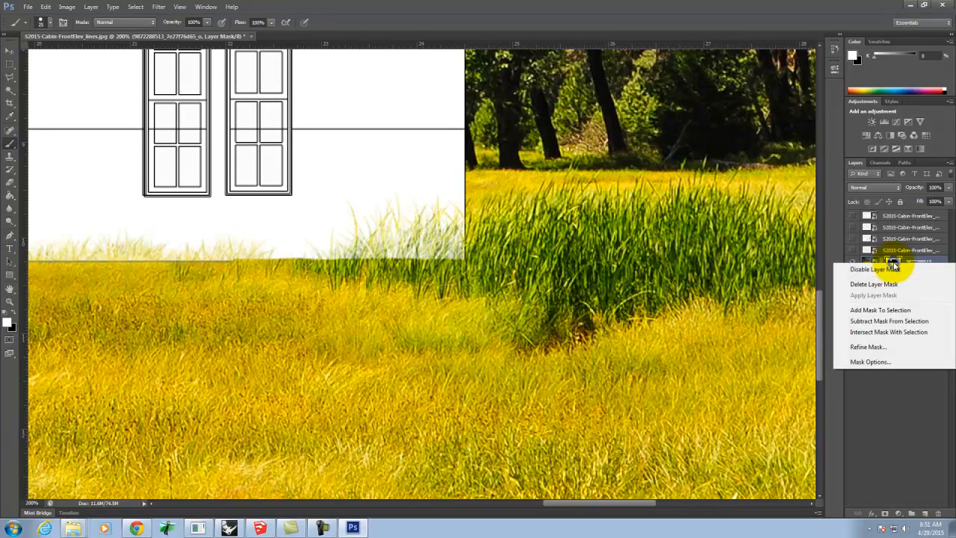
{"action": "left_click", "coordinate": [896, 383]}
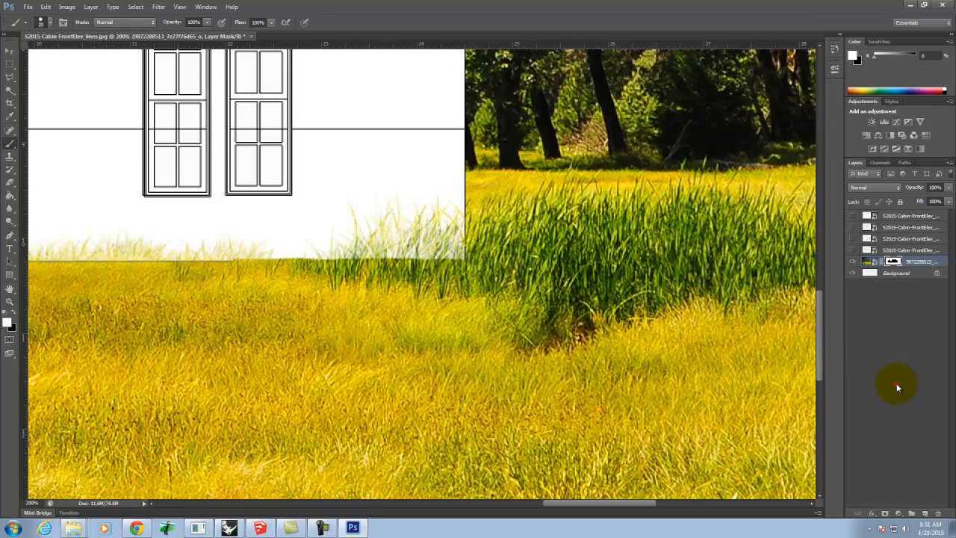
{"action": "right_click", "coordinate": [925, 263]}
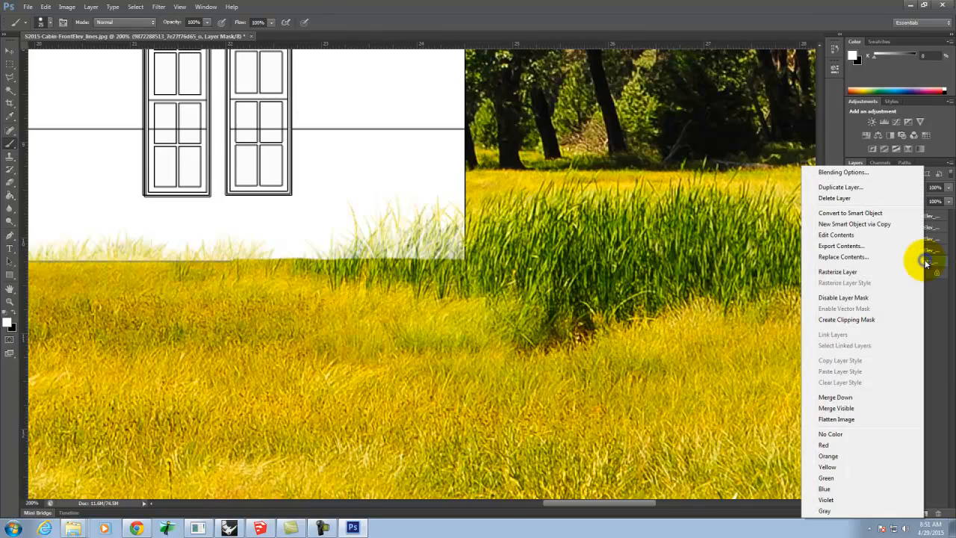
{"action": "left_click", "coordinate": [871, 273]}
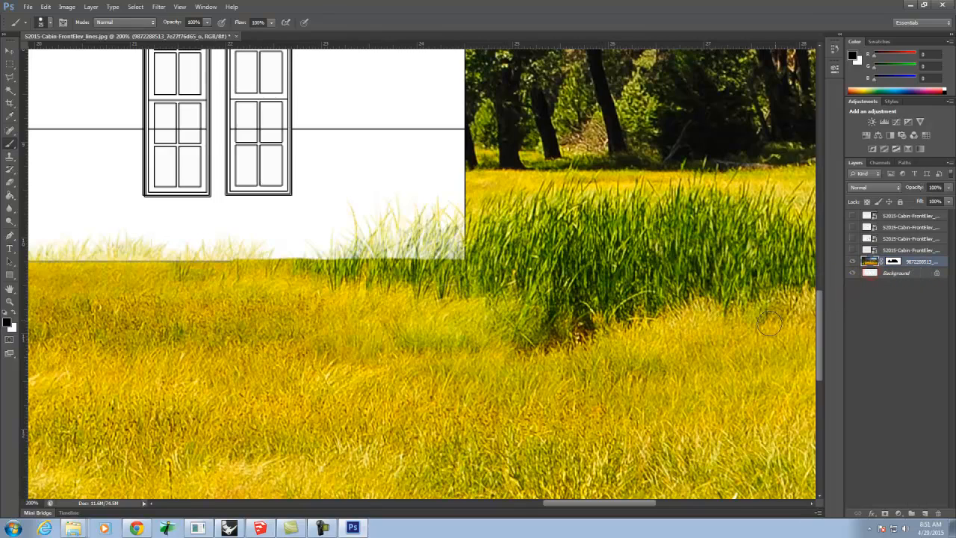
Step: Apply the layer mask permanently to the rasterized meadow photo layer
{"action": "right_click", "coordinate": [909, 263]}
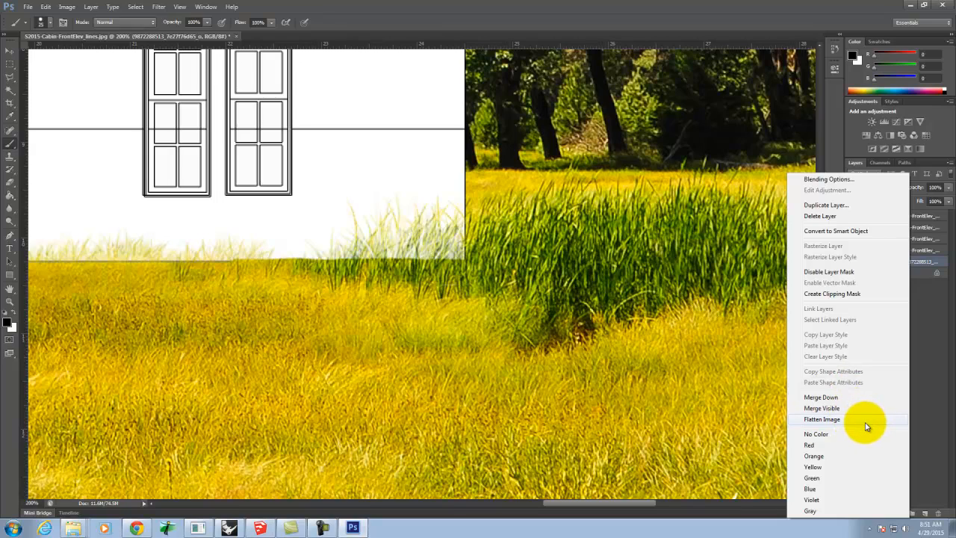
{"action": "left_click", "coordinate": [935, 353]}
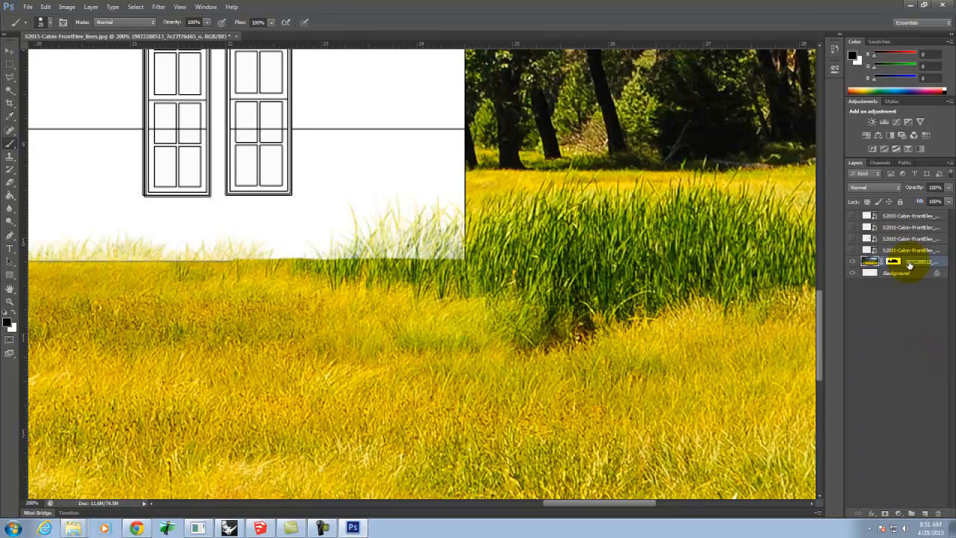
{"action": "right_click", "coordinate": [895, 264]}
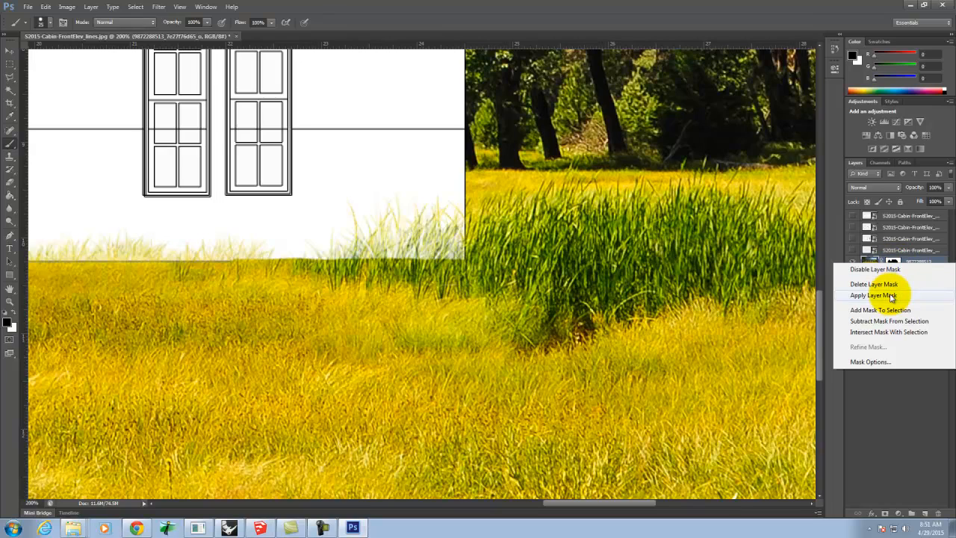
{"action": "left_click", "coordinate": [891, 296]}
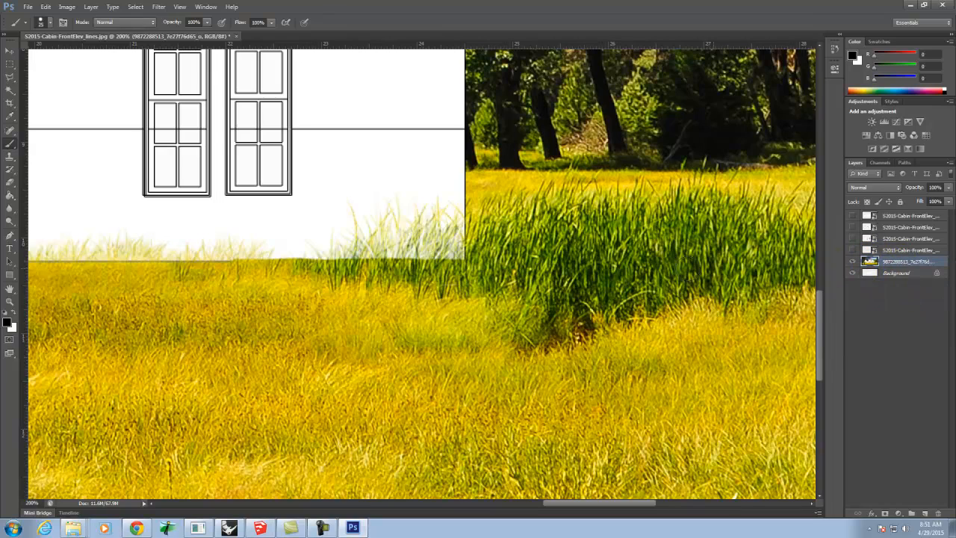
Step: Hide the Background layer and give the Clone Stamp tool a grass-shaped brush tip
{"action": "left_click", "coordinate": [853, 272]}
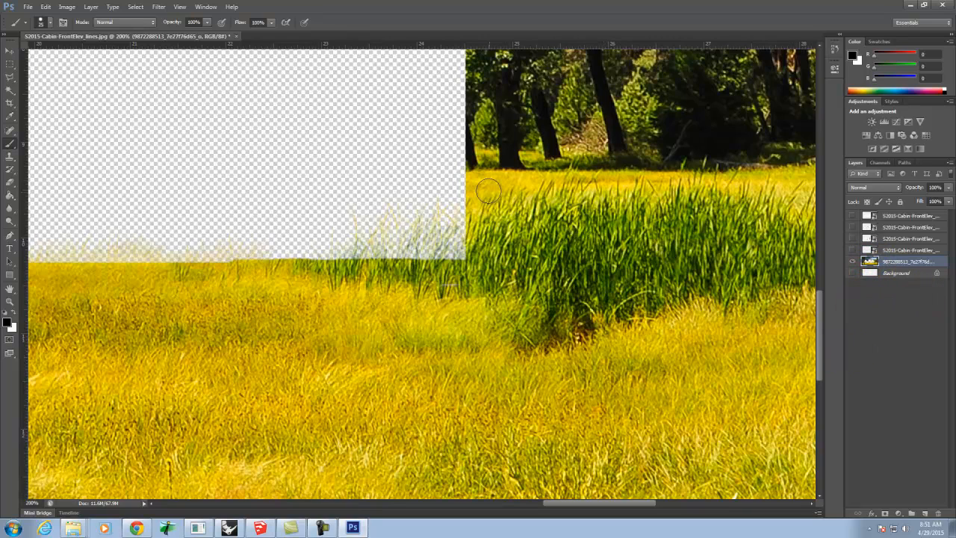
{"action": "left_click", "coordinate": [10, 159]}
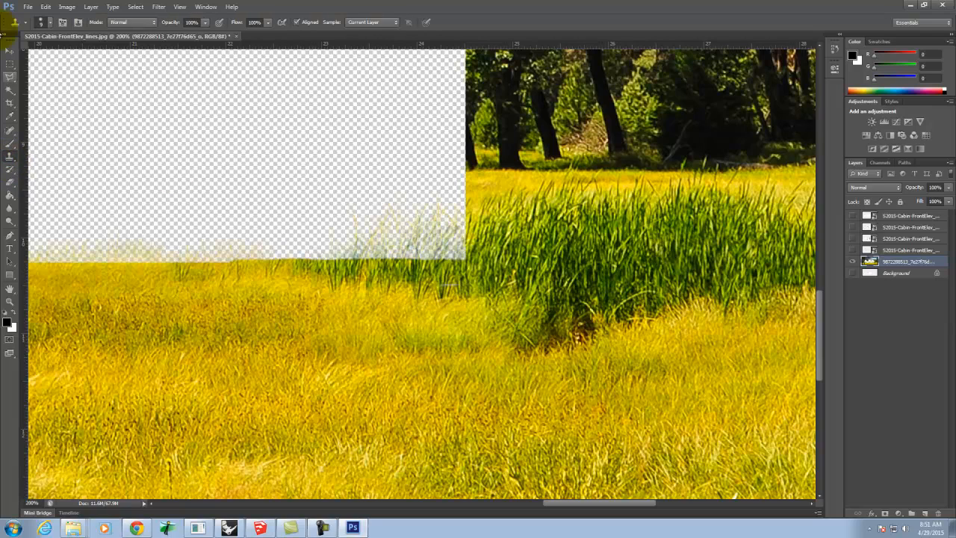
{"action": "left_click", "coordinate": [45, 22]}
{"action": "left_click", "coordinate": [114, 112]}
{"action": "left_click_drag", "start_coordinate": [116, 117], "coordinate": [117, 128]}
{"action": "left_click", "coordinate": [100, 116]}
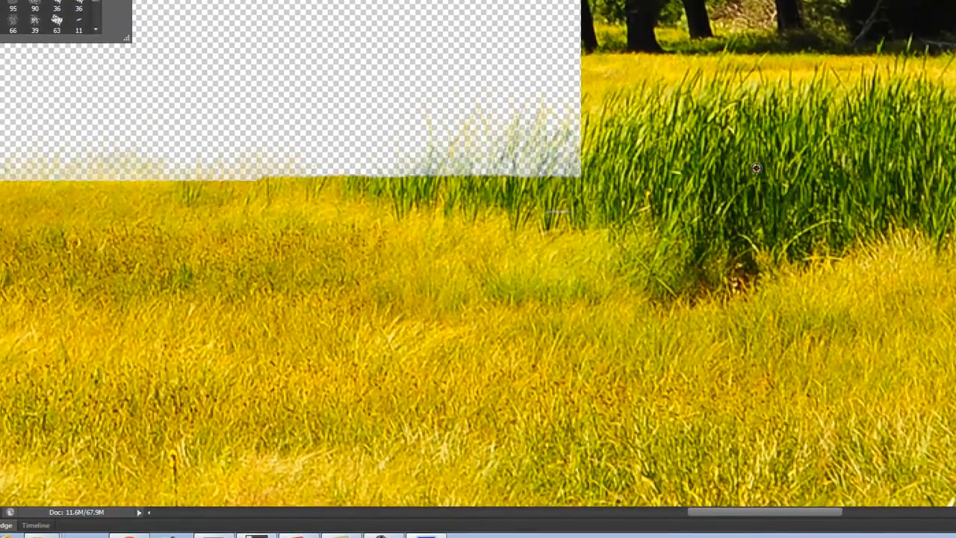
Step: Clone green reeds over the lower corner of the right gable, reducing the grass brush for the shorter blades below it
{"action": "left_click", "coordinate": [452, 246]}
{"action": "mouse_move", "coordinate": [567, 163]}
{"action": "left_mouse_down"}
{"action": "mouse_move", "coordinate": [433, 166]}
{"action": "mouse_move", "coordinate": [609, 171]}
{"action": "mouse_move", "coordinate": [575, 178]}
{"action": "mouse_move", "coordinate": [607, 181]}
{"action": "left_mouse_up"}
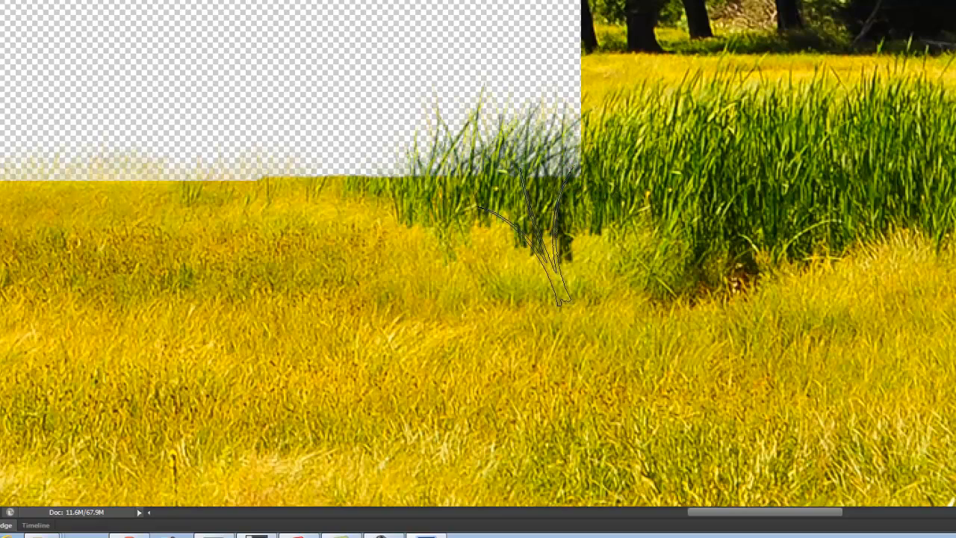
{"action": "key", "text": "["}
{"action": "key", "text": "["}
{"action": "key", "text": "["}
{"action": "key", "text": "["}
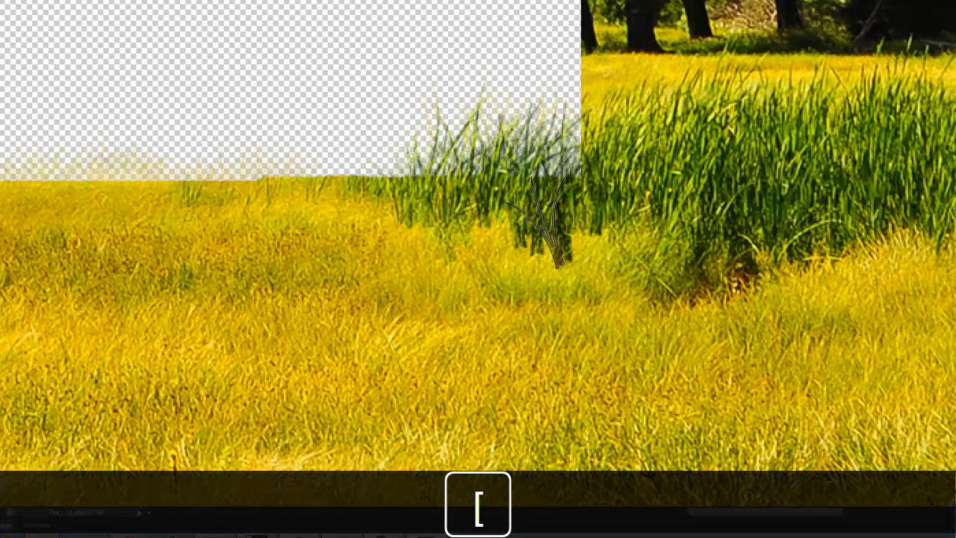
{"action": "left_click", "coordinate": [584, 253]}
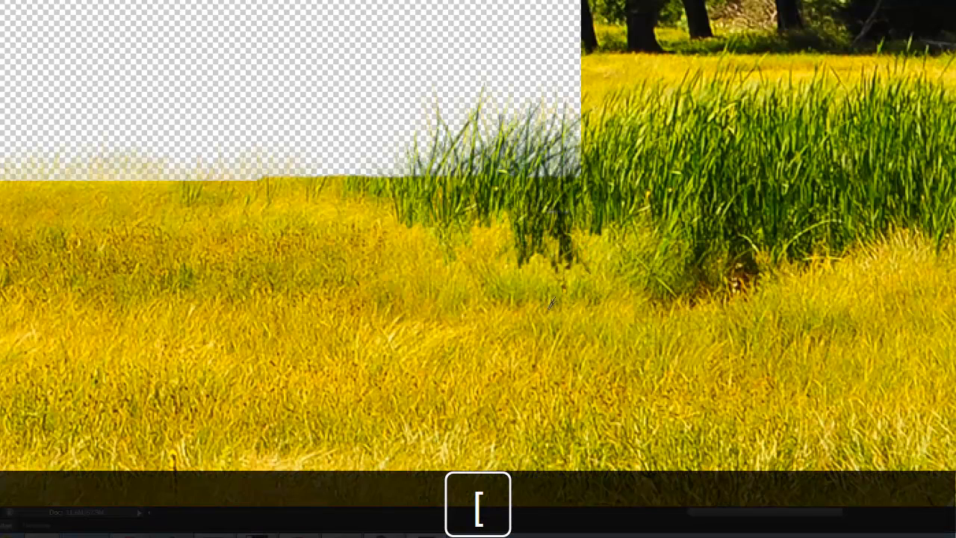
{"action": "mouse_move", "coordinate": [584, 258]}
{"action": "left_mouse_down"}
{"action": "mouse_move", "coordinate": [526, 249]}
{"action": "mouse_move", "coordinate": [533, 236]}
{"action": "left_mouse_up"}
Step: Clone yellow grass blades along the right gable's base, from the reeds toward the porch, adjusting the brush size
{"action": "mouse_move", "coordinate": [357, 205]}
{"action": "left_mouse_down"}
{"action": "mouse_move", "coordinate": [267, 183]}
{"action": "mouse_move", "coordinate": [287, 218]}
{"action": "left_mouse_up"}
{"action": "key", "text": "space"}
{"action": "left_click_drag", "start_coordinate": [233, 198], "coordinate": [687, 254]}
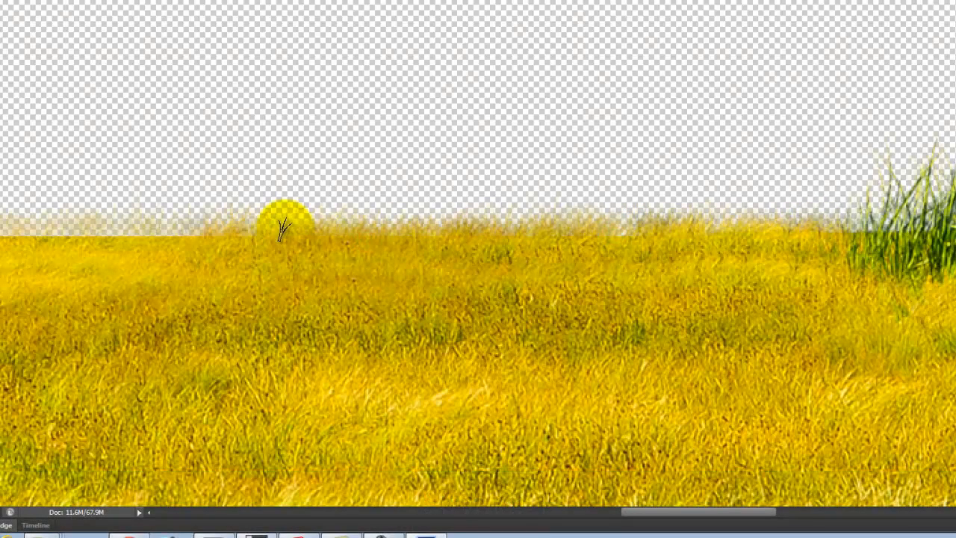
{"action": "key", "text": "bracketright"}
{"action": "mouse_move", "coordinate": [379, 234]}
{"action": "left_mouse_down"}
{"action": "mouse_move", "coordinate": [337, 235]}
{"action": "mouse_move", "coordinate": [644, 240]}
{"action": "left_mouse_up"}
{"action": "mouse_move", "coordinate": [499, 242]}
{"action": "left_mouse_down"}
{"action": "mouse_move", "coordinate": [698, 234]}
{"action": "mouse_move", "coordinate": [863, 242]}
{"action": "left_mouse_up"}
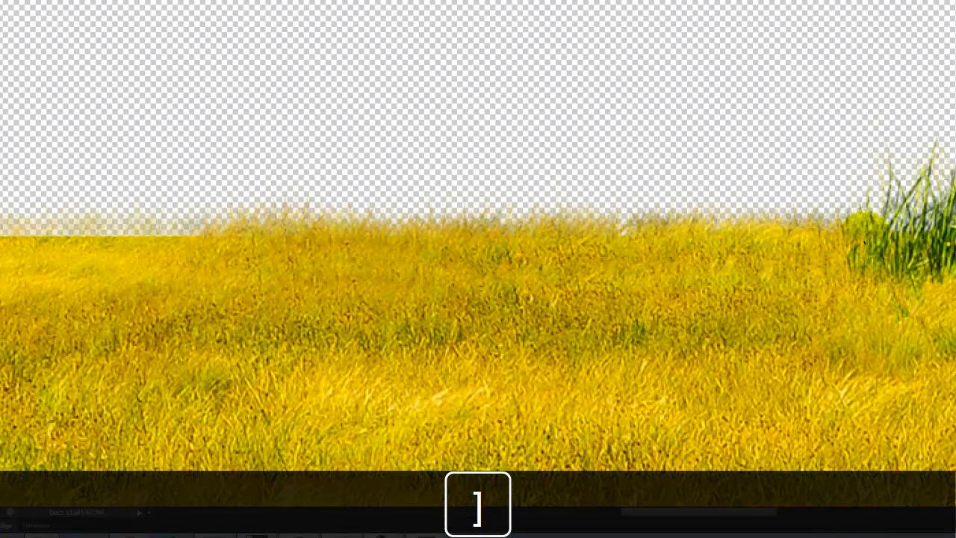
Step: Continue cloning yellow grass blades over the straight edge along the base of the central porch
{"action": "key", "text": "space"}
{"action": "left_click_drag", "start_coordinate": [203, 234], "coordinate": [751, 273]}
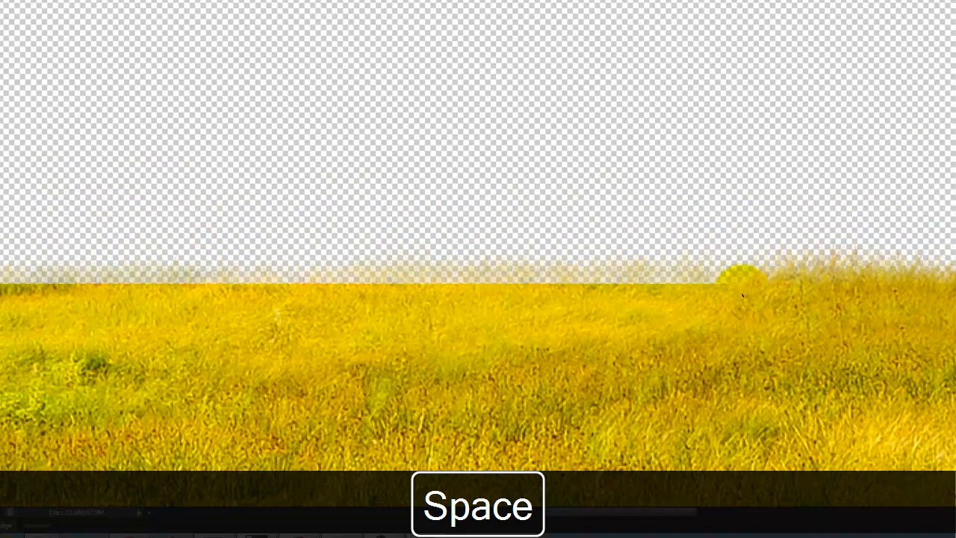
{"action": "left_click", "coordinate": [734, 290]}
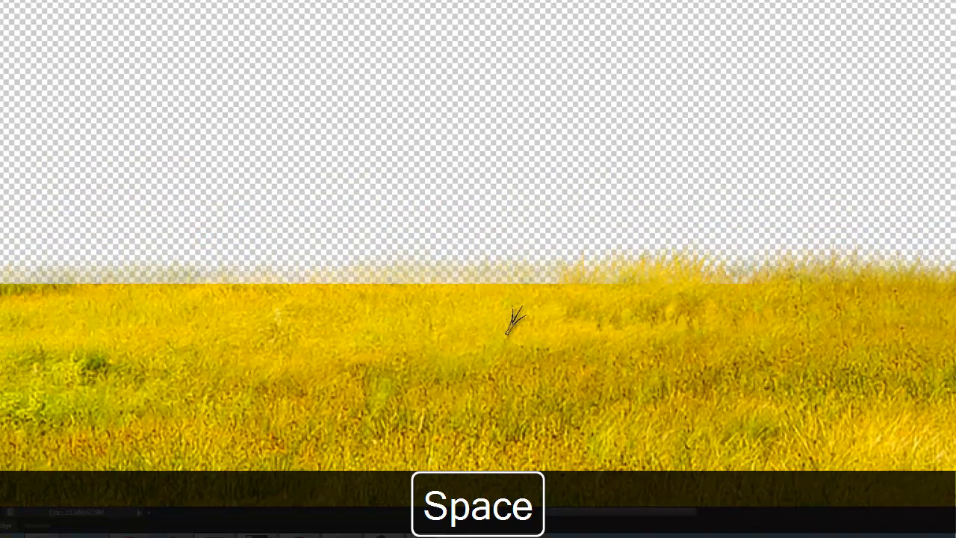
{"action": "mouse_move", "coordinate": [298, 306]}
{"action": "left_mouse_down"}
{"action": "mouse_move", "coordinate": [427, 284]}
{"action": "mouse_move", "coordinate": [590, 286]}
{"action": "mouse_move", "coordinate": [125, 275]}
{"action": "mouse_move", "coordinate": [185, 284]}
{"action": "mouse_move", "coordinate": [53, 266]}
{"action": "mouse_move", "coordinate": [85, 278]}
{"action": "left_mouse_up"}
Step: Clone grass from freshly sampled spots along the base between the porch and the left gable
{"action": "key", "text": "space"}
{"action": "left_click_drag", "start_coordinate": [192, 256], "coordinate": [912, 227]}
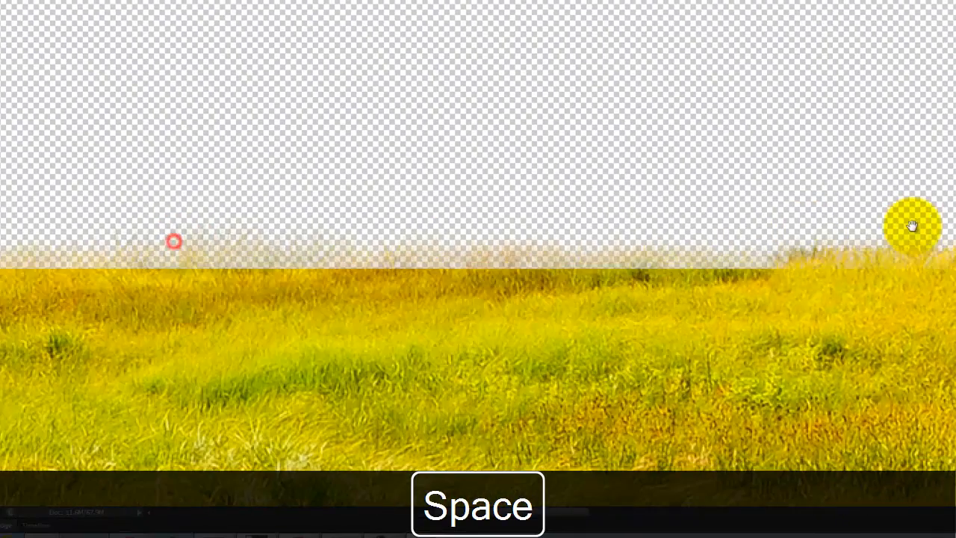
{"action": "mouse_move", "coordinate": [772, 279]}
{"action": "left_mouse_down"}
{"action": "mouse_move", "coordinate": [695, 282]}
{"action": "mouse_move", "coordinate": [781, 283]}
{"action": "mouse_move", "coordinate": [658, 281]}
{"action": "left_mouse_up"}
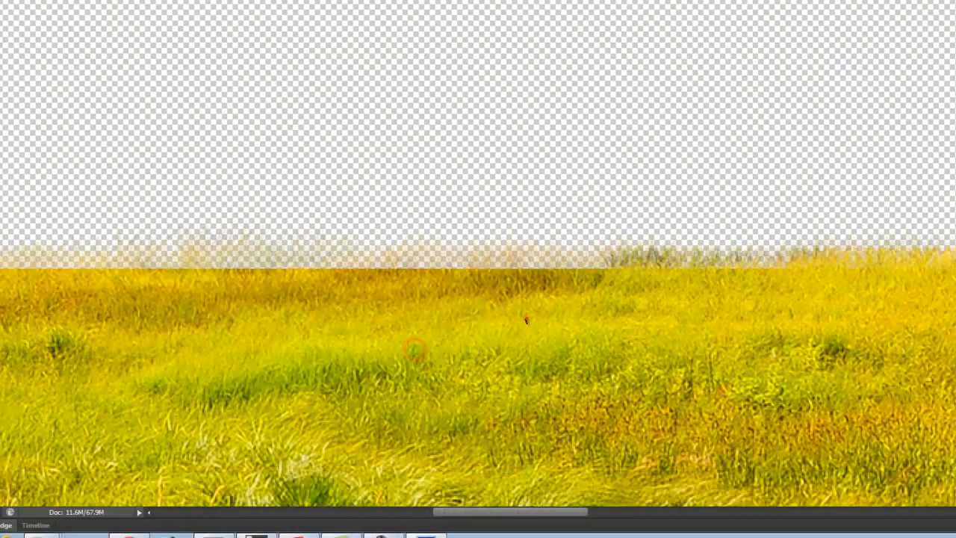
{"action": "key", "text": "super"}
{"action": "left_click", "coordinate": [625, 323]}
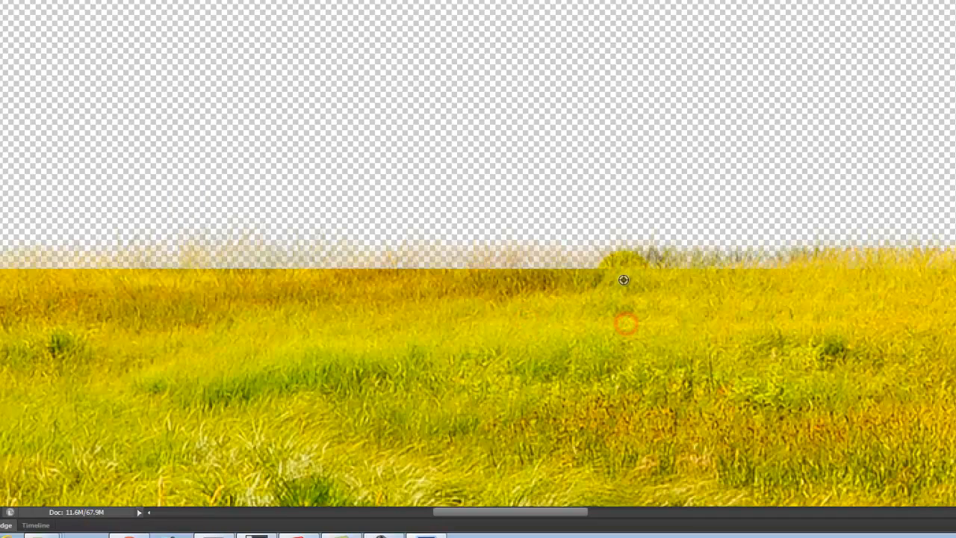
{"action": "left_click_drag", "start_coordinate": [493, 275], "coordinate": [296, 289]}
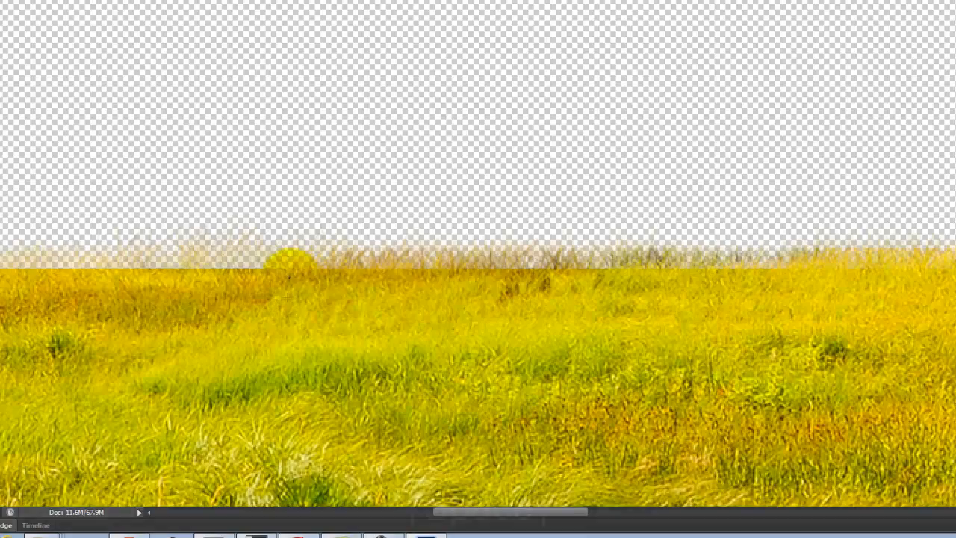
Step: Clone taller grass blades over the straight edge along the left gable's base, sampling nearby grass
{"action": "key", "text": "space"}
{"action": "left_click_drag", "start_coordinate": [360, 248], "coordinate": [908, 247]}
{"action": "mouse_move", "coordinate": [525, 256]}
{"action": "left_mouse_down"}
{"action": "mouse_move", "coordinate": [433, 252]}
{"action": "mouse_move", "coordinate": [449, 263]}
{"action": "mouse_move", "coordinate": [255, 269]}
{"action": "left_mouse_up"}
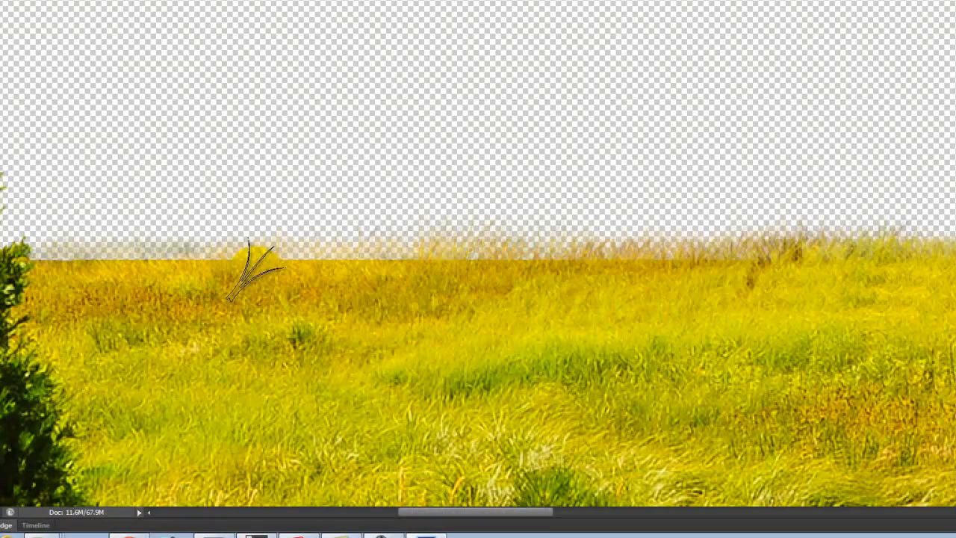
{"action": "left_click", "coordinate": [289, 303], "text": "alt"}
{"action": "mouse_move", "coordinate": [166, 245]}
{"action": "left_mouse_down"}
{"action": "mouse_move", "coordinate": [209, 261]}
{"action": "mouse_move", "coordinate": [490, 271]}
{"action": "left_mouse_up"}
{"action": "left_click", "coordinate": [348, 300], "text": "alt"}
Step: Resample grass to vary the blades at the left gable's base, show the Background layer again and review the whole grass line
{"action": "left_click", "coordinate": [148, 272], "text": "alt"}
{"action": "left_click", "coordinate": [180, 283], "text": "alt"}
{"action": "mouse_move", "coordinate": [103, 267]}
{"action": "left_mouse_down"}
{"action": "mouse_move", "coordinate": [39, 264]}
{"action": "mouse_move", "coordinate": [107, 264]}
{"action": "left_mouse_up"}
{"action": "left_click", "coordinate": [265, 282], "text": "alt"}
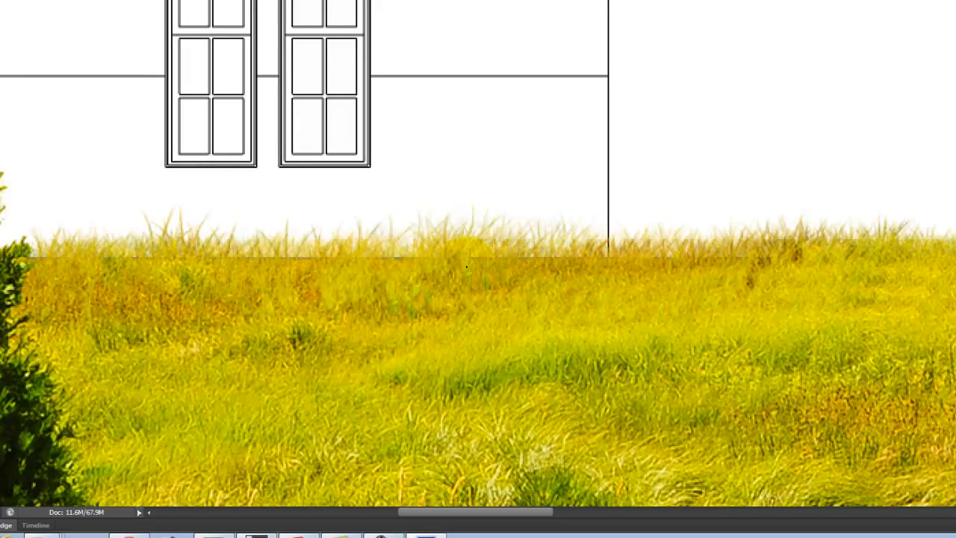
{"action": "key", "text": "ctrl+minus"}
{"action": "key", "text": "ctrl+minus"}
{"action": "key", "text": "ctrl+minus"}
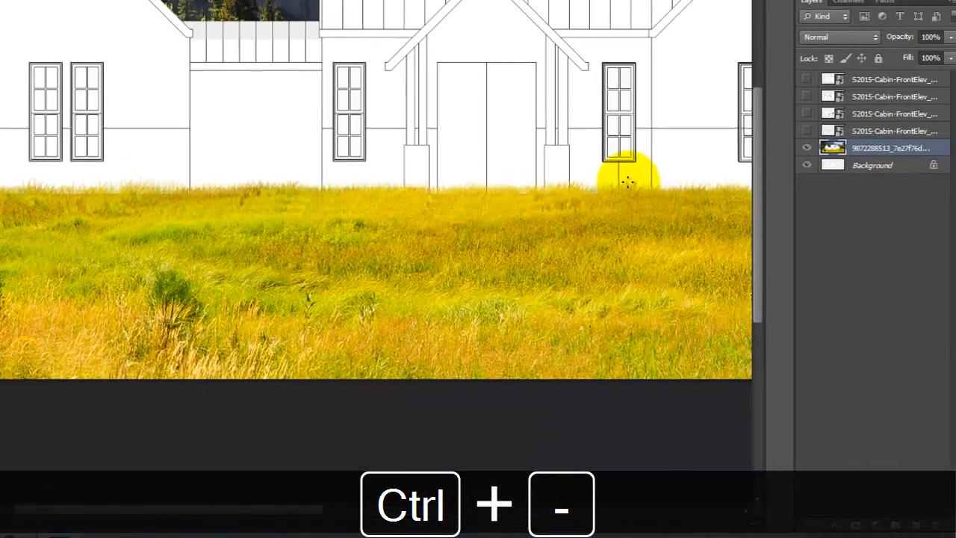
{"action": "left_click_drag", "start_coordinate": [704, 186], "coordinate": [372, 198]}
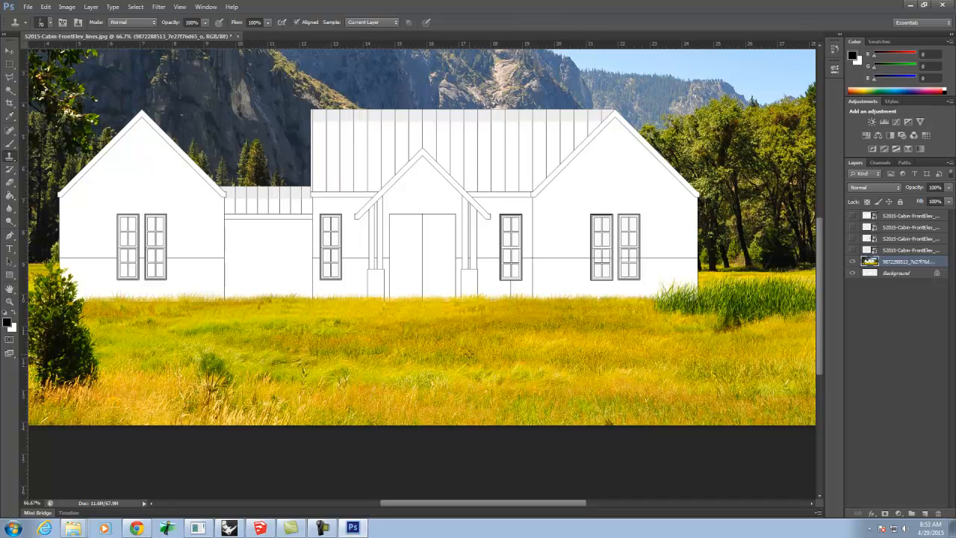
{"action": "scroll", "coordinate": [484, 333], "scroll_direction": "up", "scroll_amount": 2}
{"action": "left_click", "coordinate": [484, 334]}
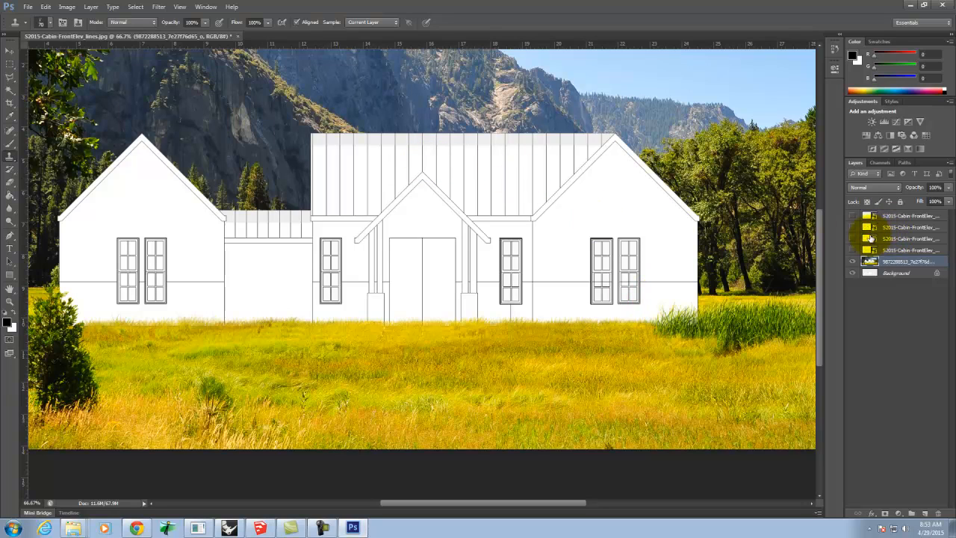
Step: Show the shadows layer and add a layer named D&B above it in Overlay mode, filled with 50% gray
{"action": "left_click", "coordinate": [852, 239]}
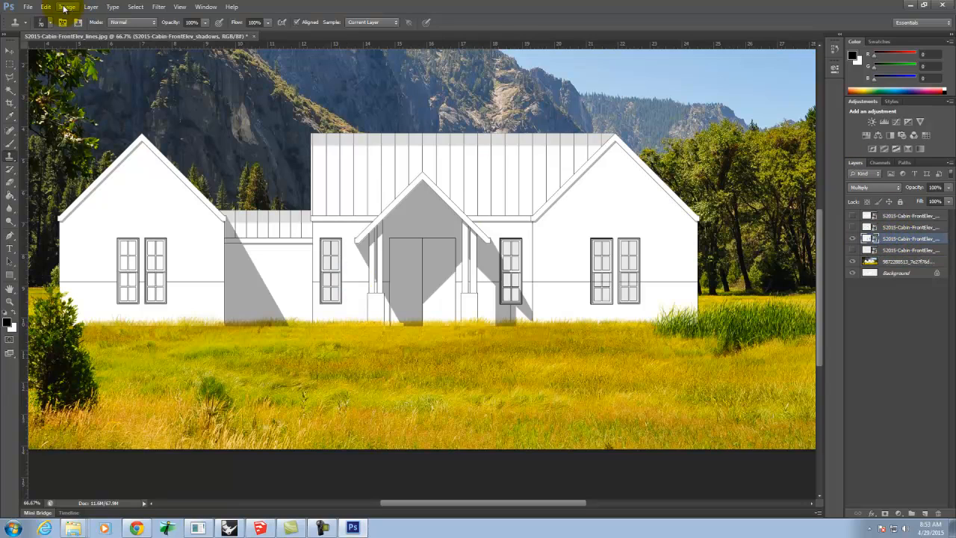
{"action": "left_click", "coordinate": [92, 7]}
{"action": "mouse_move", "coordinate": [94, 18]}
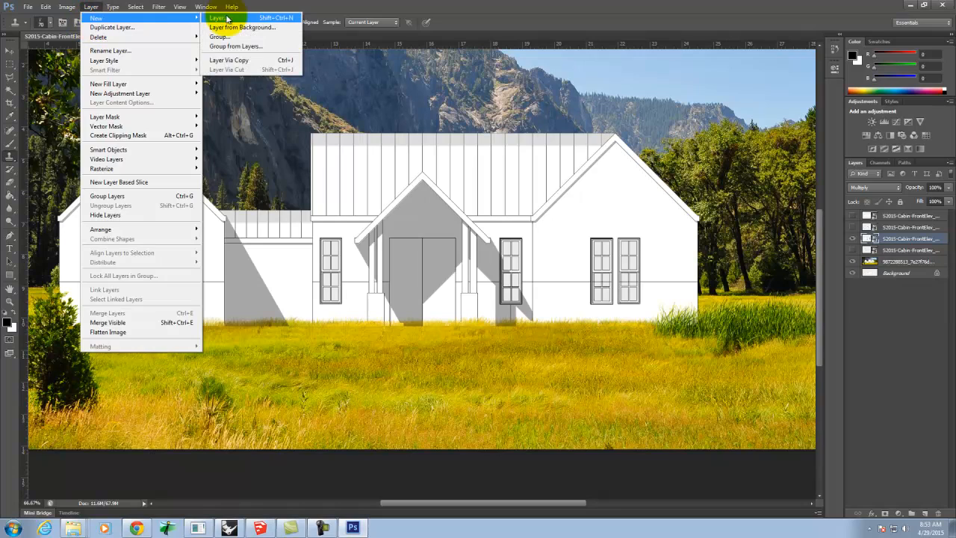
{"action": "left_click", "coordinate": [226, 18]}
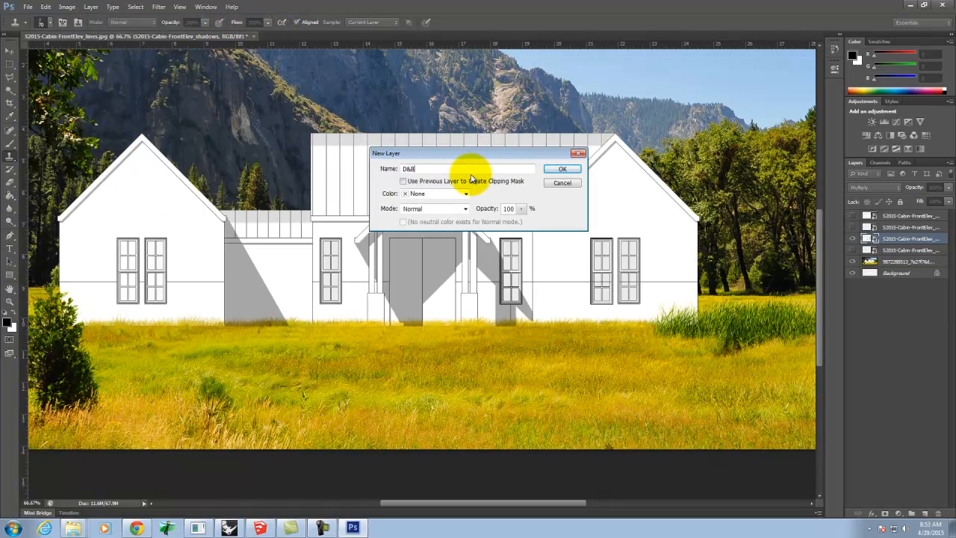
{"action": "left_click", "coordinate": [460, 209]}
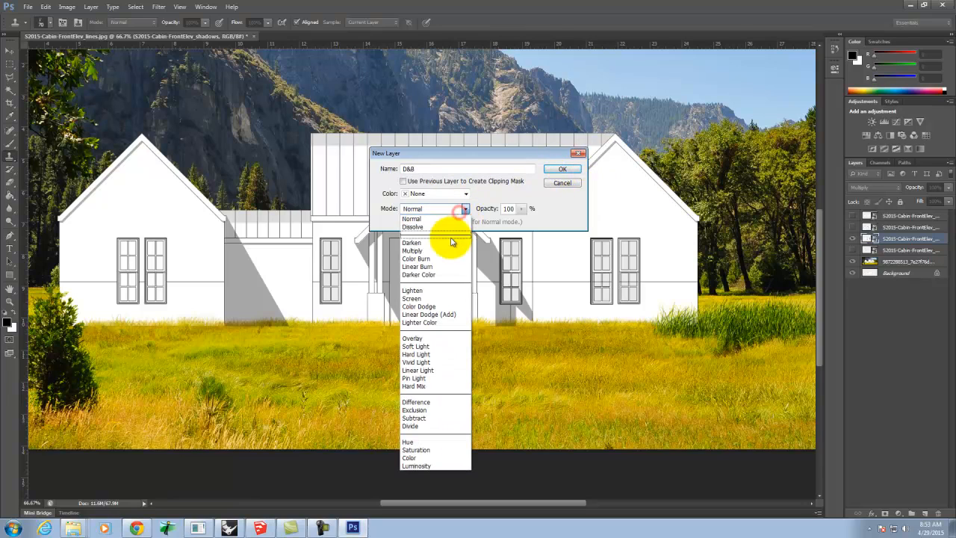
{"action": "left_click", "coordinate": [422, 338]}
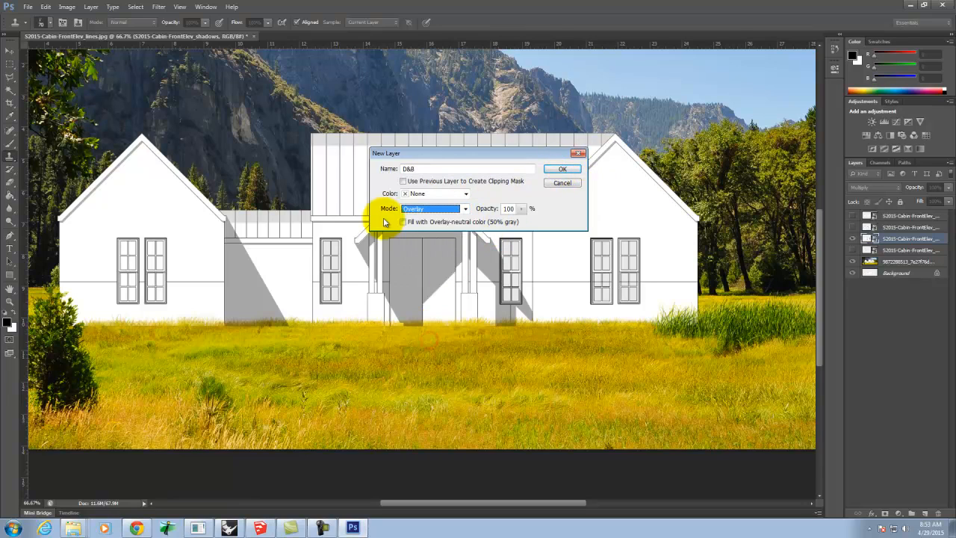
{"action": "left_click", "coordinate": [404, 221]}
{"action": "left_click", "coordinate": [566, 169]}
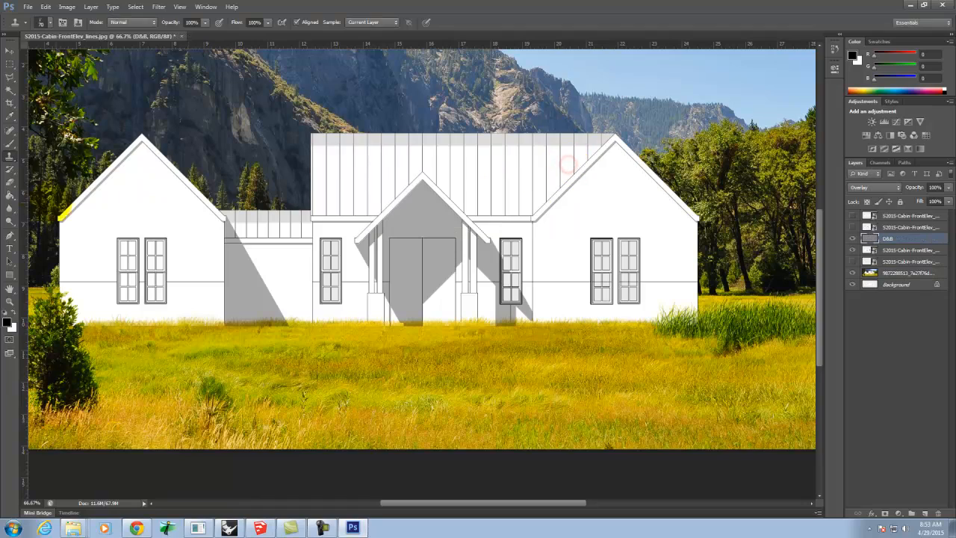
Step: With a smaller Burn tool brush, darken the shadow on the recessed wall beside the left gable
{"action": "left_click", "coordinate": [10, 222]}
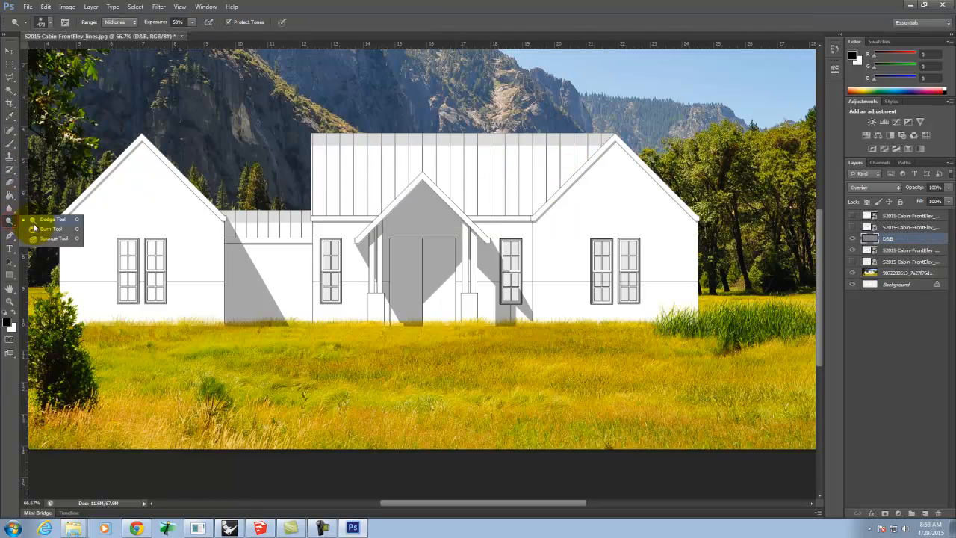
{"action": "left_click", "coordinate": [39, 229]}
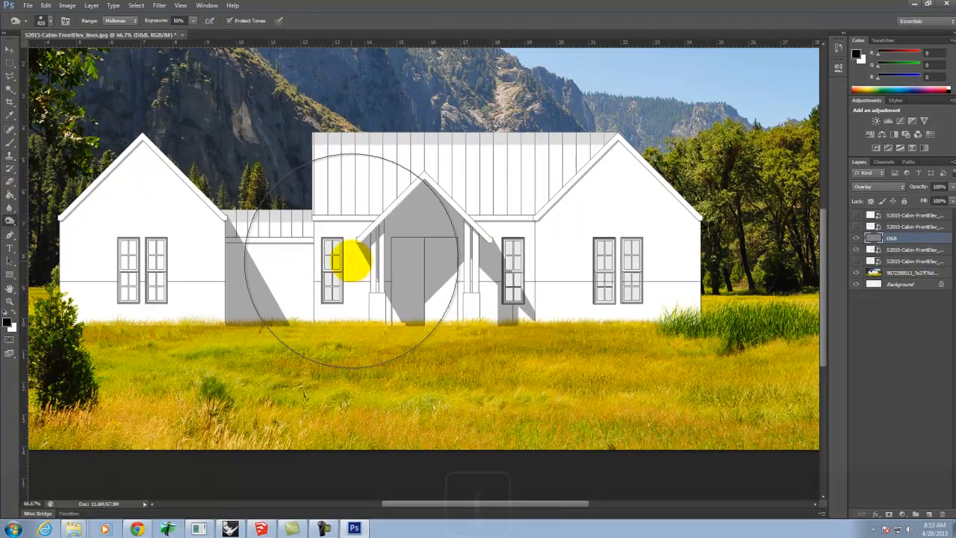
{"action": "key", "text": "bracketleft"}
{"action": "key", "text": "bracketleft"}
{"action": "key", "text": "bracketleft"}
{"action": "key", "text": "bracketleft"}
{"action": "key", "text": "bracketleft"}
{"action": "key", "text": "bracketleft"}
{"action": "key", "text": "bracketleft"}
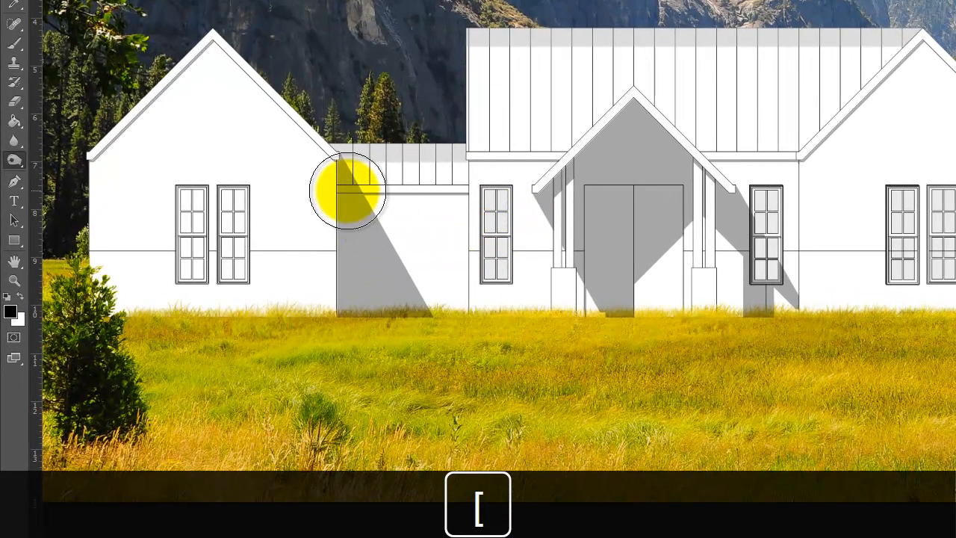
{"action": "mouse_move", "coordinate": [341, 167]}
{"action": "left_mouse_down"}
{"action": "mouse_move", "coordinate": [351, 299]}
{"action": "mouse_move", "coordinate": [355, 148]}
{"action": "mouse_move", "coordinate": [345, 323]}
{"action": "mouse_move", "coordinate": [341, 140]}
{"action": "mouse_move", "coordinate": [354, 266]}
{"action": "mouse_move", "coordinate": [364, 204]}
{"action": "mouse_move", "coordinate": [369, 273]}
{"action": "left_mouse_up"}
{"action": "mouse_move", "coordinate": [369, 273]}
{"action": "left_mouse_down"}
{"action": "mouse_move", "coordinate": [365, 216]}
{"action": "mouse_move", "coordinate": [384, 282]}
{"action": "left_mouse_up"}
Step: Burn the shadow under the porch gable, adjusting the brush size to darken the area above and around the door
{"action": "mouse_move", "coordinate": [565, 185]}
{"action": "left_mouse_down"}
{"action": "mouse_move", "coordinate": [601, 156]}
{"action": "mouse_move", "coordinate": [572, 171]}
{"action": "left_mouse_up"}
{"action": "mouse_move", "coordinate": [572, 170]}
{"action": "left_mouse_down"}
{"action": "mouse_move", "coordinate": [608, 127]}
{"action": "mouse_move", "coordinate": [575, 154]}
{"action": "mouse_move", "coordinate": [587, 158]}
{"action": "mouse_move", "coordinate": [623, 115]}
{"action": "mouse_move", "coordinate": [628, 158]}
{"action": "mouse_move", "coordinate": [604, 160]}
{"action": "mouse_move", "coordinate": [668, 134]}
{"action": "mouse_move", "coordinate": [634, 159]}
{"action": "left_mouse_up"}
{"action": "key", "text": "bracketleft"}
{"action": "key", "text": "bracketleft"}
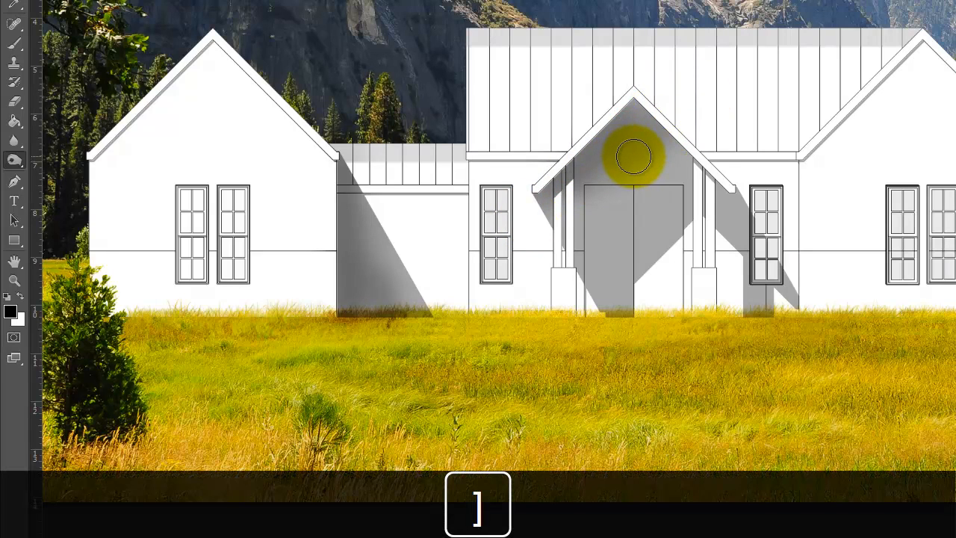
{"action": "key", "text": "bracketright"}
{"action": "key", "text": "bracketright"}
{"action": "key", "text": "bracketright"}
{"action": "left_click_drag", "start_coordinate": [587, 194], "coordinate": [734, 139]}
{"action": "left_click_drag", "start_coordinate": [606, 160], "coordinate": [665, 114]}
{"action": "mouse_move", "coordinate": [608, 136]}
{"action": "left_mouse_down"}
{"action": "mouse_move", "coordinate": [662, 81]}
{"action": "mouse_move", "coordinate": [560, 171]}
{"action": "mouse_move", "coordinate": [544, 216]}
{"action": "mouse_move", "coordinate": [589, 279]}
{"action": "mouse_move", "coordinate": [647, 329]}
{"action": "left_mouse_up"}
Step: Burn along the left roof slopes of both large gables and down the recessed wall's shadow
{"action": "left_click_drag", "start_coordinate": [915, 28], "coordinate": [781, 160]}
{"action": "left_click_drag", "start_coordinate": [908, 47], "coordinate": [809, 131]}
{"action": "left_click_drag", "start_coordinate": [213, 48], "coordinate": [97, 152]}
{"action": "left_click_drag", "start_coordinate": [199, 63], "coordinate": [107, 162]}
{"action": "left_click_drag", "start_coordinate": [337, 191], "coordinate": [327, 361]}
{"action": "left_click_drag", "start_coordinate": [354, 193], "coordinate": [374, 370]}
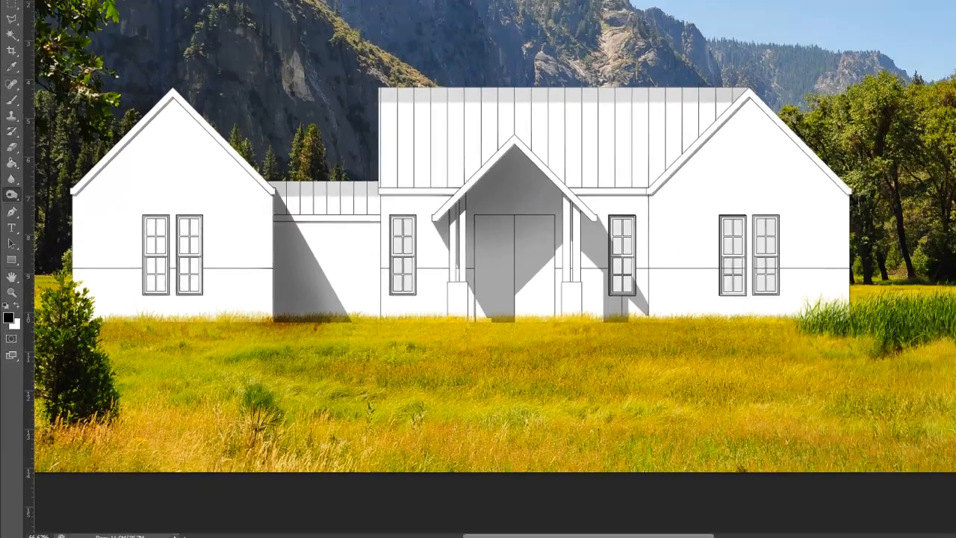
Step: Clip the D&B layer to the shadows layer and inspect the shadow's lower edge at the porch door
{"action": "left_click", "coordinate": [901, 250]}
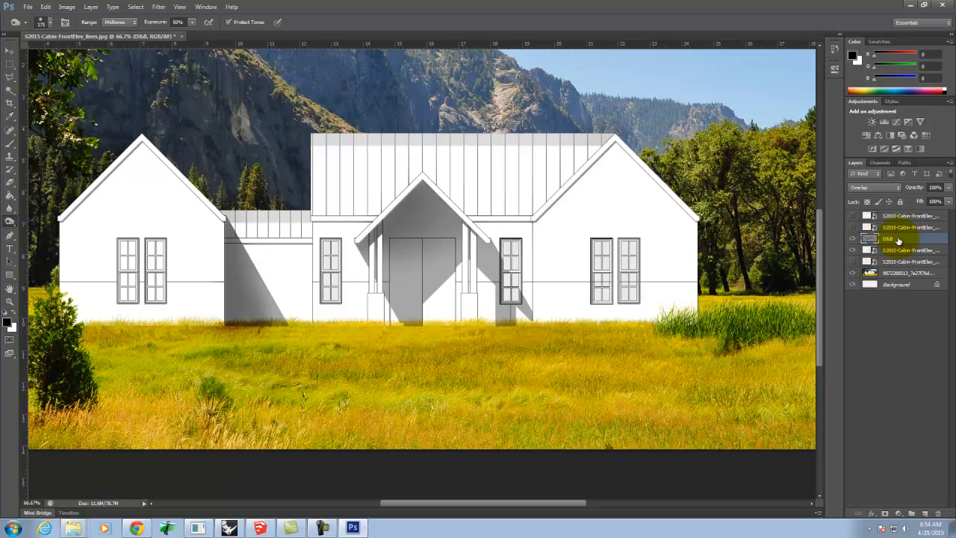
{"action": "key", "text": "ctrl+alt+g"}
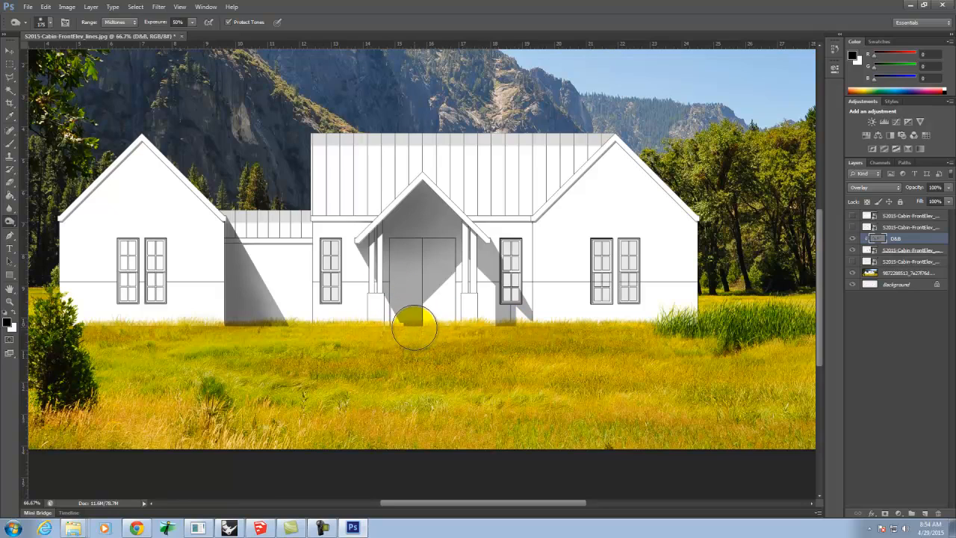
{"action": "key", "text": "ctrl+equal"}
{"action": "key", "text": "ctrl+equal"}
{"action": "key", "text": "ctrl+equal"}
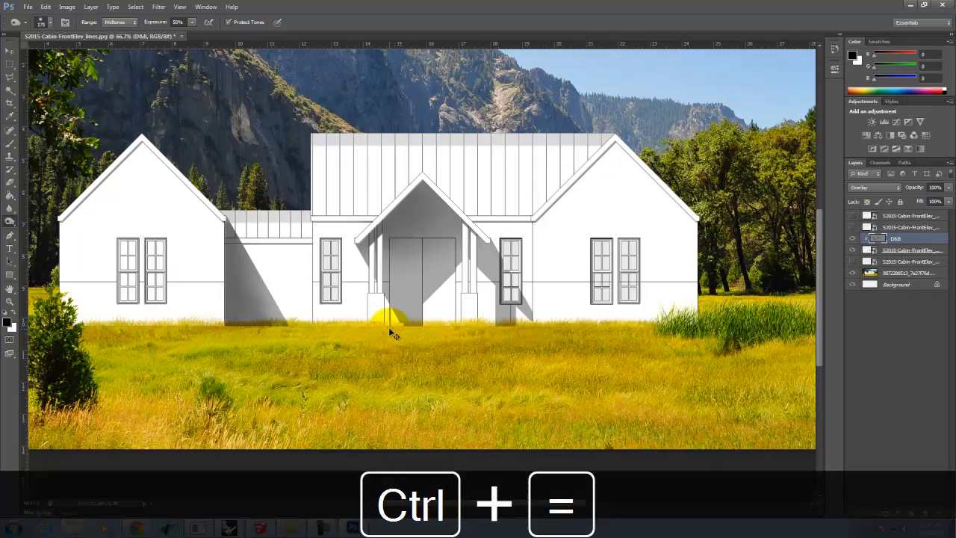
{"action": "scroll", "coordinate": [437, 269], "scroll_direction": "down", "scroll_amount": 5}
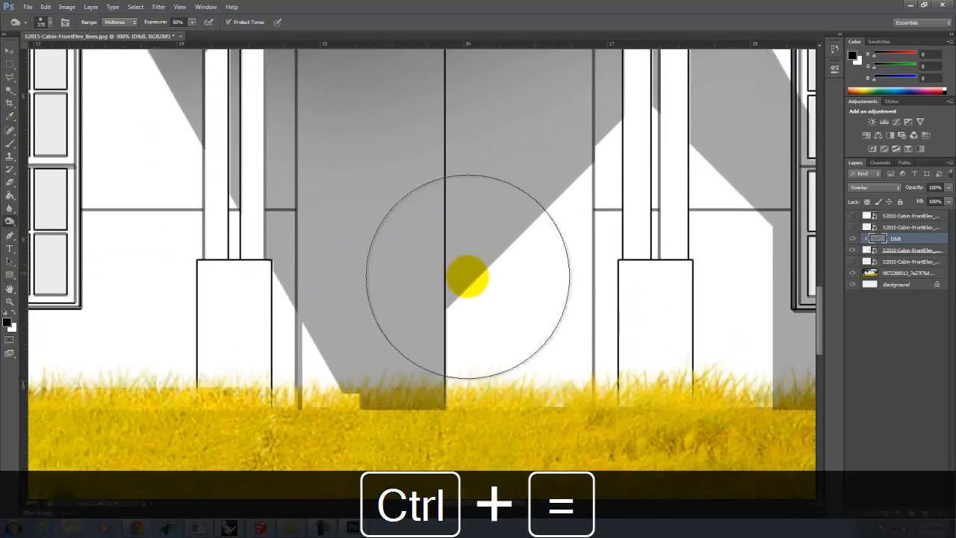
{"action": "mouse_move", "coordinate": [326, 382]}
{"action": "left_mouse_down"}
{"action": "mouse_move", "coordinate": [431, 352]}
{"action": "mouse_move", "coordinate": [455, 366]}
{"action": "mouse_move", "coordinate": [388, 348]}
{"action": "mouse_move", "coordinate": [286, 357]}
{"action": "mouse_move", "coordinate": [201, 337]}
{"action": "mouse_move", "coordinate": [235, 348]}
{"action": "mouse_move", "coordinate": [381, 344]}
{"action": "left_mouse_up"}
{"action": "key", "text": "ctrl+0"}
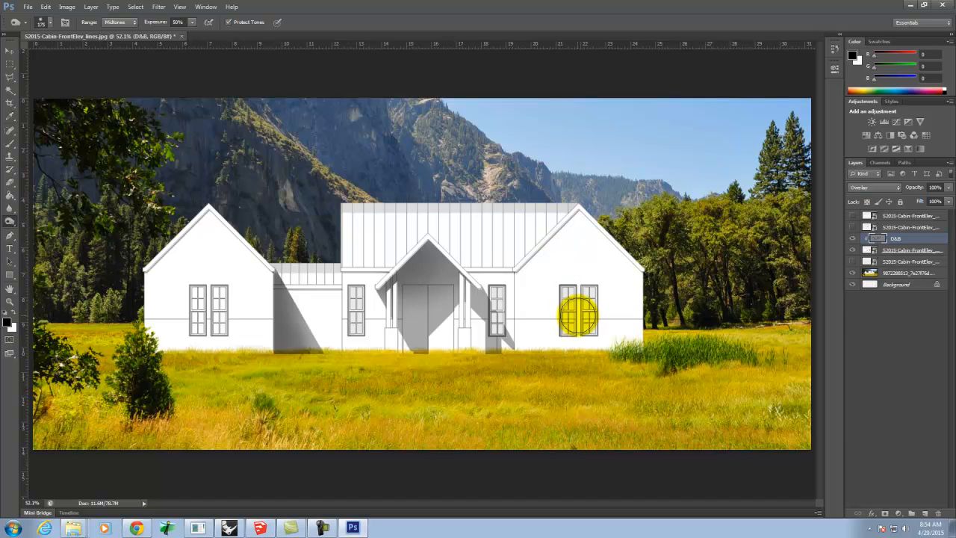
Step: Switch to Chrome and load the Digital Tools For Designers & Architects site in the Flickr search tab
{"action": "left_click", "coordinate": [137, 529]}
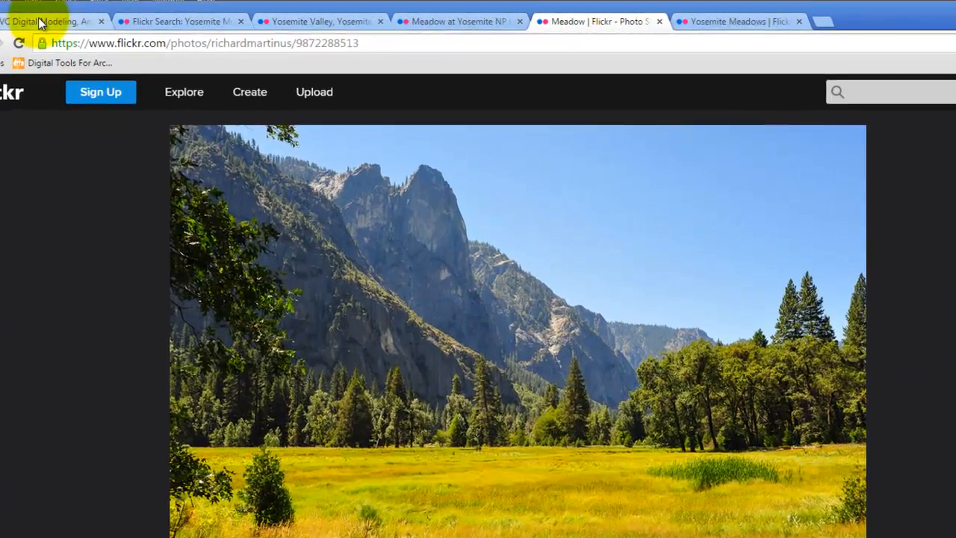
{"action": "left_click", "coordinate": [109, 20]}
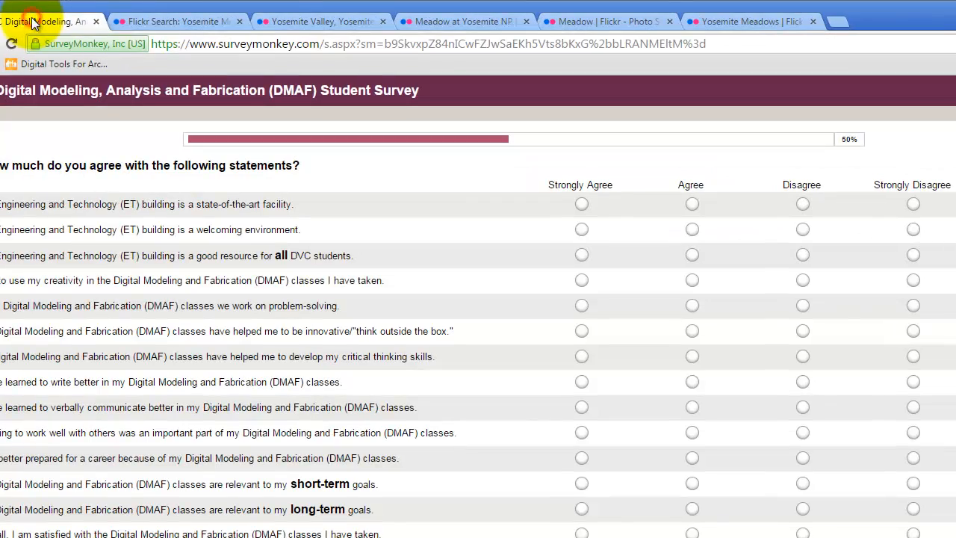
{"action": "left_click", "coordinate": [118, 18]}
{"action": "left_click", "coordinate": [48, 62]}
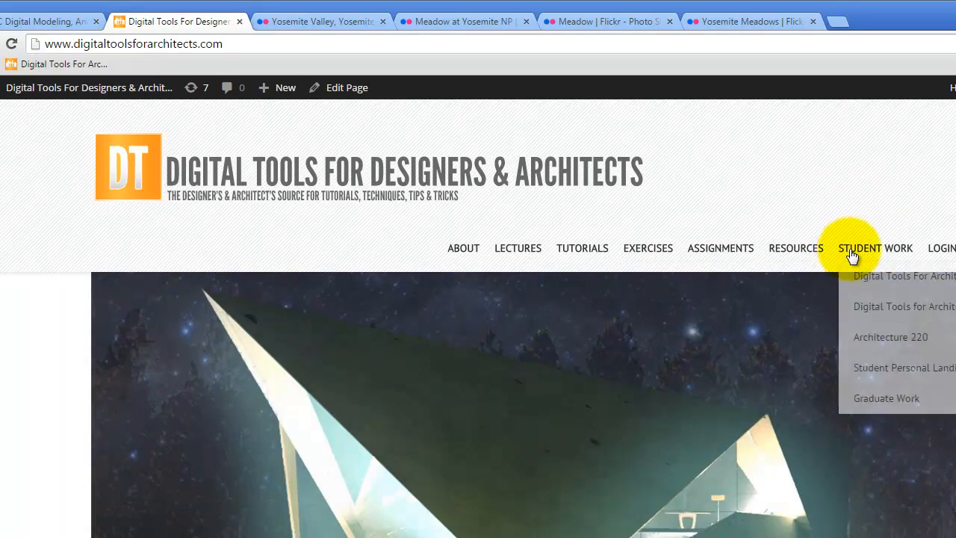
Step: Open the site's Tiling Textures resource page and find its wood textures section
{"action": "mouse_move", "coordinate": [785, 248]}
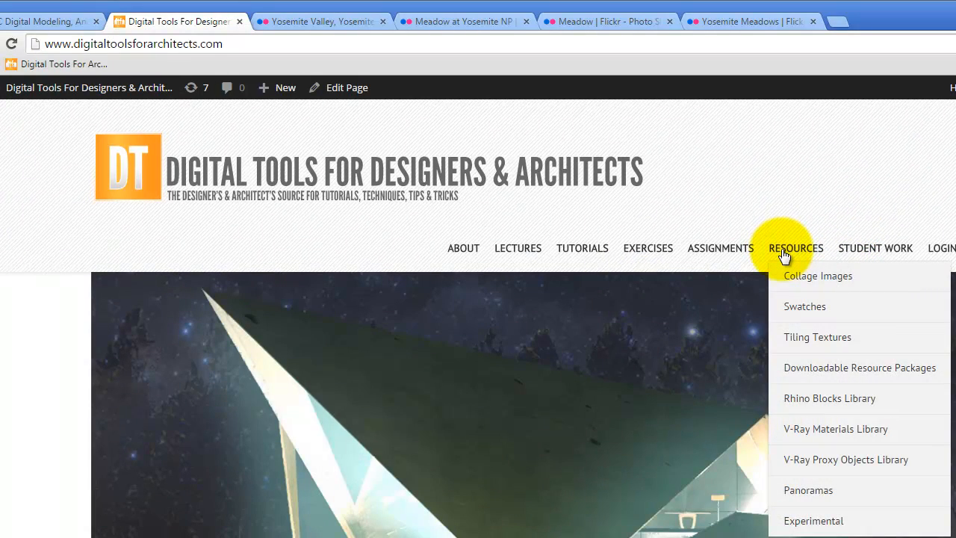
{"action": "left_click", "coordinate": [812, 342]}
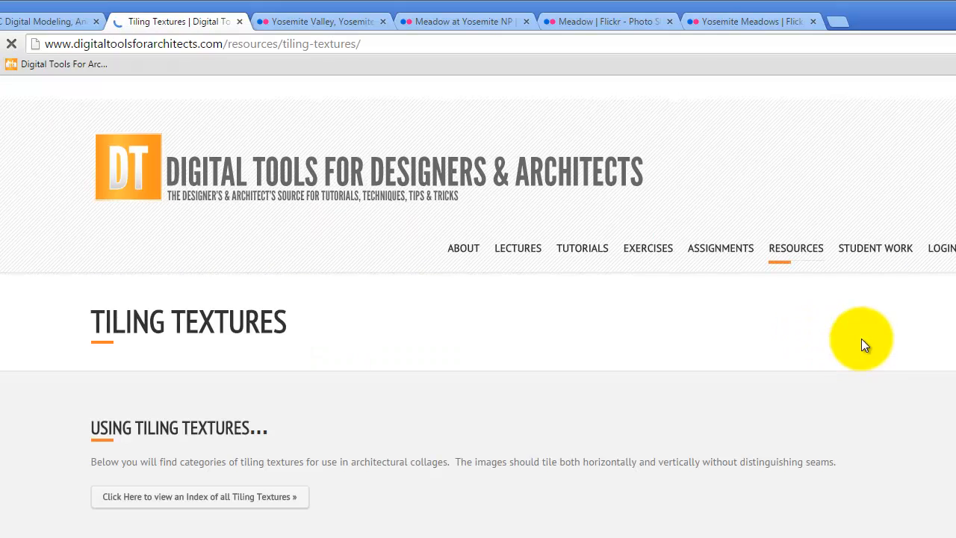
{"action": "scroll", "coordinate": [885, 338], "scroll_direction": "down", "scroll_amount": 4}
{"action": "scroll", "coordinate": [816, 265], "scroll_direction": "down", "scroll_amount": 3}
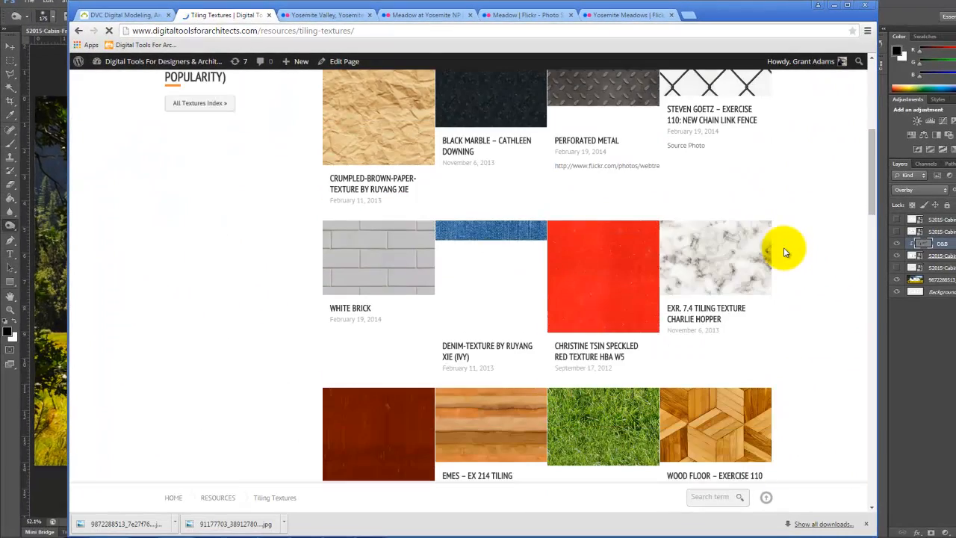
{"action": "scroll", "coordinate": [816, 266], "scroll_direction": "down", "scroll_amount": 3}
{"action": "scroll", "coordinate": [783, 248], "scroll_direction": "down", "scroll_amount": 4}
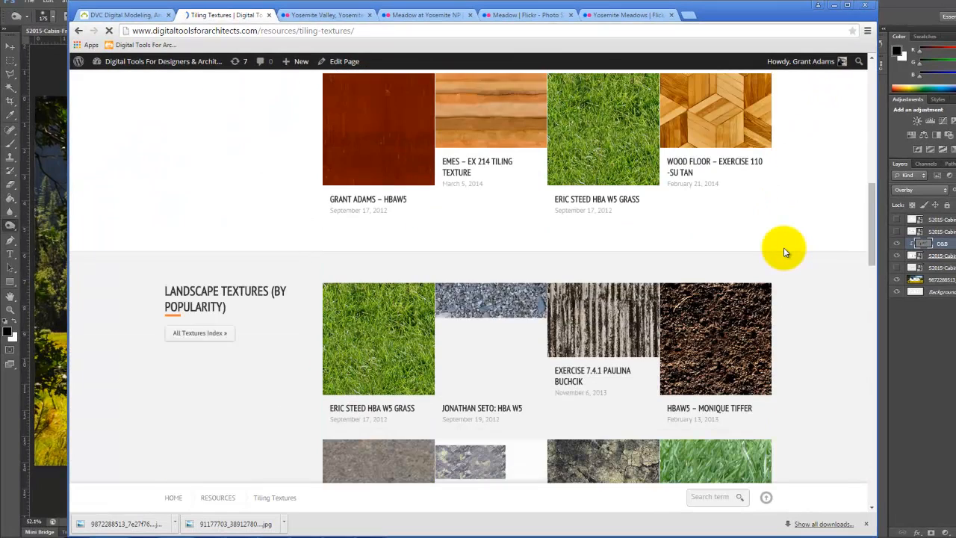
{"action": "scroll", "coordinate": [784, 250], "scroll_direction": "down", "scroll_amount": 4}
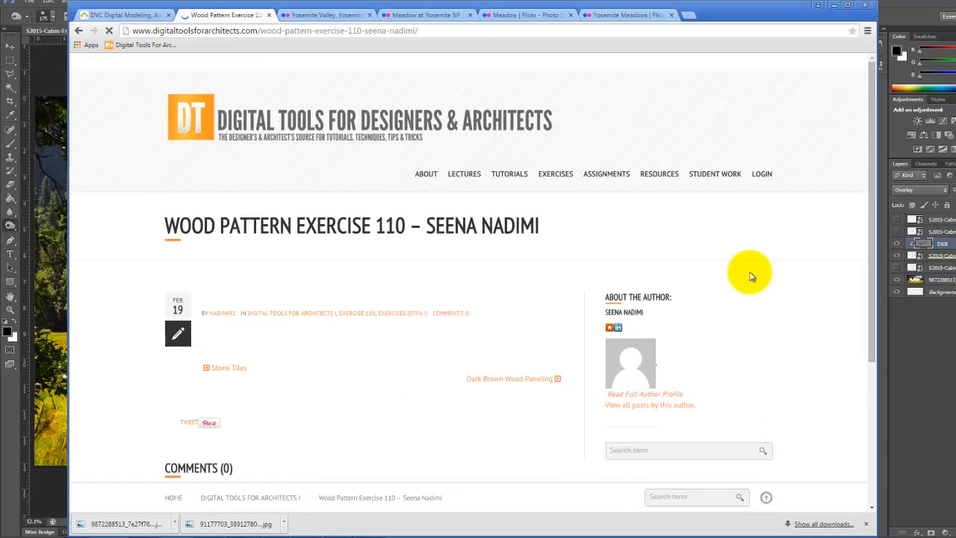
Step: Preview the Wood Pattern Exercise 110 and Weathered Wood Siding textures, returning to the Tiling Textures page after each
{"action": "scroll", "coordinate": [697, 266], "scroll_direction": "down", "scroll_amount": 3}
{"action": "scroll", "coordinate": [700, 271], "scroll_direction": "down", "scroll_amount": 3}
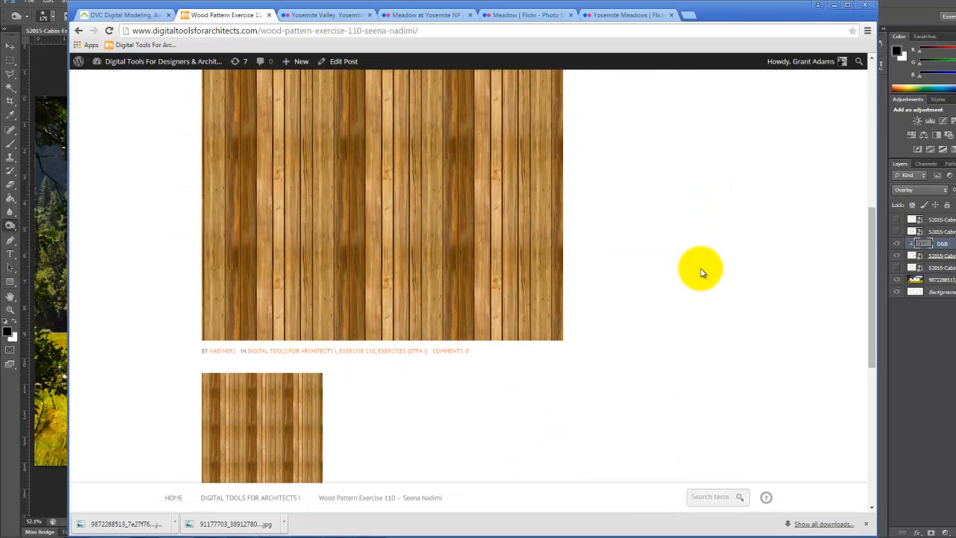
{"action": "left_click", "coordinate": [78, 30]}
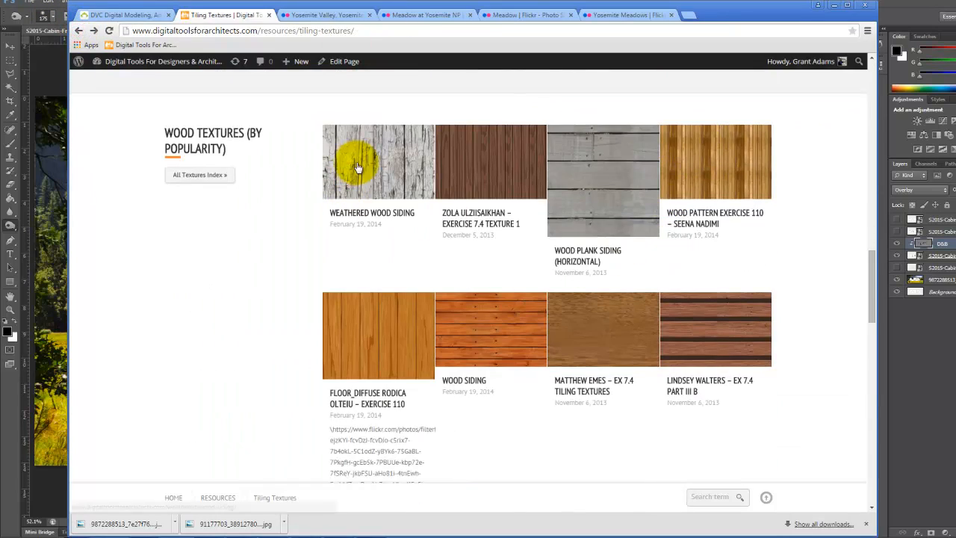
{"action": "left_click", "coordinate": [357, 164]}
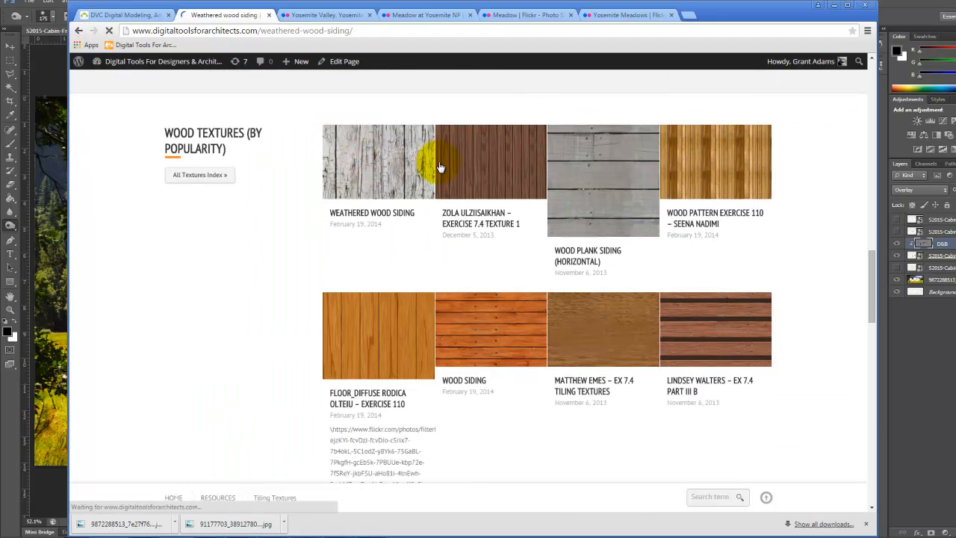
{"action": "mouse_move", "coordinate": [510, 183]}
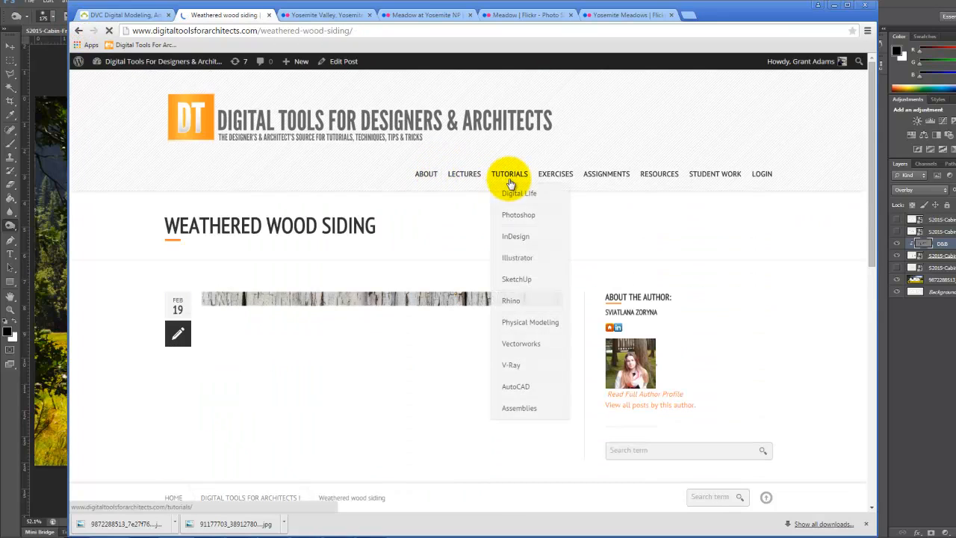
{"action": "mouse_move", "coordinate": [454, 187]}
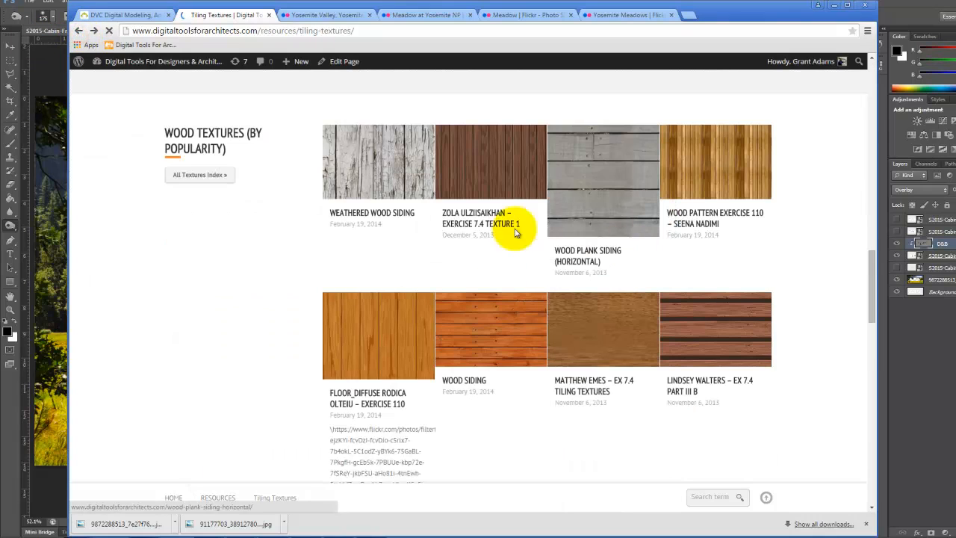
Step: Open the index of all tiling textures and go to its main Wood category
{"action": "scroll", "coordinate": [568, 326], "scroll_direction": "down", "scroll_amount": 6}
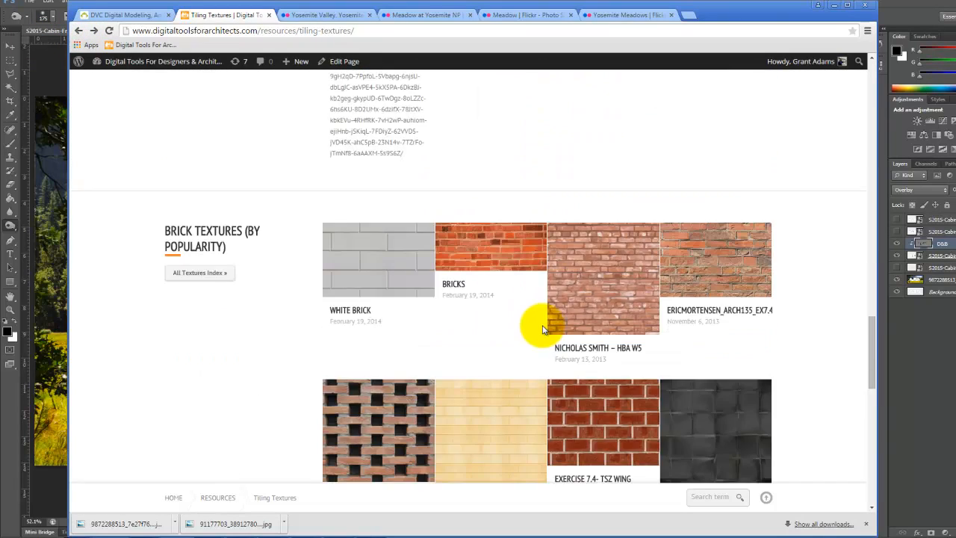
{"action": "scroll", "coordinate": [537, 326], "scroll_direction": "up", "scroll_amount": 4}
{"action": "scroll", "coordinate": [543, 329], "scroll_direction": "up", "scroll_amount": 3}
{"action": "left_click", "coordinate": [194, 173]}
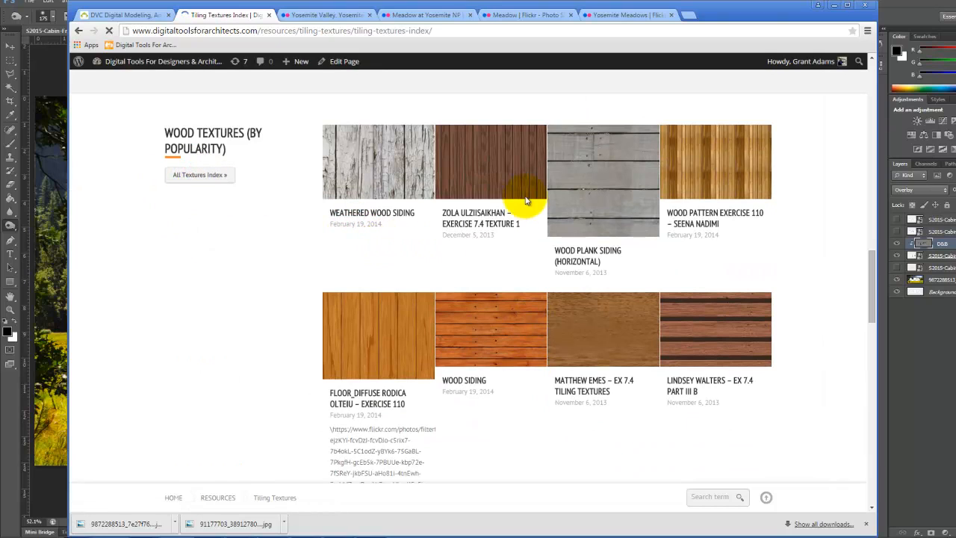
{"action": "scroll", "coordinate": [346, 323], "scroll_direction": "down", "scroll_amount": 10}
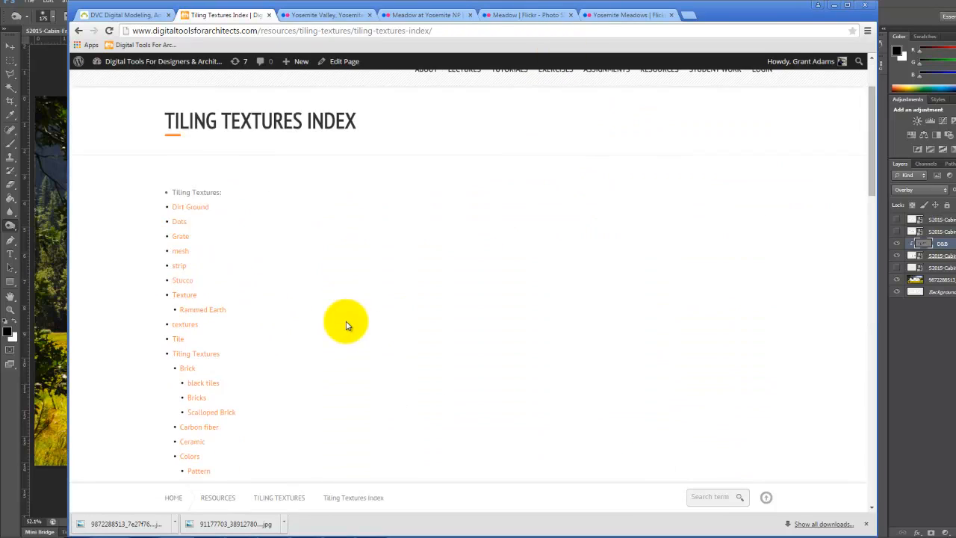
{"action": "scroll", "coordinate": [346, 325], "scroll_direction": "down", "scroll_amount": 15}
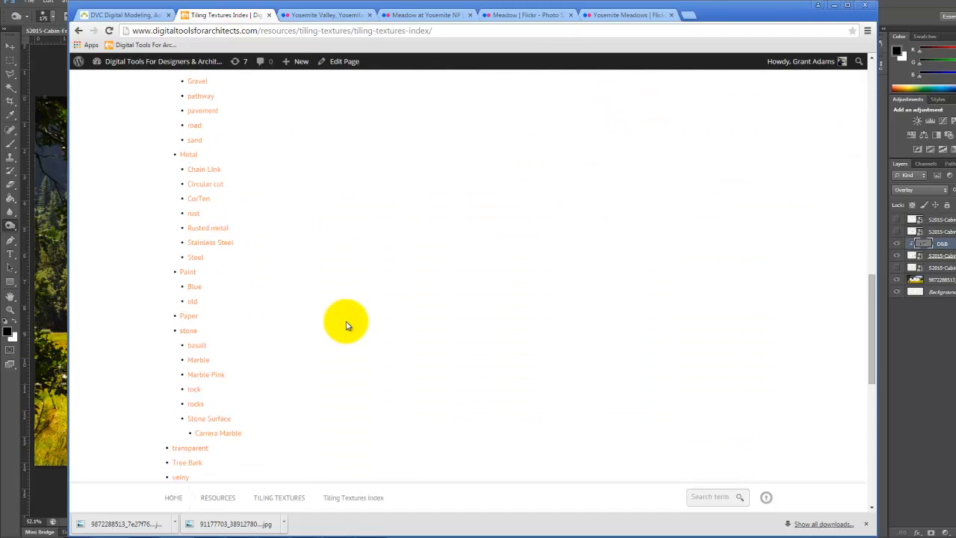
{"action": "scroll", "coordinate": [337, 332], "scroll_direction": "down", "scroll_amount": 3}
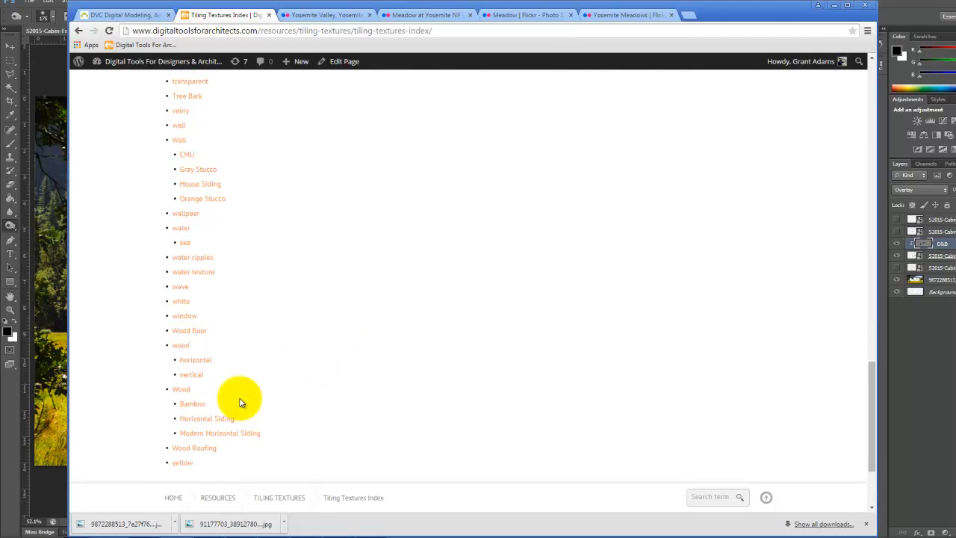
{"action": "left_click", "coordinate": [184, 391]}
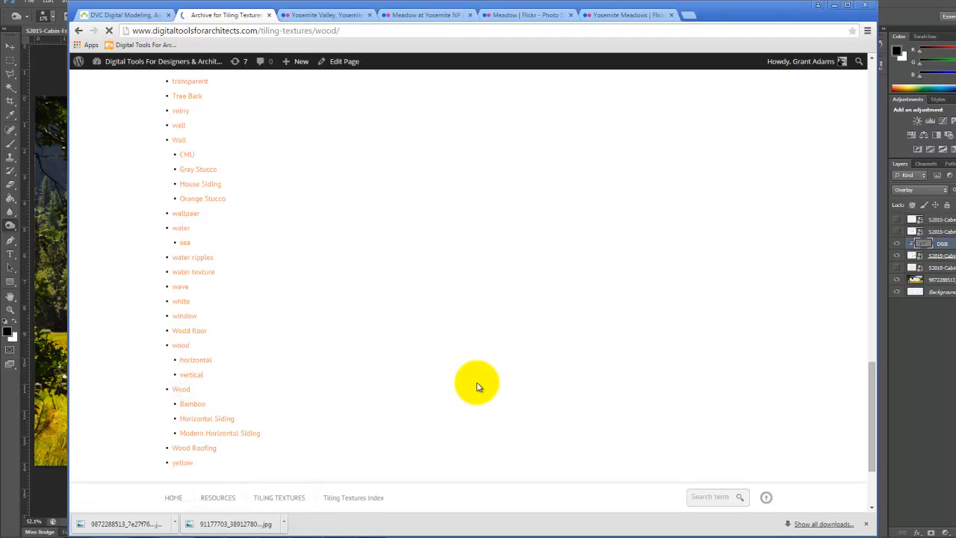
Step: Browse the Wood category and open the Exercise 110 post described as a wooden pattern with diffuse layer
{"action": "scroll", "coordinate": [622, 375], "scroll_direction": "down", "scroll_amount": 10}
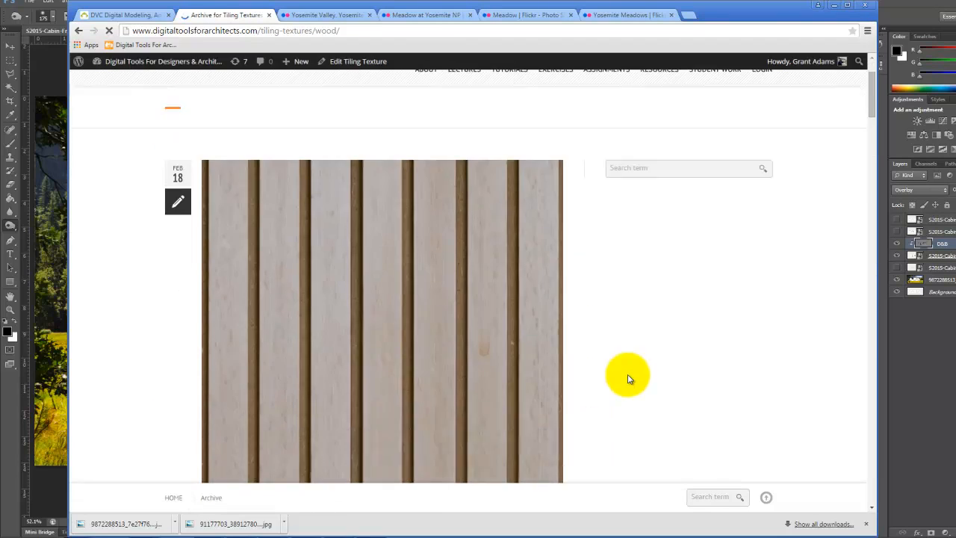
{"action": "scroll", "coordinate": [627, 378], "scroll_direction": "down", "scroll_amount": 15}
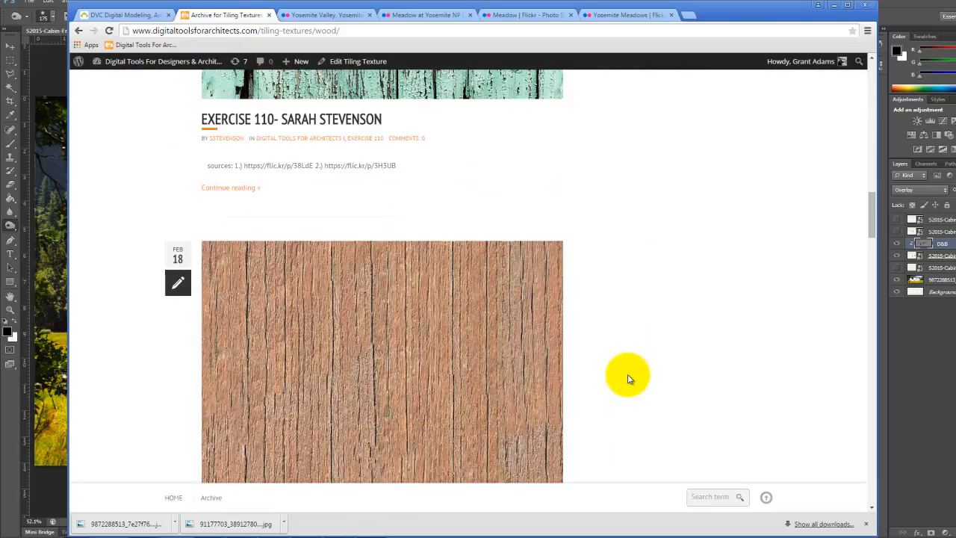
{"action": "scroll", "coordinate": [627, 378], "scroll_direction": "down", "scroll_amount": 15}
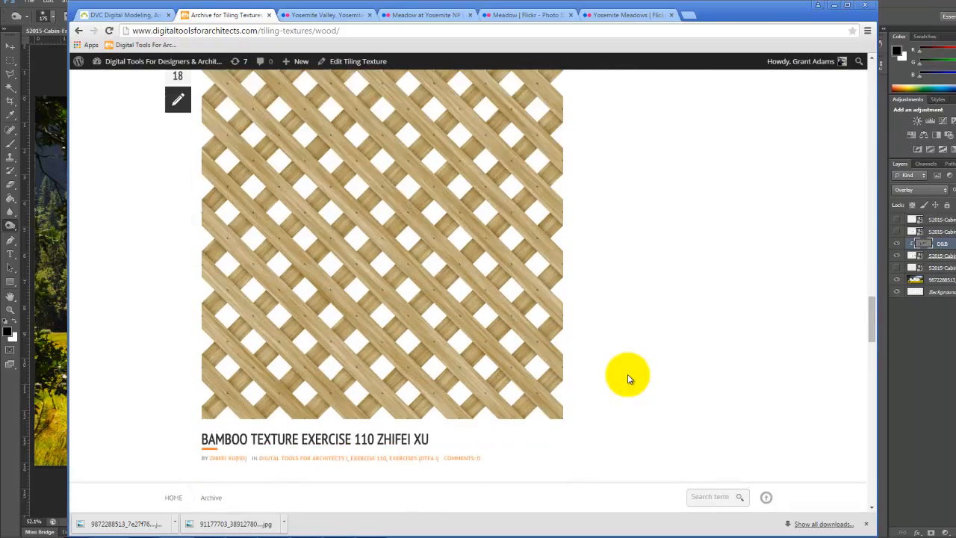
{"action": "scroll", "coordinate": [627, 379], "scroll_direction": "down", "scroll_amount": 15}
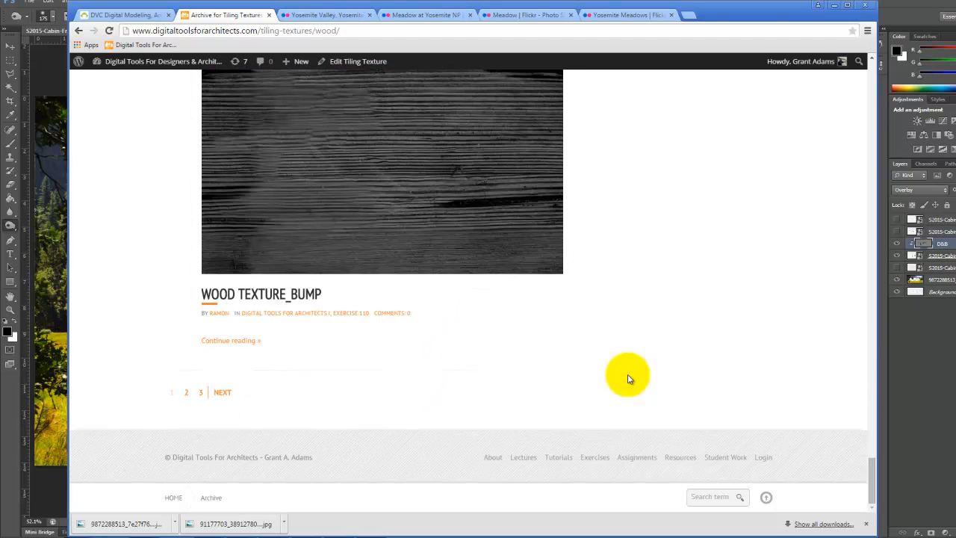
{"action": "scroll", "coordinate": [627, 379], "scroll_direction": "up", "scroll_amount": 15}
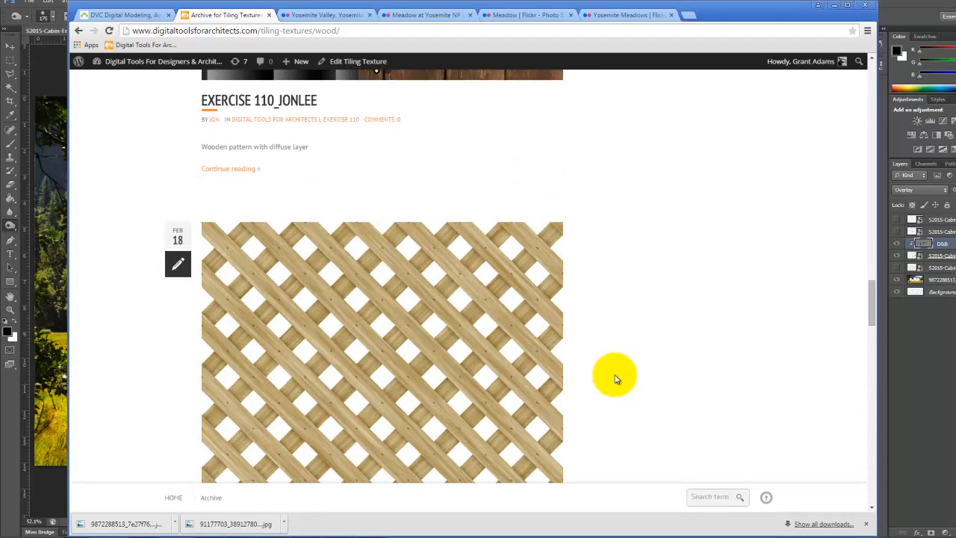
{"action": "scroll", "coordinate": [614, 378], "scroll_direction": "up", "scroll_amount": 5}
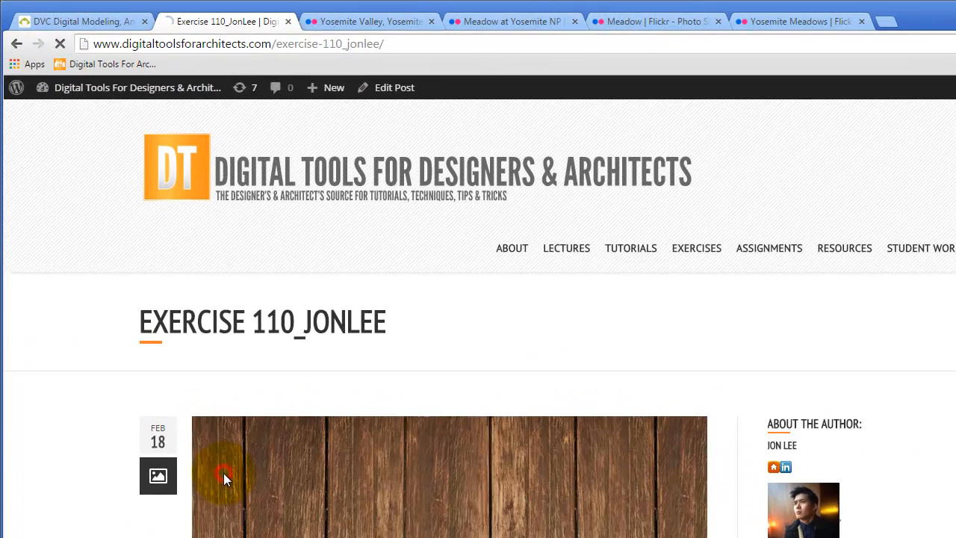
Step: Open the brown plank image at full size and save it as a JPEG in Dropbox\DVC\A135\A135 Exercises\Ex127 on Kingfisher (E:)
{"action": "left_click", "coordinate": [223, 332]}
{"action": "right_click", "coordinate": [384, 373]}
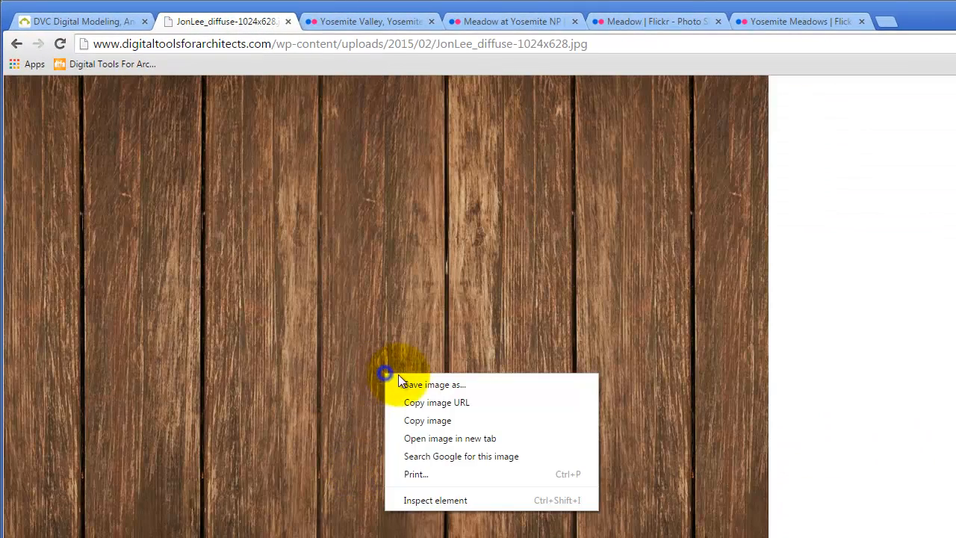
{"action": "left_click", "coordinate": [460, 382]}
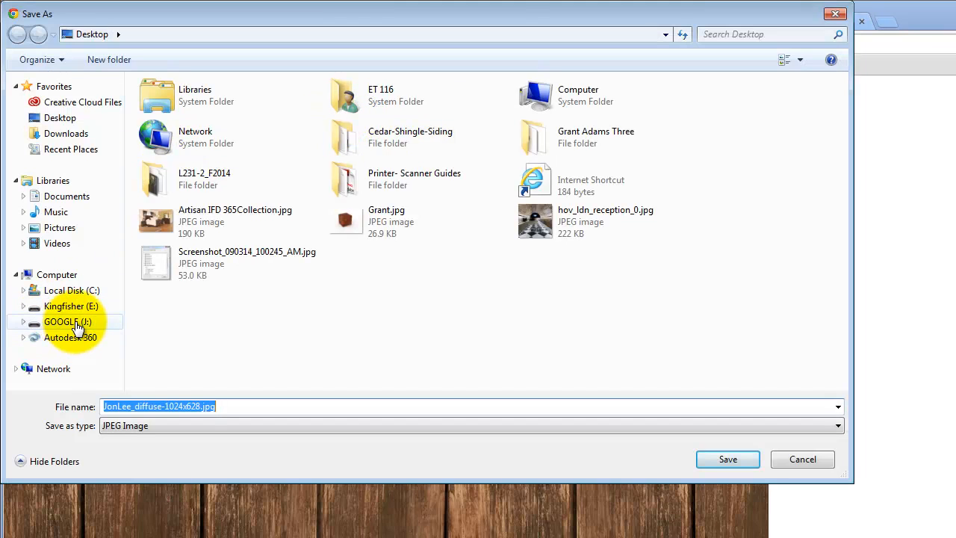
{"action": "left_click", "coordinate": [69, 307]}
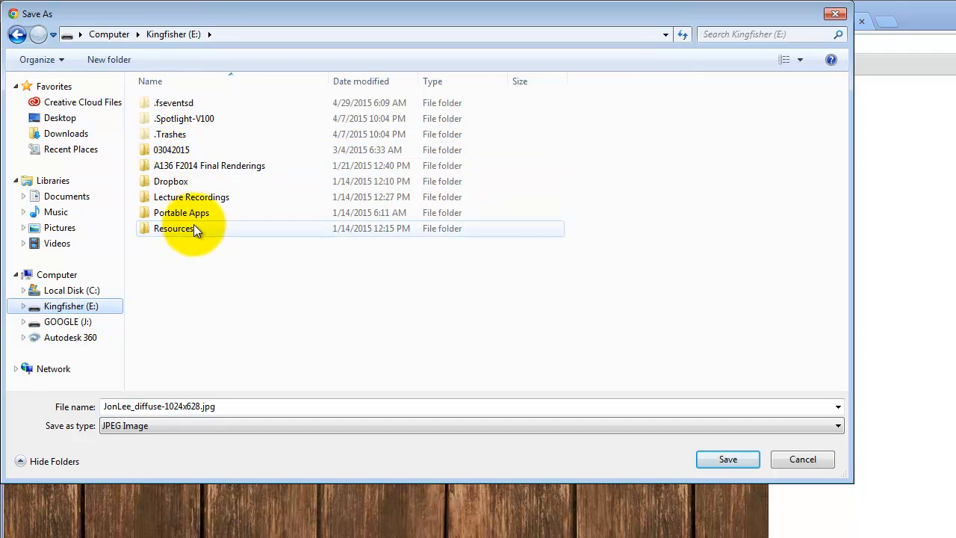
{"action": "double_click", "coordinate": [174, 184]}
{"action": "left_click", "coordinate": [157, 123]}
{"action": "double_click", "coordinate": [156, 124]}
{"action": "double_click", "coordinate": [173, 106]}
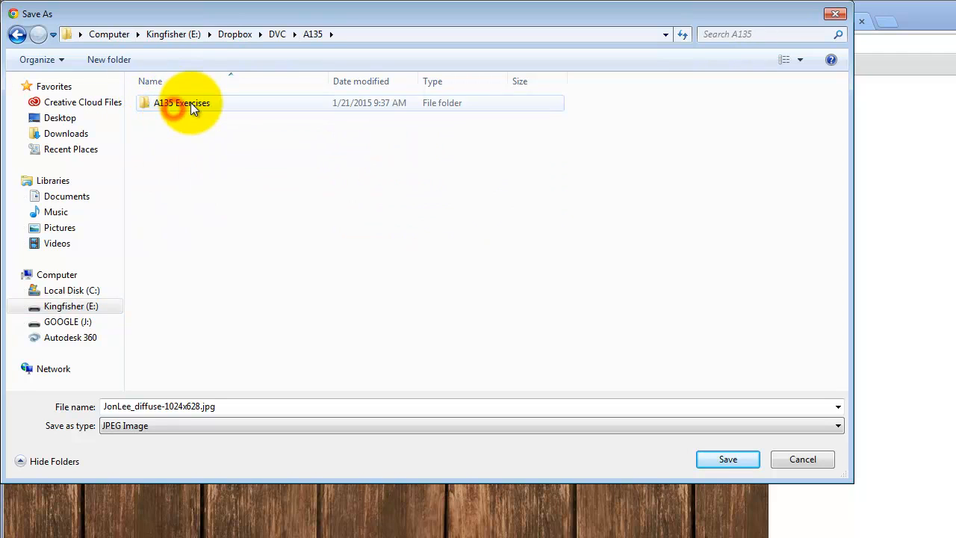
{"action": "double_click", "coordinate": [202, 104]}
{"action": "scroll", "coordinate": [195, 341], "scroll_direction": "down", "scroll_amount": 1}
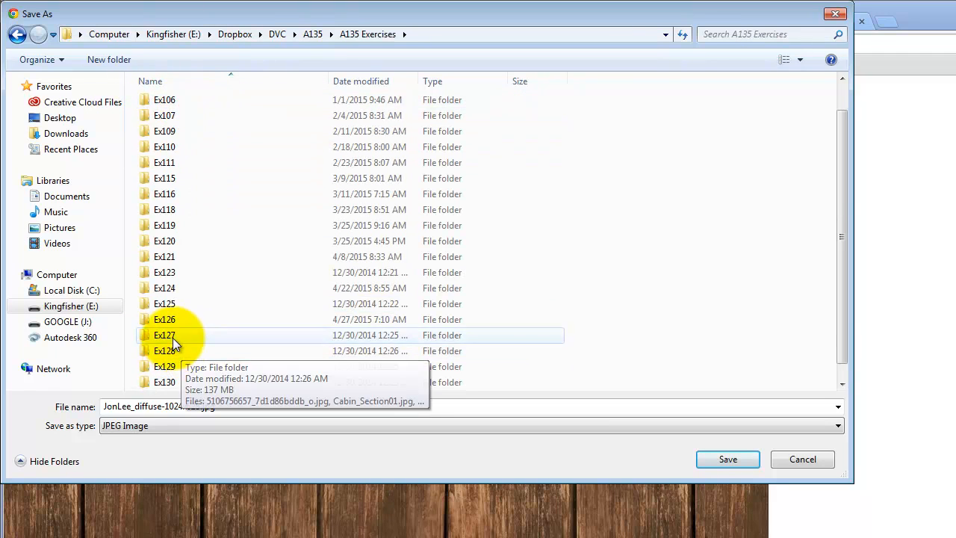
{"action": "double_click", "coordinate": [173, 338]}
{"action": "left_click", "coordinate": [722, 456]}
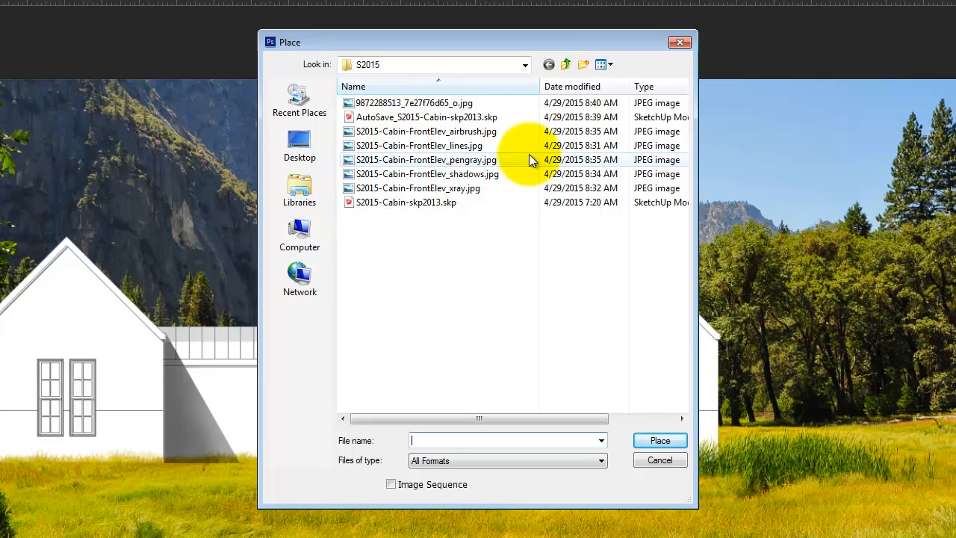
Step: Place the saved wood plank texture from the folder above S2015 into the elevation document
{"action": "left_click", "coordinate": [565, 65]}
{"action": "left_click", "coordinate": [380, 128]}
{"action": "left_click", "coordinate": [660, 440]}
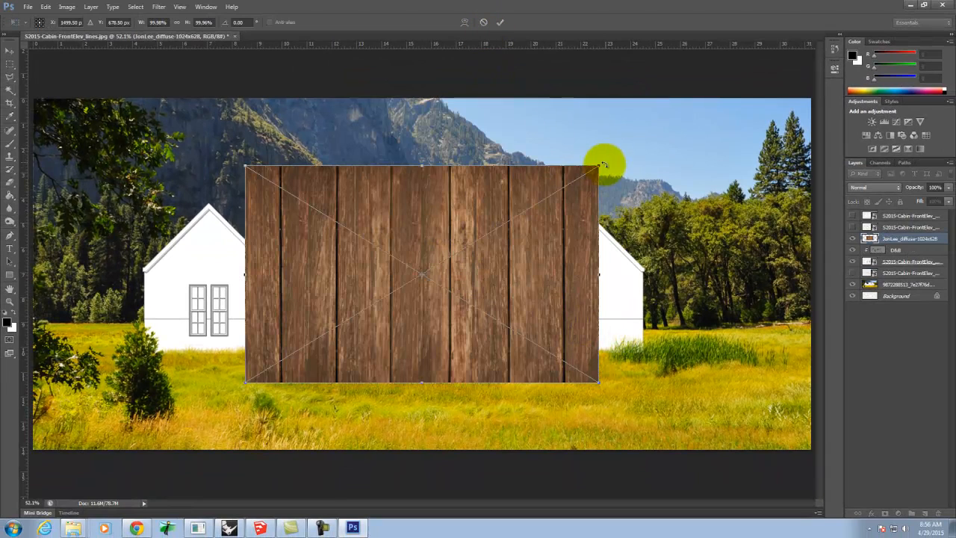
Step: Scale the placed wood texture to about 12.6% and position it against the left edge of the left gable's wall
{"action": "left_click_drag", "start_coordinate": [599, 165], "coordinate": [286, 356]}
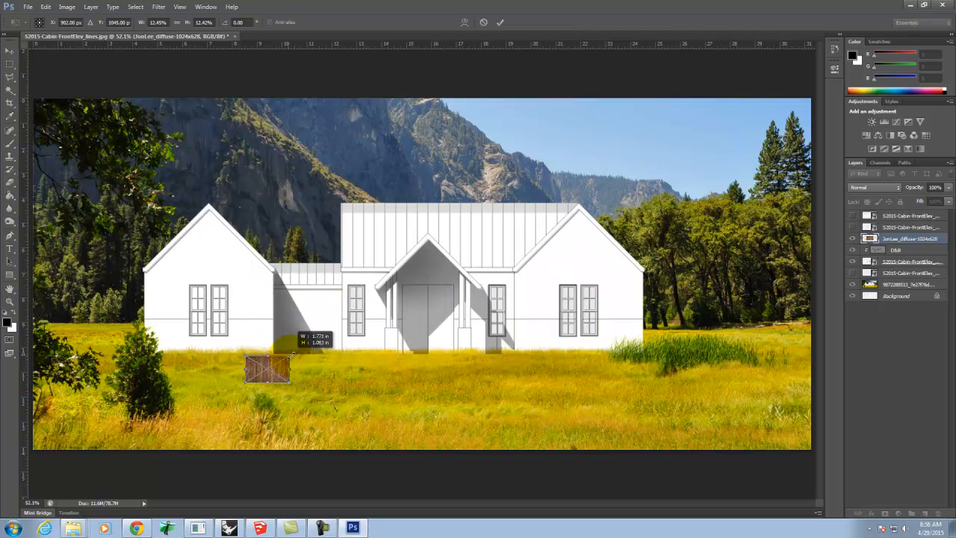
{"action": "left_click_drag", "start_coordinate": [281, 369], "coordinate": [178, 308]}
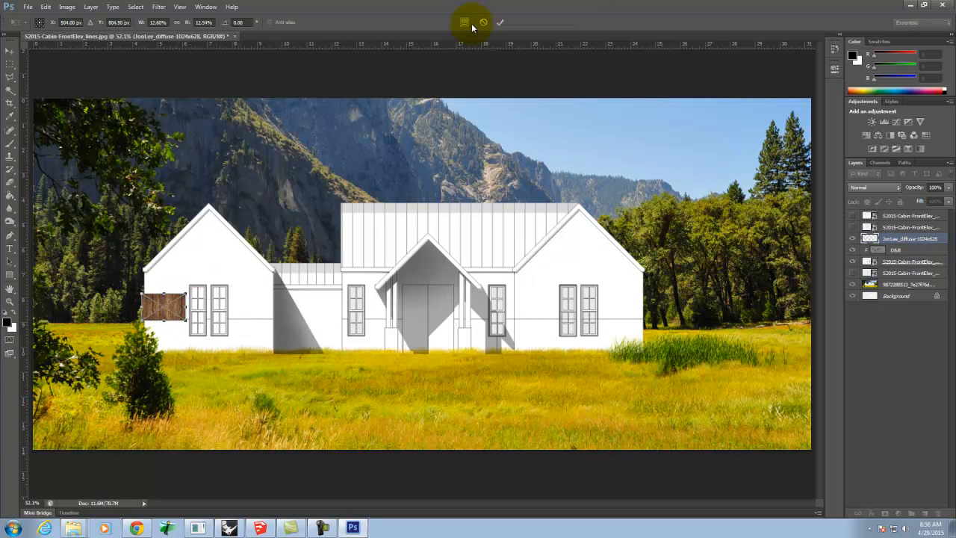
{"action": "left_click", "coordinate": [501, 23]}
{"action": "key", "text": "o"}
{"action": "left_click", "coordinate": [158, 297]}
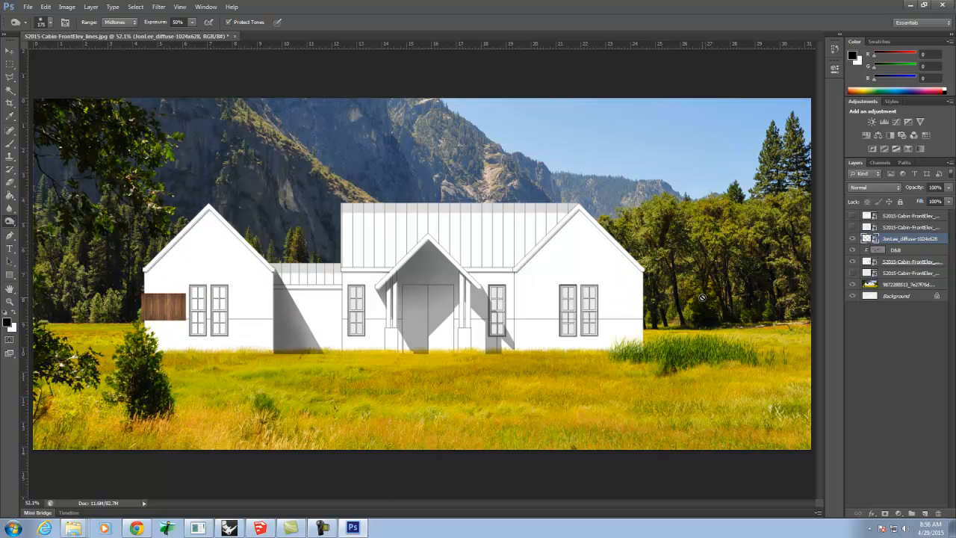
Step: Duplicate the scaled wood texture by copy and paste, and position the copy directly above the original on the left gable
{"action": "key", "text": "ctrl+a"}
{"action": "key", "text": "ctrl+c"}
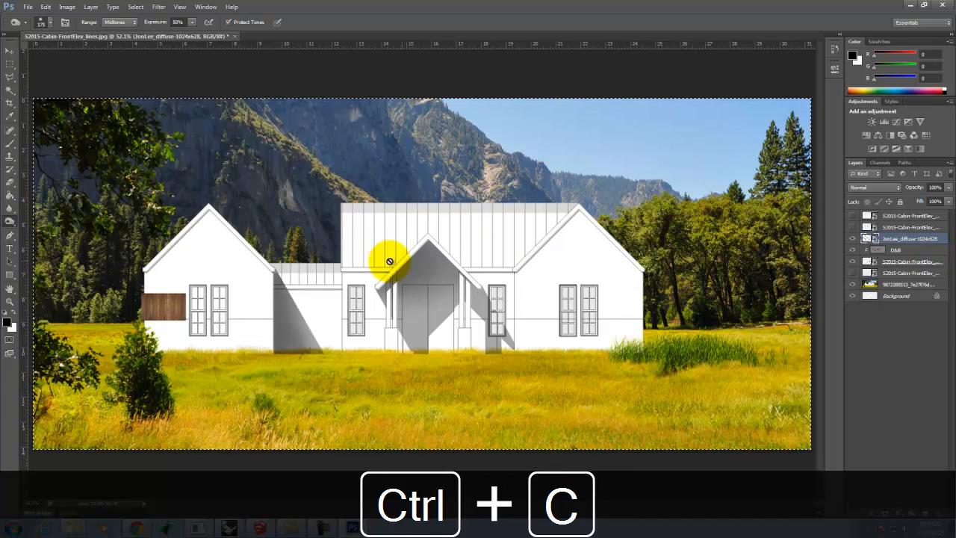
{"action": "key", "text": "ctrl+v"}
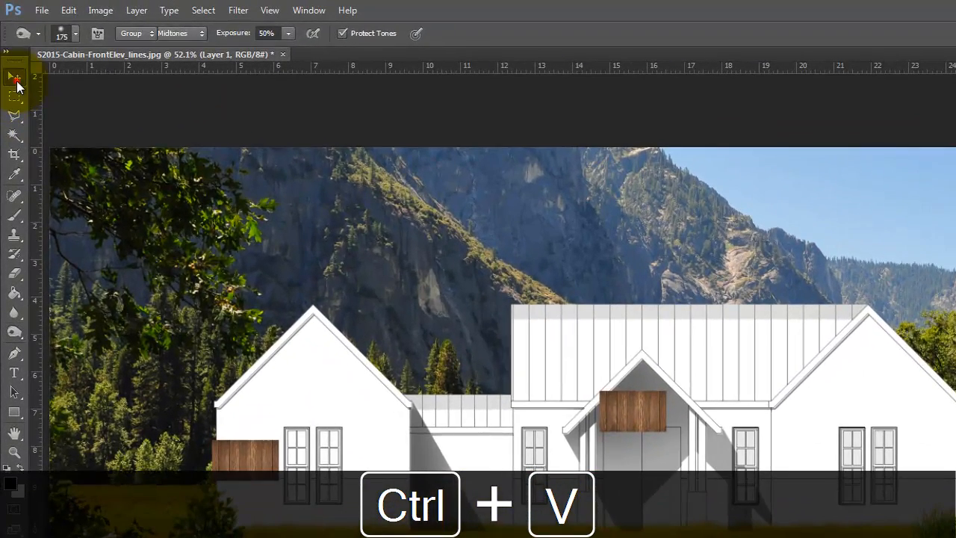
{"action": "left_click", "coordinate": [9, 50]}
{"action": "left_click_drag", "start_coordinate": [630, 428], "coordinate": [291, 424]}
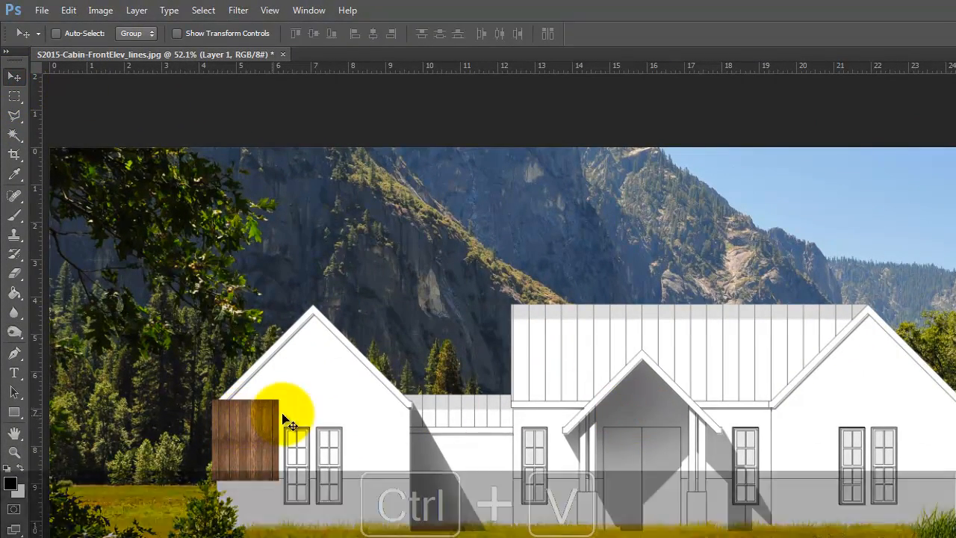
Step: Paste two more wood texture copies and stack them upward to complete the first column of tiles on the left gable
{"action": "key", "text": "ctrl+v"}
{"action": "left_click_drag", "start_coordinate": [639, 408], "coordinate": [255, 383]}
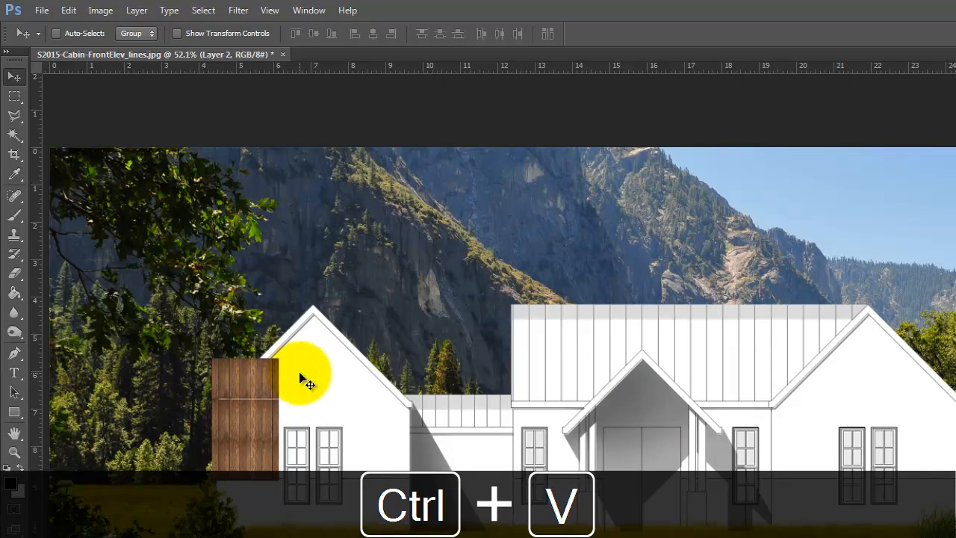
{"action": "key", "text": "ctrl+v"}
{"action": "left_click_drag", "start_coordinate": [649, 416], "coordinate": [269, 331]}
Step: Paste four wood texture copies and align them as a second column of tiles beside the first on the left gable
{"action": "key", "text": "ctrl+v"}
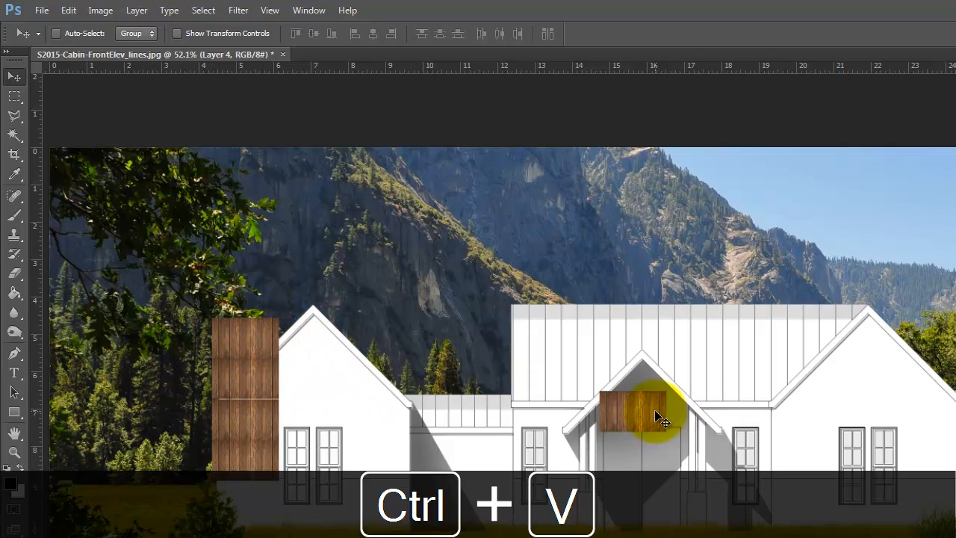
{"action": "left_click_drag", "start_coordinate": [653, 407], "coordinate": [340, 342]}
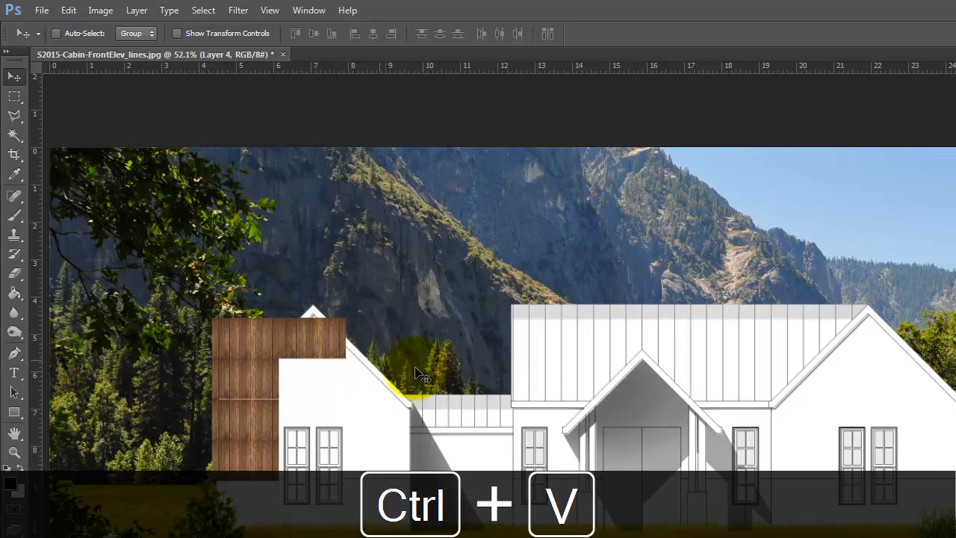
{"action": "key", "text": "ctrl+v"}
{"action": "left_click_drag", "start_coordinate": [631, 414], "coordinate": [319, 379]}
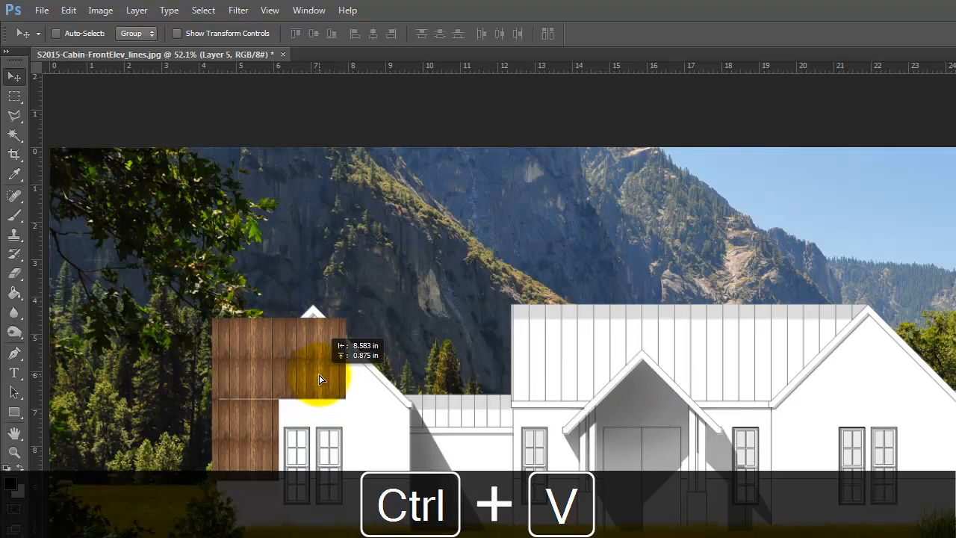
{"action": "key", "text": "ctrl+v"}
{"action": "left_click_drag", "start_coordinate": [634, 416], "coordinate": [324, 420]}
{"action": "key", "text": "ctrl+v"}
{"action": "left_click_drag", "start_coordinate": [638, 402], "coordinate": [316, 452]}
Step: Paste four more wood texture copies as a third column, extending the tiling to the left gable's right edge
{"action": "key", "text": "ctrl+v"}
{"action": "left_click_drag", "start_coordinate": [640, 424], "coordinate": [379, 352]}
{"action": "key", "text": "ctrl+v"}
{"action": "left_click_drag", "start_coordinate": [669, 422], "coordinate": [392, 384]}
{"action": "key", "text": "ctrl+v"}
{"action": "left_click_drag", "start_coordinate": [630, 423], "coordinate": [380, 424]}
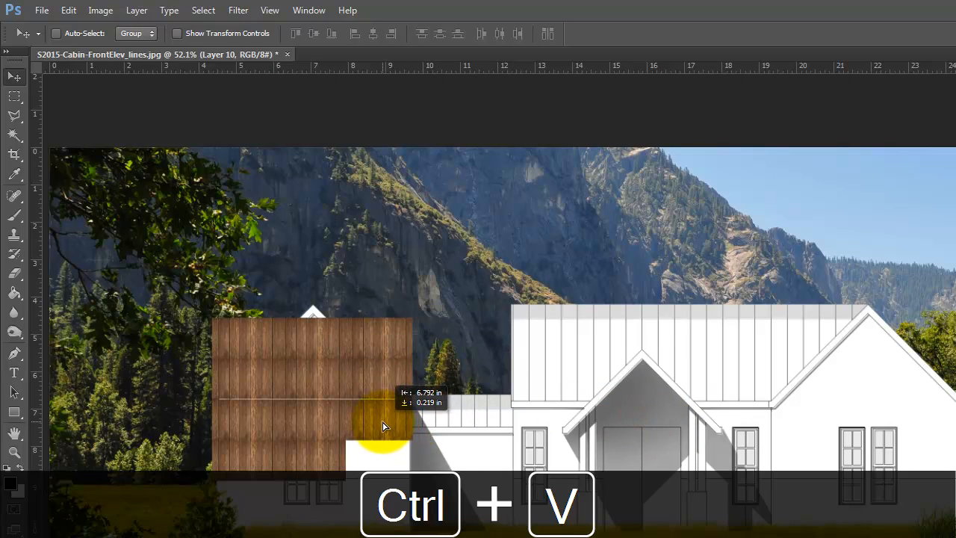
{"action": "key", "text": "ctrl+v"}
{"action": "left_click_drag", "start_coordinate": [625, 407], "coordinate": [365, 467]}
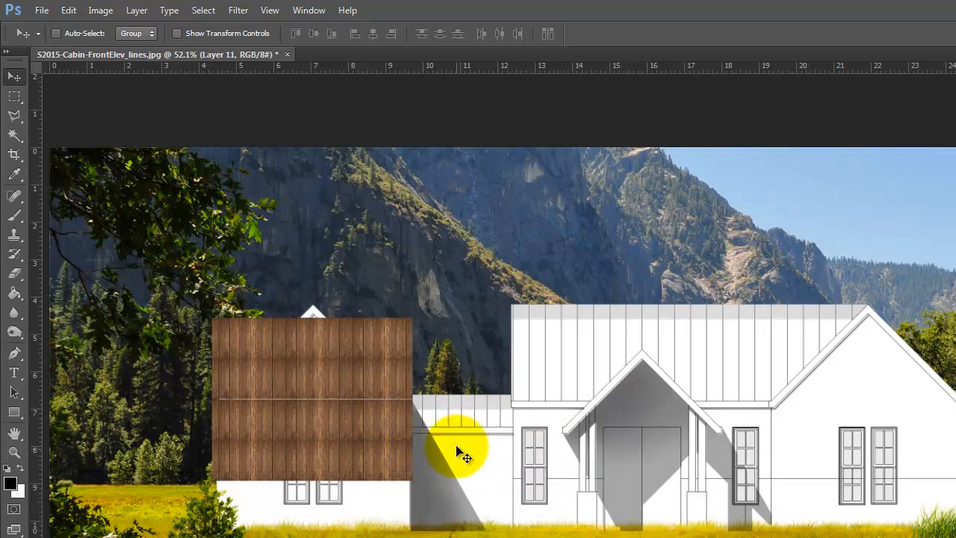
Step: Paste four wood texture copies into a two-by-two block over the wall left of the entry porch
{"action": "key", "text": "ctrl+v"}
{"action": "left_click_drag", "start_coordinate": [646, 409], "coordinate": [555, 415]}
{"action": "key", "text": "ctrl+v"}
{"action": "left_click_drag", "start_coordinate": [615, 431], "coordinate": [536, 448]}
{"action": "key", "text": "ctrl+v"}
{"action": "key", "text": "ctrl+v"}
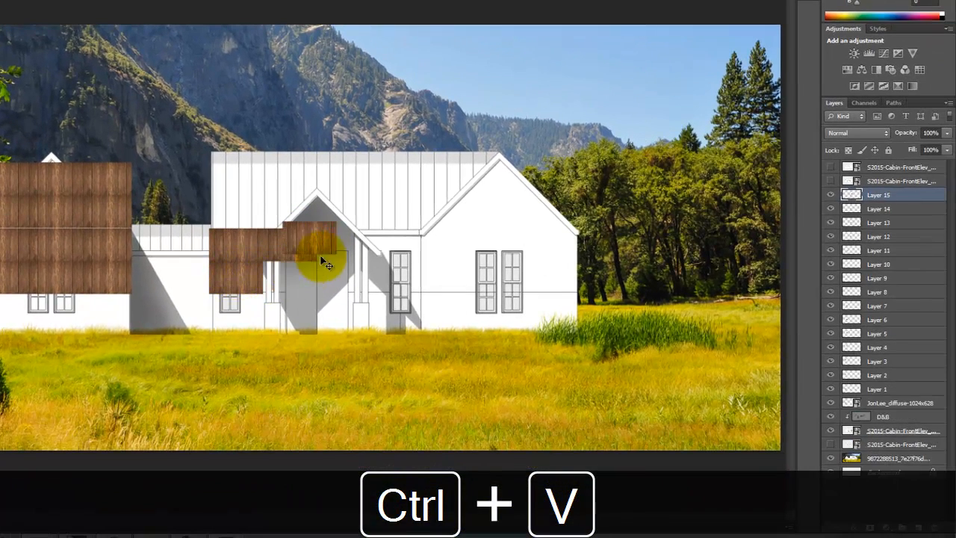
{"action": "left_click_drag", "start_coordinate": [326, 263], "coordinate": [280, 278]}
Step: Paste four wood texture copies into a two-by-two block over the wall right of the entry porch
{"action": "key", "text": "ctrl+v"}
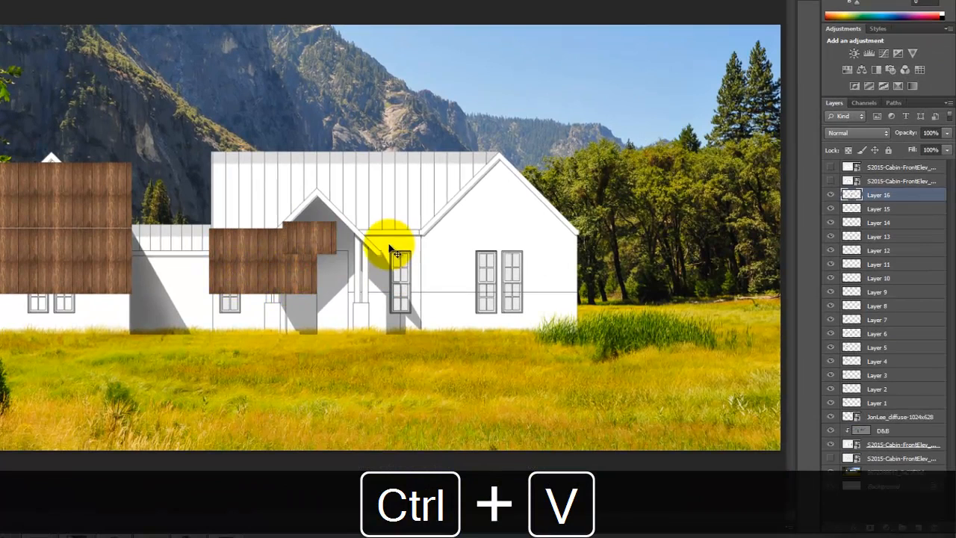
{"action": "left_click_drag", "start_coordinate": [331, 235], "coordinate": [388, 254]}
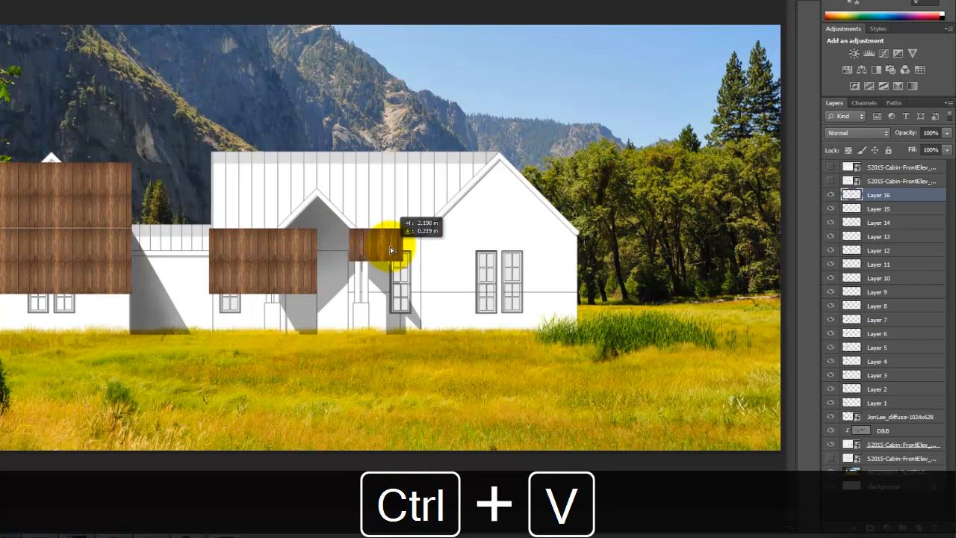
{"action": "key", "text": "ctrl+v"}
{"action": "left_click_drag", "start_coordinate": [316, 239], "coordinate": [379, 279]}
{"action": "key", "text": "ctrl+v"}
{"action": "left_click_drag", "start_coordinate": [315, 239], "coordinate": [437, 245]}
{"action": "key", "text": "ctrl+v"}
{"action": "left_click_drag", "start_coordinate": [376, 271], "coordinate": [436, 299]}
Step: Paste four wood tiles on the right gable: two stacked at its left side, one beside the upper tile, and one over the peak
{"action": "key", "text": "ctrl+v"}
{"action": "left_click_drag", "start_coordinate": [331, 235], "coordinate": [443, 209]}
{"action": "key", "text": "ctrl+v"}
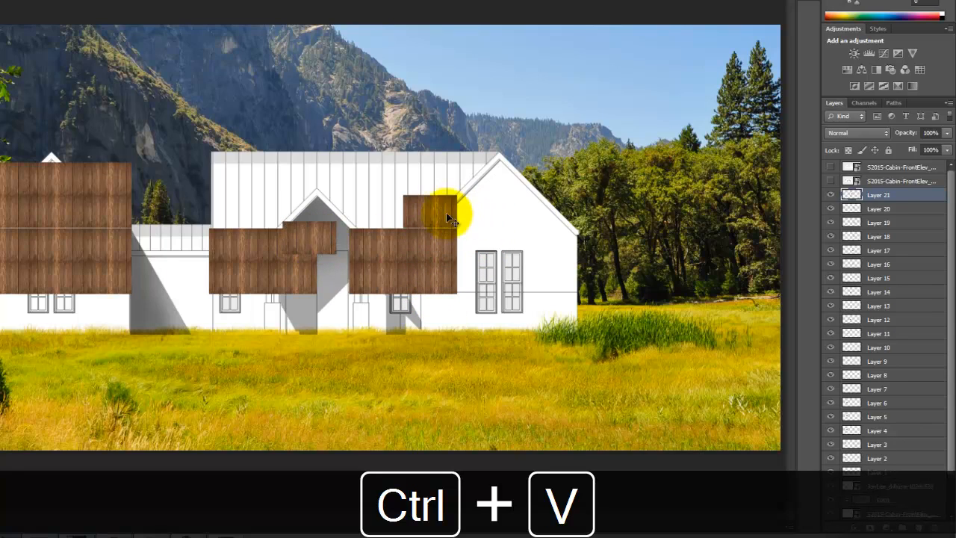
{"action": "left_click_drag", "start_coordinate": [309, 237], "coordinate": [449, 164]}
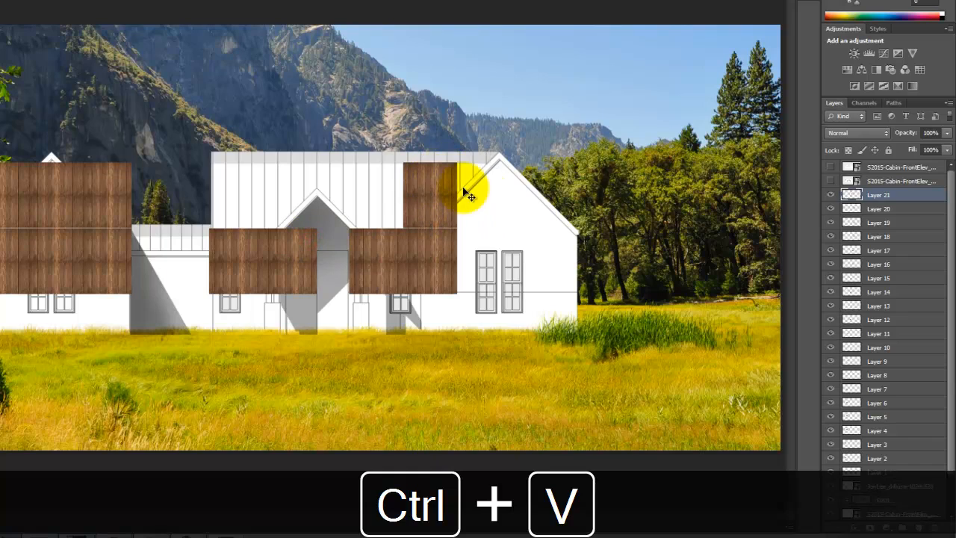
{"action": "key", "text": "ctrl+v"}
{"action": "mouse_move", "coordinate": [486, 188]}
{"action": "left_mouse_down"}
{"action": "mouse_move", "coordinate": [487, 171]}
{"action": "mouse_move", "coordinate": [531, 188]}
{"action": "mouse_move", "coordinate": [478, 187]}
{"action": "left_mouse_up"}
{"action": "key", "text": "ctrl+v"}
{"action": "left_click_drag", "start_coordinate": [314, 239], "coordinate": [487, 136]}
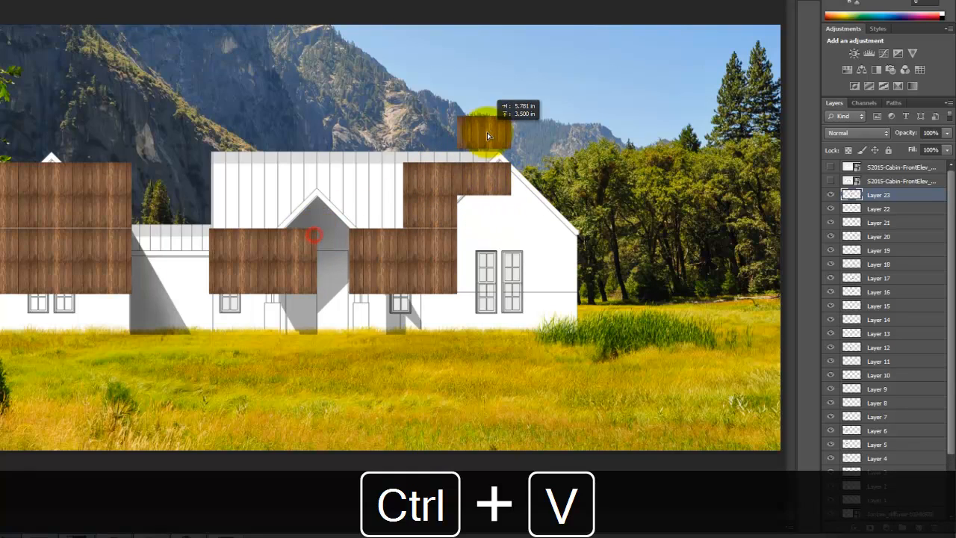
Step: Paste five more wood tiles to fill the middle of the right gable from below its peak down to the window tops
{"action": "key", "text": "ctrl+v"}
{"action": "left_click_drag", "start_coordinate": [326, 224], "coordinate": [547, 178]}
{"action": "key", "text": "ctrl+v"}
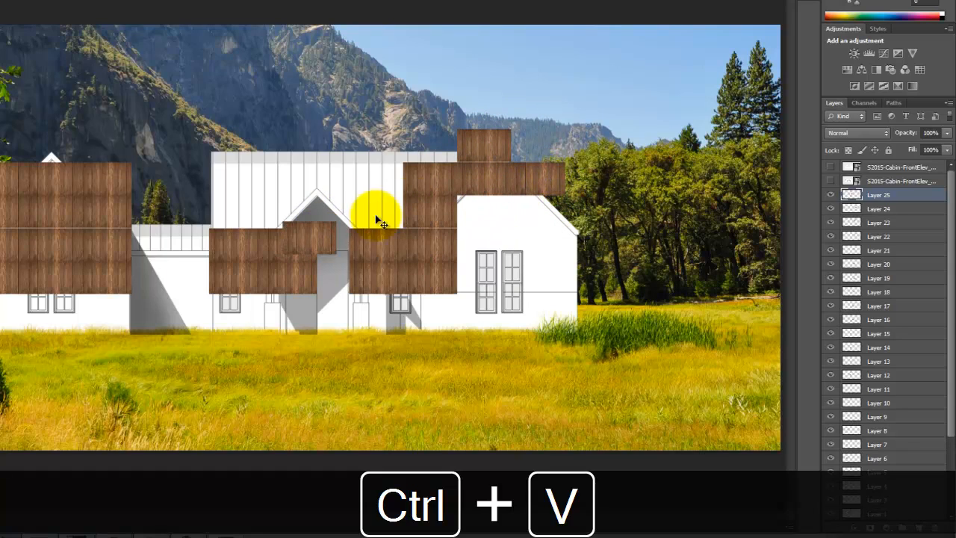
{"action": "left_click_drag", "start_coordinate": [317, 237], "coordinate": [478, 221]}
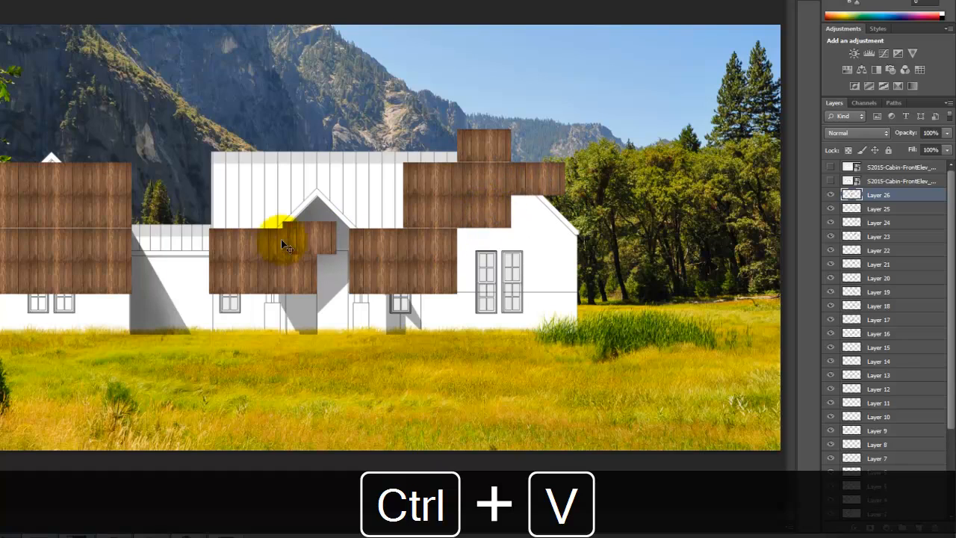
{"action": "left_click_drag", "start_coordinate": [302, 240], "coordinate": [531, 207]}
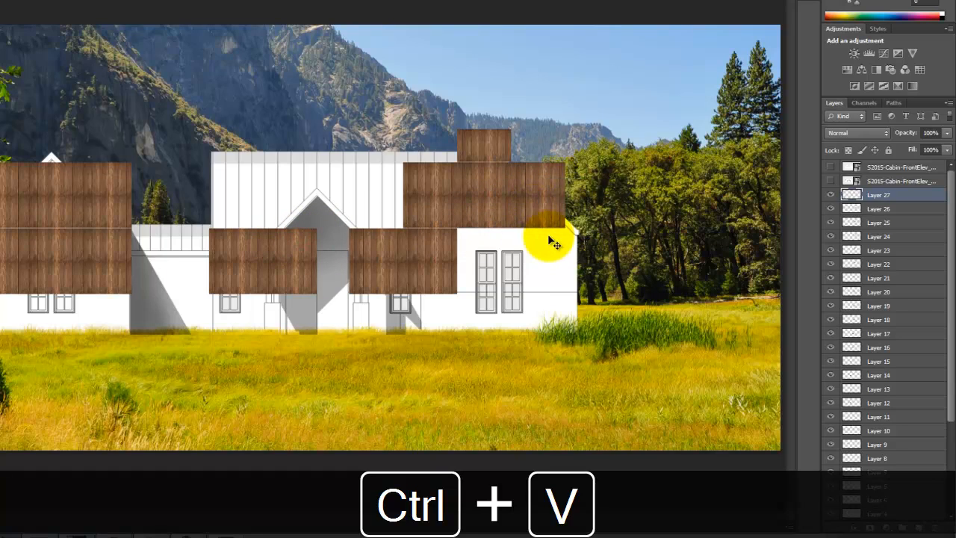
{"action": "key", "text": "ctrl+v"}
{"action": "left_click_drag", "start_coordinate": [343, 234], "coordinate": [501, 247]}
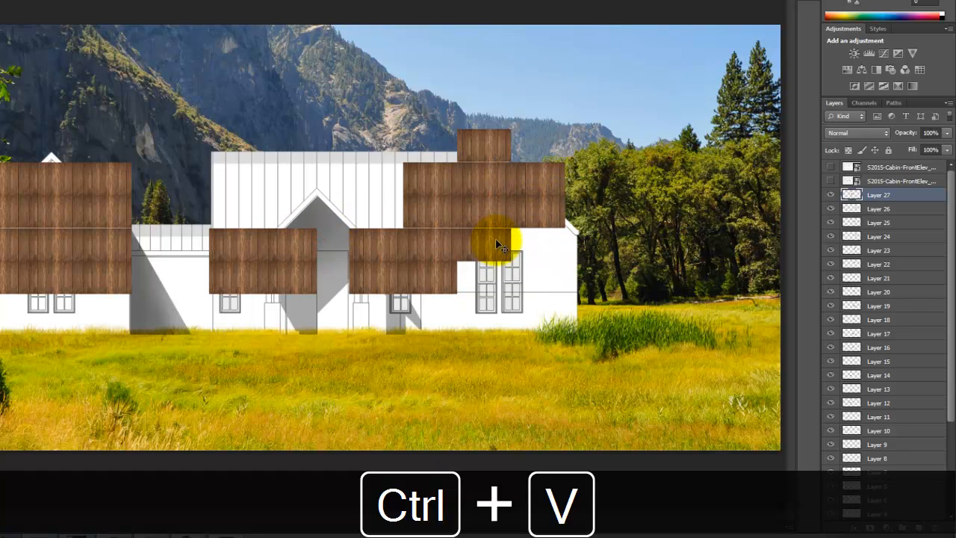
{"action": "key", "text": "ctrl+v"}
{"action": "left_click_drag", "start_coordinate": [303, 232], "coordinate": [534, 247]}
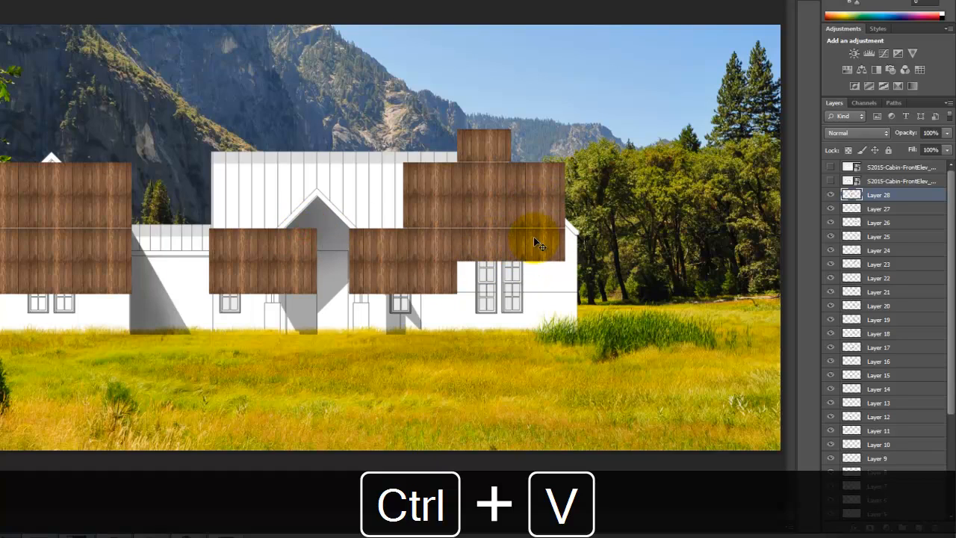
Step: Cover the rest of the right gable with five wood tiles: two stacked at its right edge and a row of three across the windows
{"action": "key", "text": "ctrl+v"}
{"action": "left_click_drag", "start_coordinate": [320, 231], "coordinate": [605, 210]}
{"action": "key", "text": "ctrl+v"}
{"action": "left_click_drag", "start_coordinate": [319, 242], "coordinate": [603, 240]}
{"action": "key", "text": "ctrl+v"}
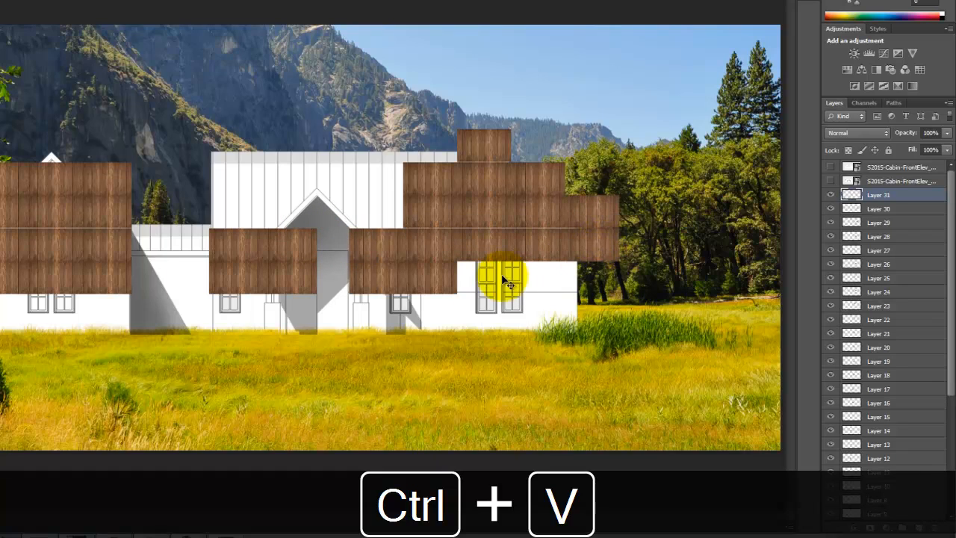
{"action": "left_click_drag", "start_coordinate": [329, 235], "coordinate": [496, 284]}
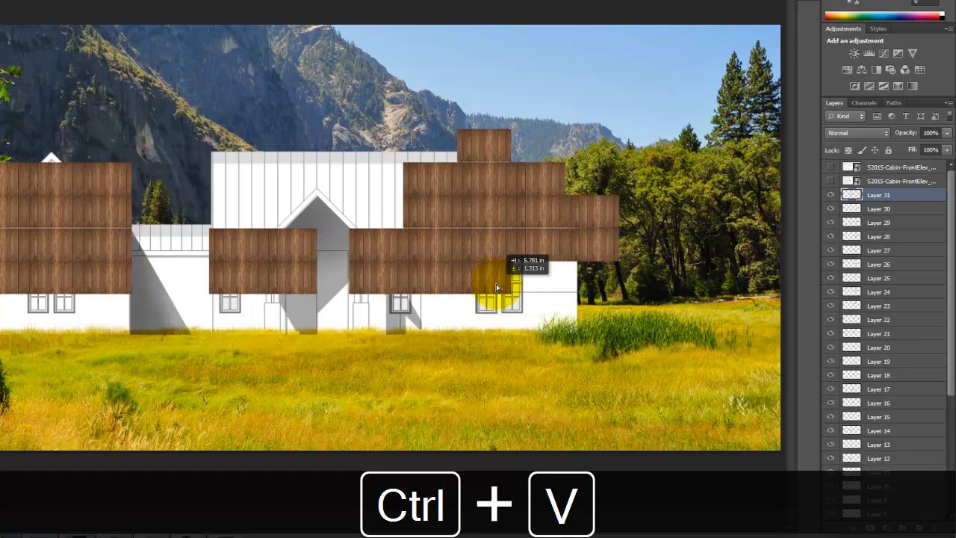
{"action": "key", "text": "ctrl+v"}
{"action": "left_click_drag", "start_coordinate": [320, 235], "coordinate": [545, 273]}
{"action": "key", "text": "ctrl+v"}
{"action": "left_click_drag", "start_coordinate": [312, 239], "coordinate": [596, 273]}
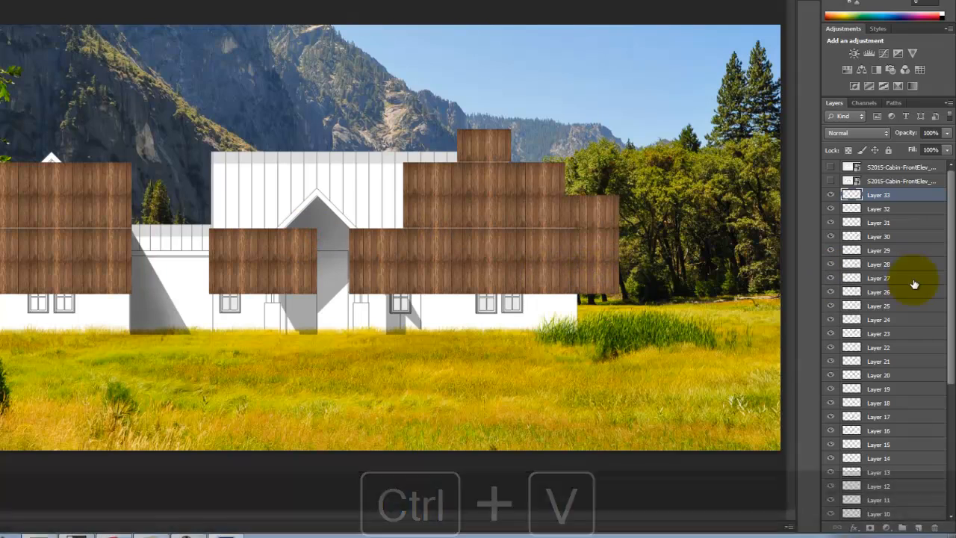
Step: Paste one more wood texture copy and center it over the peak of the left gable
{"action": "key", "text": "ctrl+v"}
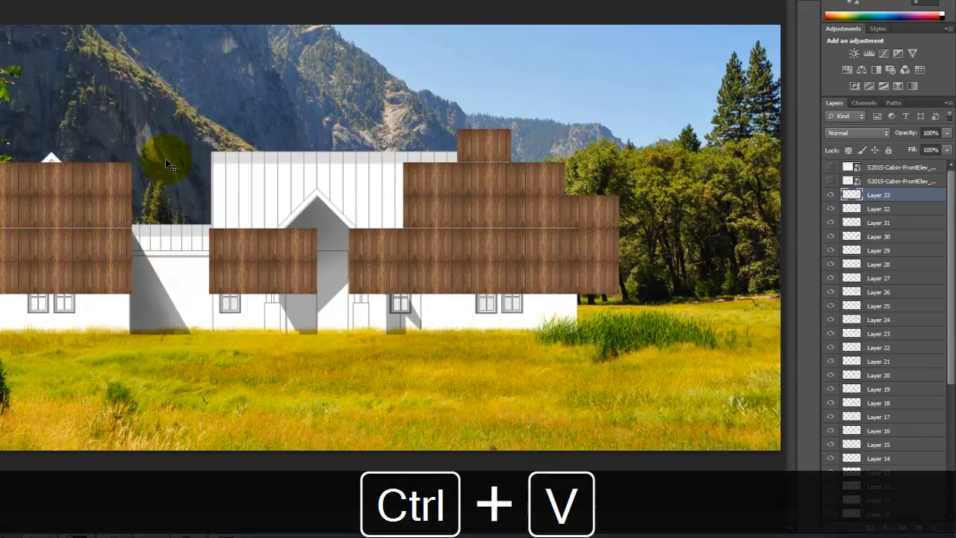
{"action": "left_click_drag", "start_coordinate": [314, 234], "coordinate": [53, 145]}
{"action": "left_click", "coordinate": [302, 157]}
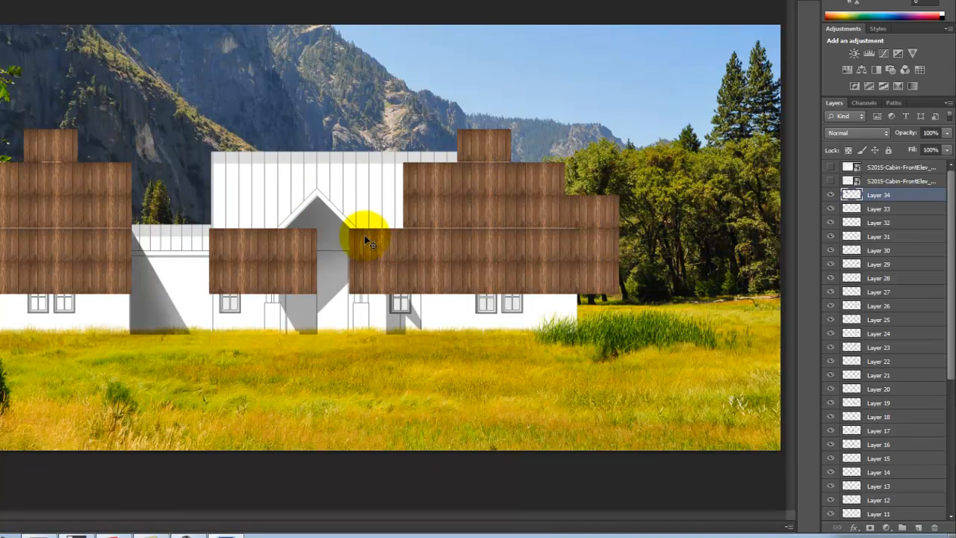
{"action": "left_click_drag", "start_coordinate": [366, 240], "coordinate": [359, 278]}
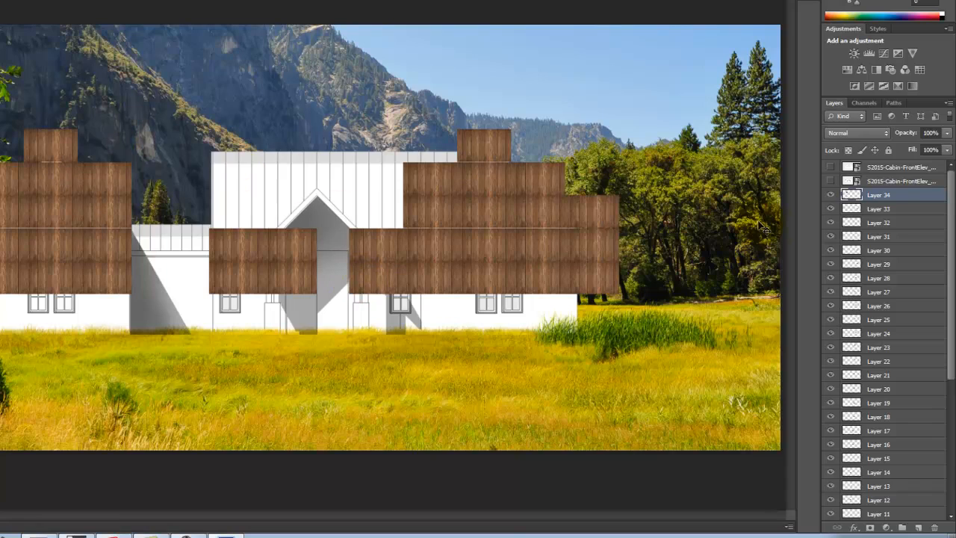
Step: Hide the D&B, elevation, meadow photo and Background layers, and merge the visible wood tile layers into one
{"action": "left_click_drag", "start_coordinate": [954, 196], "coordinate": [948, 341]}
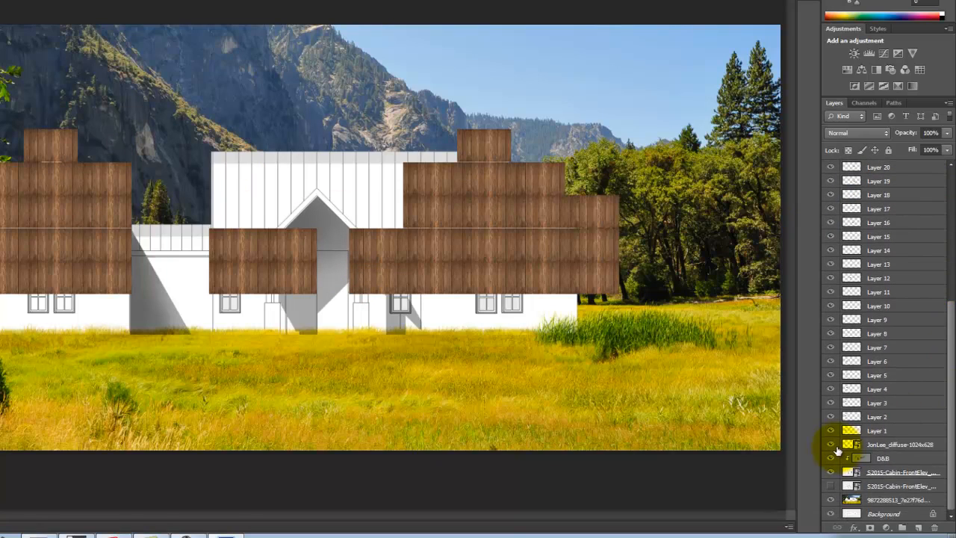
{"action": "left_click_drag", "start_coordinate": [831, 460], "coordinate": [822, 526]}
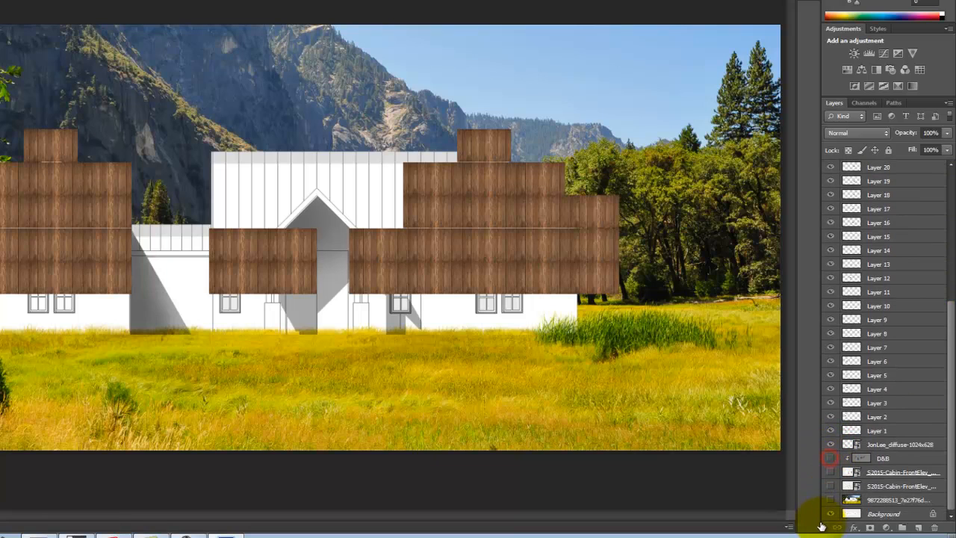
{"action": "scroll", "coordinate": [935, 273], "scroll_direction": "up", "scroll_amount": 6}
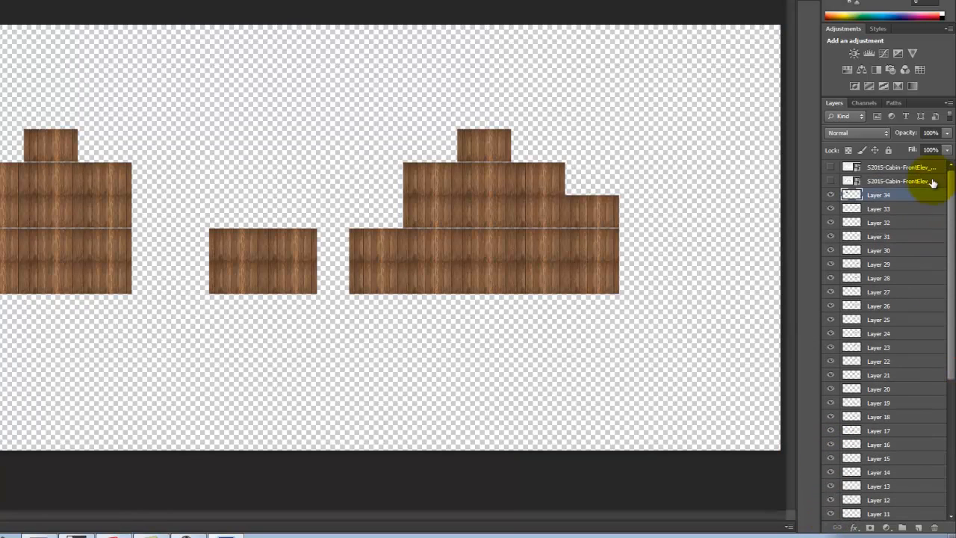
{"action": "scroll", "coordinate": [914, 366], "scroll_direction": "down", "scroll_amount": 1}
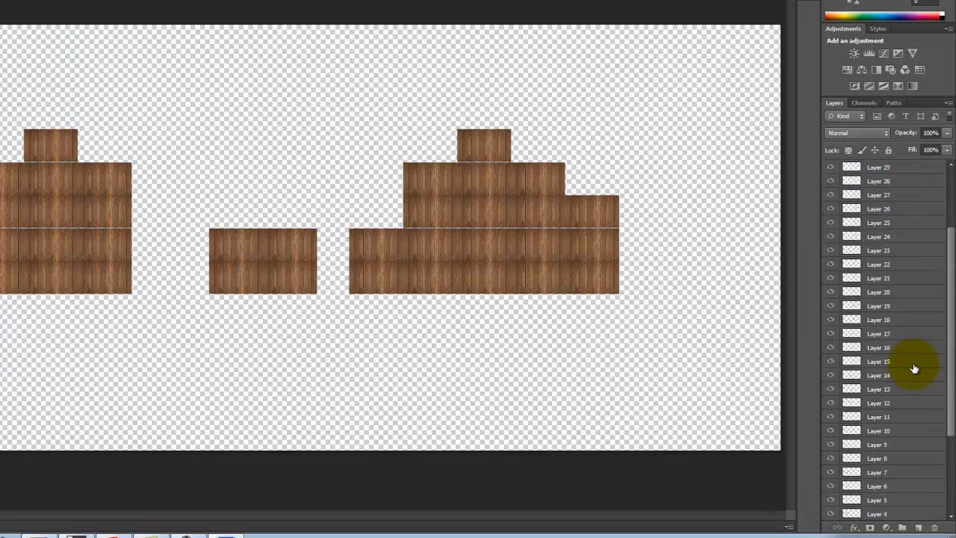
{"action": "scroll", "coordinate": [914, 368], "scroll_direction": "down", "scroll_amount": 3}
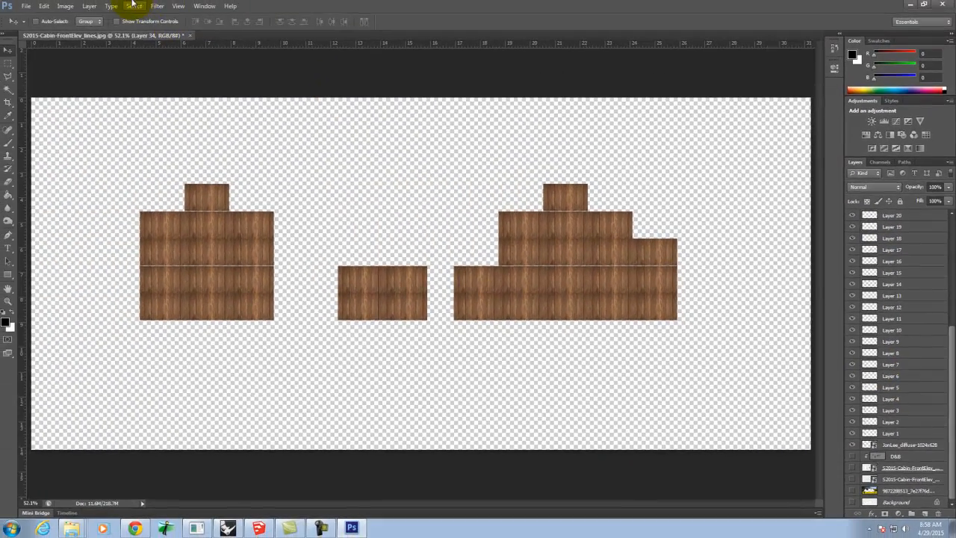
{"action": "left_click", "coordinate": [93, 8]}
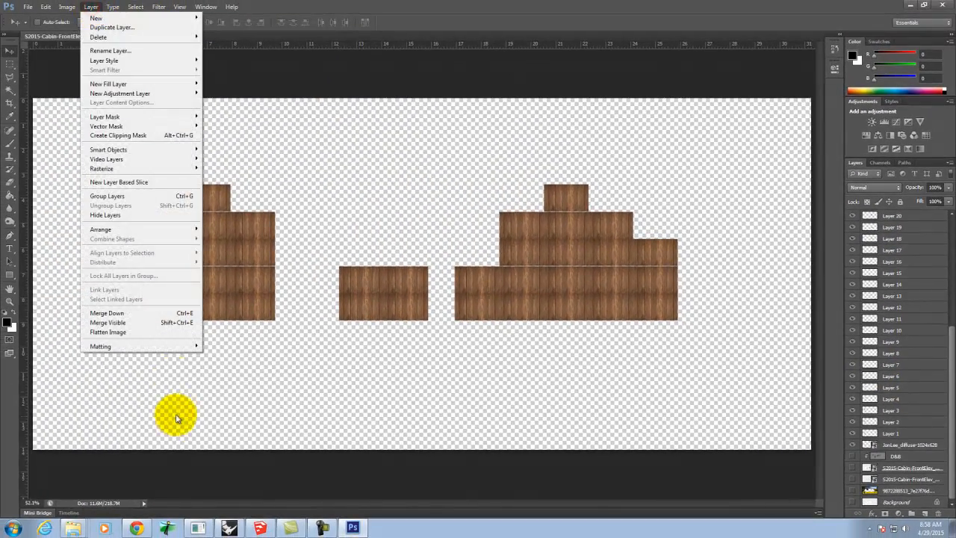
{"action": "left_click", "coordinate": [140, 327]}
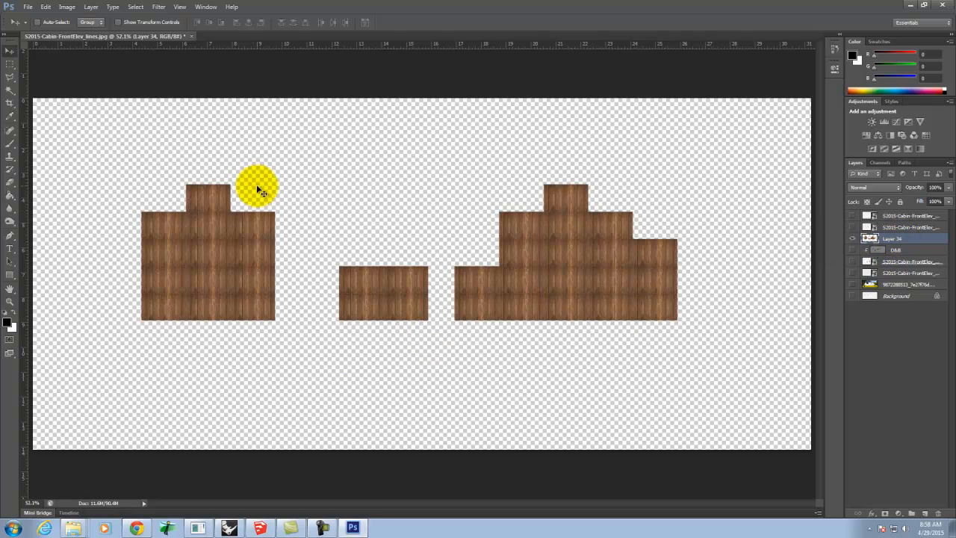
Step: Show the Background line drawing without the wood layer and Magic Wand-select the walls of both gables and beside the porch
{"action": "left_click", "coordinate": [853, 297]}
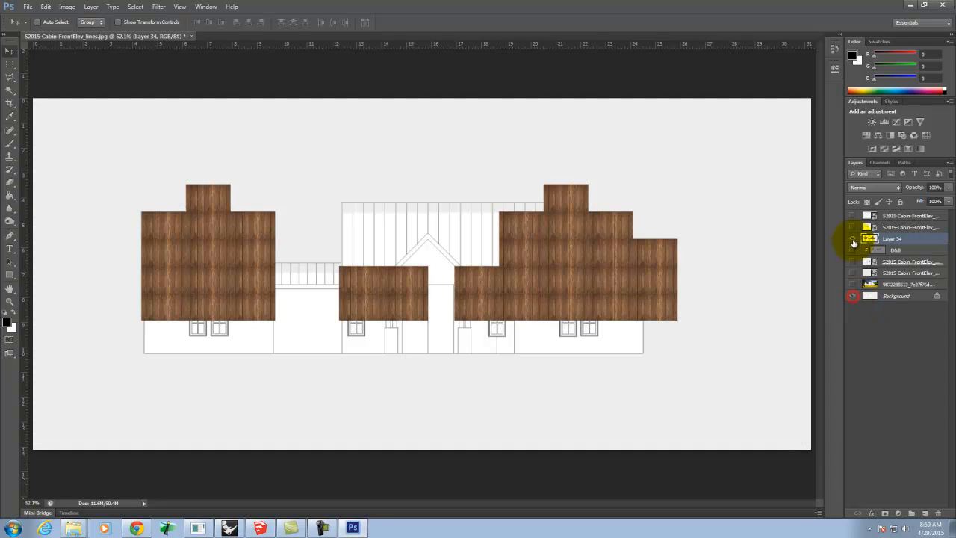
{"action": "left_click", "coordinate": [852, 238]}
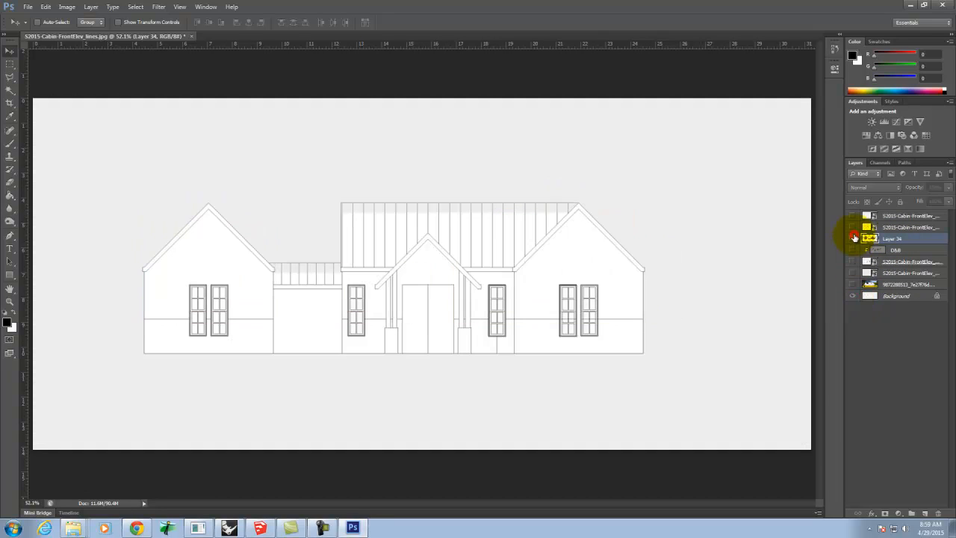
{"action": "left_click", "coordinate": [9, 88]}
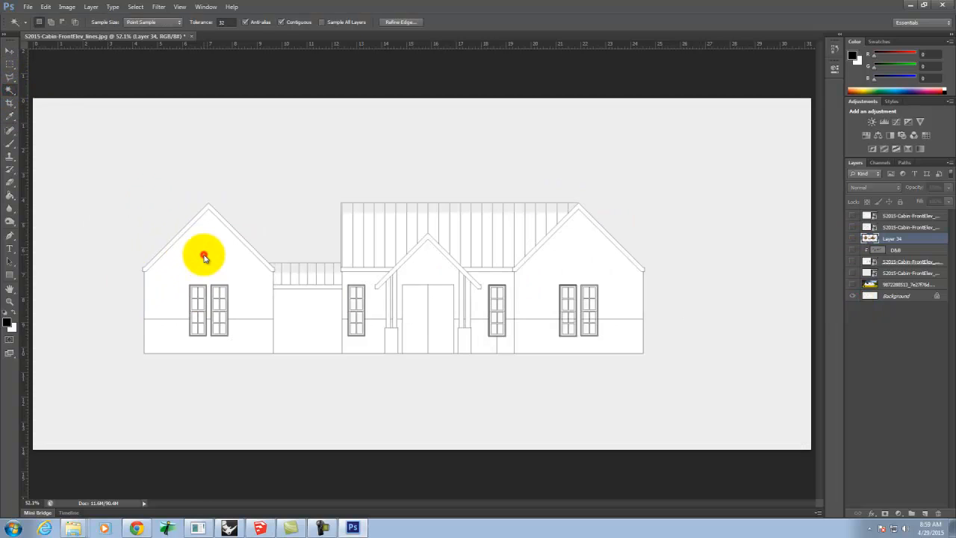
{"action": "left_click", "coordinate": [905, 297]}
{"action": "left_click", "coordinate": [236, 278]}
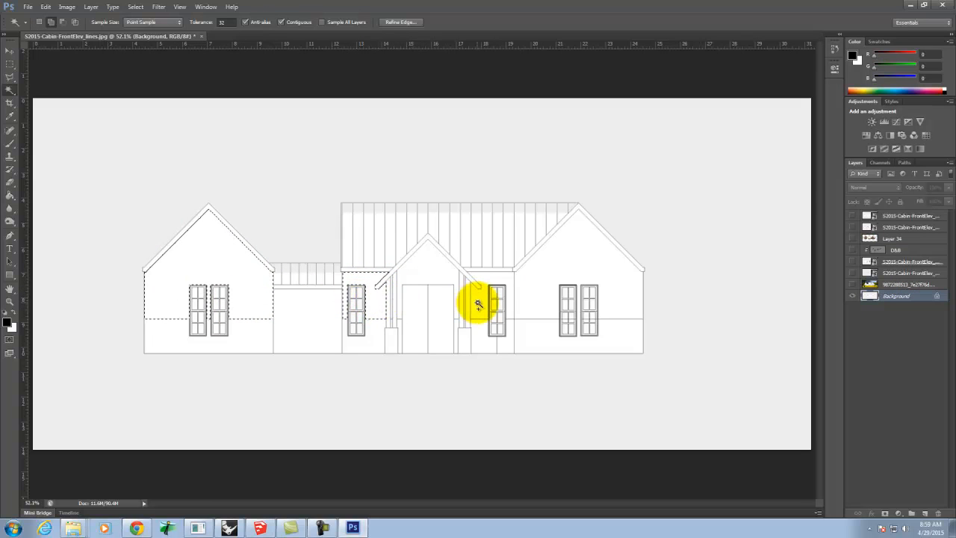
{"action": "left_click", "coordinate": [560, 260]}
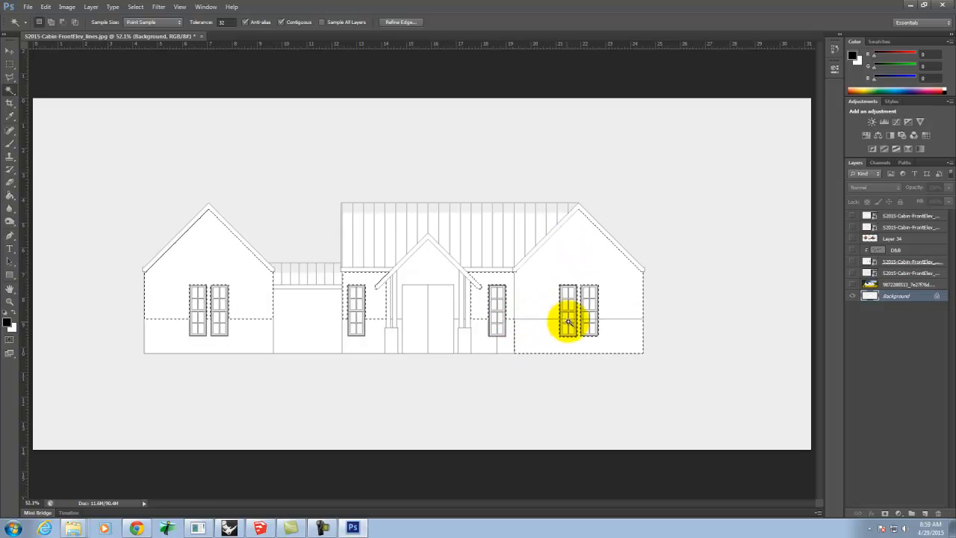
Step: Subtract the lower wall band of the right gable from the selection with the Rectangular Marquee
{"action": "left_click", "coordinate": [10, 64]}
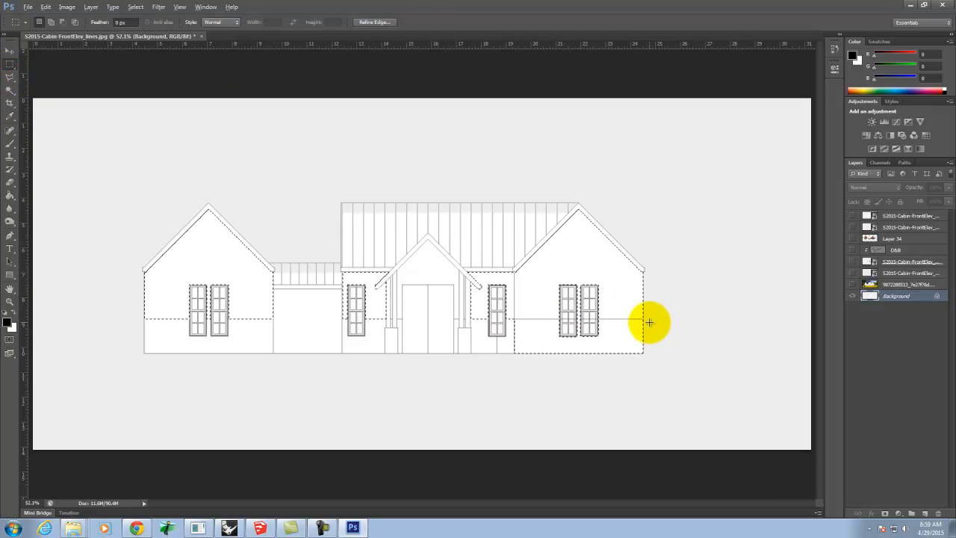
{"action": "left_click_drag", "start_coordinate": [647, 320], "coordinate": [514, 360]}
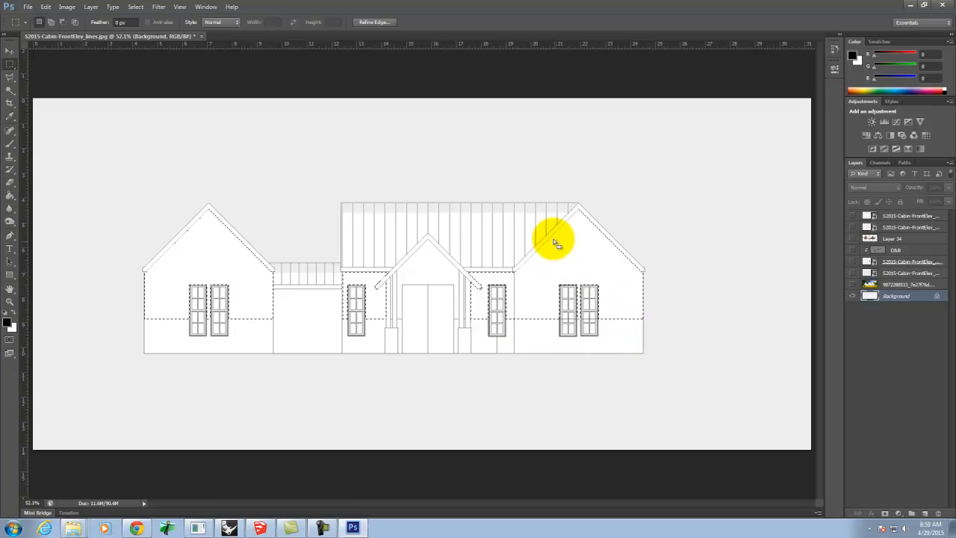
{"action": "key", "text": "ctrl+BackSpace"}
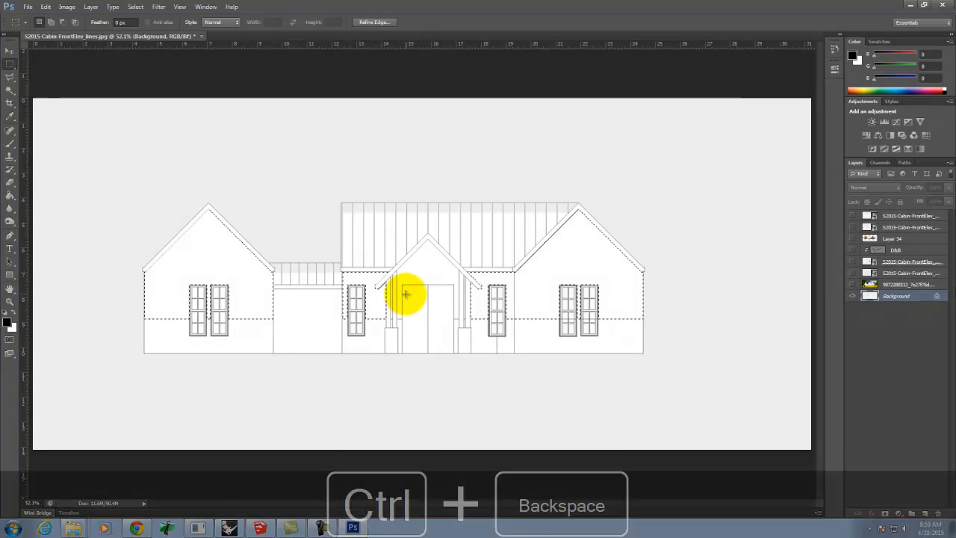
Step: Add the narrow gaps between the paired porch posts on both sides of the entry to the selection with the Magic Wand
{"action": "key", "text": "ctrl+equal"}
{"action": "key", "text": "ctrl+equal"}
{"action": "key", "text": "ctrl+equal"}
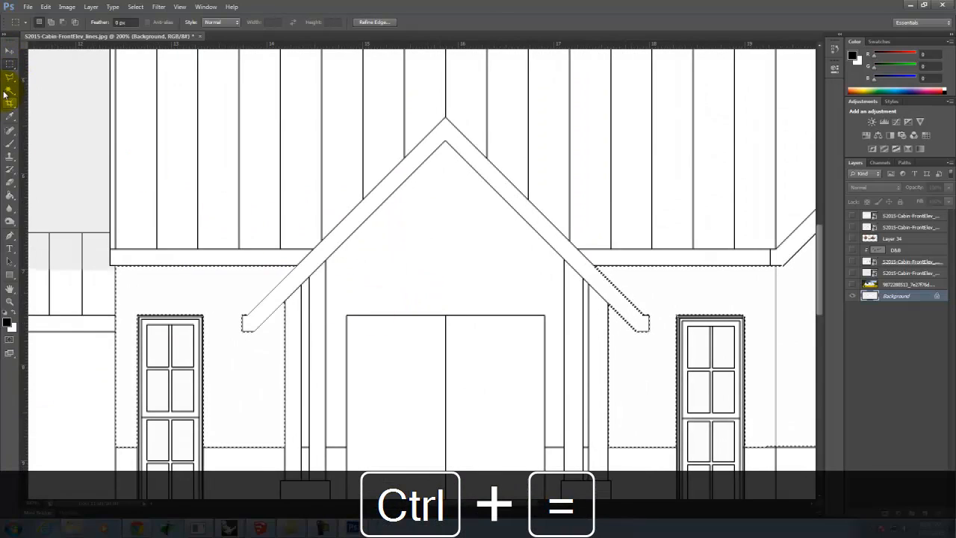
{"action": "left_click", "coordinate": [9, 91]}
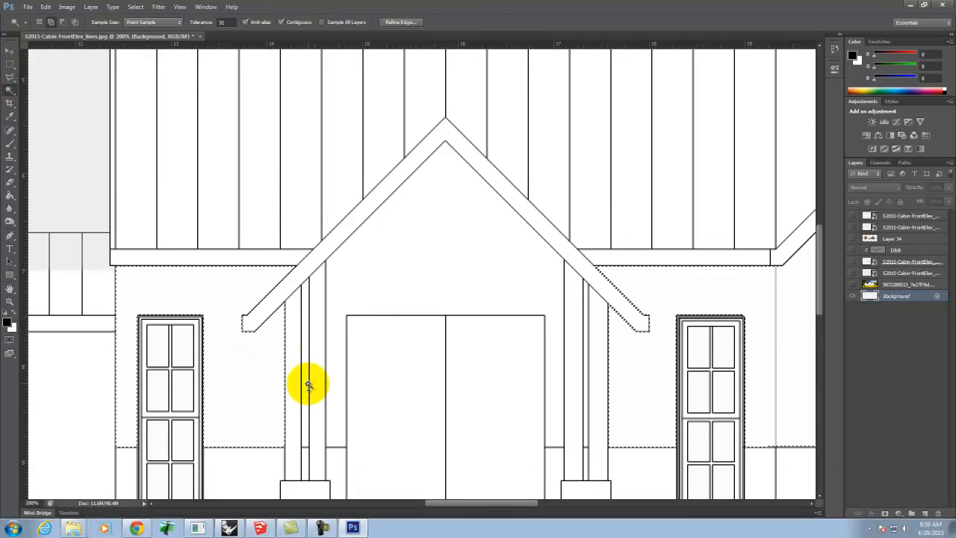
{"action": "left_click", "coordinate": [307, 382], "text": "shift"}
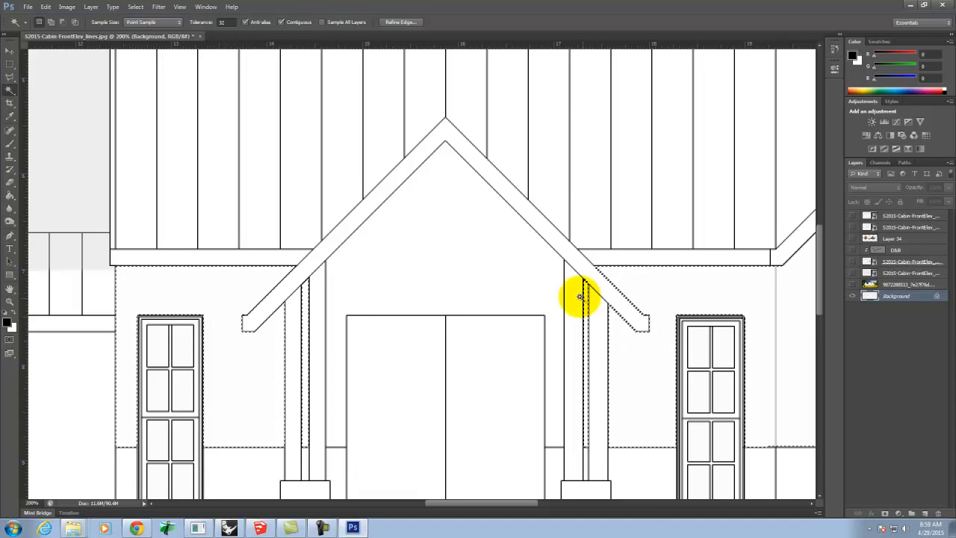
{"action": "scroll", "coordinate": [529, 284], "scroll_direction": "down", "scroll_amount": 3}
{"action": "key", "text": "ctrl+0"}
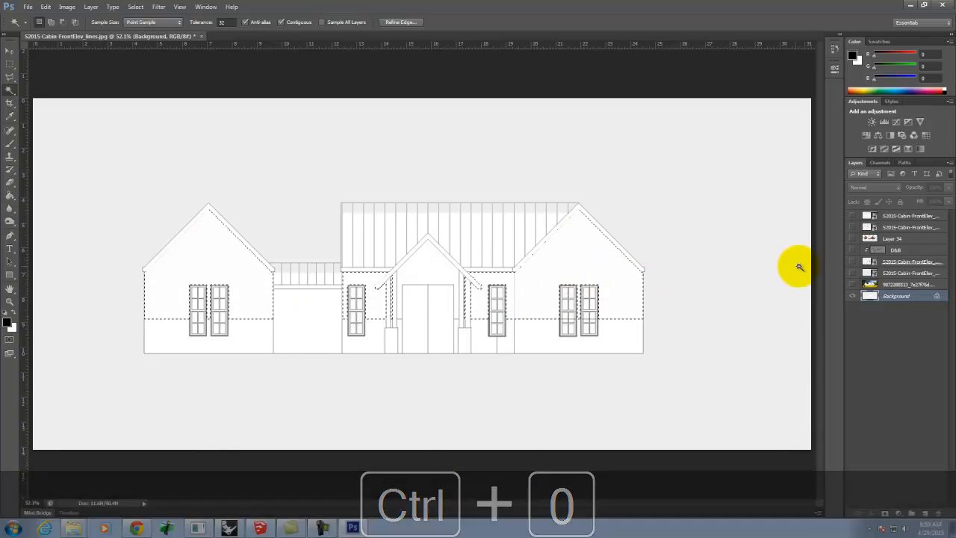
Step: Show the merged wood layer, Layer 34, and mask it to the selected wall areas
{"action": "left_click", "coordinate": [891, 238]}
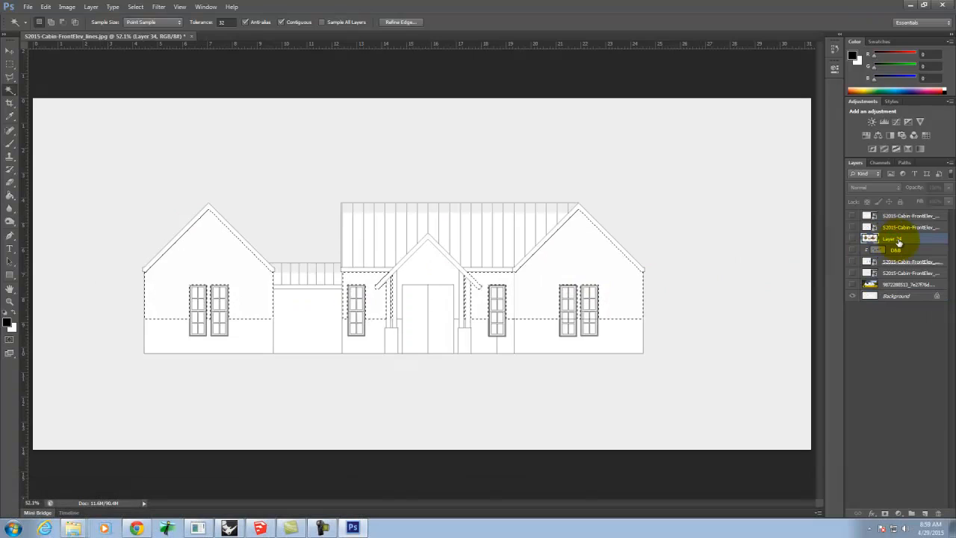
{"action": "left_click", "coordinate": [884, 514]}
{"action": "key", "text": "ctrl+z"}
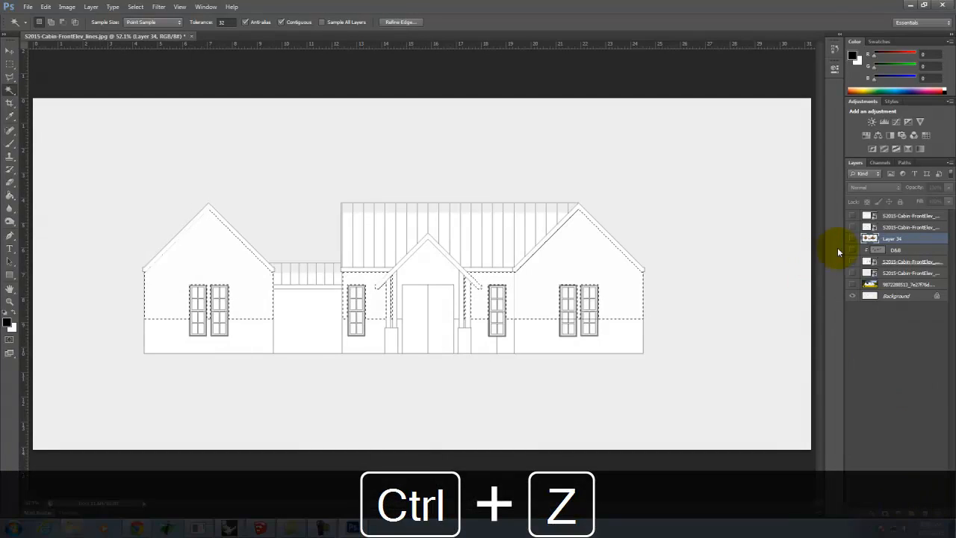
{"action": "left_click", "coordinate": [853, 240]}
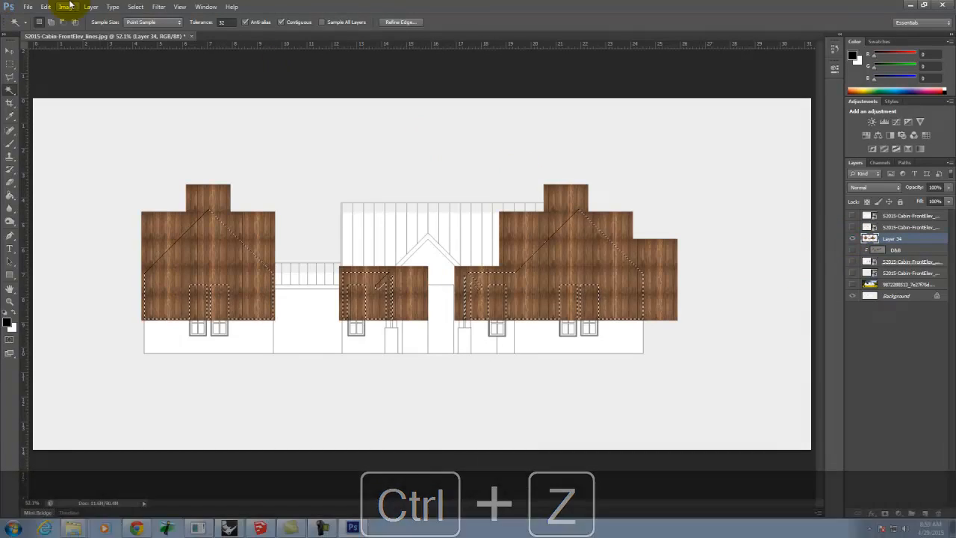
{"action": "left_click", "coordinate": [885, 513]}
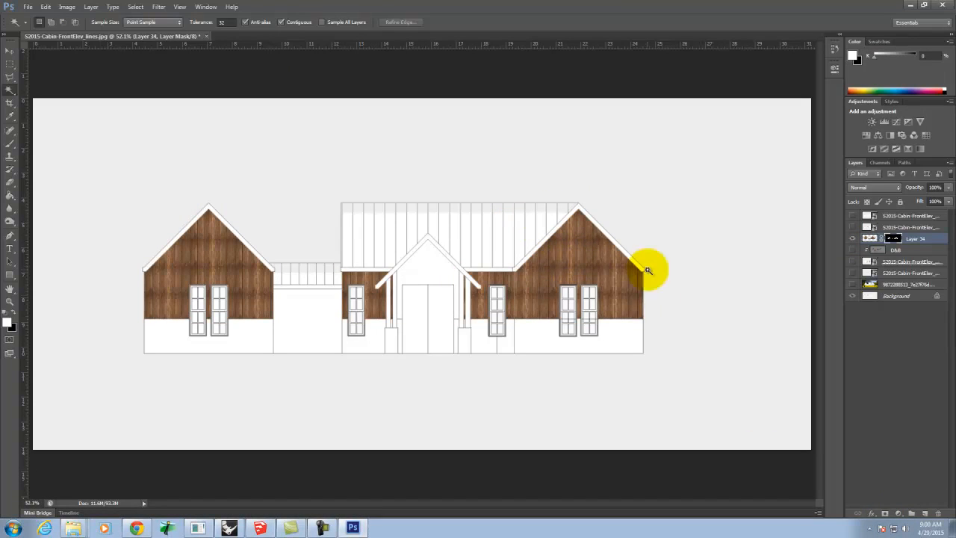
Step: Turn the D&B, elevation and meadow photo layers back on and lower the wood layer's opacity to 49%
{"action": "left_click", "coordinate": [851, 260]}
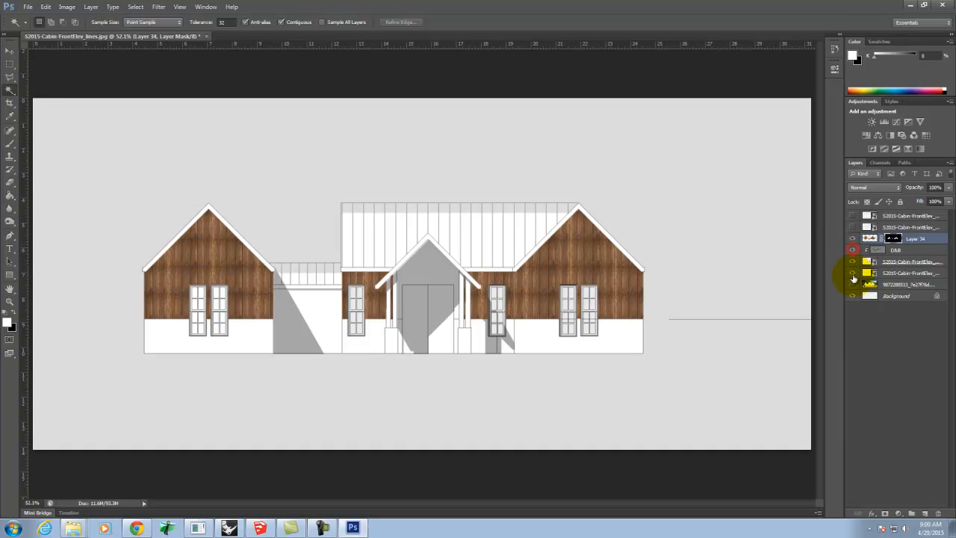
{"action": "left_click", "coordinate": [854, 283]}
{"action": "left_click", "coordinate": [854, 283]}
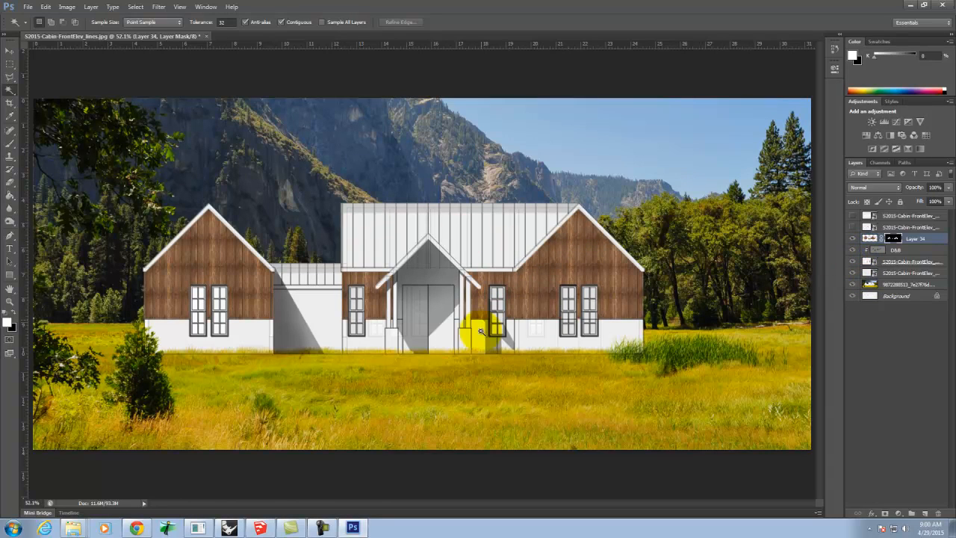
{"action": "left_click", "coordinate": [917, 238]}
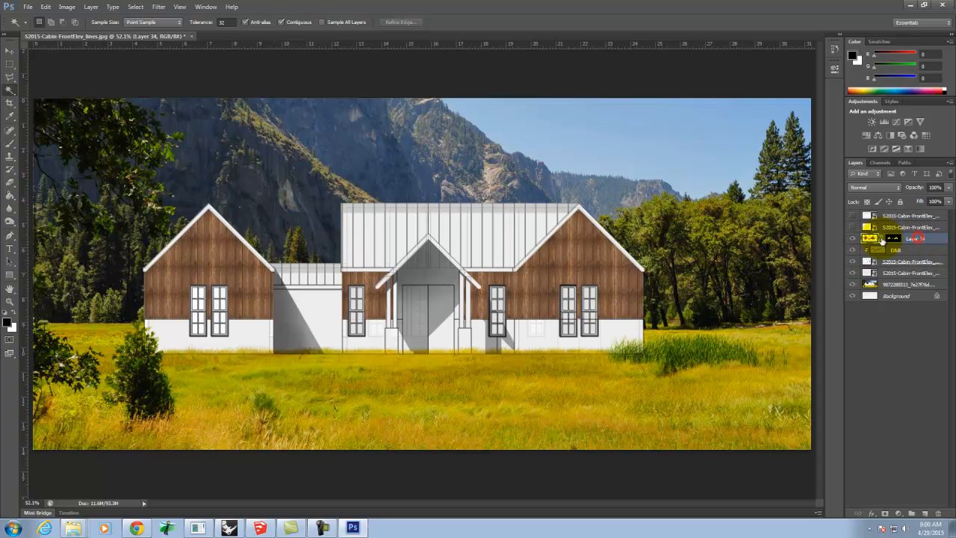
{"action": "left_click_drag", "start_coordinate": [923, 203], "coordinate": [924, 203]}
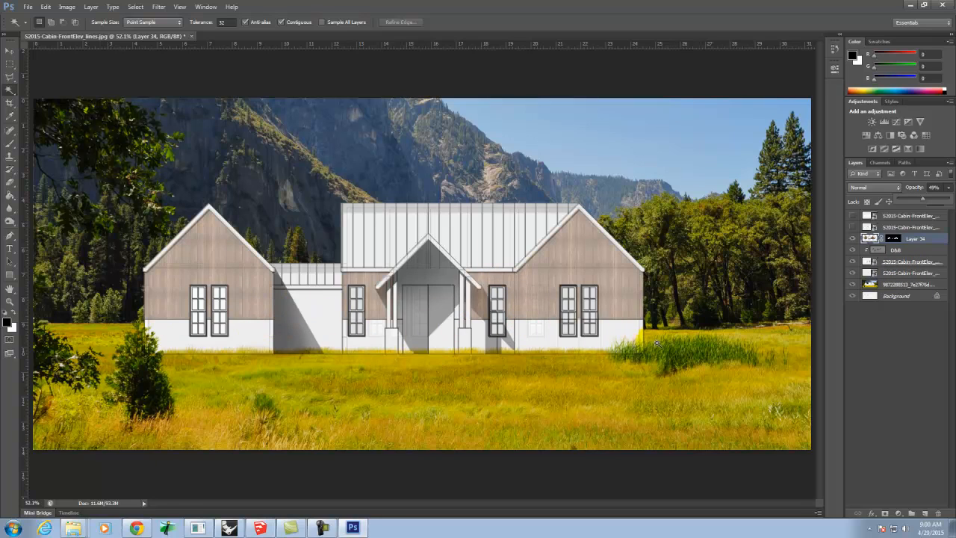
Step: Start placing an image file and browse to the Ex126 folder inside A135 Exercises
{"action": "left_click", "coordinate": [28, 9]}
{"action": "left_click", "coordinate": [30, 163]}
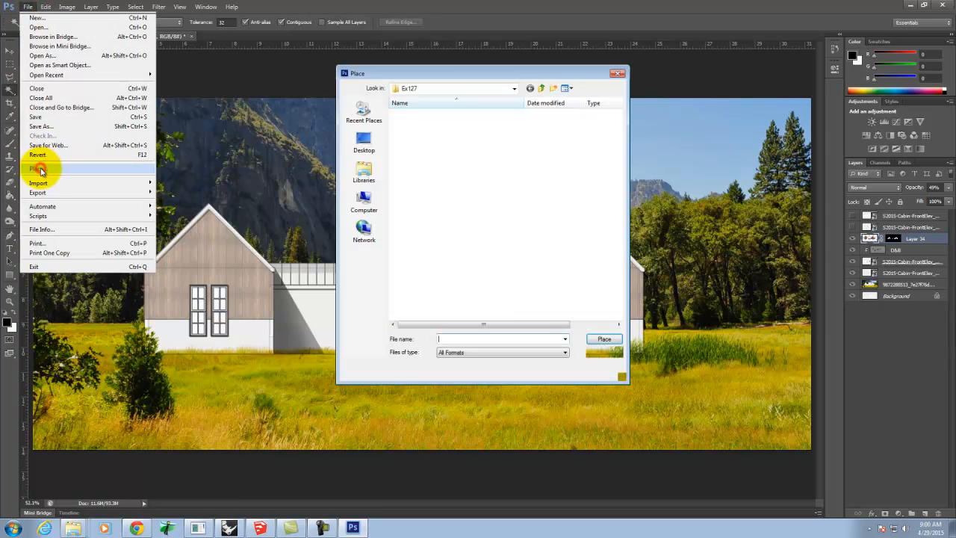
{"action": "left_click", "coordinate": [447, 88]}
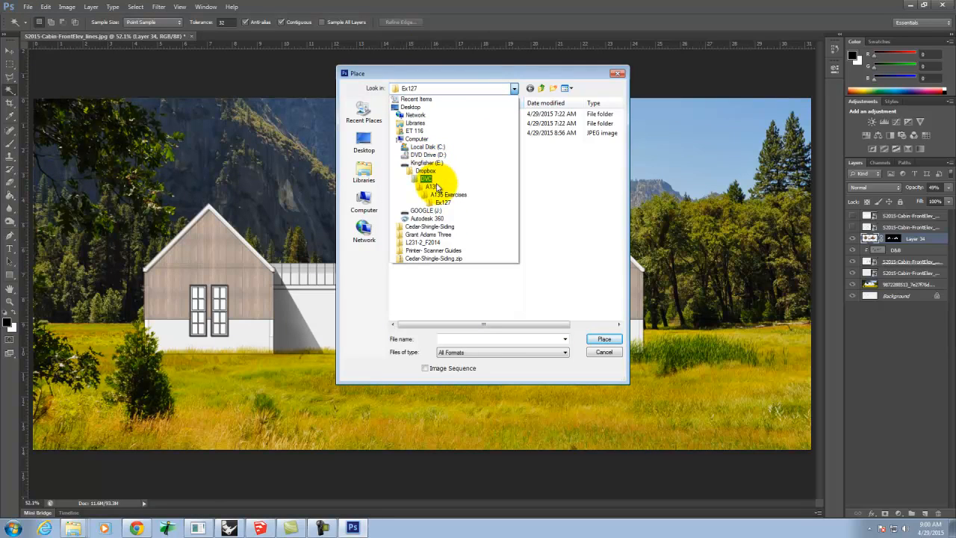
{"action": "left_click", "coordinate": [440, 196]}
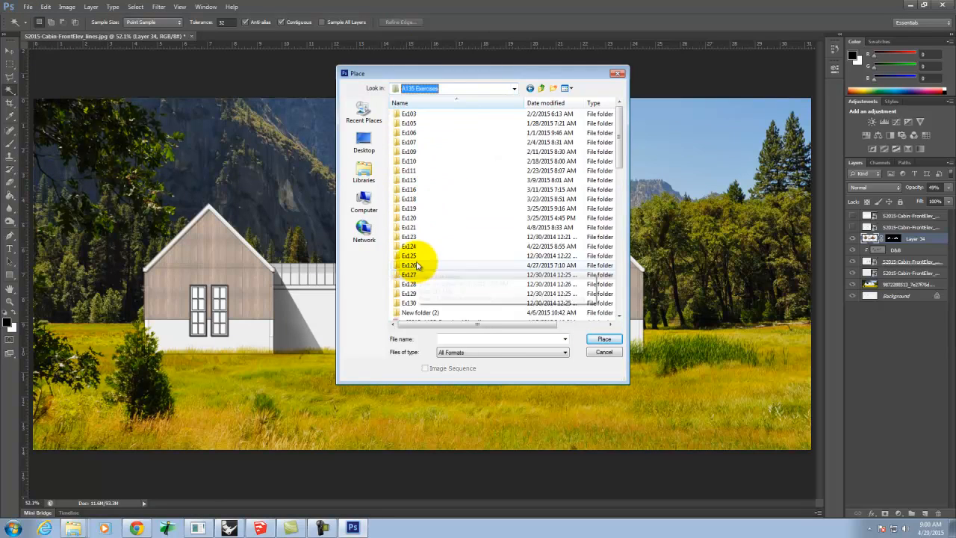
{"action": "double_click", "coordinate": [418, 256]}
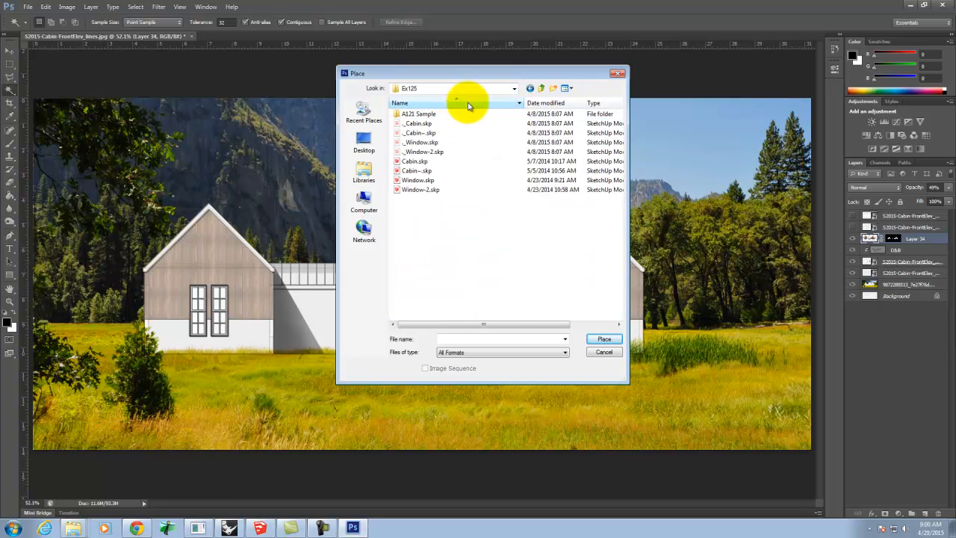
{"action": "left_click", "coordinate": [541, 88]}
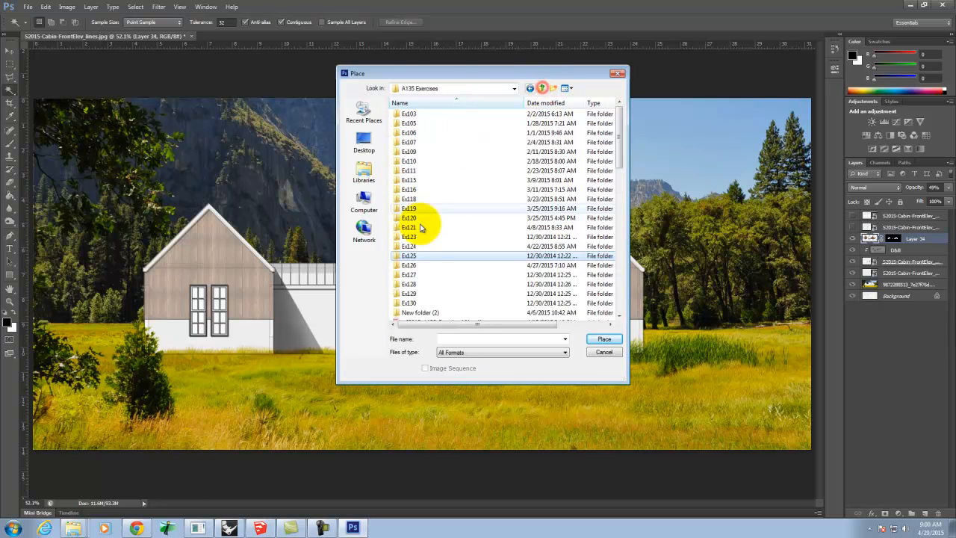
{"action": "double_click", "coordinate": [422, 266]}
{"action": "scroll", "coordinate": [486, 269], "scroll_direction": "down", "scroll_amount": 3}
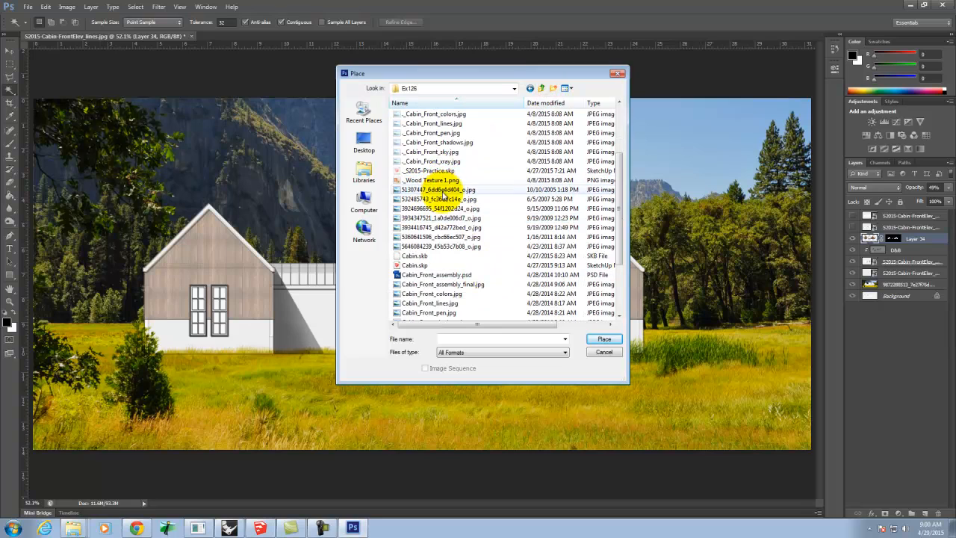
{"action": "left_click", "coordinate": [565, 88]}
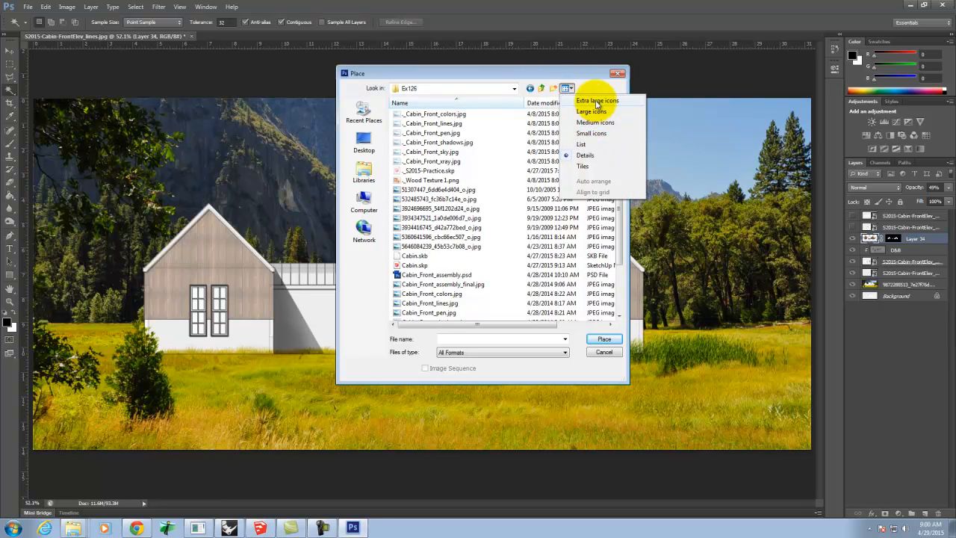
{"action": "left_click", "coordinate": [595, 101]}
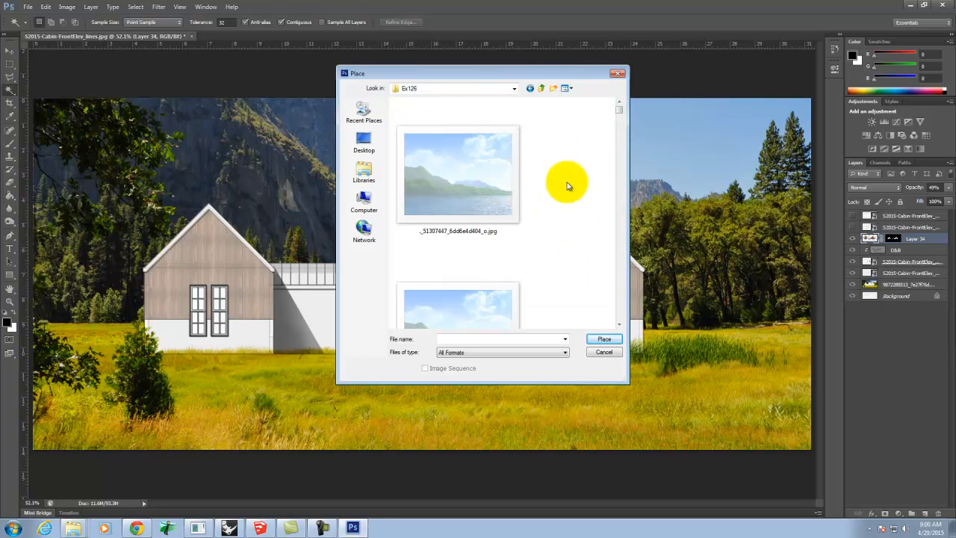
{"action": "scroll", "coordinate": [552, 167], "scroll_direction": "down", "scroll_amount": 3}
{"action": "scroll", "coordinate": [548, 180], "scroll_direction": "down", "scroll_amount": 3}
{"action": "scroll", "coordinate": [549, 181], "scroll_direction": "down", "scroll_amount": 3}
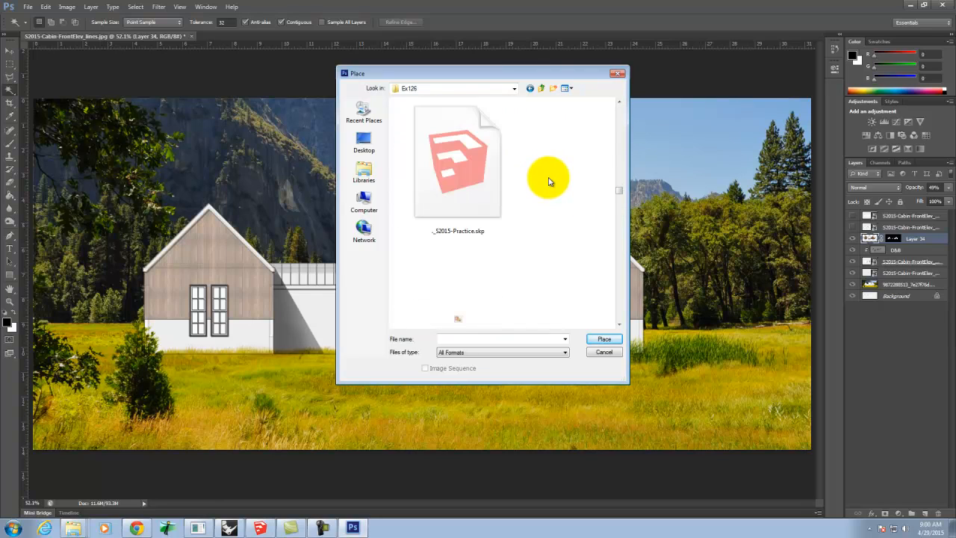
{"action": "scroll", "coordinate": [548, 181], "scroll_direction": "down", "scroll_amount": 9}
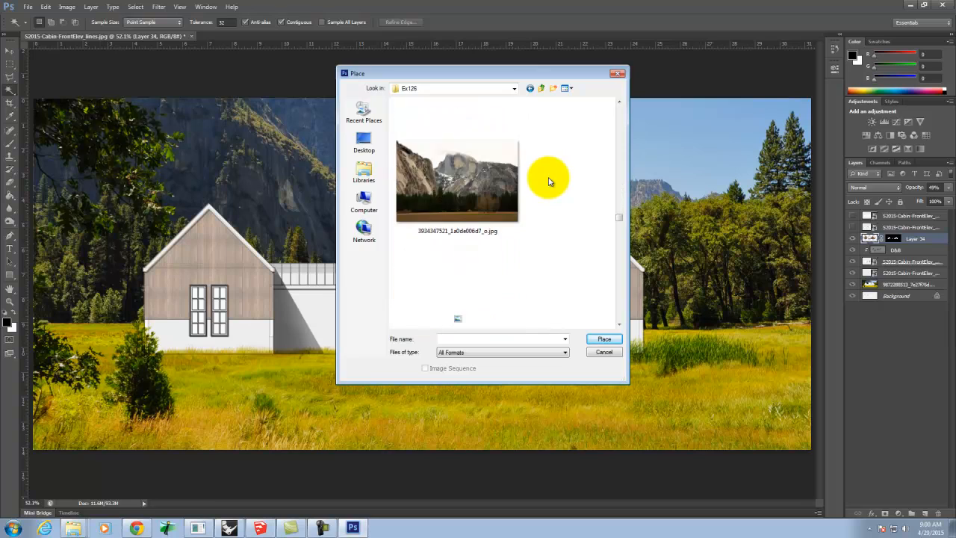
{"action": "scroll", "coordinate": [548, 181], "scroll_direction": "down", "scroll_amount": 1}
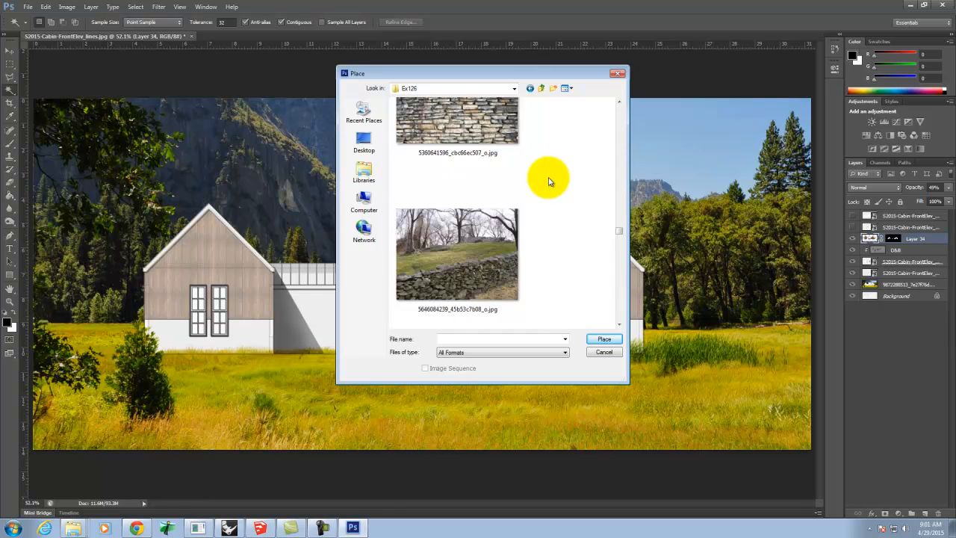
{"action": "scroll", "coordinate": [546, 182], "scroll_direction": "up", "scroll_amount": 1}
{"action": "left_click", "coordinate": [426, 160]}
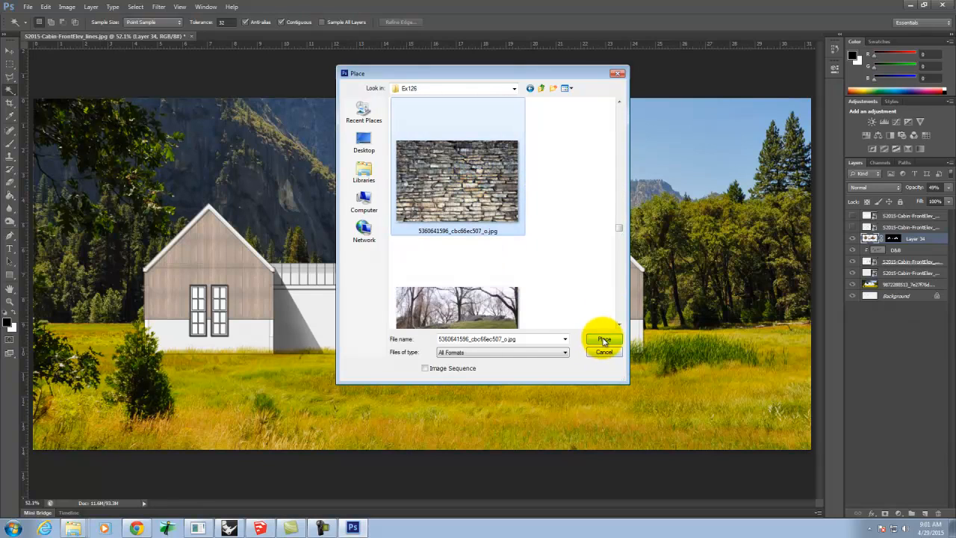
{"action": "left_click", "coordinate": [604, 338]}
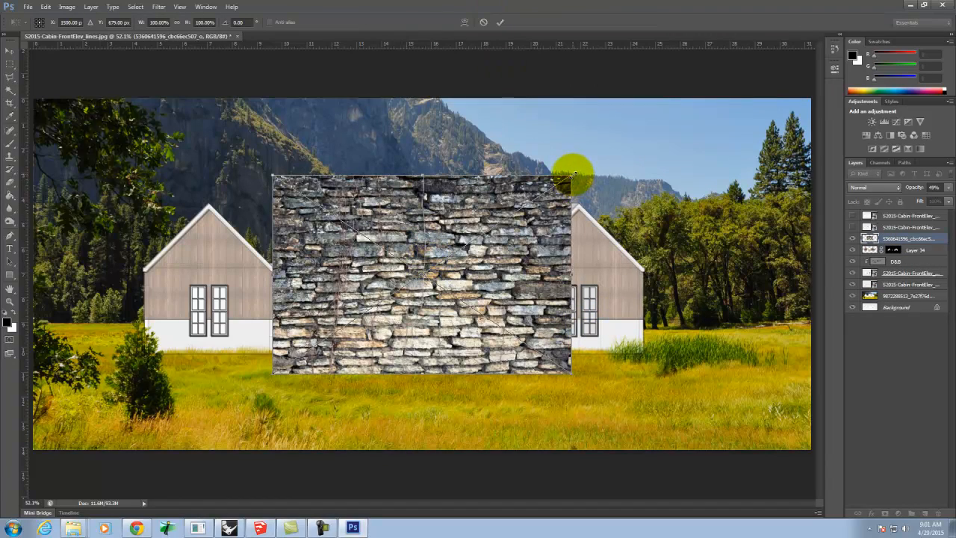
Step: Shrink and stretch the placed stone texture to cover the connecting wall between the left gable and the main block, and commit it
{"action": "left_click_drag", "start_coordinate": [573, 175], "coordinate": [341, 327]}
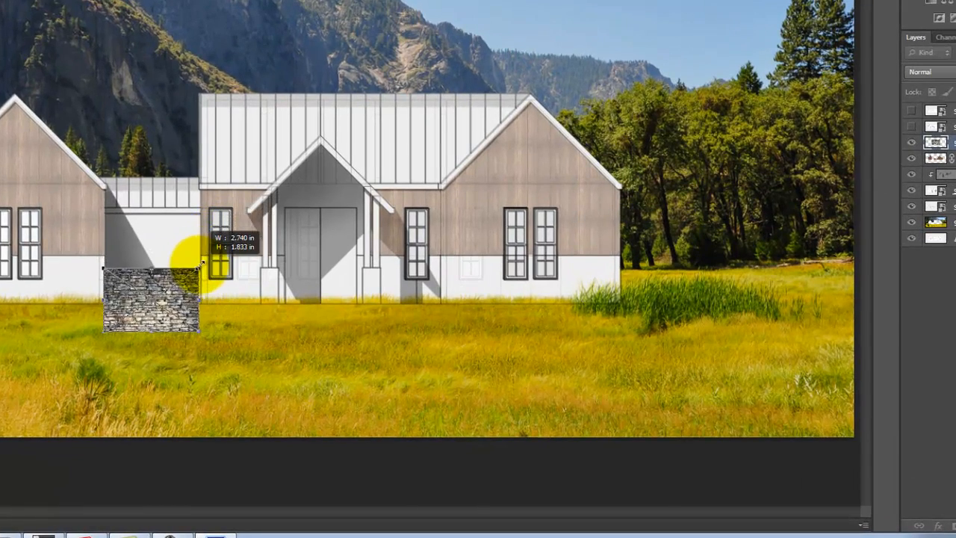
{"action": "left_click_drag", "start_coordinate": [200, 263], "coordinate": [209, 263]}
{"action": "left_click_drag", "start_coordinate": [160, 285], "coordinate": [149, 233]}
{"action": "left_click_drag", "start_coordinate": [147, 277], "coordinate": [149, 307]}
{"action": "left_click_drag", "start_coordinate": [197, 255], "coordinate": [163, 261]}
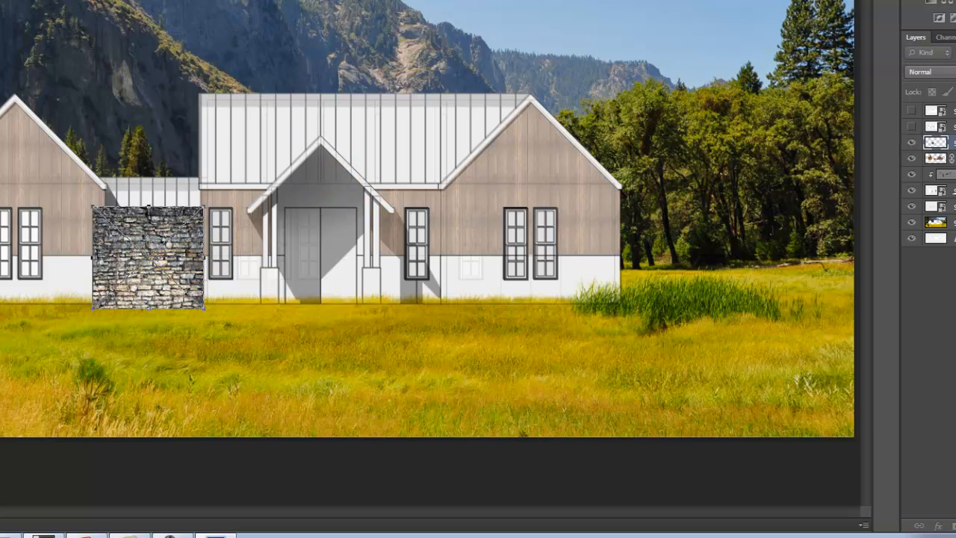
{"action": "key", "text": "Return"}
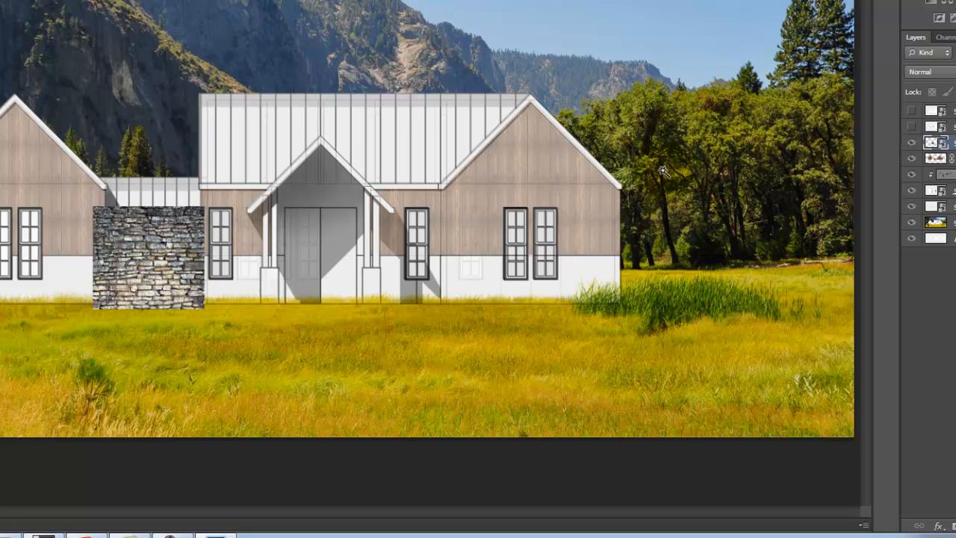
Step: Hide every layer except the stone texture and paste a copy of the stone onto a new layer
{"action": "left_click_drag", "start_coordinate": [911, 159], "coordinate": [913, 245]}
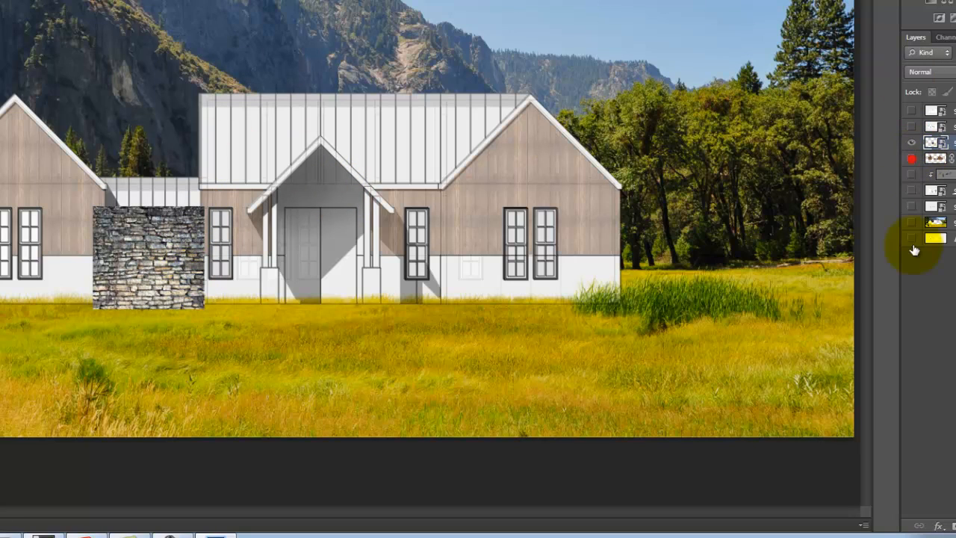
{"action": "key", "text": "ctrl+a"}
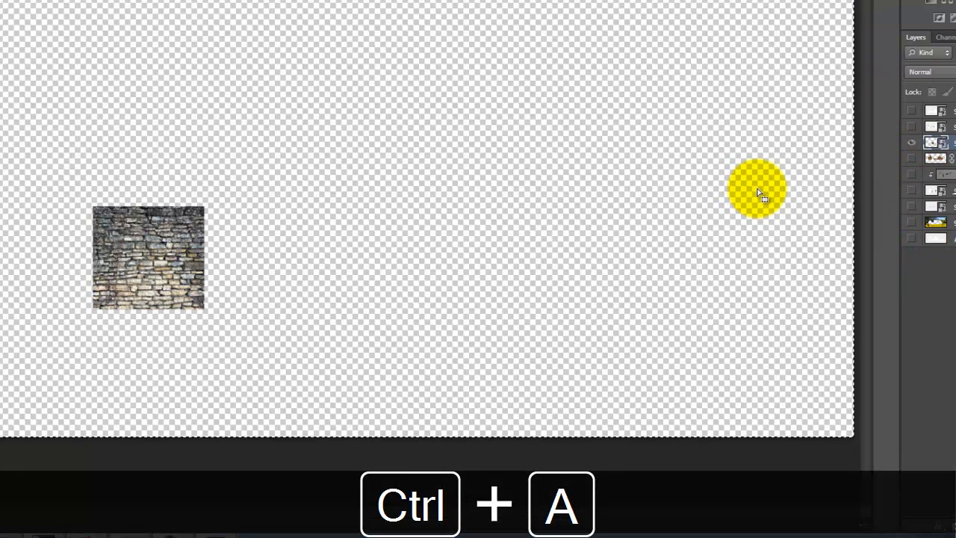
{"action": "key", "text": "ctrl+c"}
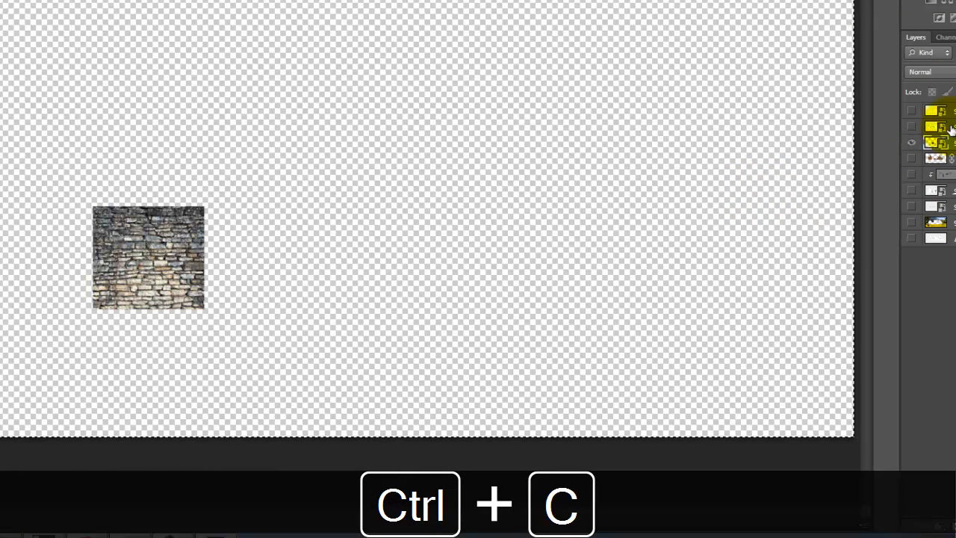
{"action": "key", "text": "ctrl+v"}
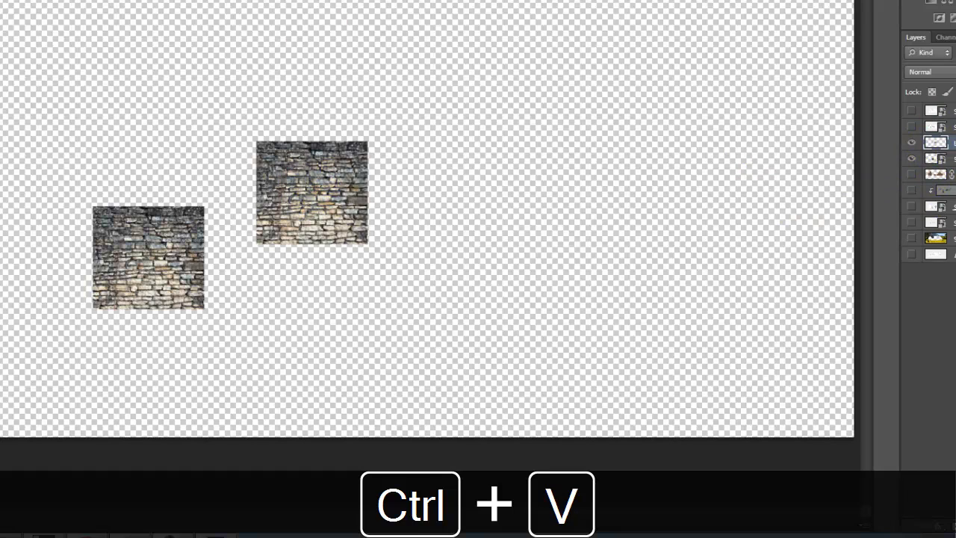
Step: Show the Background linework and tile four stone copies along the base of the main block and the right gable
{"action": "left_click", "coordinate": [910, 256]}
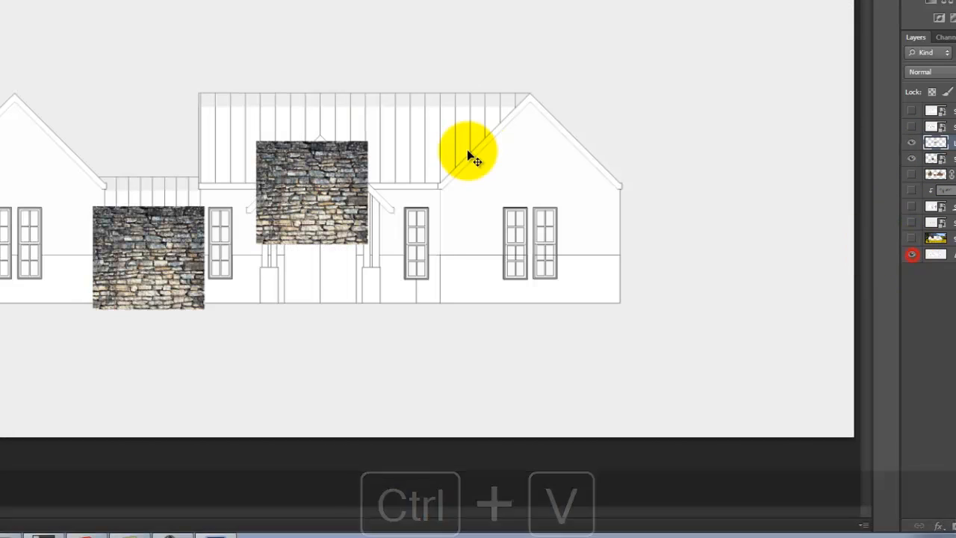
{"action": "mouse_move", "coordinate": [306, 180]}
{"action": "left_mouse_down"}
{"action": "mouse_move", "coordinate": [275, 347]}
{"action": "mouse_move", "coordinate": [256, 284]}
{"action": "mouse_move", "coordinate": [256, 317]}
{"action": "mouse_move", "coordinate": [258, 291]}
{"action": "left_mouse_up"}
{"action": "key", "text": "ctrl+v"}
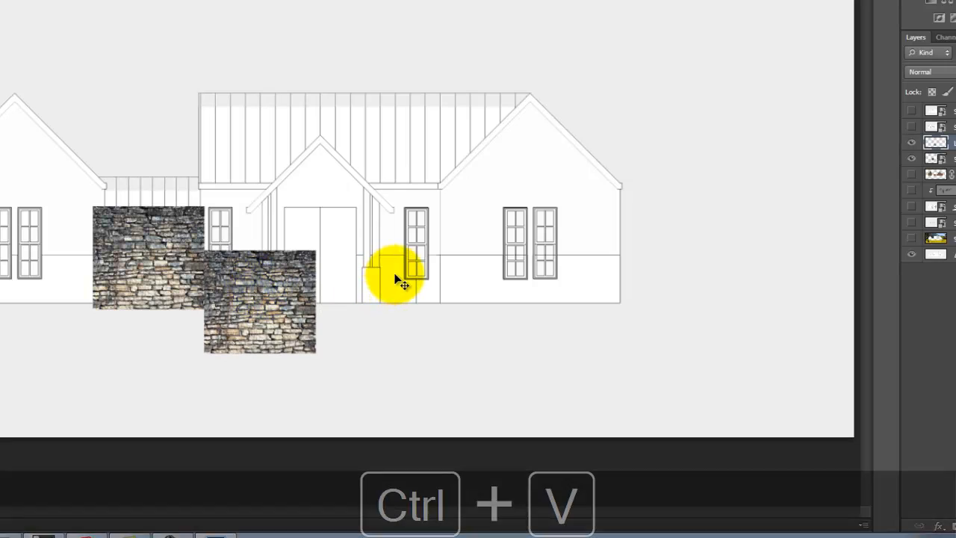
{"action": "left_click_drag", "start_coordinate": [306, 186], "coordinate": [401, 298]}
{"action": "key", "text": "ctrl+v"}
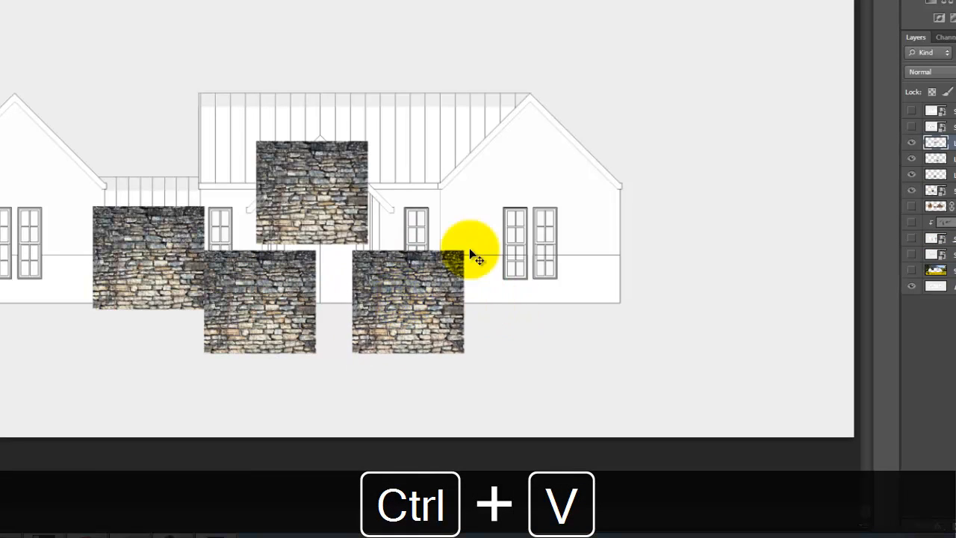
{"action": "left_click_drag", "start_coordinate": [312, 182], "coordinate": [493, 290]}
{"action": "key", "text": "ctrl+v"}
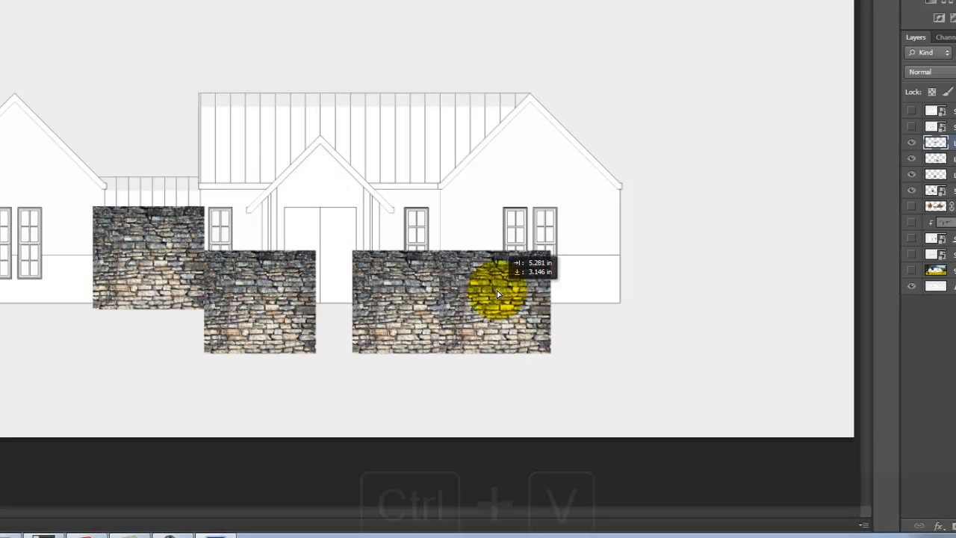
{"action": "left_click_drag", "start_coordinate": [301, 174], "coordinate": [598, 283]}
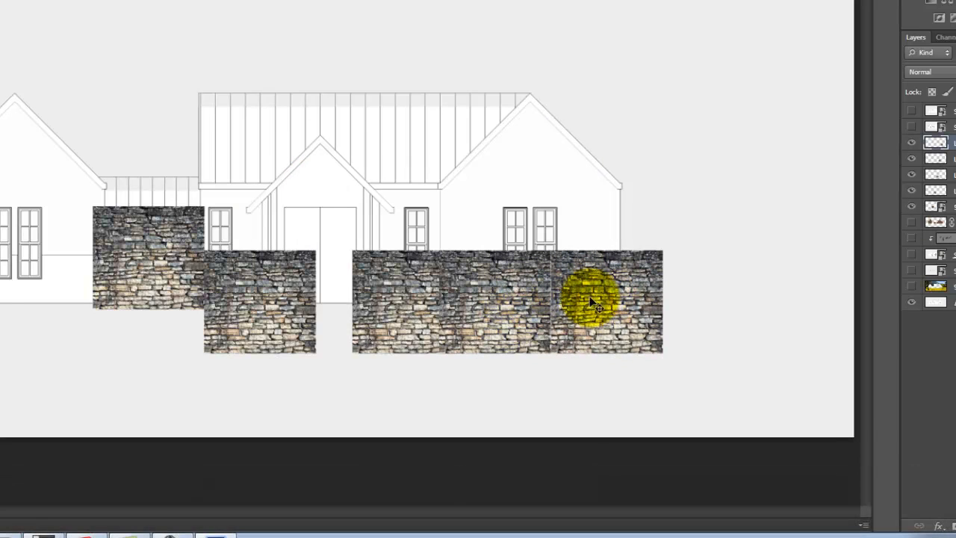
Step: Paste two more stone copies and place them side by side over the lower wall of the left gable
{"action": "key", "text": "ctrl+v"}
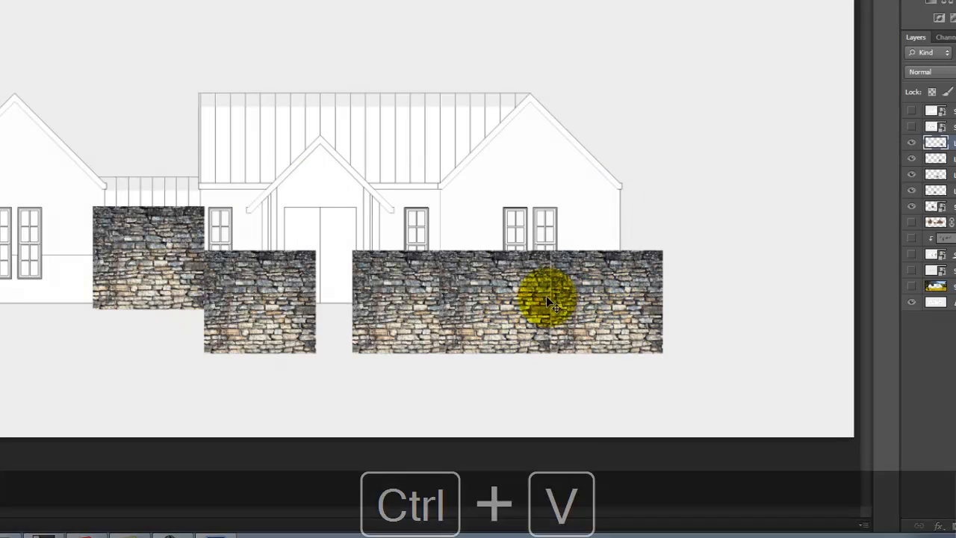
{"action": "left_click_drag", "start_coordinate": [317, 167], "coordinate": [42, 274]}
{"action": "key", "text": "ctrl+v"}
{"action": "left_click_drag", "start_coordinate": [297, 190], "coordinate": [0, 269]}
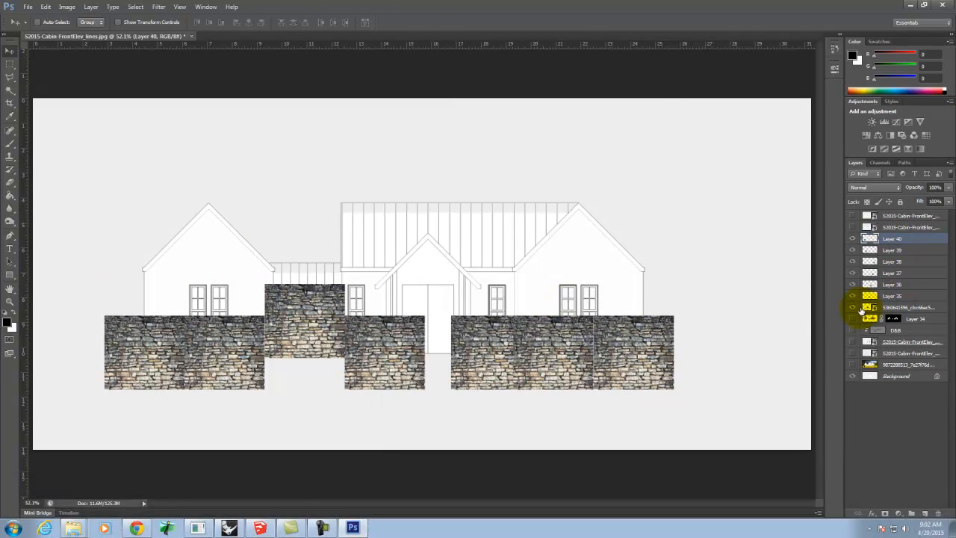
Step: Hide the Background layer and merge all the visible stone tiles into one layer
{"action": "left_click", "coordinate": [852, 377]}
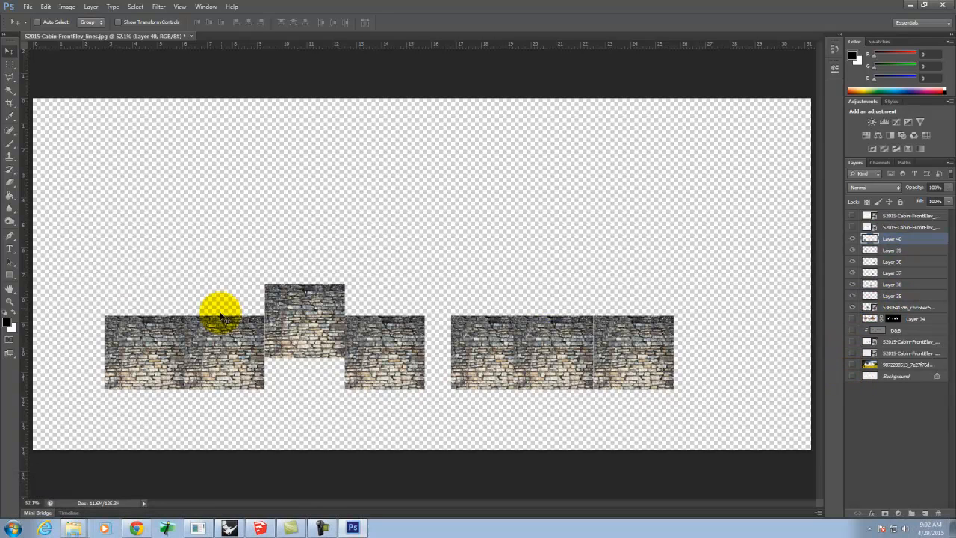
{"action": "left_click", "coordinate": [88, 12]}
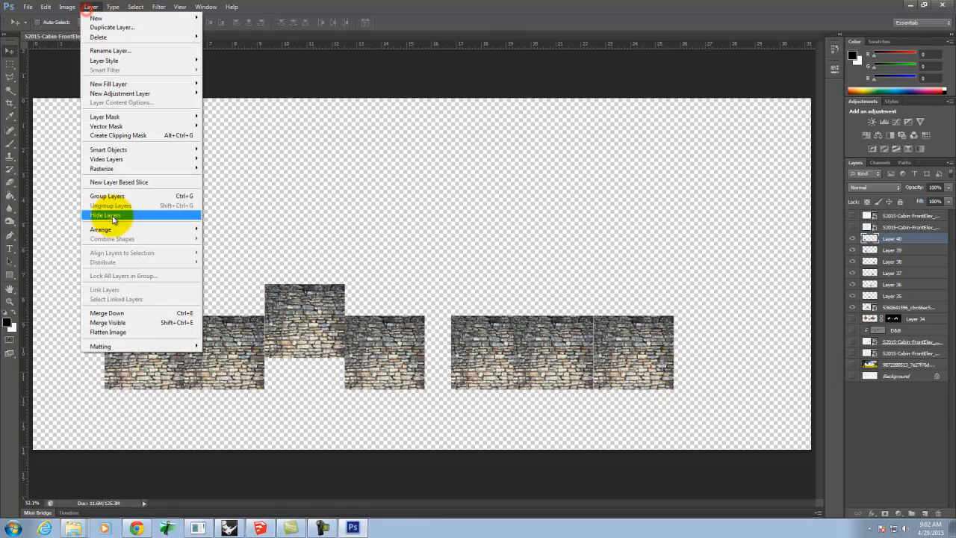
{"action": "left_click", "coordinate": [132, 320]}
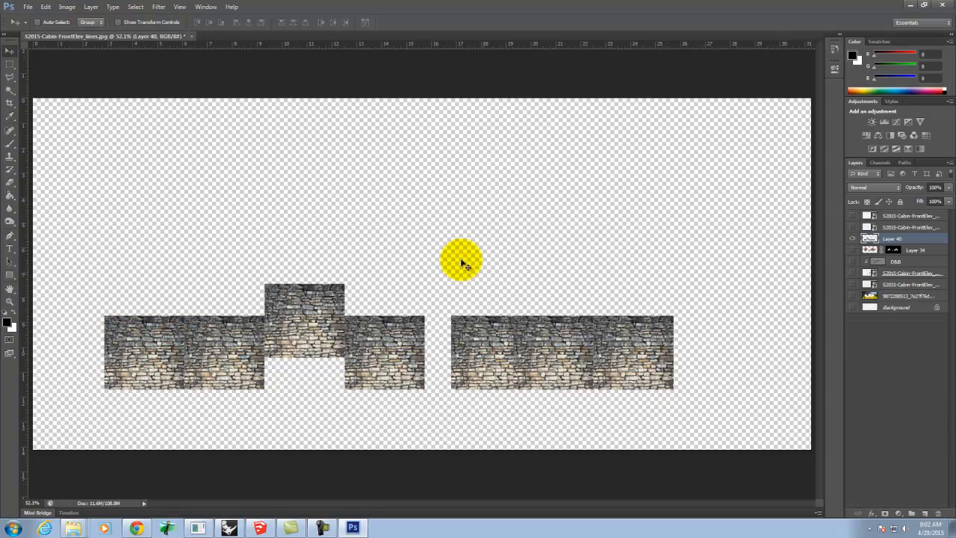
Step: Show only the Background linework and select the left gable's lower wall, the connecting wall and the adjoining main block base with the Magic Wand
{"action": "left_click", "coordinate": [852, 308]}
{"action": "left_click", "coordinate": [854, 239]}
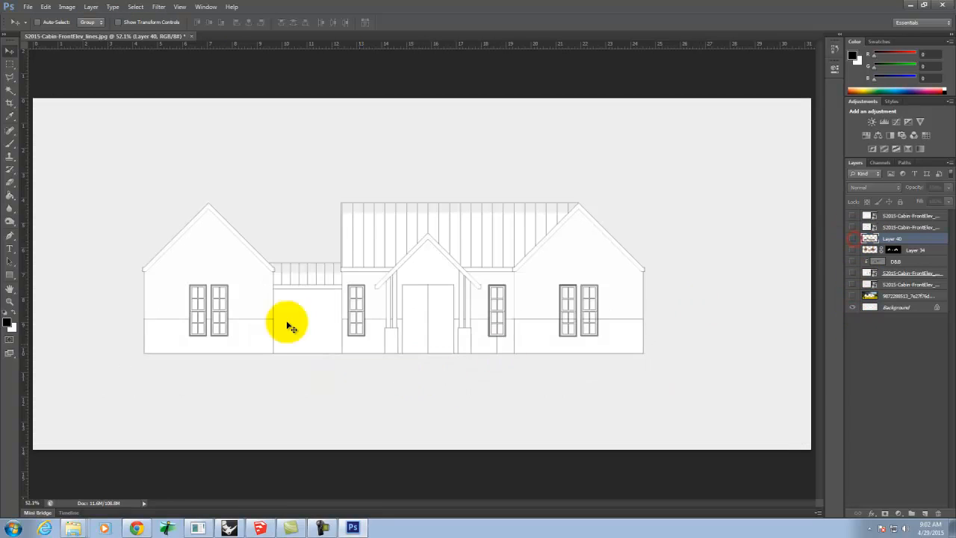
{"action": "left_click", "coordinate": [10, 89]}
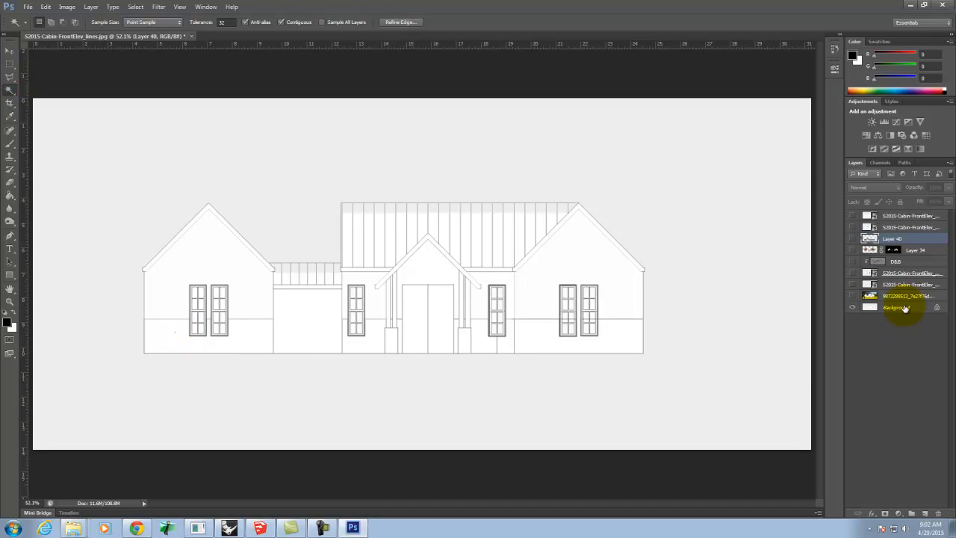
{"action": "left_click", "coordinate": [899, 307]}
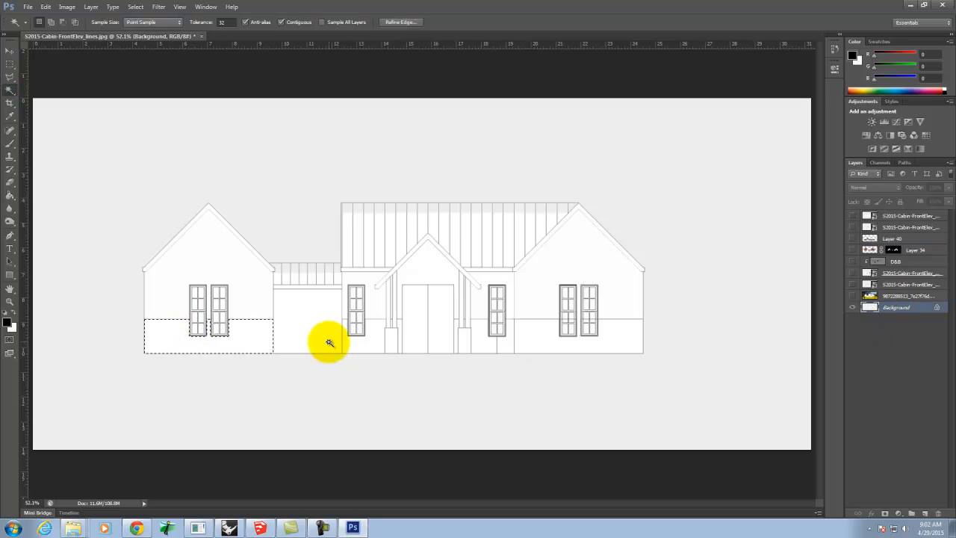
{"action": "left_click", "coordinate": [316, 329]}
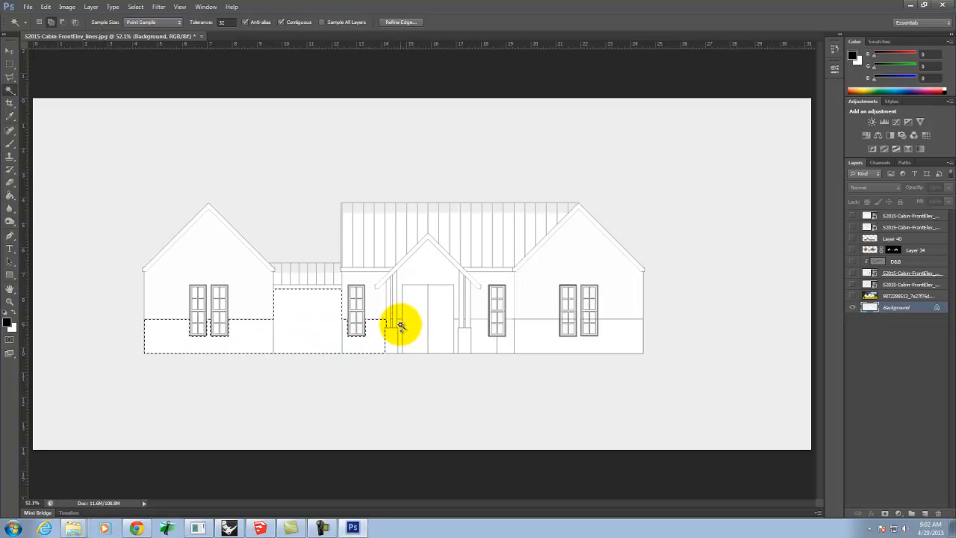
Step: Add the narrow wall areas beside and behind the left porch column to the Magic Wand selection
{"action": "key", "text": "ctrl+equal"}
{"action": "key", "text": "ctrl+equal"}
{"action": "key", "text": "ctrl+equal"}
{"action": "key", "text": "ctrl+equal"}
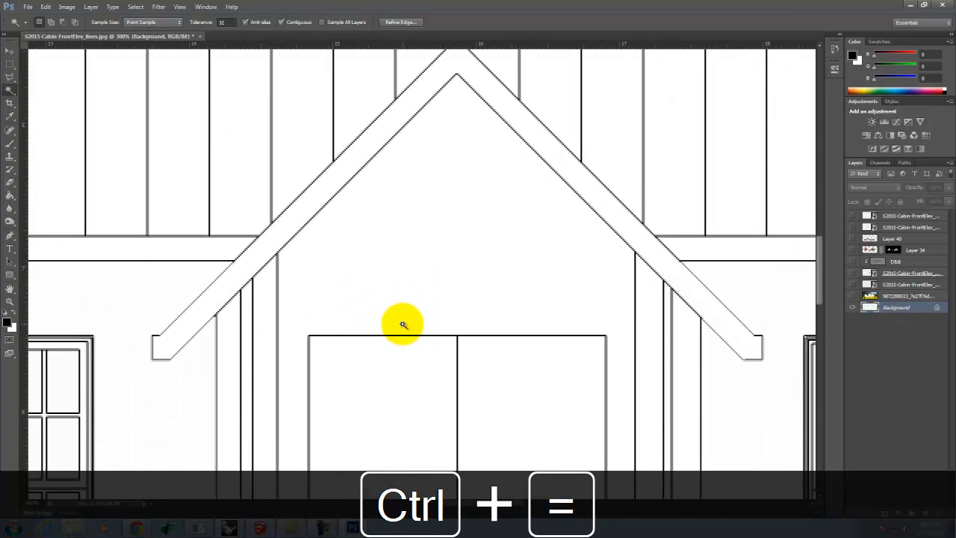
{"action": "left_click_drag", "start_coordinate": [404, 325], "coordinate": [456, 68]}
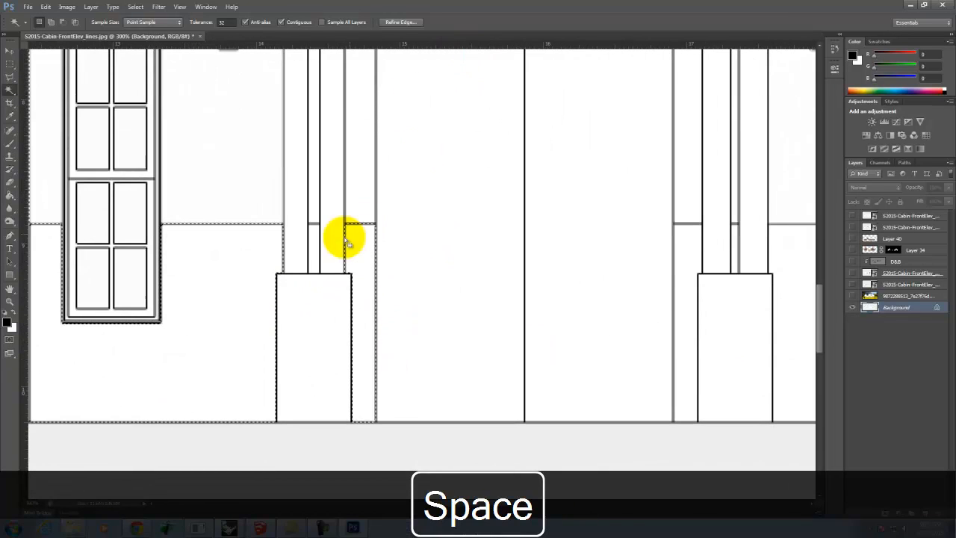
{"action": "left_click", "coordinate": [314, 241]}
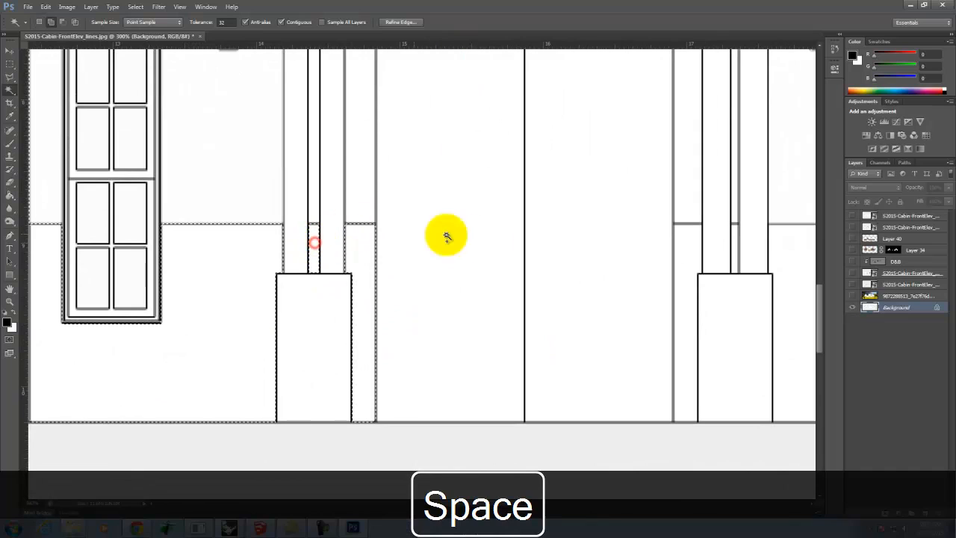
Step: Extend the selection to the wall pieces around the right porch column, the adjacent main block base and the right gable's lower wall
{"action": "left_click_drag", "start_coordinate": [620, 261], "coordinate": [331, 269]}
{"action": "left_click", "coordinate": [402, 264]}
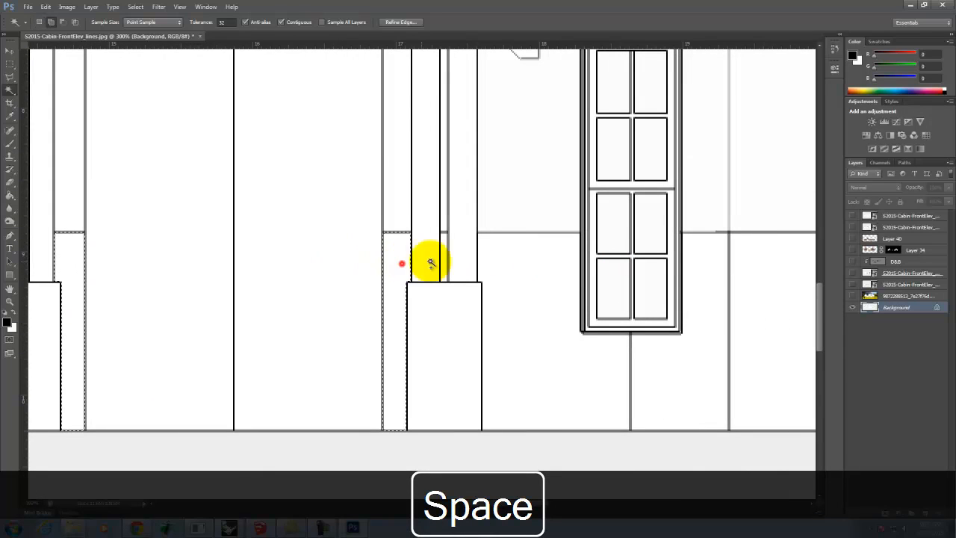
{"action": "left_click", "coordinate": [445, 259]}
{"action": "left_click", "coordinate": [517, 269]}
{"action": "left_click_drag", "start_coordinate": [623, 288], "coordinate": [332, 331]}
{"action": "left_click", "coordinate": [465, 335]}
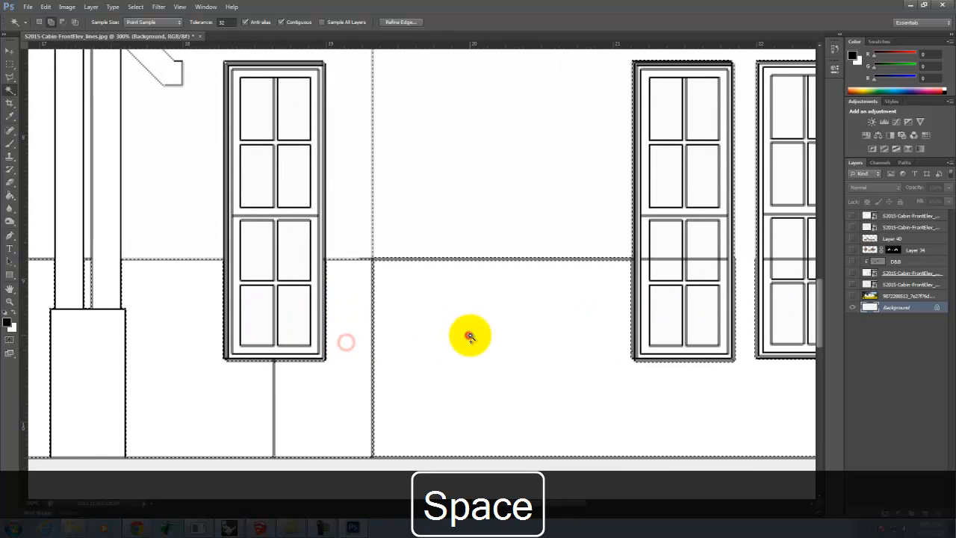
{"action": "left_click_drag", "start_coordinate": [619, 316], "coordinate": [316, 418]}
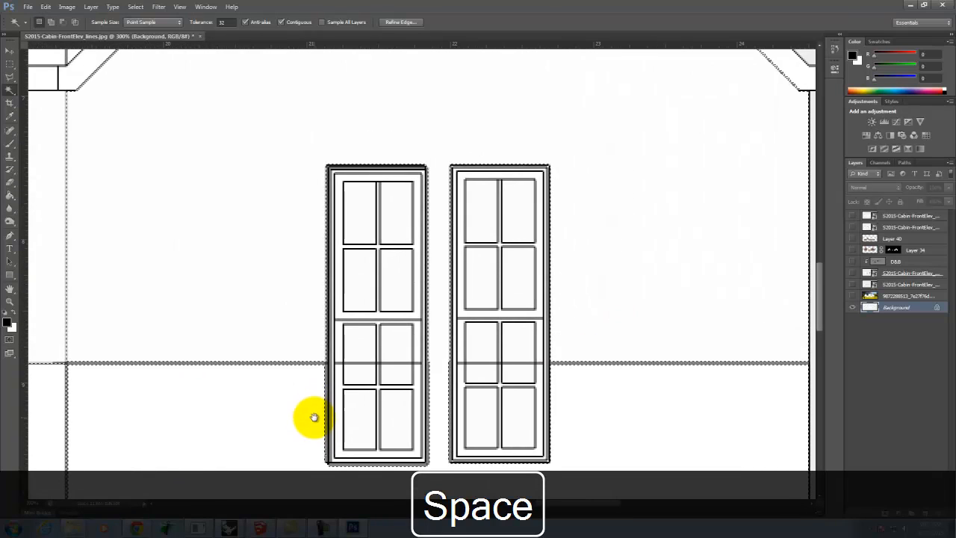
Step: Subtract the right gable's upper wall from the selection with a rectangular marquee, keeping only the lower wall band
{"action": "key", "text": "ctrl+minus"}
{"action": "key", "text": "ctrl+minus"}
{"action": "key", "text": "ctrl+minus"}
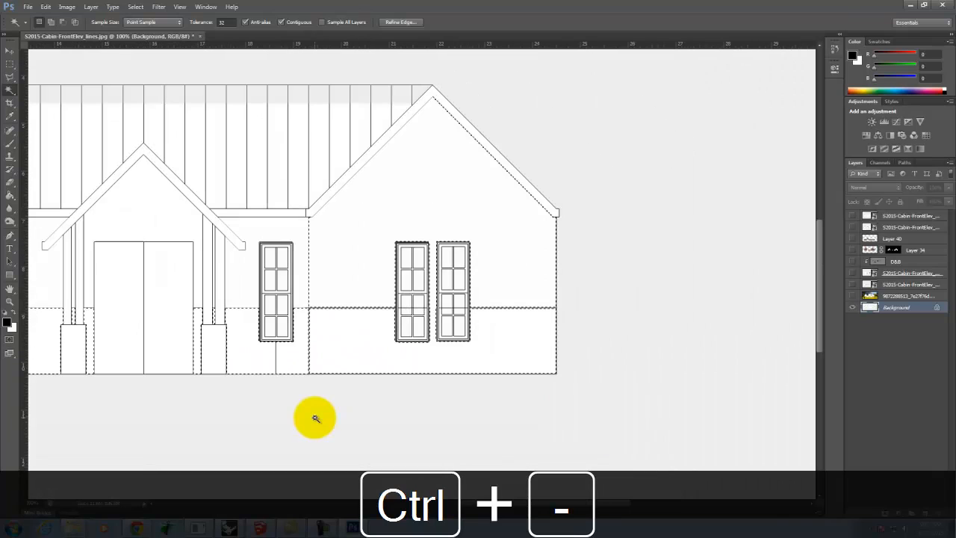
{"action": "left_click", "coordinate": [10, 64]}
{"action": "left_click_drag", "start_coordinate": [293, 72], "coordinate": [608, 308]}
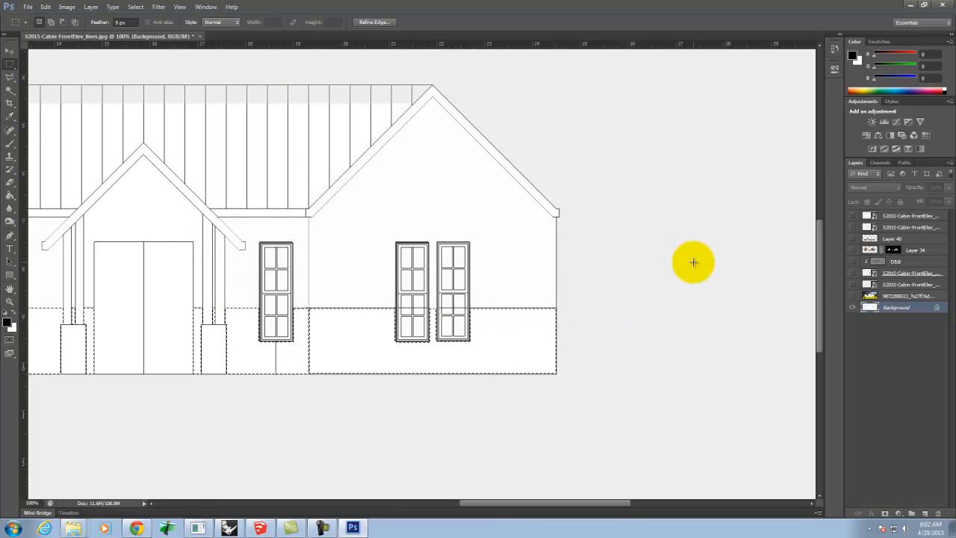
Step: Show the merged stone layer Layer 40 and mask it with the lower wall selection
{"action": "left_click", "coordinate": [852, 249]}
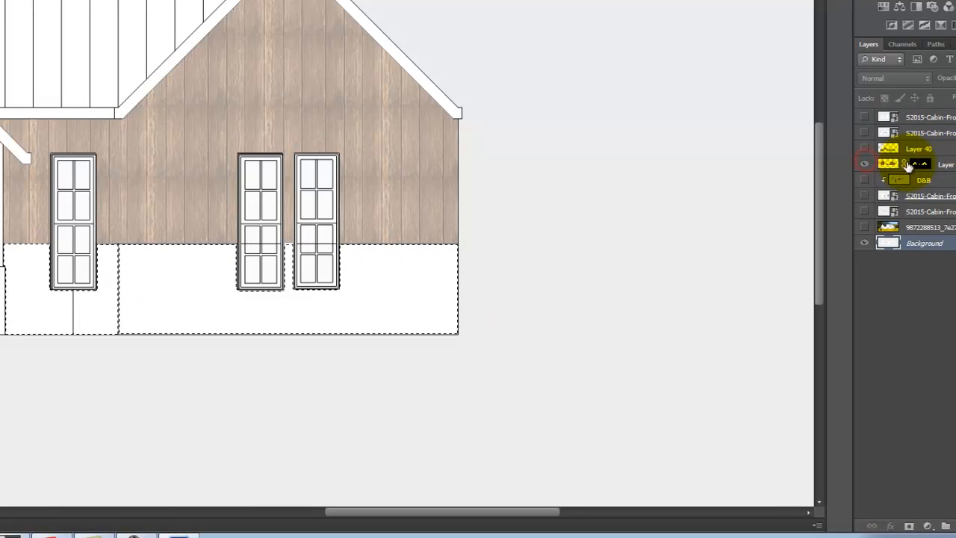
{"action": "left_click", "coordinate": [864, 164]}
{"action": "left_click", "coordinate": [864, 149]}
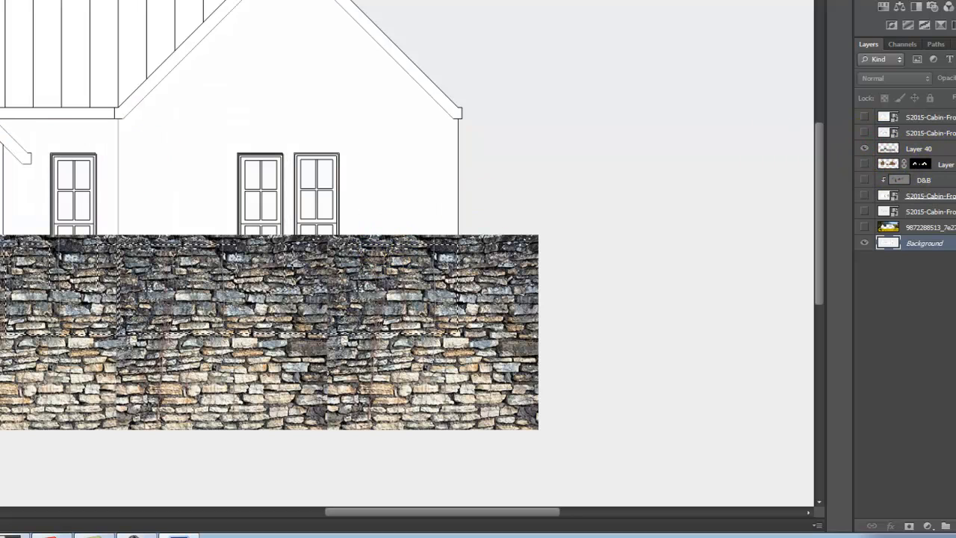
{"action": "left_click", "coordinate": [908, 526]}
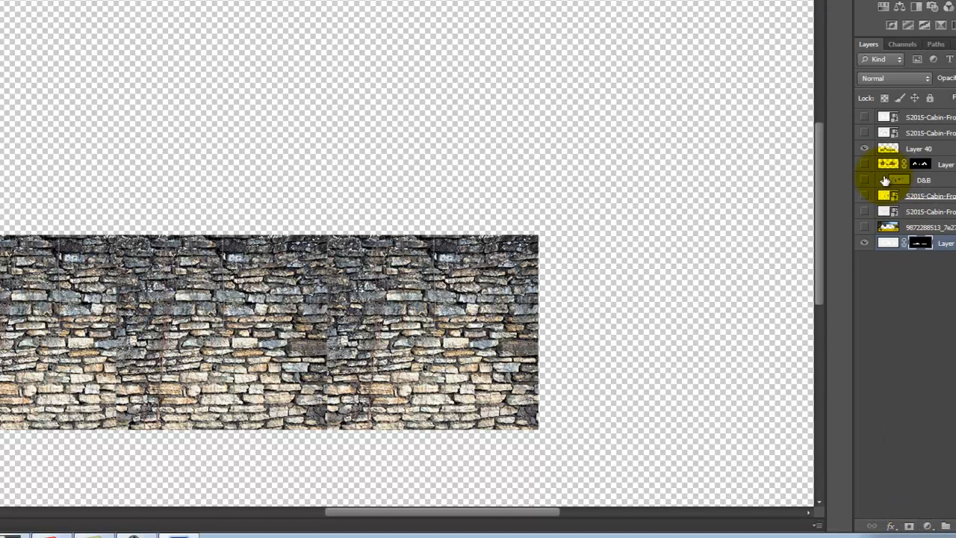
{"action": "key", "text": "ctrl+z"}
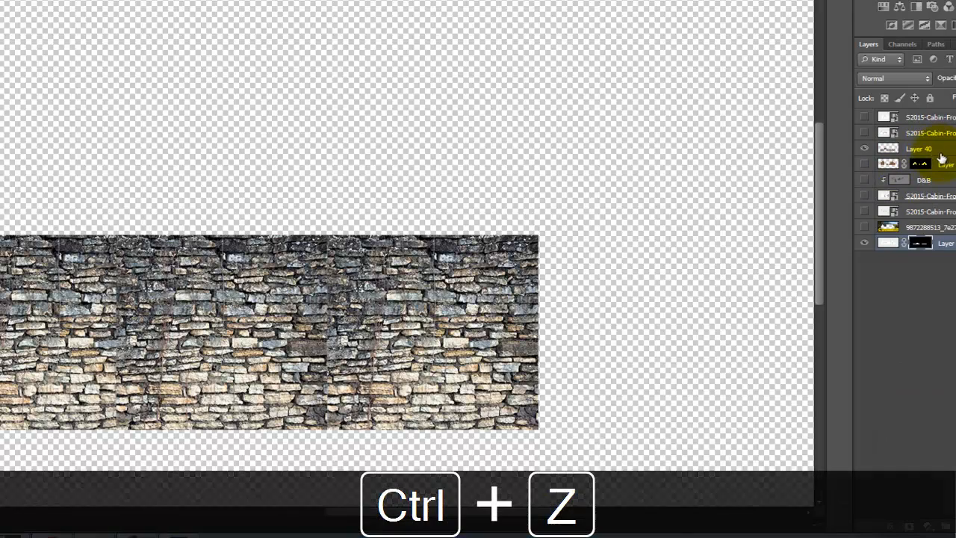
{"action": "left_click", "coordinate": [933, 151]}
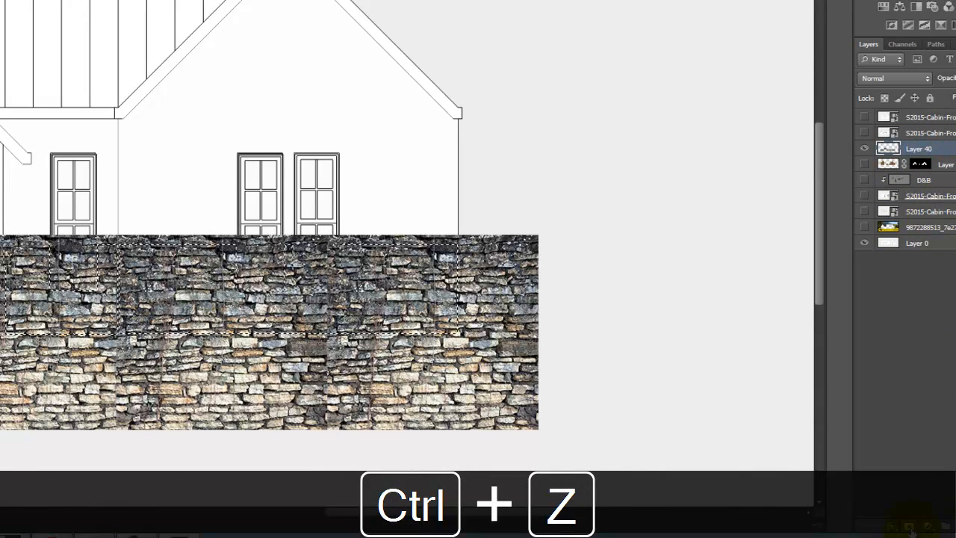
{"action": "key", "text": "space"}
{"action": "left_click_drag", "start_coordinate": [42, 194], "coordinate": [638, 207]}
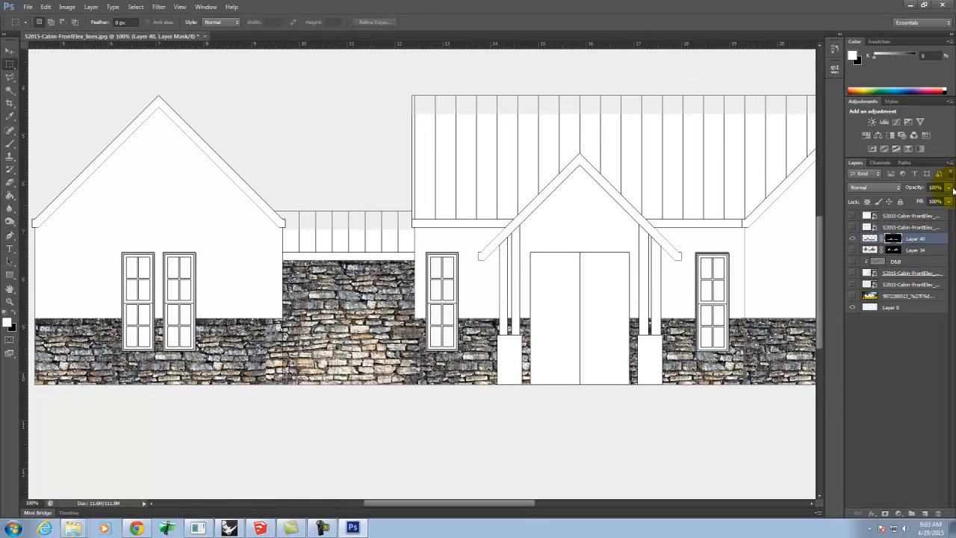
Step: Lower the masked stone layer's opacity to 38% and show the wood, shadow, linework and meadow photo layers
{"action": "left_click_drag", "start_coordinate": [932, 202], "coordinate": [927, 203]}
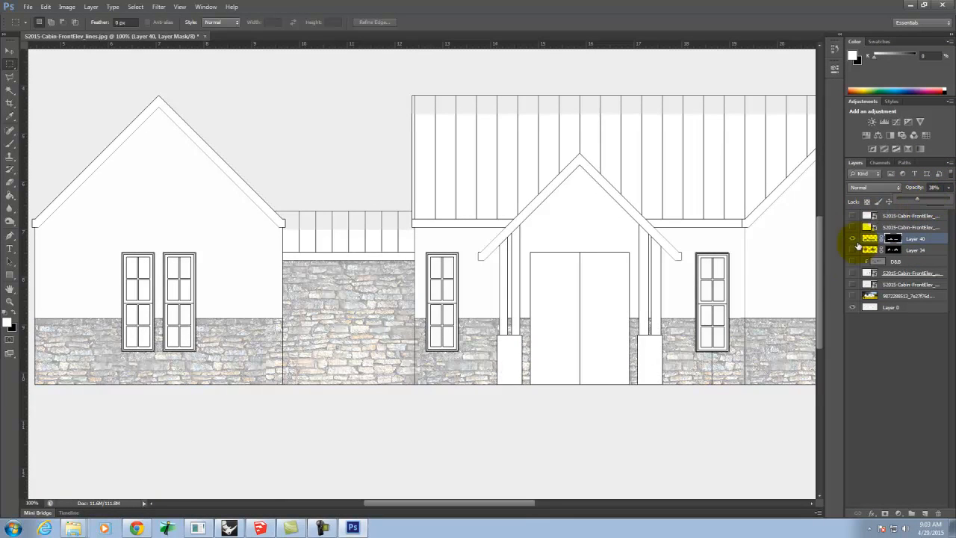
{"action": "left_click", "coordinate": [851, 250]}
{"action": "left_click", "coordinate": [851, 265]}
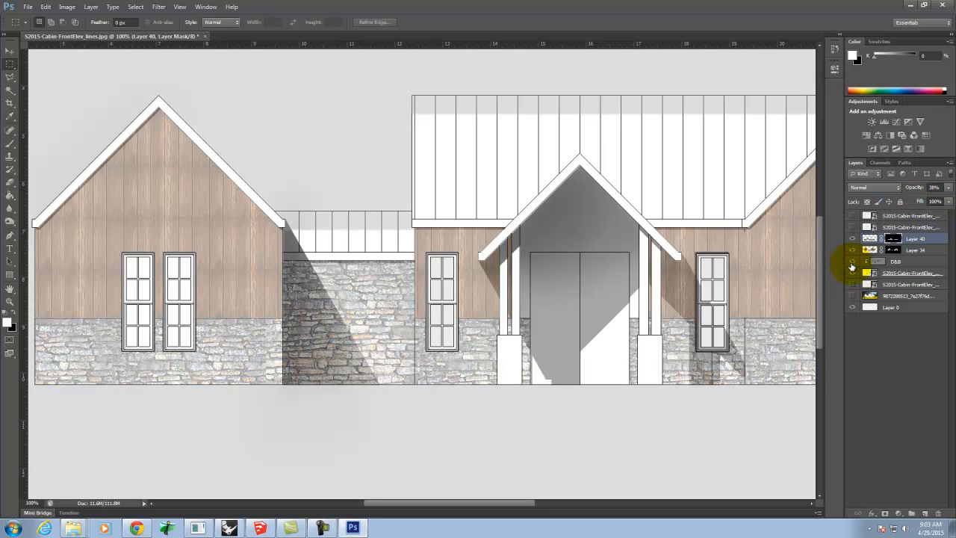
{"action": "left_click", "coordinate": [852, 284]}
{"action": "left_click", "coordinate": [852, 296]}
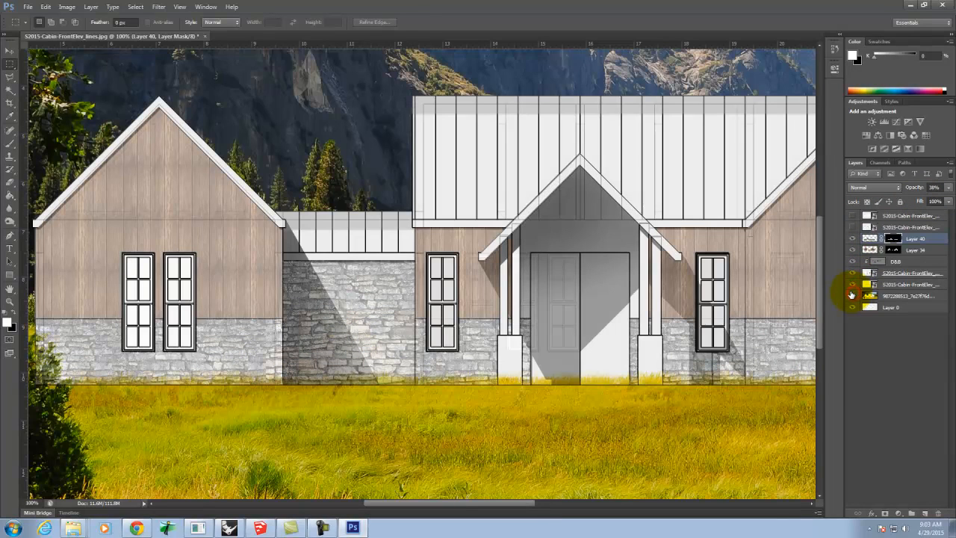
Step: Start placing another image file and browse drive E to the Sky folder inside Quick-Render
{"action": "scroll", "coordinate": [244, 341], "scroll_direction": "up", "scroll_amount": 2}
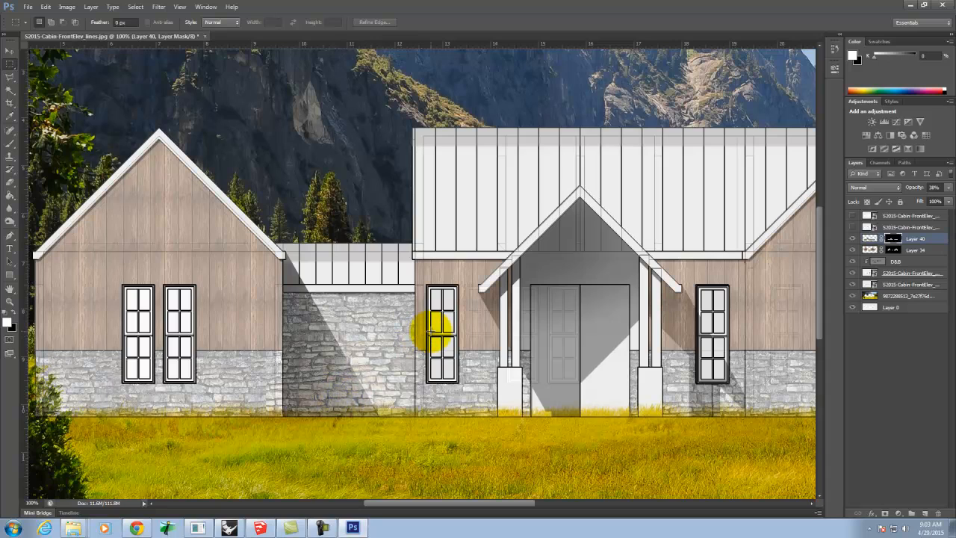
{"action": "scroll", "coordinate": [436, 334], "scroll_direction": "up", "scroll_amount": 1}
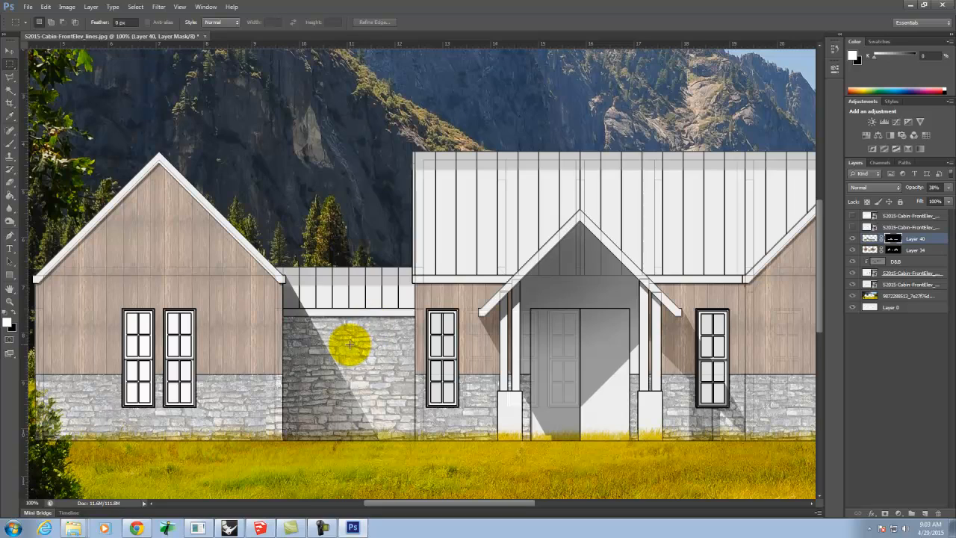
{"action": "key", "text": "ctrl+minus"}
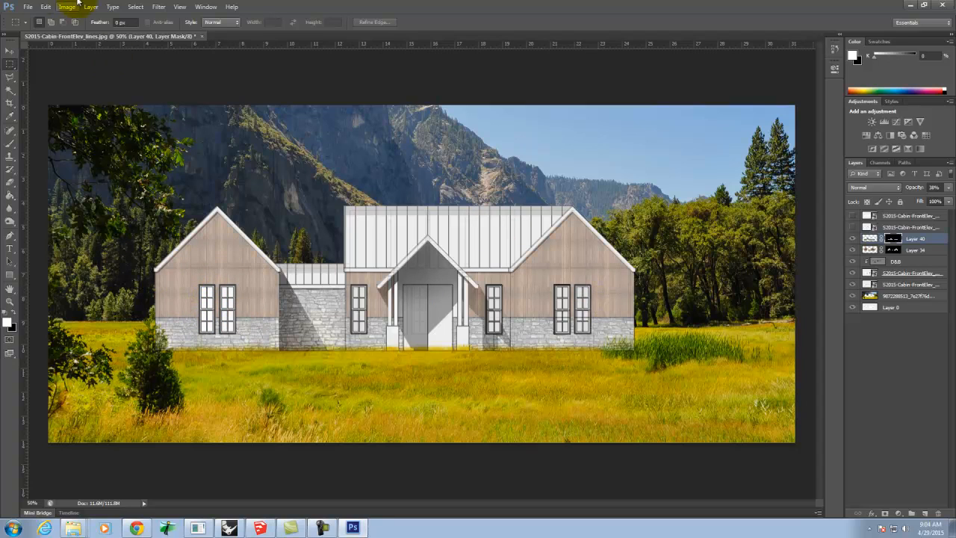
{"action": "left_click", "coordinate": [28, 7]}
{"action": "left_click", "coordinate": [40, 168]}
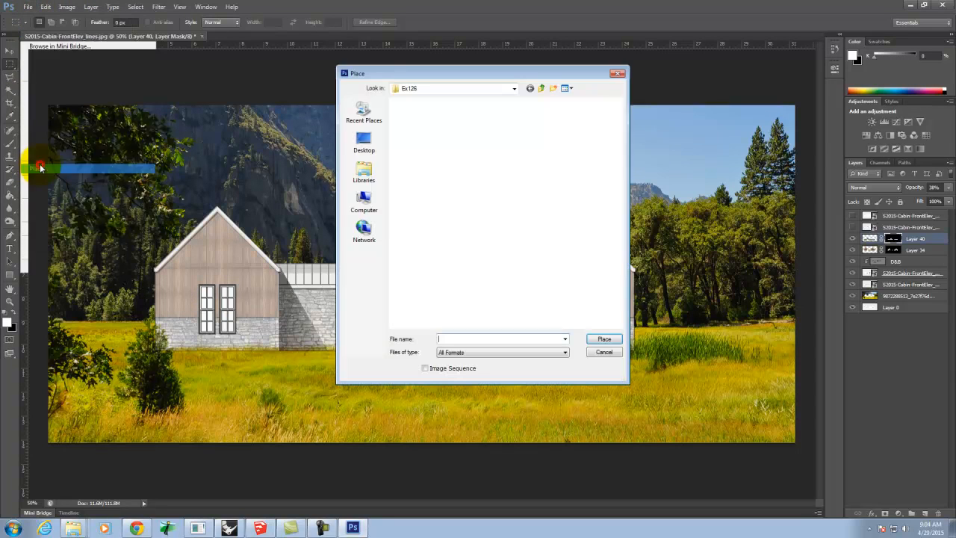
{"action": "left_click", "coordinate": [535, 90]}
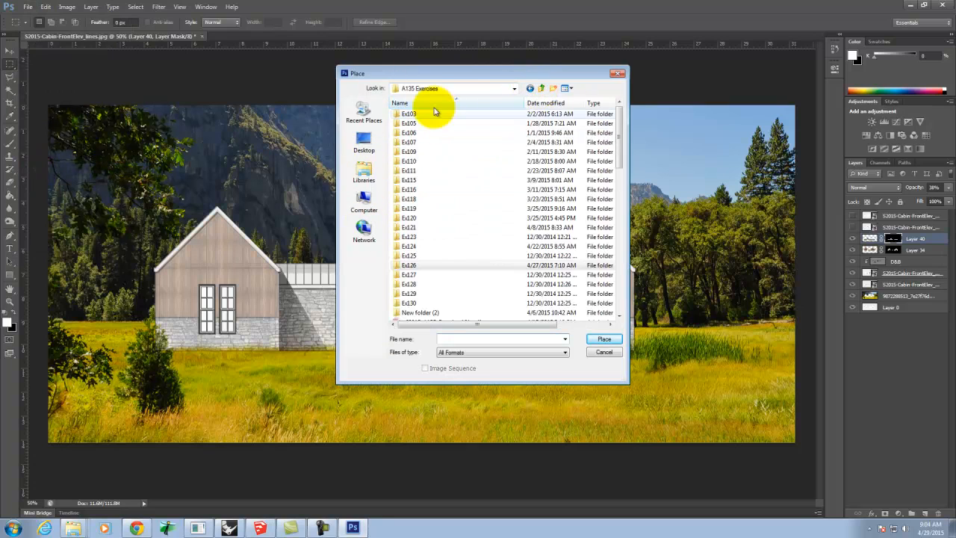
{"action": "left_click", "coordinate": [451, 89]}
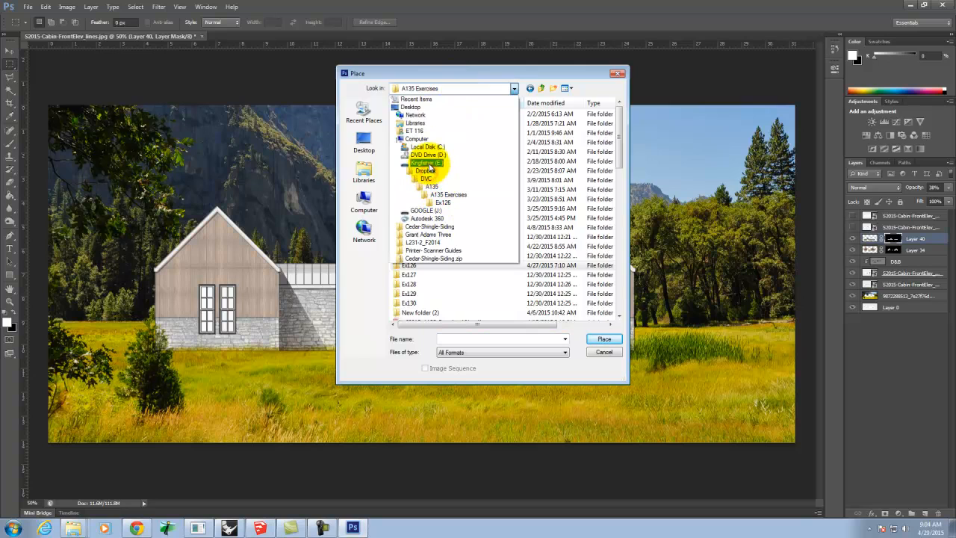
{"action": "left_click", "coordinate": [429, 163]}
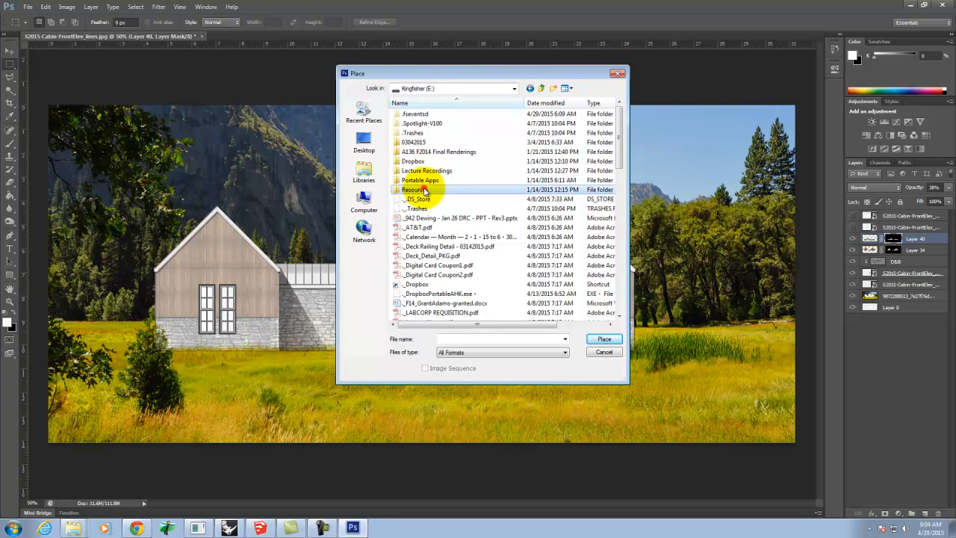
{"action": "double_click", "coordinate": [420, 189]}
{"action": "double_click", "coordinate": [420, 180]}
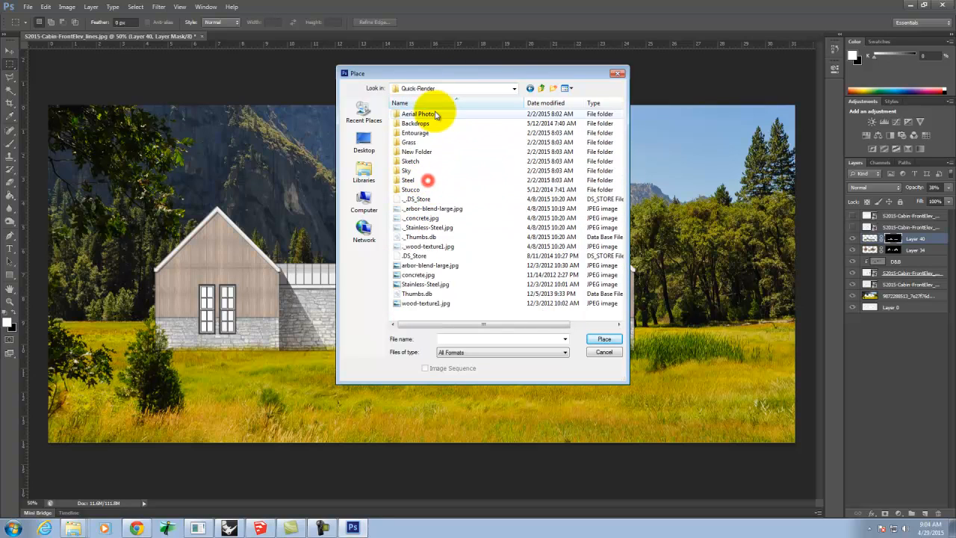
{"action": "double_click", "coordinate": [412, 170]}
{"action": "left_click", "coordinate": [413, 133]}
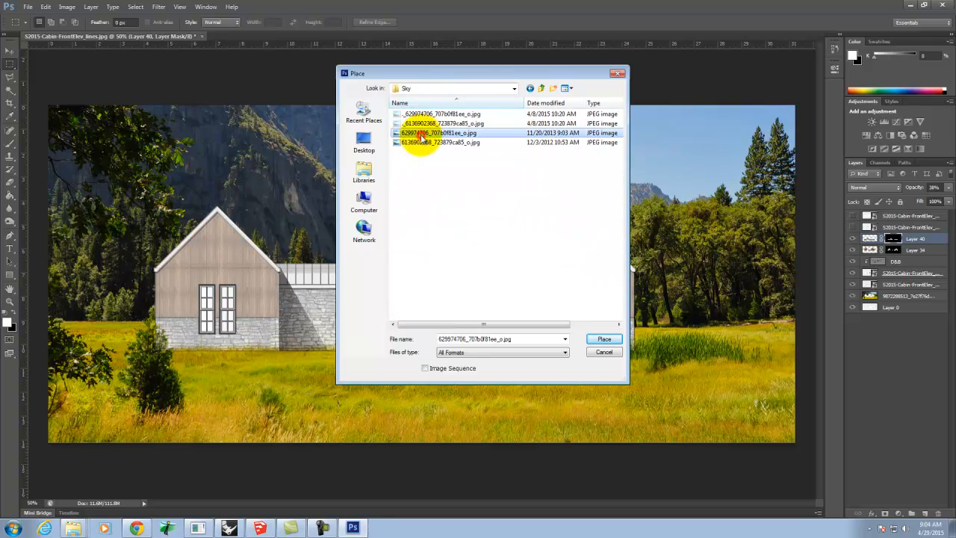
{"action": "left_click", "coordinate": [564, 88]}
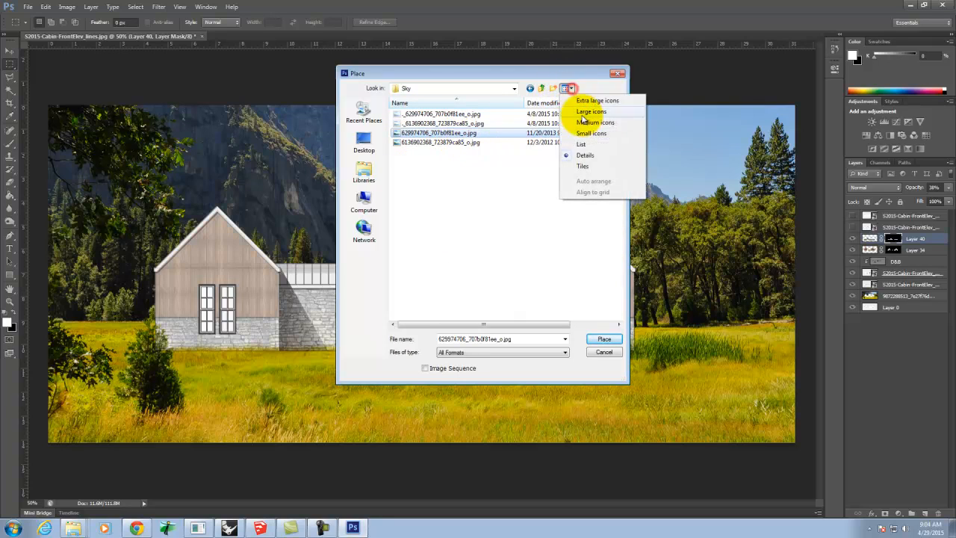
{"action": "left_click", "coordinate": [586, 100]}
{"action": "scroll", "coordinate": [533, 209], "scroll_direction": "down", "scroll_amount": 2}
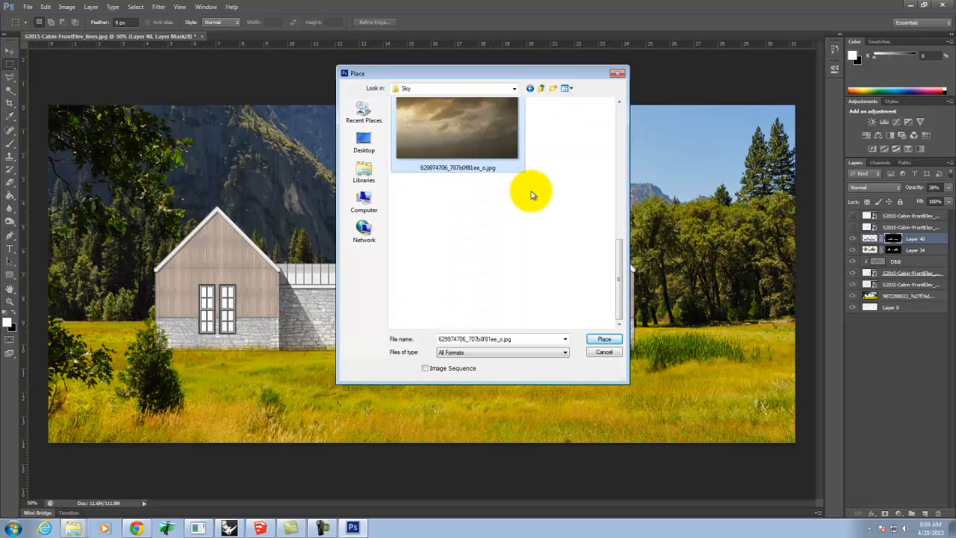
{"action": "left_click", "coordinate": [471, 274]}
{"action": "left_click", "coordinate": [605, 340]}
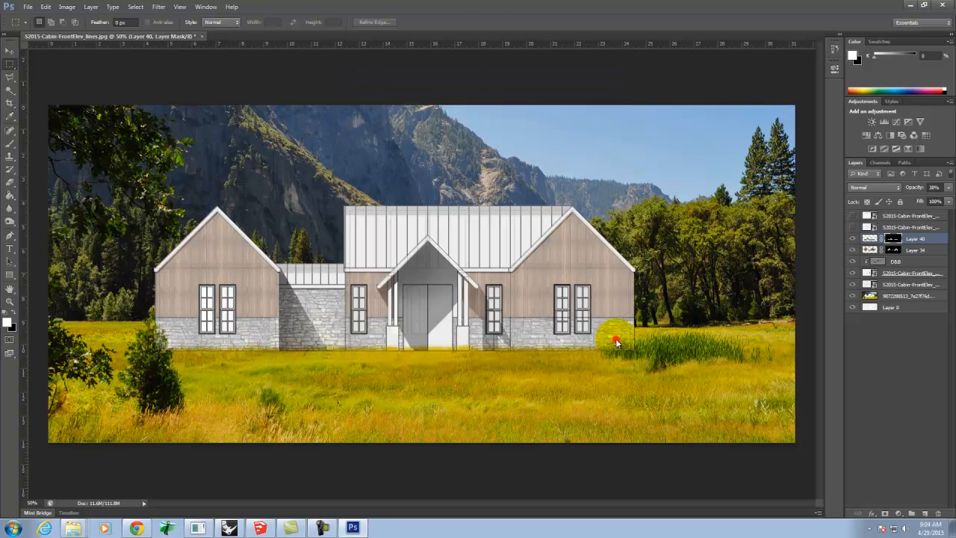
{"action": "left_click", "coordinate": [500, 21]}
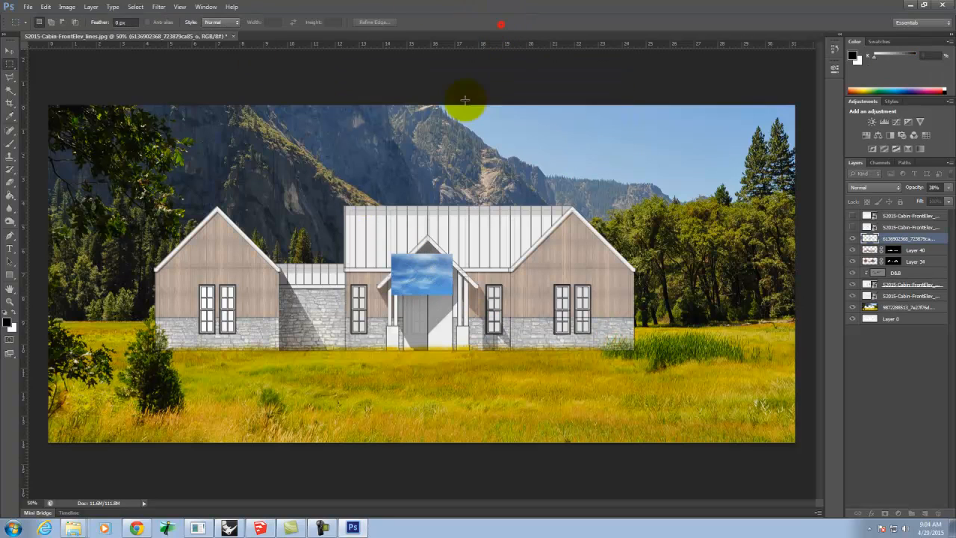
Step: Scale the placed sky image to about 673% and position it so it covers all the cabin's windows
{"action": "left_click", "coordinate": [50, 8]}
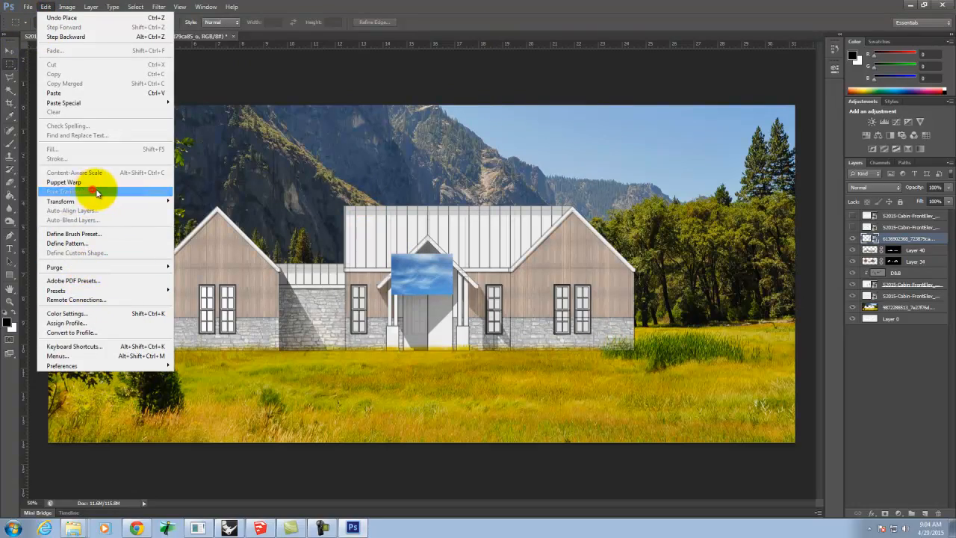
{"action": "left_click", "coordinate": [93, 191]}
{"action": "left_click_drag", "start_coordinate": [391, 254], "coordinate": [115, 160]}
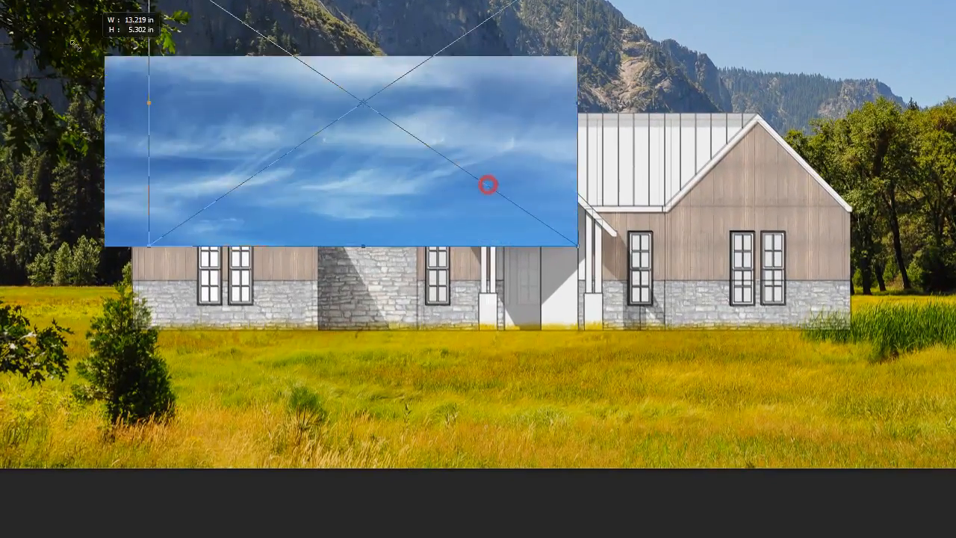
{"action": "left_click_drag", "start_coordinate": [75, 44], "coordinate": [112, 67]}
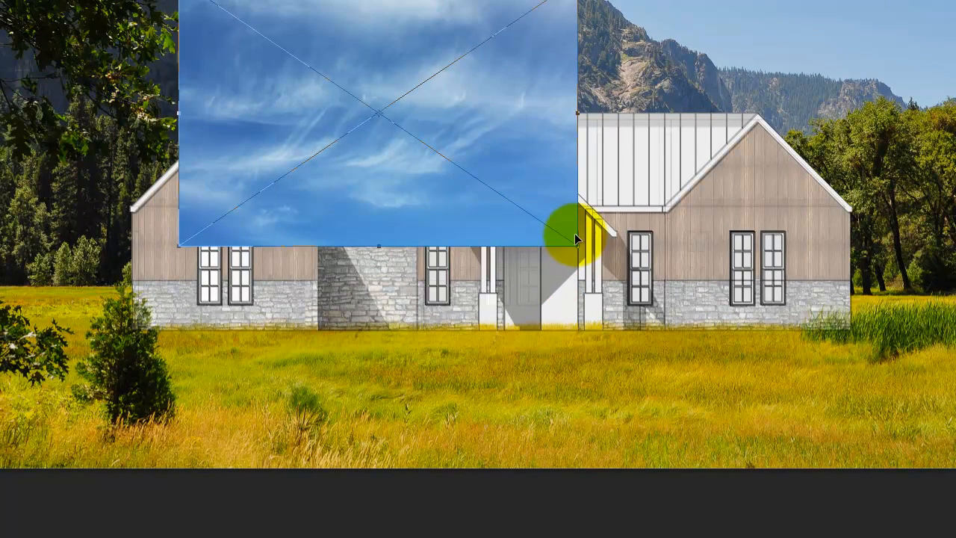
{"action": "left_click_drag", "start_coordinate": [577, 244], "coordinate": [799, 393]}
{"action": "left_click_drag", "start_coordinate": [668, 238], "coordinate": [676, 278]}
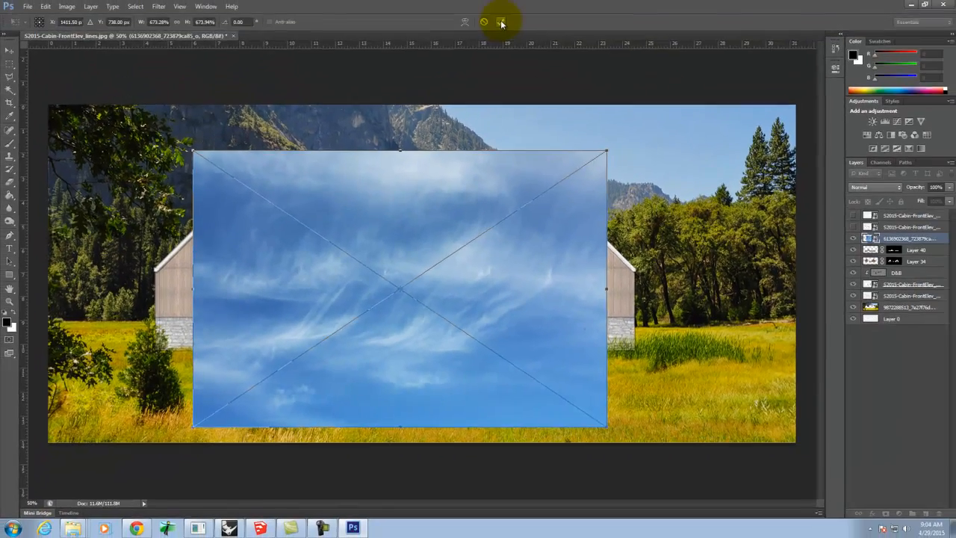
{"action": "left_click", "coordinate": [496, 17]}
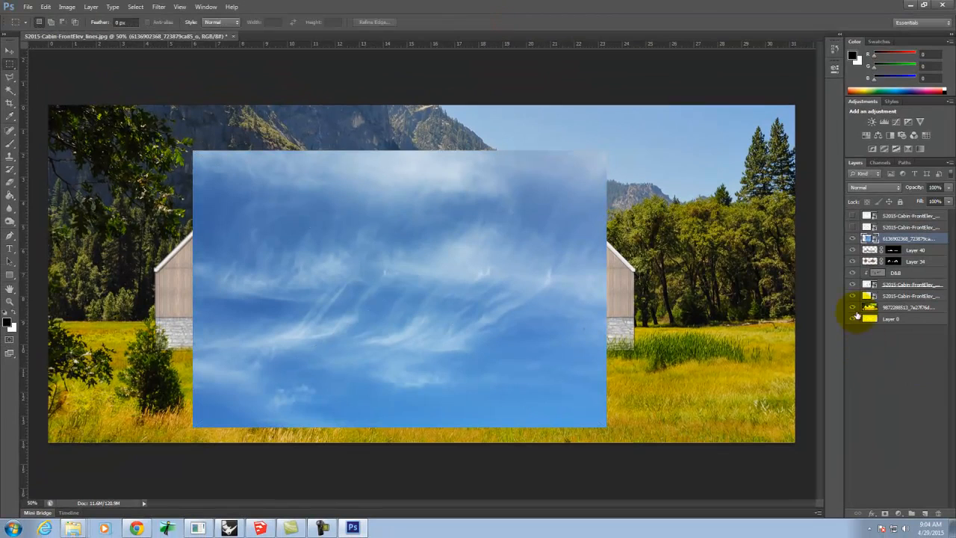
Step: Show only Layer 0 and select the upper-left pane of the left gable's first window on it with the Magic Wand
{"action": "left_click", "coordinate": [852, 318], "text": "alt"}
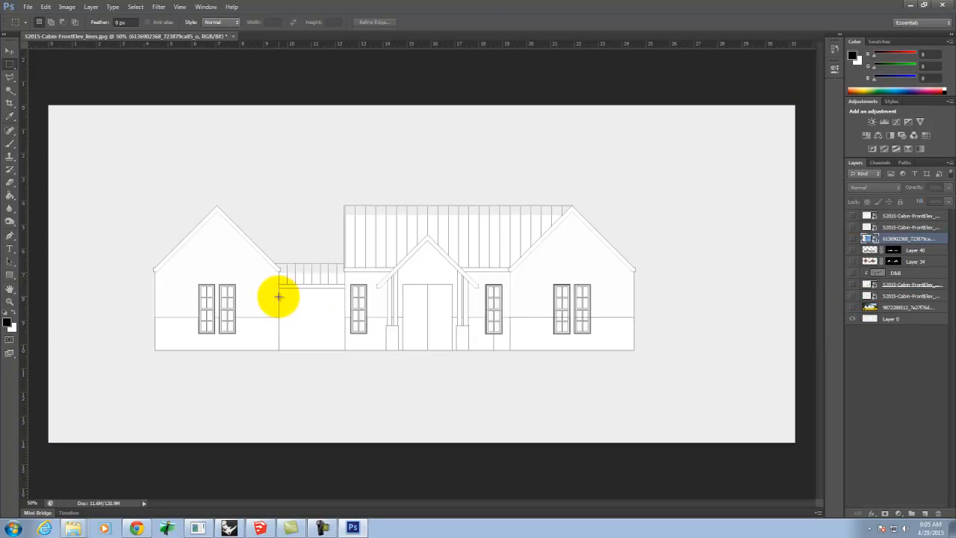
{"action": "key", "text": "ctrl+equal"}
{"action": "key", "text": "ctrl+equal"}
{"action": "key", "text": "ctrl+equal"}
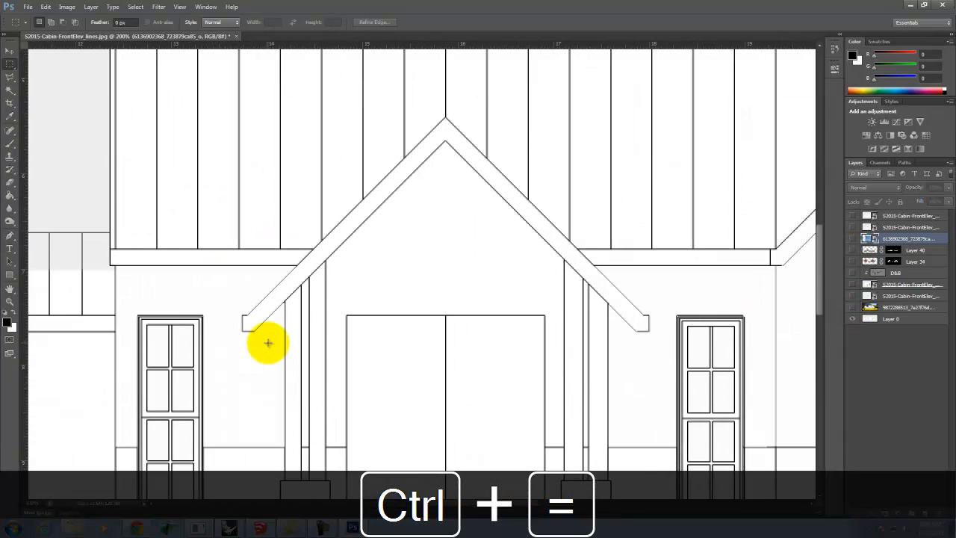
{"action": "key", "text": "space"}
{"action": "left_click_drag", "start_coordinate": [284, 339], "coordinate": [790, 145]}
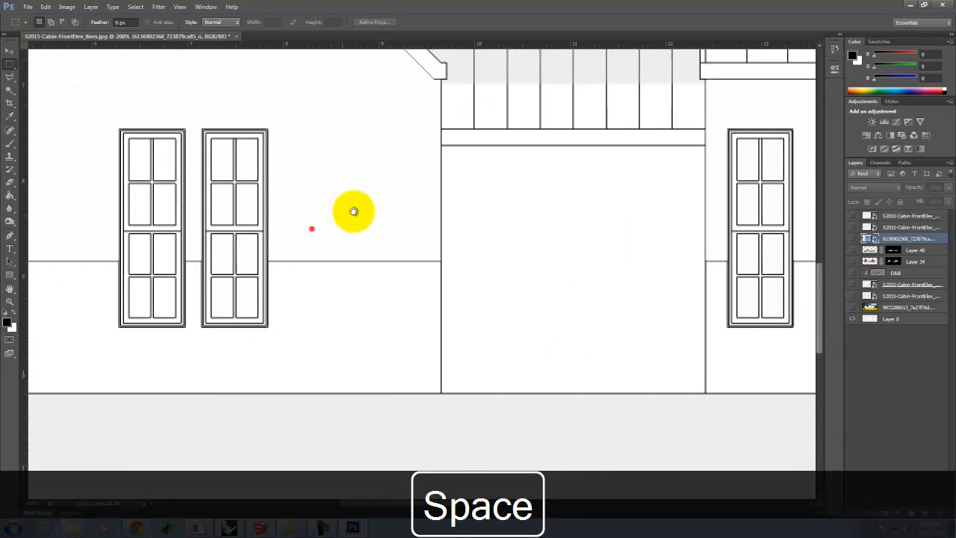
{"action": "left_click_drag", "start_coordinate": [353, 211], "coordinate": [361, 207]}
{"action": "left_click", "coordinate": [9, 89]}
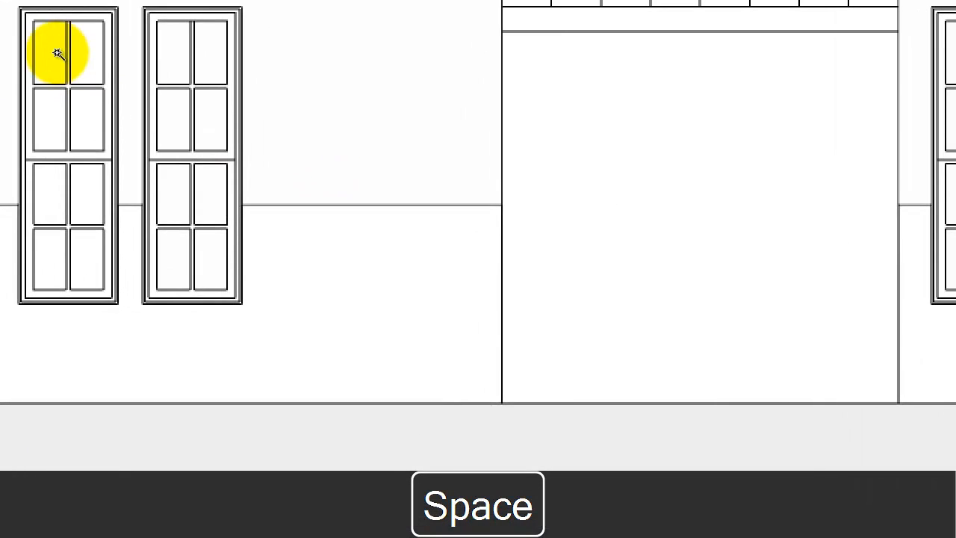
{"action": "left_click", "coordinate": [56, 52]}
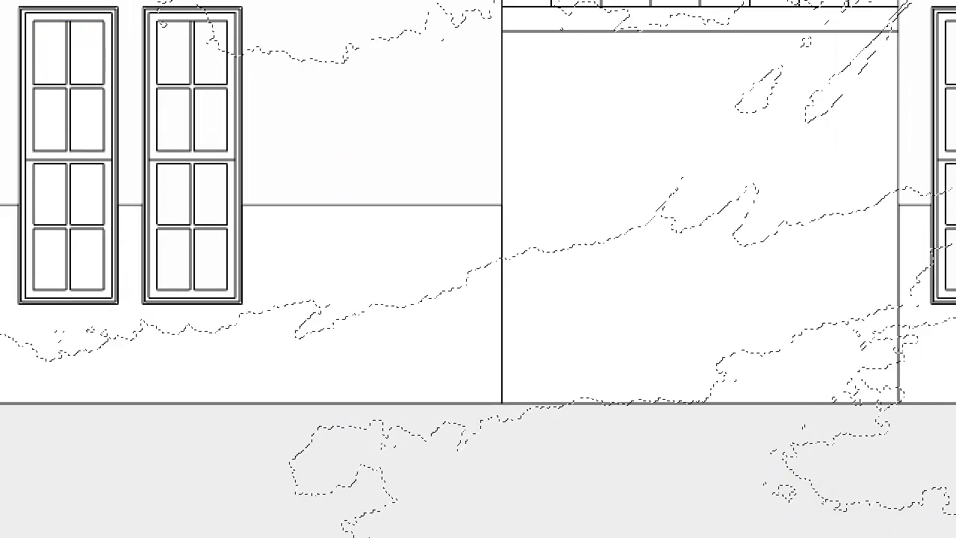
{"action": "left_click", "coordinate": [47, 46]}
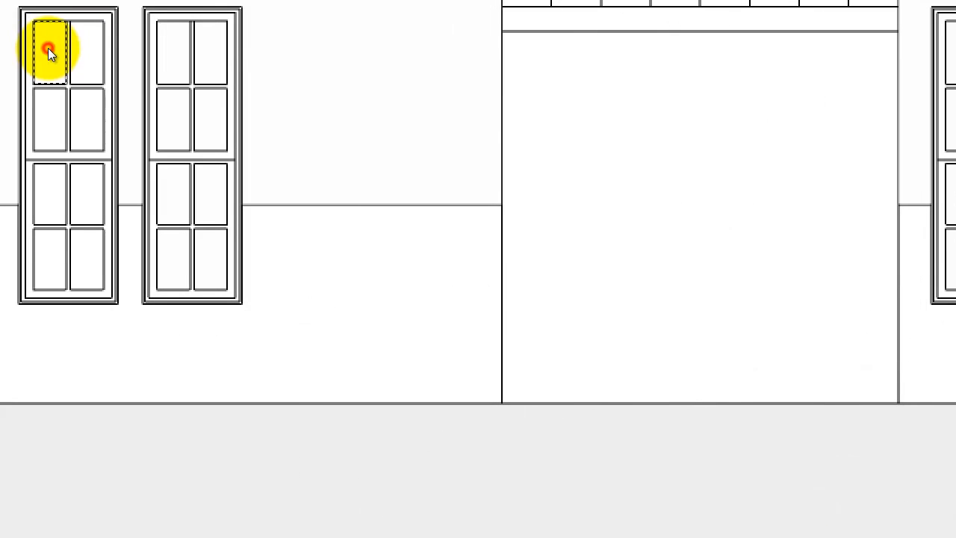
Step: Add the remaining seven panes of the left gable's first window to the selection
{"action": "left_click", "coordinate": [87, 52], "text": "shift"}
{"action": "left_click", "coordinate": [86, 107], "text": "shift"}
{"action": "left_click", "coordinate": [48, 107], "text": "shift"}
{"action": "left_click", "coordinate": [49, 179], "text": "shift"}
{"action": "left_click", "coordinate": [87, 193], "text": "shift"}
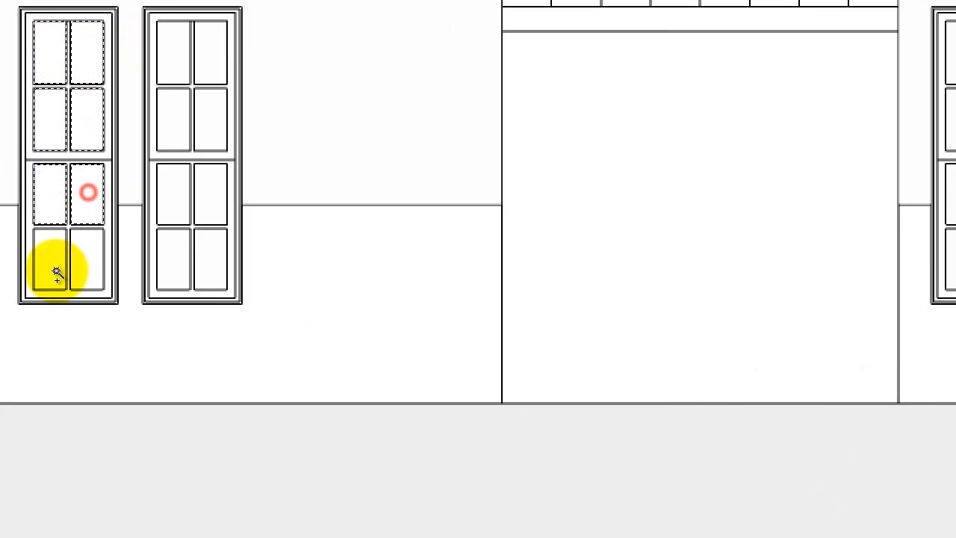
{"action": "left_click", "coordinate": [47, 262], "text": "shift"}
{"action": "left_click", "coordinate": [94, 258], "text": "shift"}
Step: Add all eight panes of the left gable's second window to the selection
{"action": "left_click", "coordinate": [173, 254], "text": "shift"}
{"action": "left_click", "coordinate": [209, 254], "text": "shift"}
{"action": "left_click", "coordinate": [212, 202], "text": "shift"}
{"action": "left_click", "coordinate": [172, 201], "text": "shift"}
{"action": "left_click", "coordinate": [171, 133], "text": "shift"}
{"action": "left_click", "coordinate": [207, 117], "text": "shift"}
{"action": "left_click", "coordinate": [214, 52], "text": "shift"}
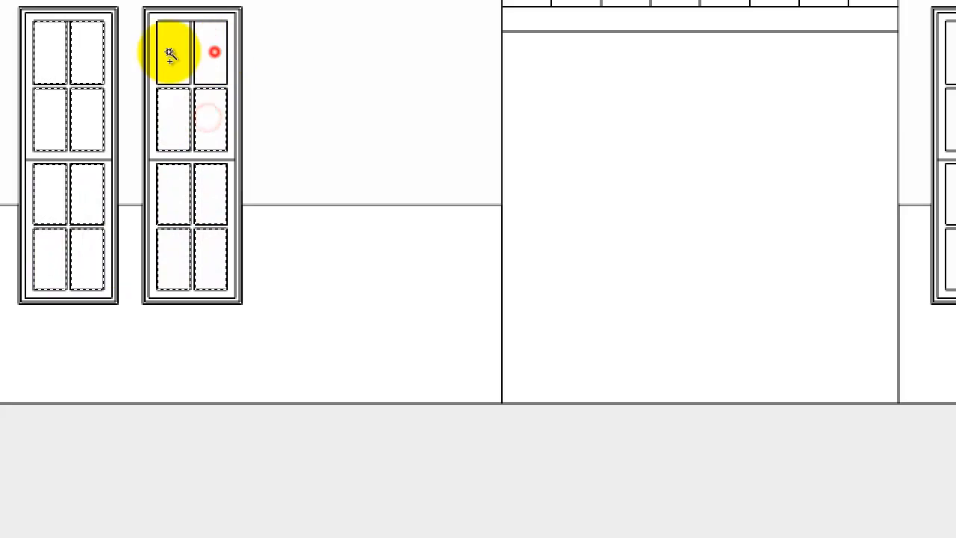
{"action": "left_click", "coordinate": [181, 52], "text": "shift"}
Step: Add all eight panes of the main block's window left of the porch to the selection
{"action": "key", "text": "space"}
{"action": "left_click_drag", "start_coordinate": [920, 129], "coordinate": [281, 166]}
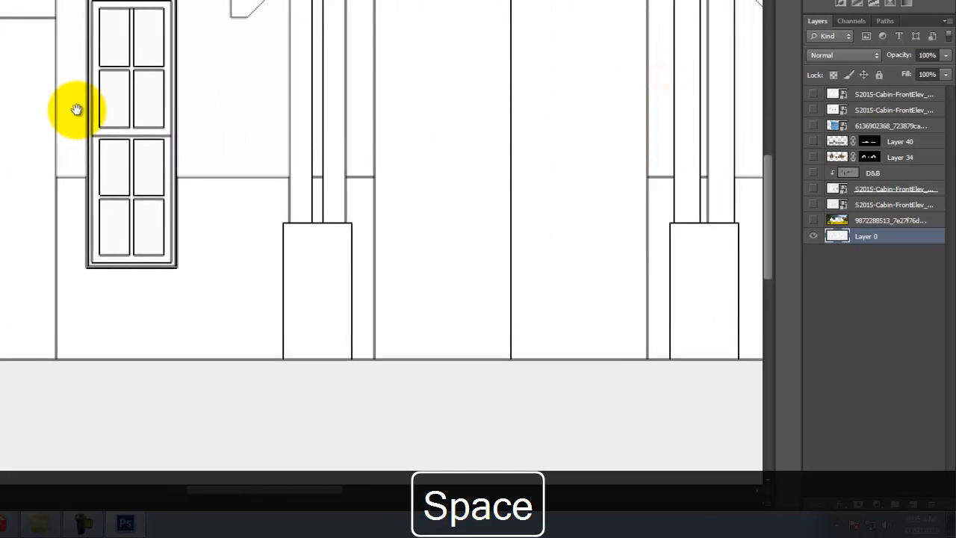
{"action": "left_click", "coordinate": [117, 36], "text": "shift"}
{"action": "left_click", "coordinate": [149, 36], "text": "shift"}
{"action": "left_click", "coordinate": [146, 88], "text": "shift"}
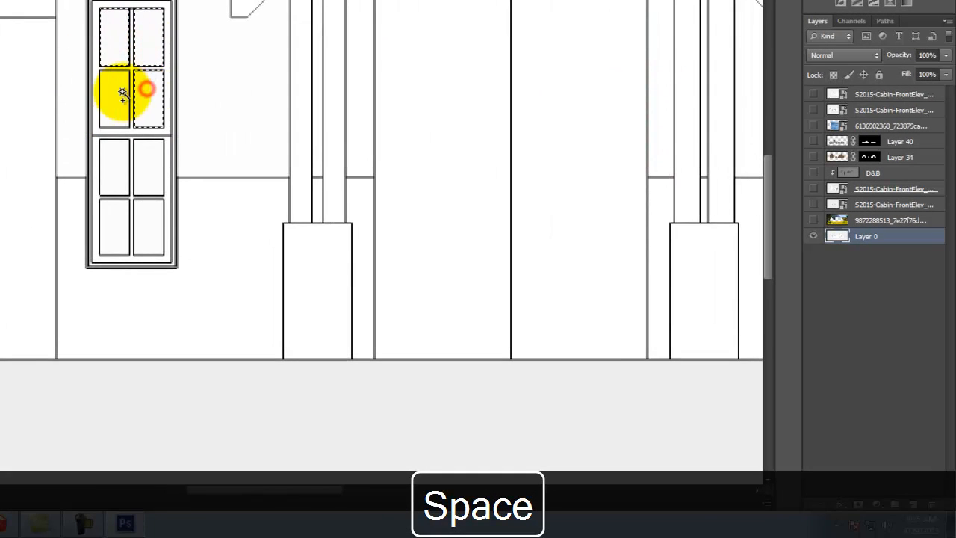
{"action": "left_click", "coordinate": [122, 92], "text": "shift"}
{"action": "left_click", "coordinate": [116, 161], "text": "shift"}
{"action": "left_click", "coordinate": [152, 169], "text": "shift"}
{"action": "left_click", "coordinate": [150, 220], "text": "shift"}
{"action": "left_click", "coordinate": [128, 225], "text": "shift"}
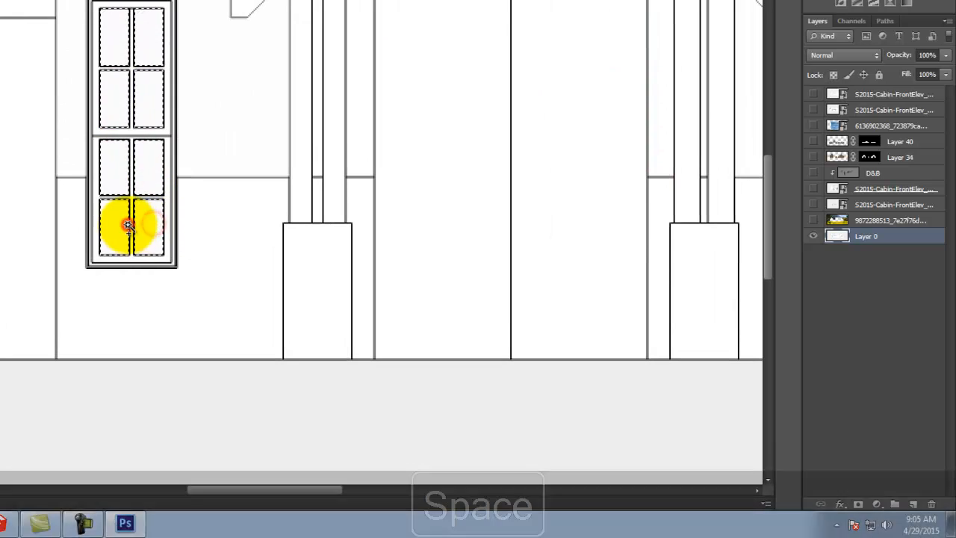
Step: Add all eight panes of the main block's window right of the porch to the selection
{"action": "key", "text": "space"}
{"action": "left_click_drag", "start_coordinate": [619, 128], "coordinate": [37, 153]}
{"action": "left_click", "coordinate": [284, 77], "text": "shift"}
{"action": "left_click", "coordinate": [314, 75], "text": "shift"}
{"action": "left_click", "coordinate": [322, 141], "text": "shift"}
{"action": "left_click", "coordinate": [291, 137], "text": "shift"}
{"action": "left_click", "coordinate": [287, 200], "text": "shift"}
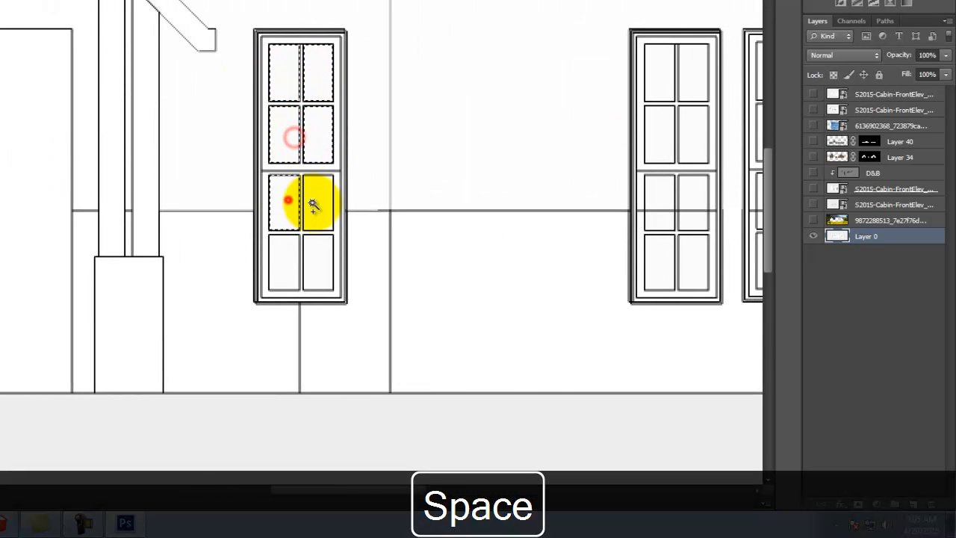
{"action": "left_click", "coordinate": [314, 204], "text": "shift"}
{"action": "left_click", "coordinate": [324, 256], "text": "shift"}
{"action": "left_click", "coordinate": [292, 258], "text": "shift"}
Step: Add all eight panes of the right gable's first window to the selection
{"action": "key", "text": "space"}
{"action": "left_click_drag", "start_coordinate": [623, 202], "coordinate": [175, 210]}
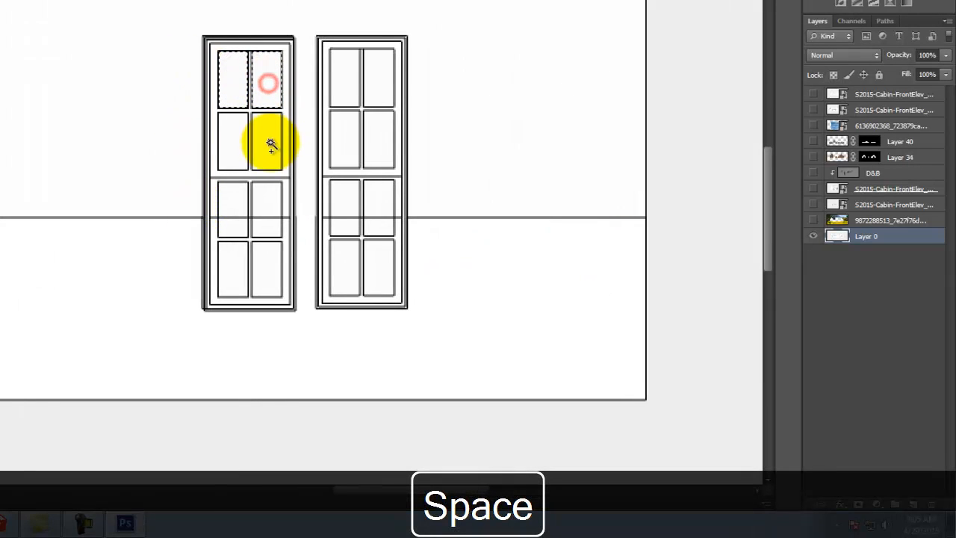
{"action": "left_click", "coordinate": [236, 200], "text": "shift"}
{"action": "left_click", "coordinate": [236, 227], "text": "shift"}
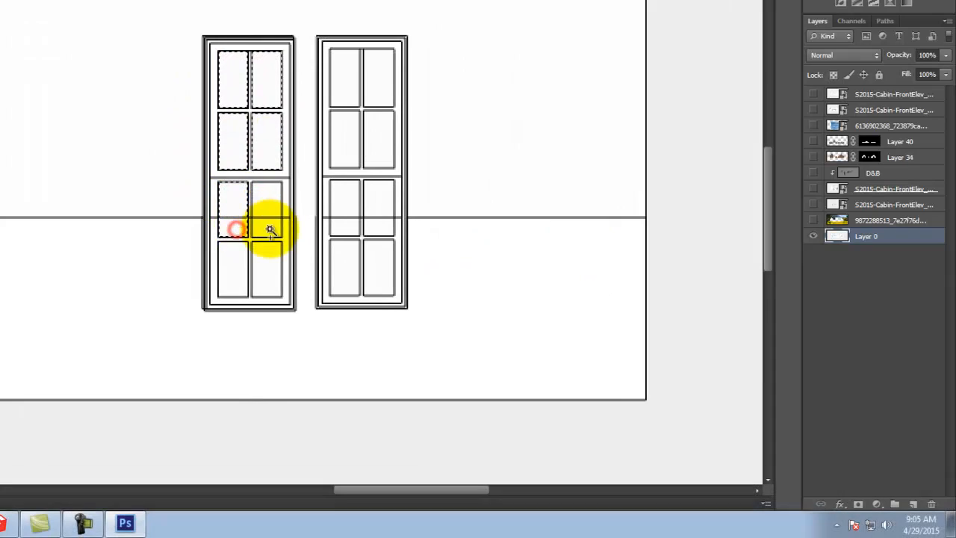
{"action": "left_click", "coordinate": [266, 282], "text": "shift"}
Step: Add all eight panes of the right gable's second window to the selection
{"action": "left_click", "coordinate": [336, 259], "text": "shift"}
{"action": "left_click", "coordinate": [373, 268], "text": "shift"}
{"action": "left_click", "coordinate": [377, 225], "text": "shift"}
{"action": "left_click", "coordinate": [348, 222], "text": "shift"}
{"action": "left_click", "coordinate": [348, 196], "text": "shift"}
{"action": "left_click", "coordinate": [376, 199], "text": "shift"}
{"action": "left_click", "coordinate": [373, 149], "text": "shift"}
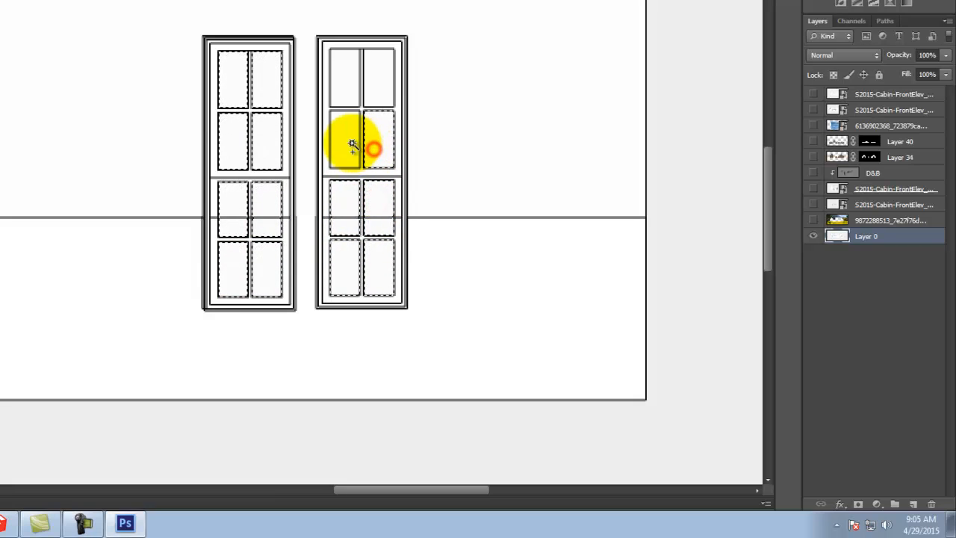
{"action": "left_click", "coordinate": [351, 144], "text": "shift"}
{"action": "left_click", "coordinate": [348, 89], "text": "shift"}
{"action": "left_click", "coordinate": [376, 88], "text": "shift"}
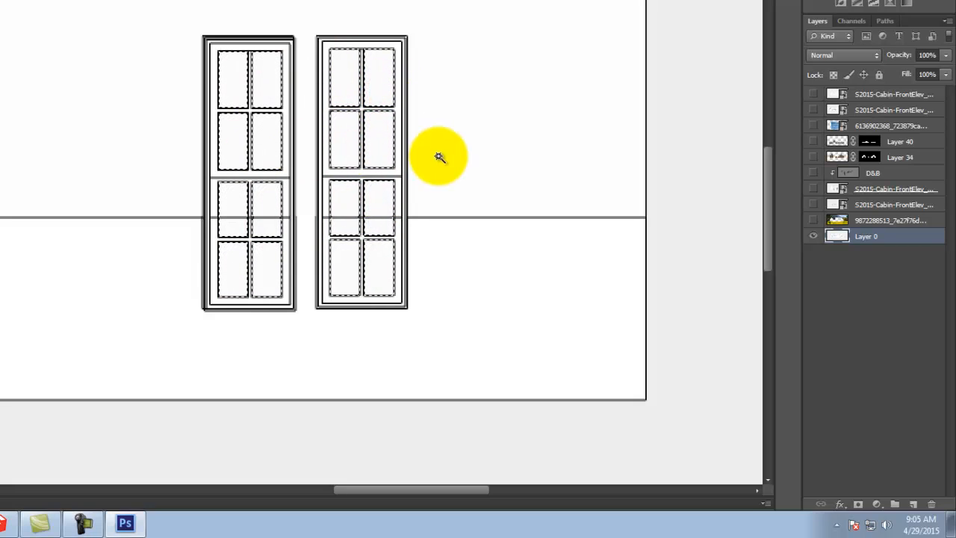
Step: Show the sky image layer and add a layer mask that limits it to the selected window panes
{"action": "left_click", "coordinate": [900, 126]}
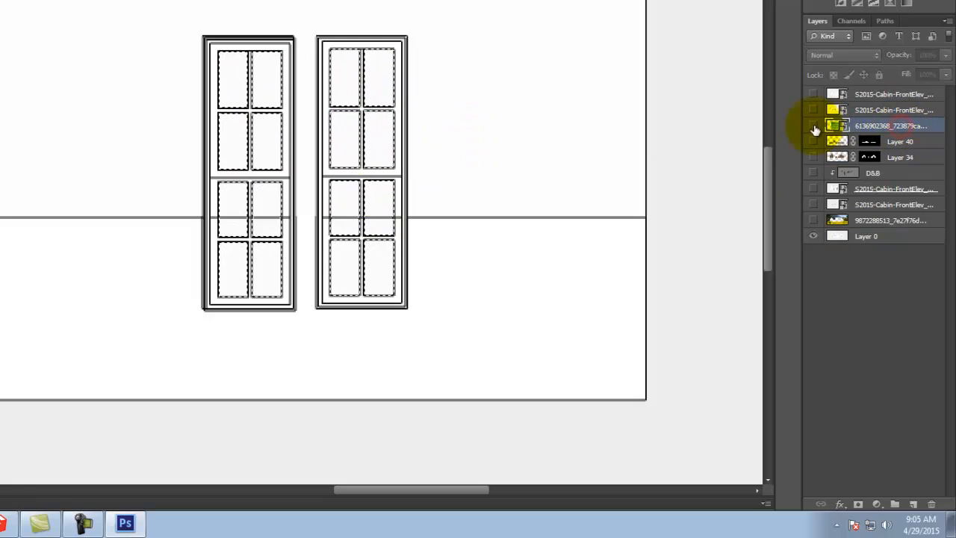
{"action": "left_click", "coordinate": [813, 126]}
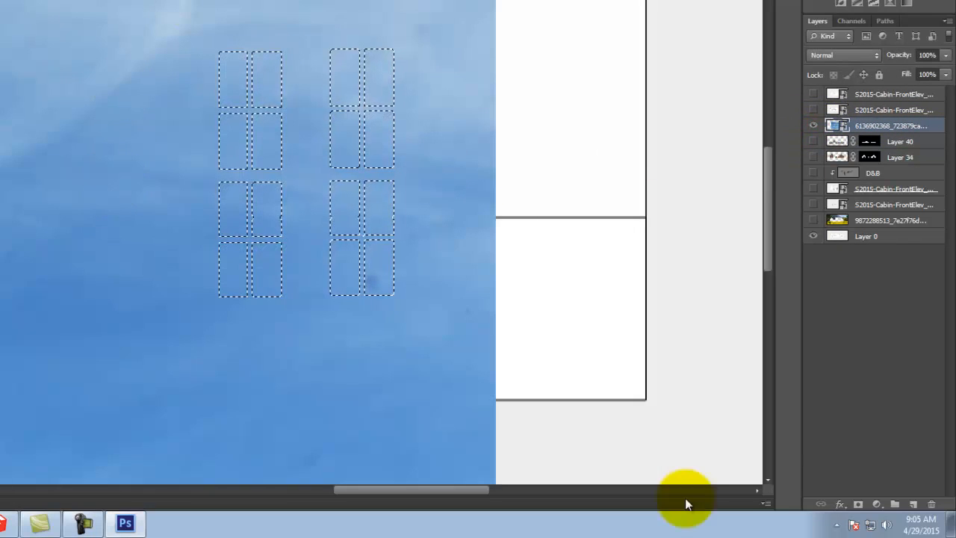
{"action": "left_click", "coordinate": [858, 505]}
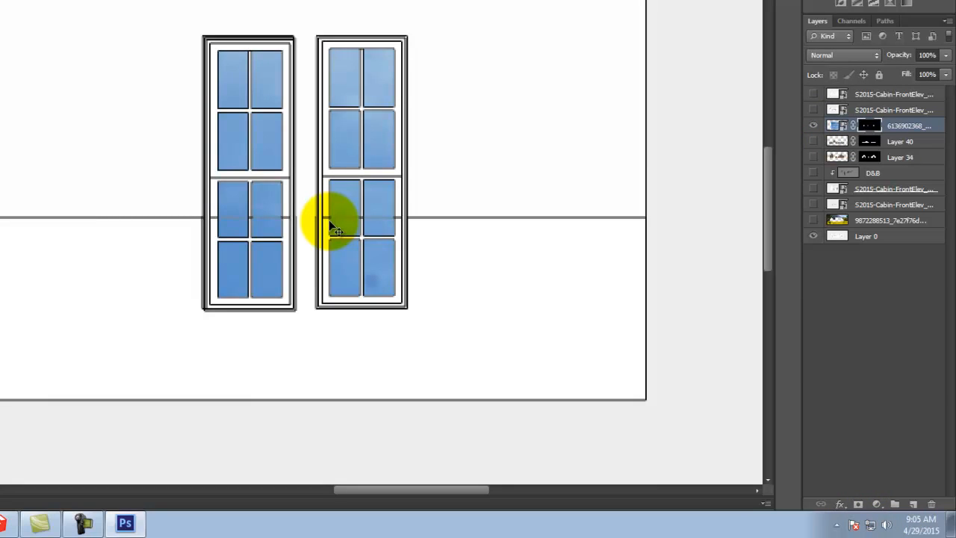
Step: Reduce the opacity of the masked sky layer to 28%
{"action": "key", "text": "ctrl+minus"}
{"action": "key", "text": "ctrl+minus"}
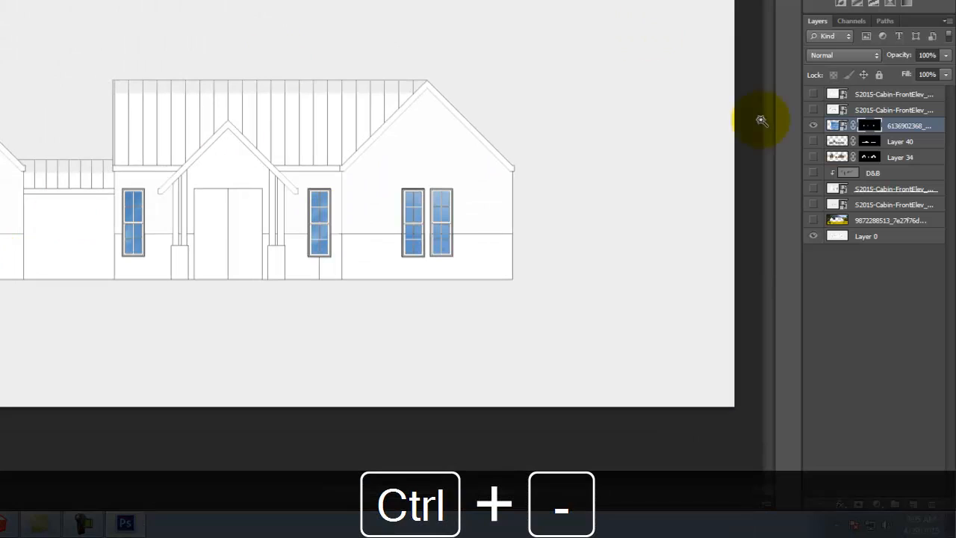
{"action": "left_click", "coordinate": [945, 57]}
{"action": "left_click_drag", "start_coordinate": [889, 74], "coordinate": [890, 73]}
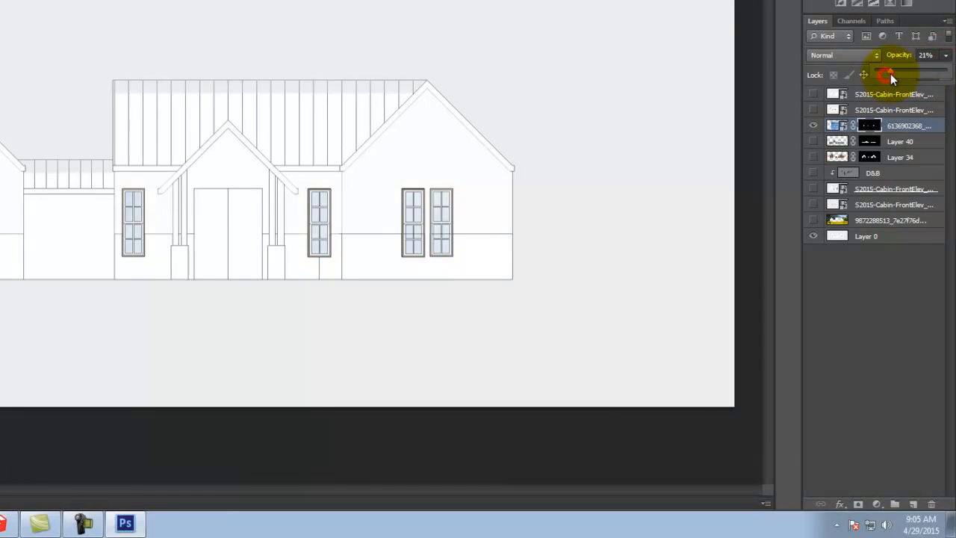
{"action": "left_click_drag", "start_coordinate": [894, 69], "coordinate": [896, 69]}
Step: Show the wood, D&B, shadow, base and meadow photo layers again, toggling the layer just above the photo to compare
{"action": "left_click_drag", "start_coordinate": [814, 140], "coordinate": [816, 234]}
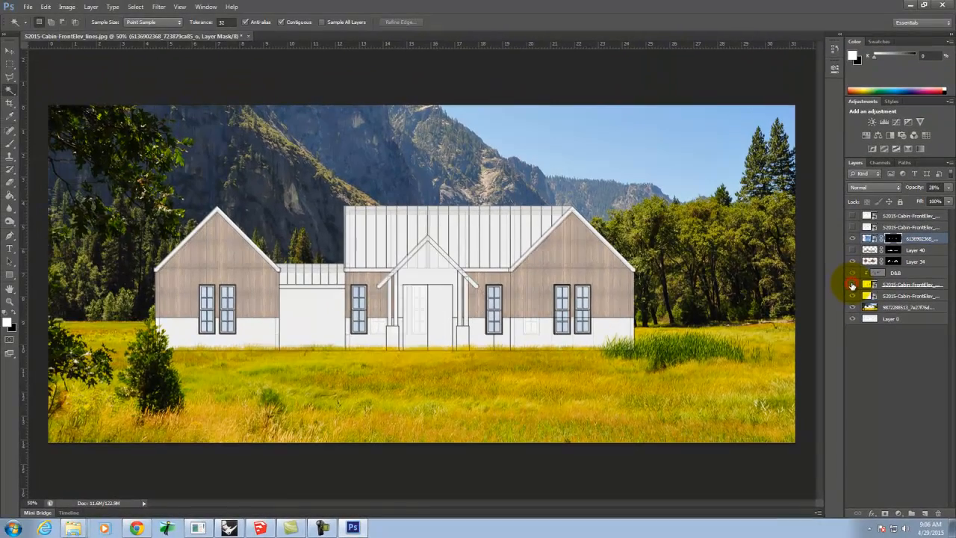
{"action": "left_click", "coordinate": [852, 285]}
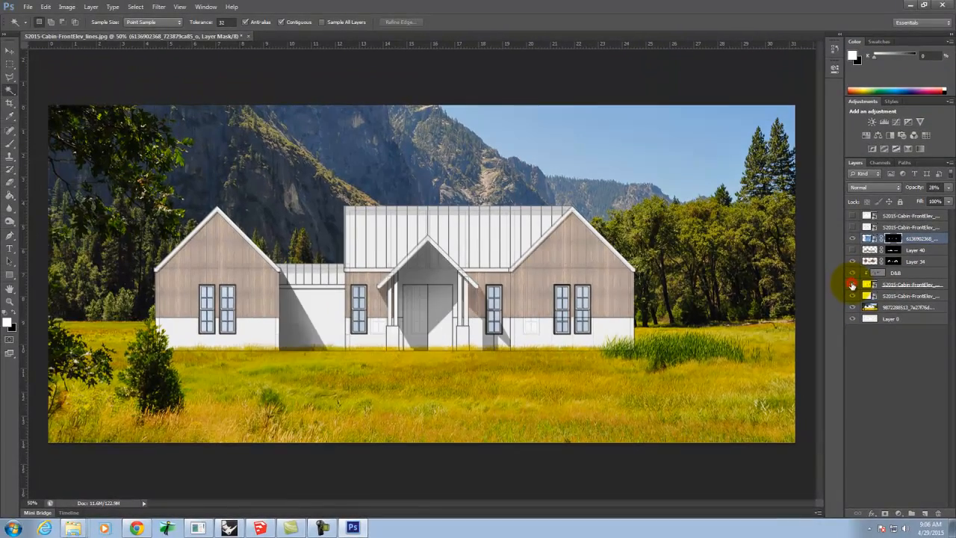
{"action": "left_click", "coordinate": [852, 295]}
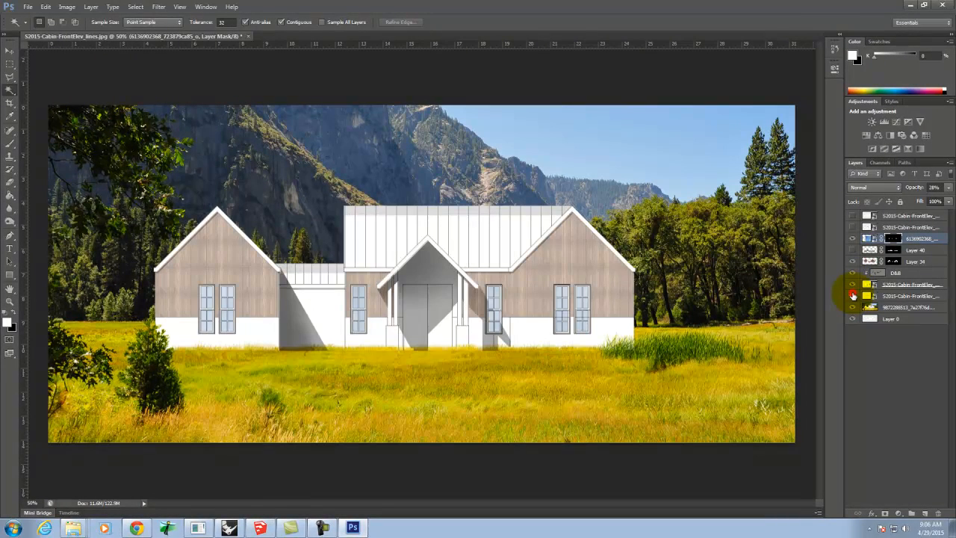
{"action": "left_click", "coordinate": [853, 295]}
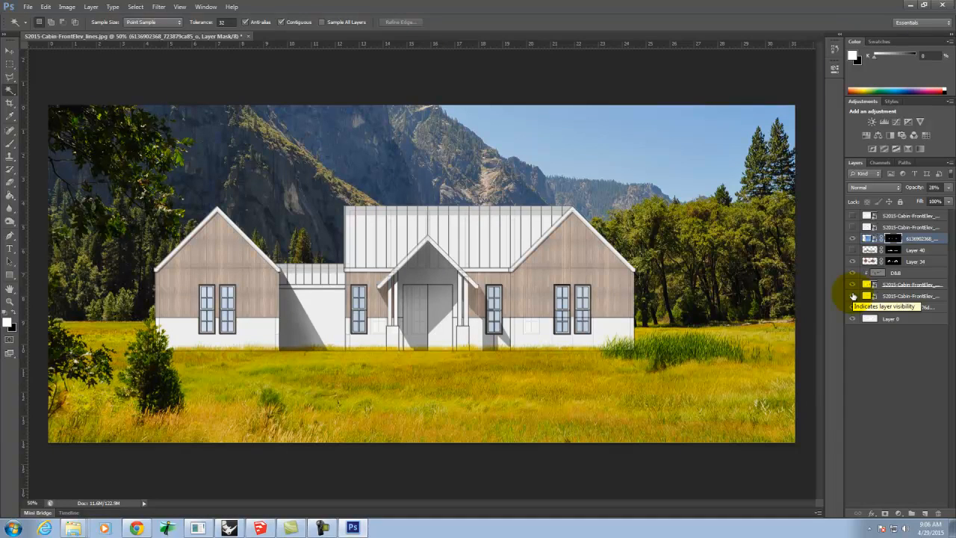
Step: Try out the heavier linework layer above the sky, hide it again and show the topmost pengray linework layer instead
{"action": "left_click", "coordinate": [900, 307]}
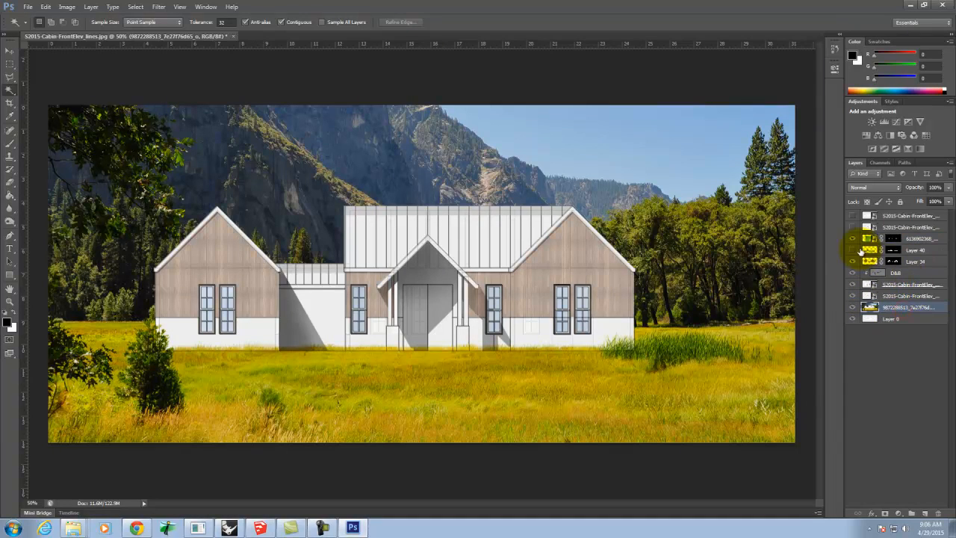
{"action": "left_click", "coordinate": [852, 227]}
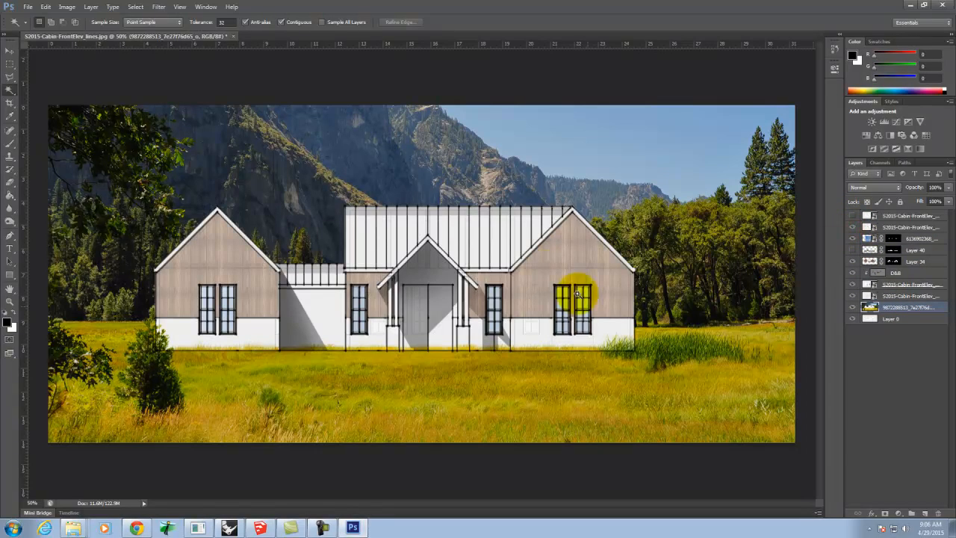
{"action": "left_click", "coordinate": [853, 227]}
{"action": "left_click", "coordinate": [852, 215]}
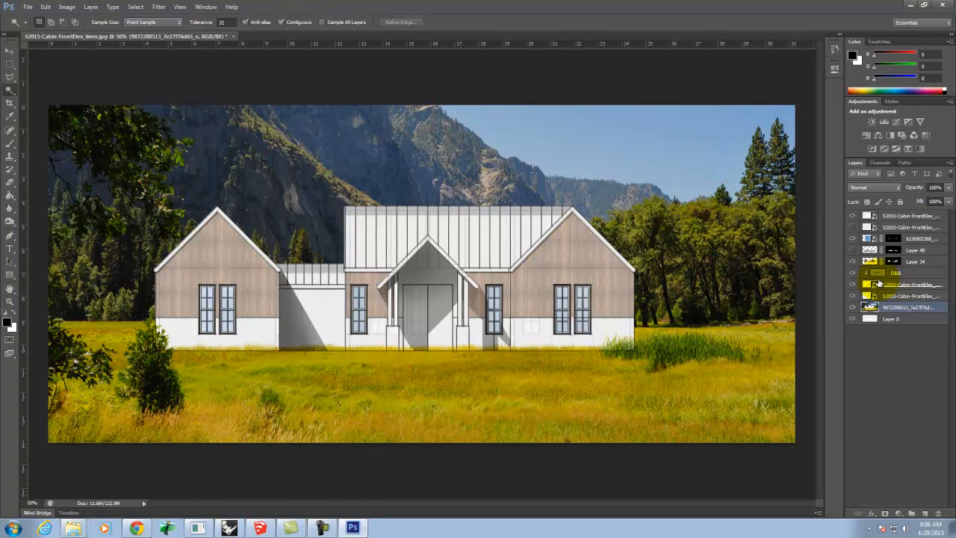
Step: Move the meadow photo layer to the top of the layer stack and show the stone layer, Layer 40
{"action": "left_click_drag", "start_coordinate": [902, 310], "coordinate": [877, 214]}
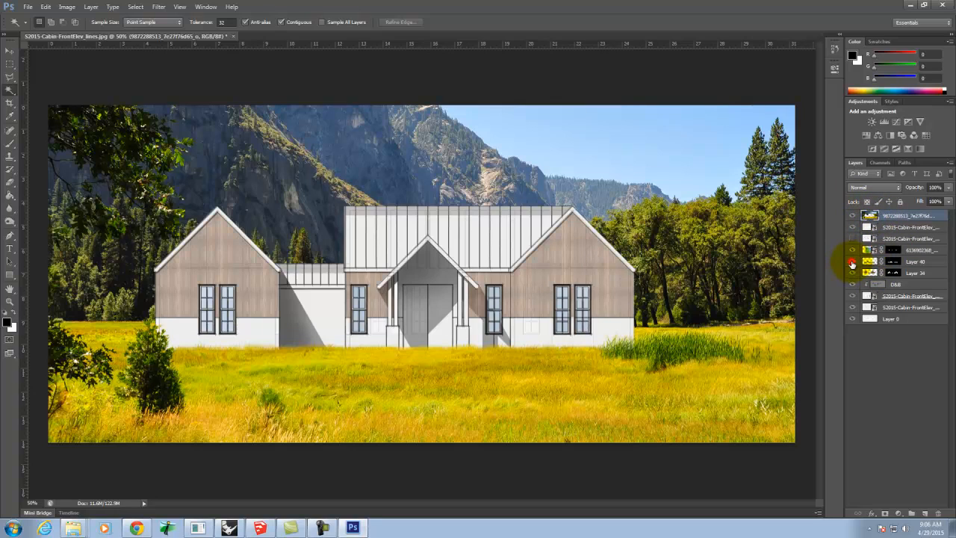
{"action": "left_click", "coordinate": [852, 262]}
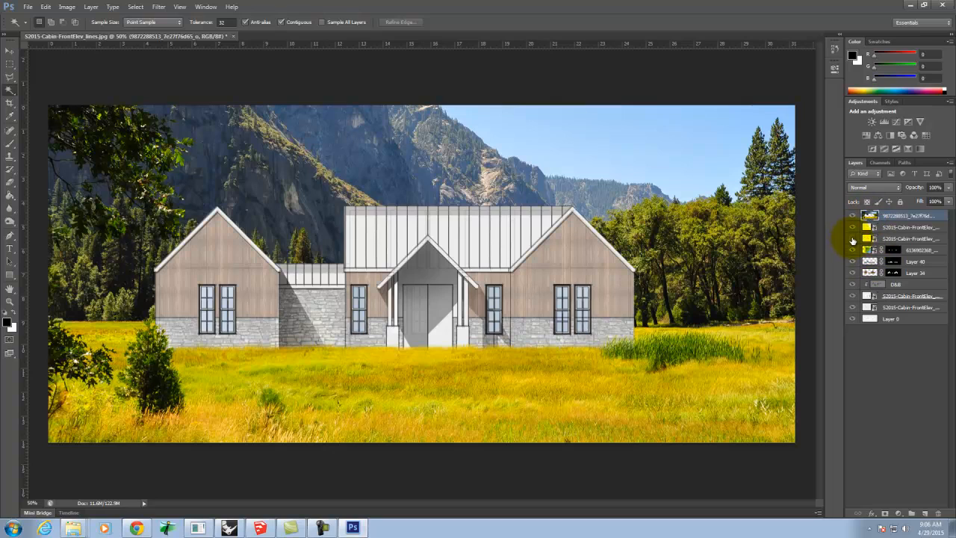
Step: Compare the elevation with and without the heavier linework layer below pengray, leaving that layer hidden
{"action": "left_click", "coordinate": [852, 239]}
{"action": "left_click", "coordinate": [852, 239]}
{"action": "left_click", "coordinate": [852, 240]}
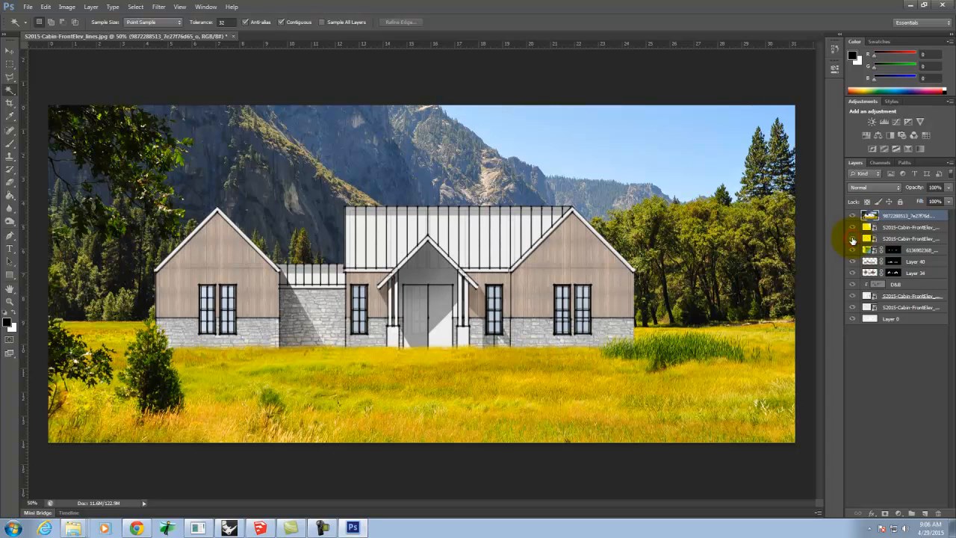
{"action": "left_click", "coordinate": [852, 240]}
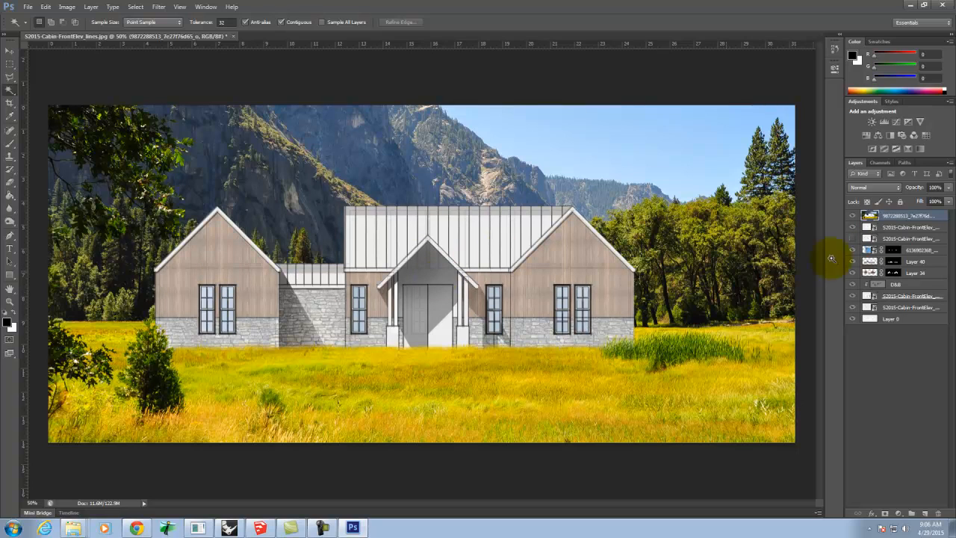
Step: Duplicate the S2015-Cabin-FrontElev_pengray layer under the name S2015-Cabin-FrontElev_pengray copy
{"action": "left_click", "coordinate": [908, 227]}
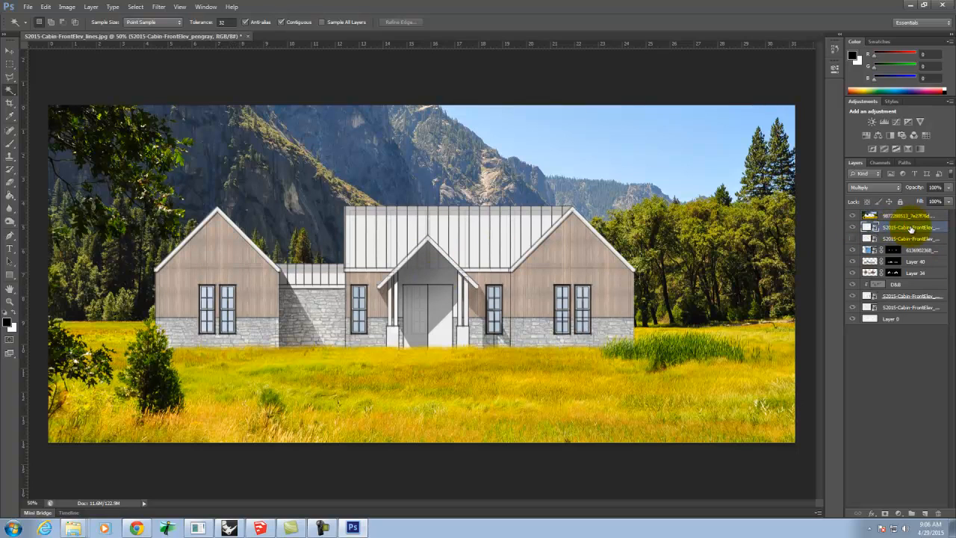
{"action": "key", "text": "ctrl+equal"}
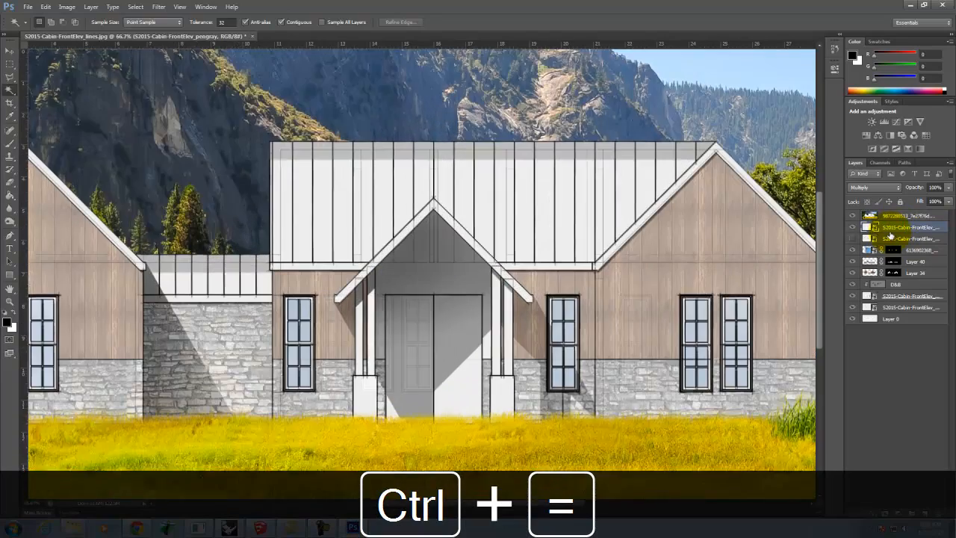
{"action": "key", "text": "ctrl+equal"}
{"action": "key", "text": "ctrl+equal"}
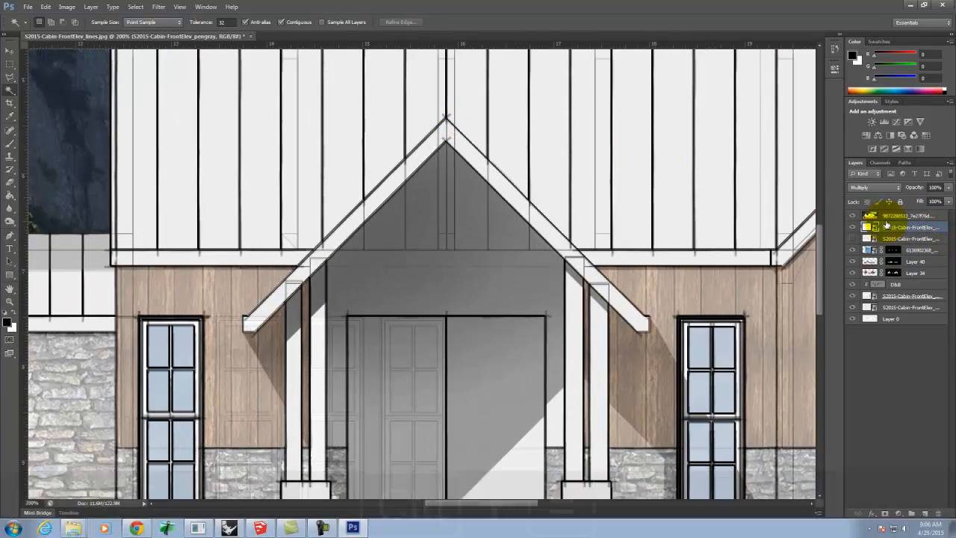
{"action": "right_click", "coordinate": [916, 228]}
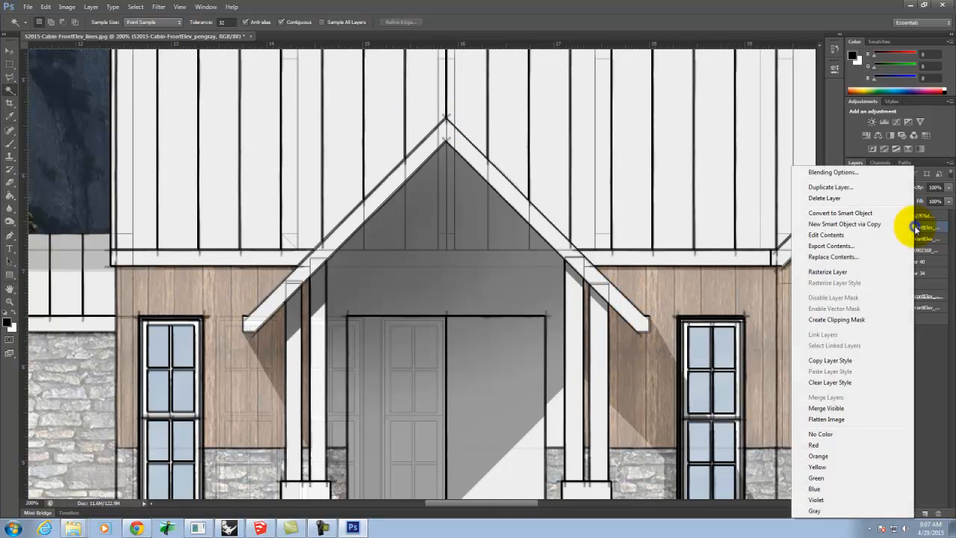
{"action": "left_click", "coordinate": [843, 187]}
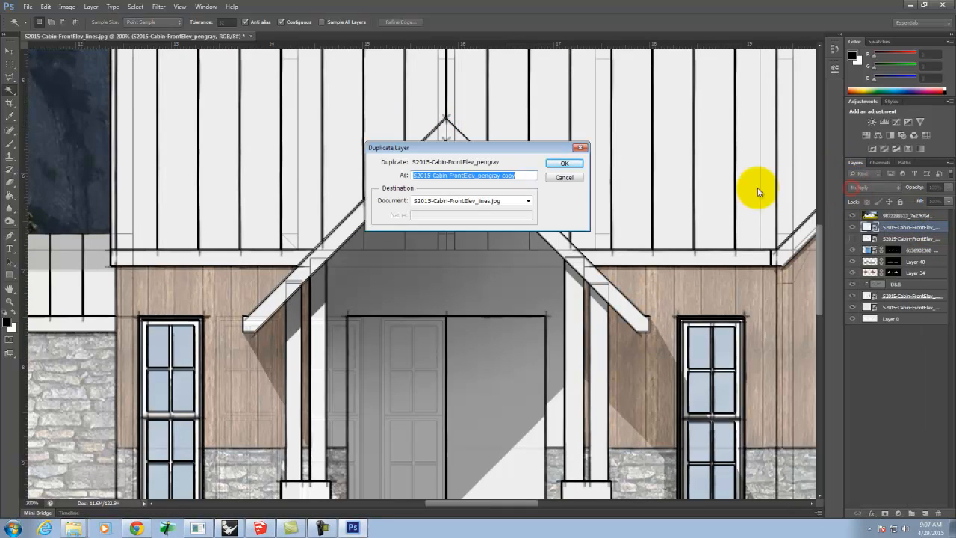
{"action": "left_click", "coordinate": [562, 162]}
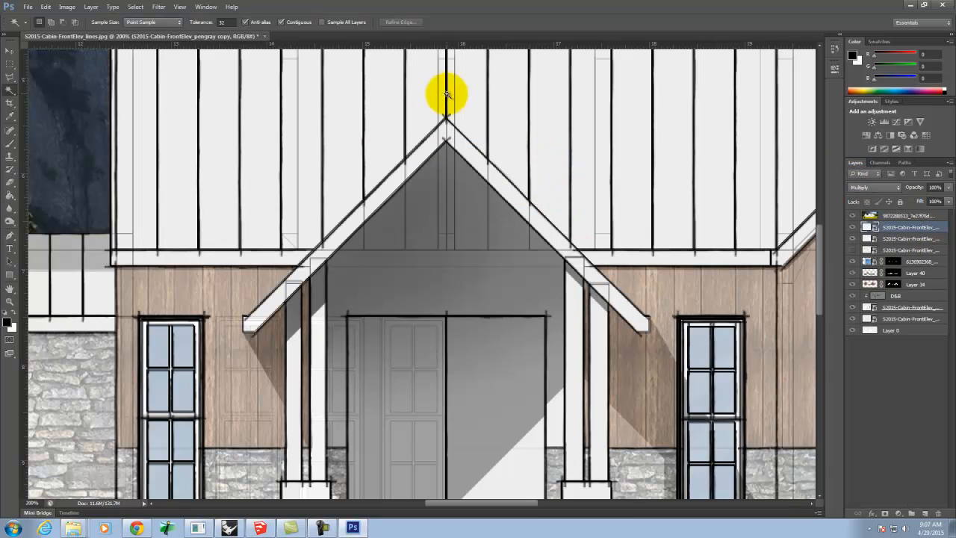
{"action": "key", "text": "ctrl+0"}
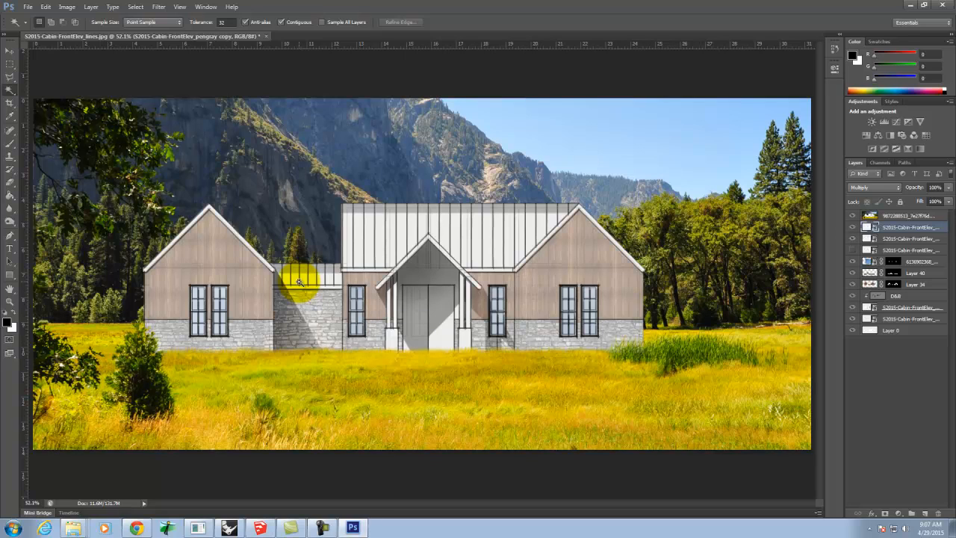
Step: Switch to Chrome and look through the Assembly 10.4 [SketchUp to Photoshop (Elevations)] tutorial on the Digital Tools For Architects site
{"action": "left_click", "coordinate": [138, 527]}
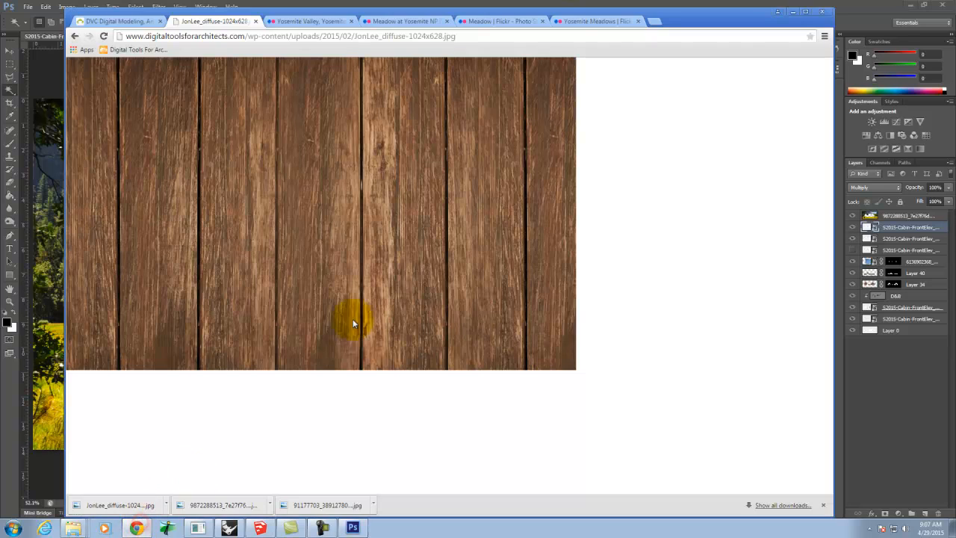
{"action": "left_click", "coordinate": [124, 21]}
{"action": "left_click", "coordinate": [214, 21]}
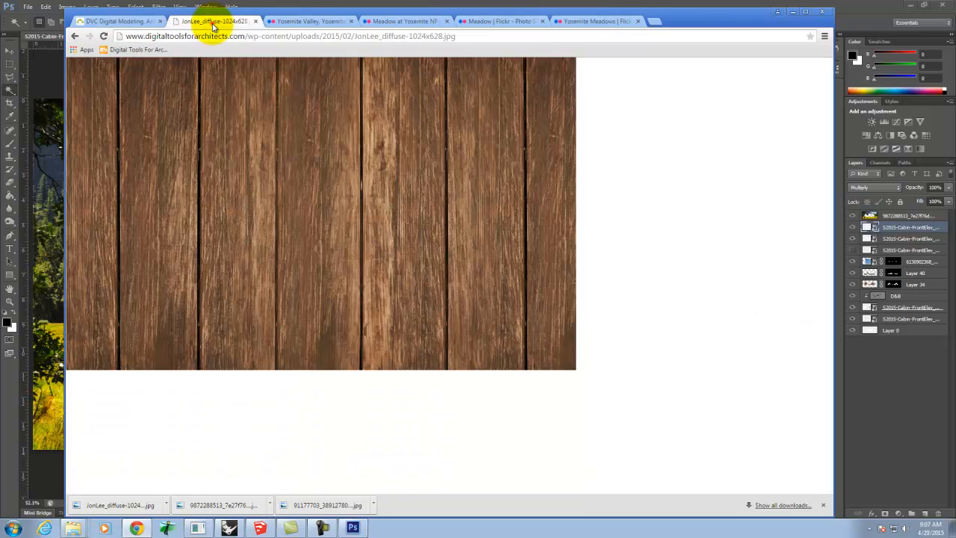
{"action": "left_click", "coordinate": [131, 50]}
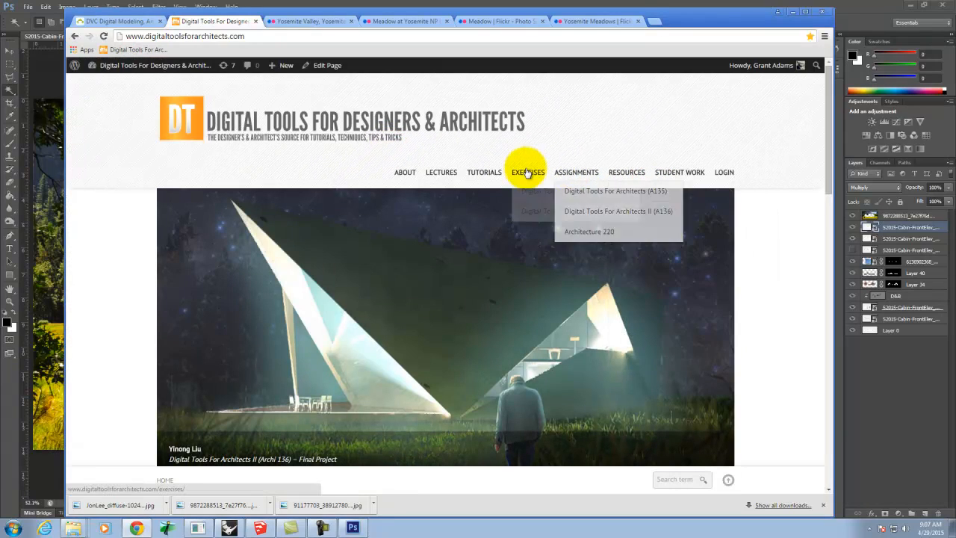
{"action": "mouse_move", "coordinate": [475, 172]}
{"action": "mouse_move", "coordinate": [490, 391]}
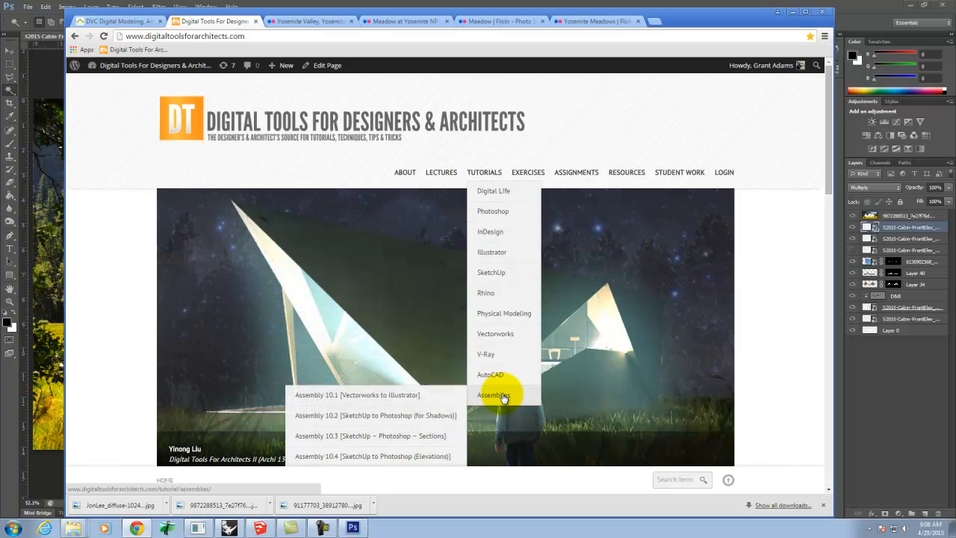
{"action": "scroll", "coordinate": [419, 411], "scroll_direction": "down", "scroll_amount": 1}
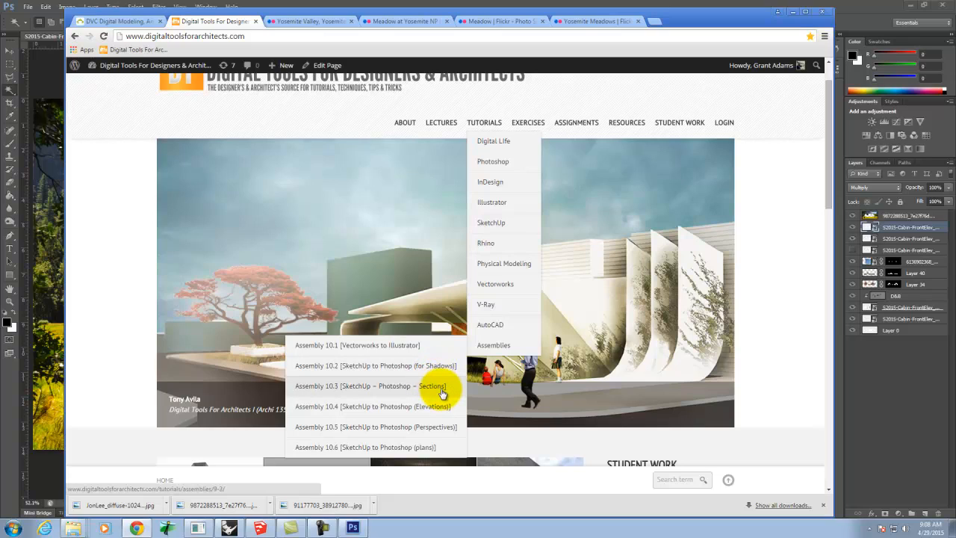
{"action": "left_click", "coordinate": [441, 407]}
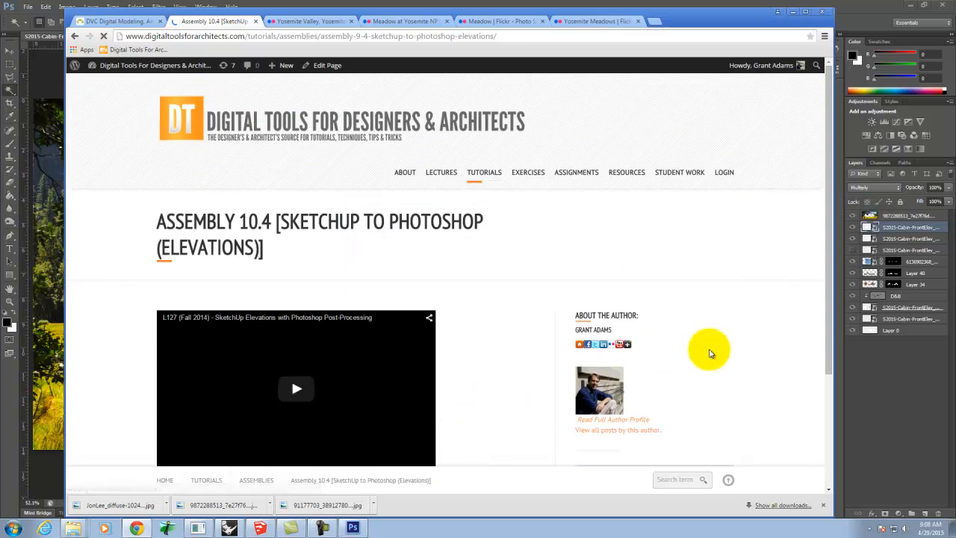
{"action": "scroll", "coordinate": [711, 352], "scroll_direction": "down", "scroll_amount": 2}
{"action": "scroll", "coordinate": [711, 352], "scroll_direction": "down", "scroll_amount": 1}
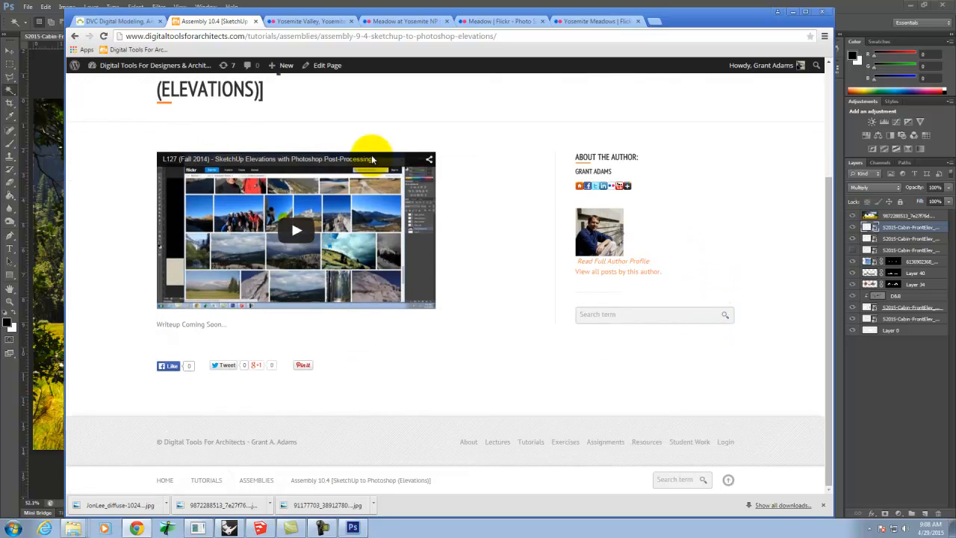
{"action": "scroll", "coordinate": [356, 189], "scroll_direction": "up", "scroll_amount": 3}
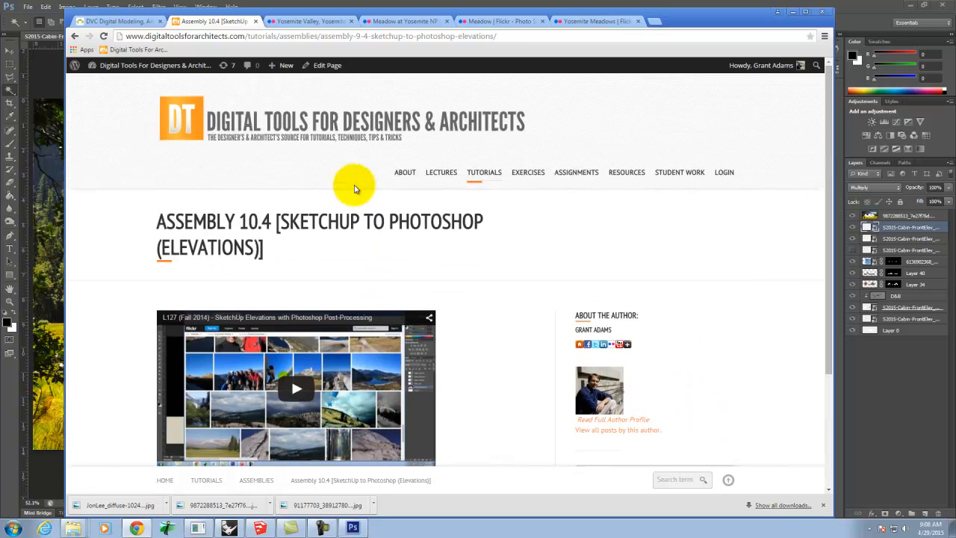
Step: Go back to the site's home page and open the Assembly 10.3 [SketchUp – Photoshop – Sections] tutorial
{"action": "left_click", "coordinate": [74, 36]}
{"action": "mouse_move", "coordinate": [529, 121]}
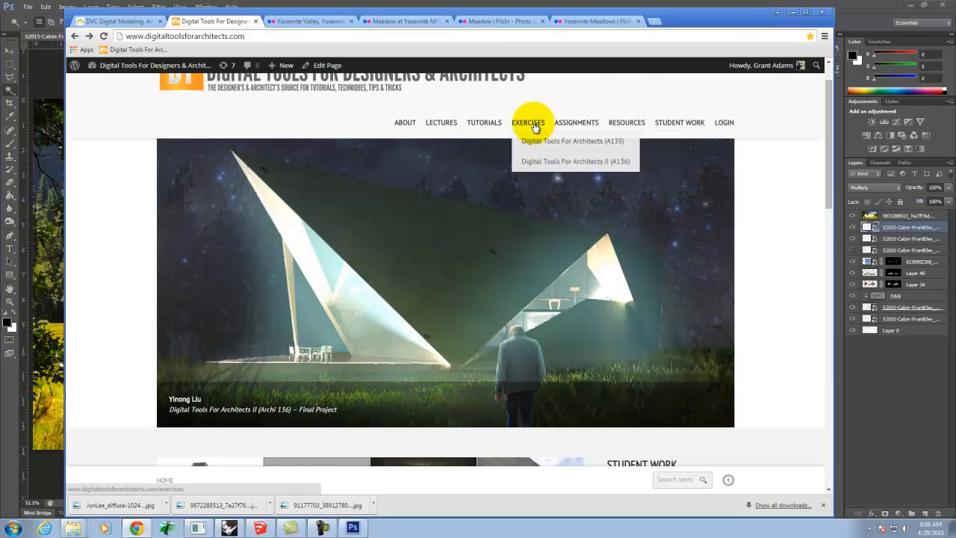
{"action": "mouse_move", "coordinate": [484, 122]}
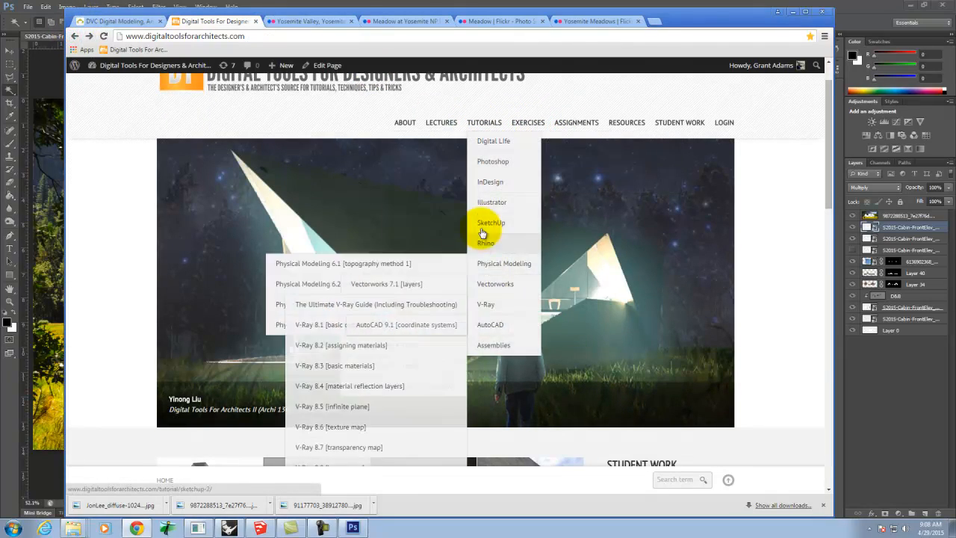
{"action": "mouse_move", "coordinate": [493, 344]}
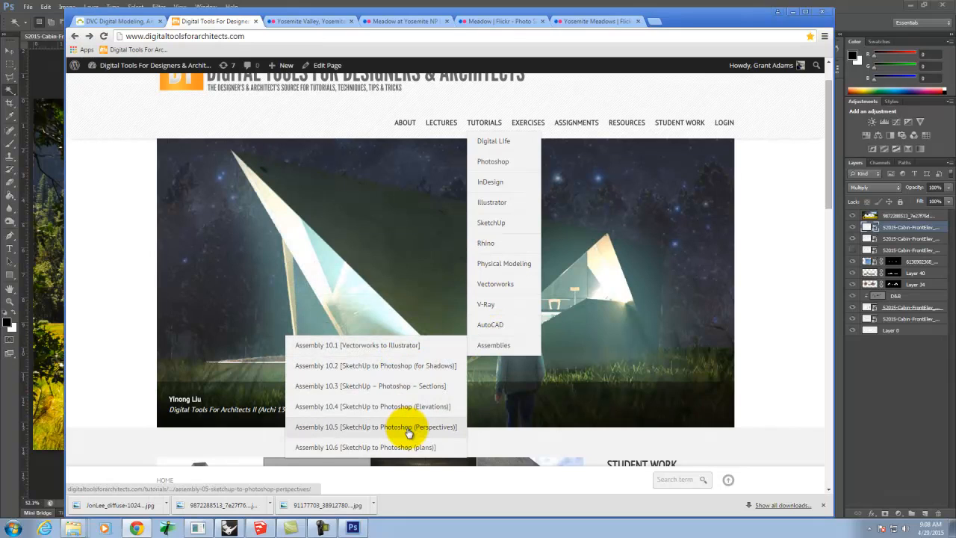
{"action": "left_click", "coordinate": [411, 390]}
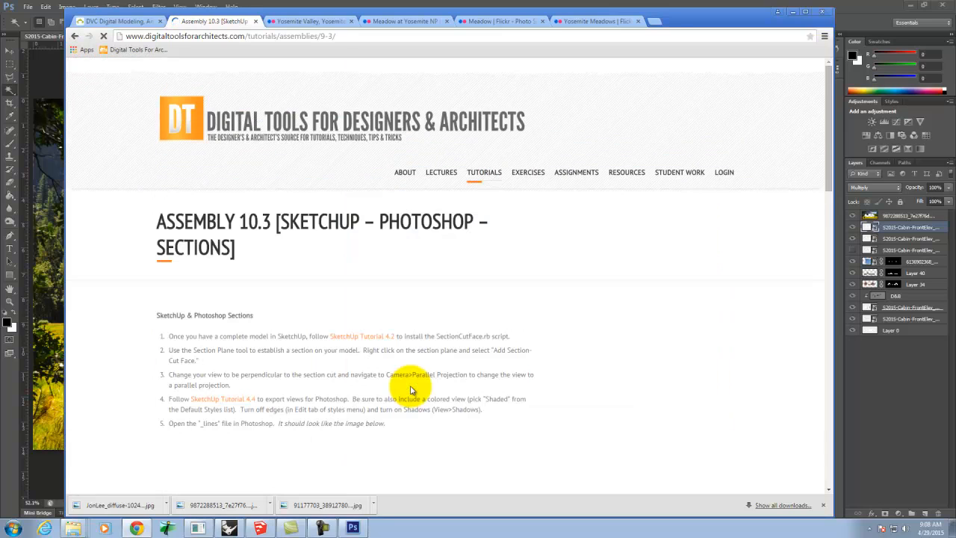
Step: Look through the section tutorial's steps down to its final faded background image and resources, and return to the cabin elevation in Photoshop
{"action": "scroll", "coordinate": [467, 272], "scroll_direction": "down", "scroll_amount": 5}
{"action": "scroll", "coordinate": [477, 272], "scroll_direction": "down", "scroll_amount": 10}
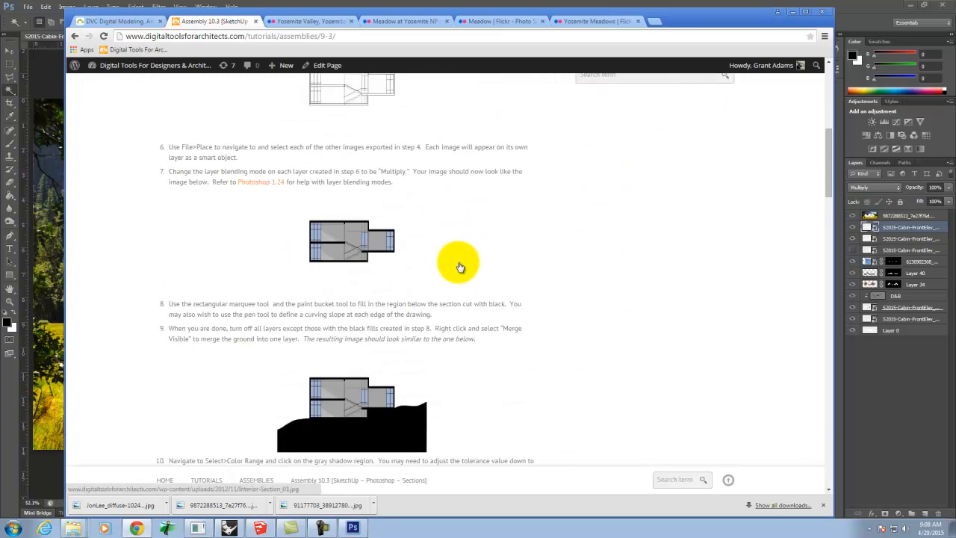
{"action": "scroll", "coordinate": [458, 262], "scroll_direction": "down", "scroll_amount": 12}
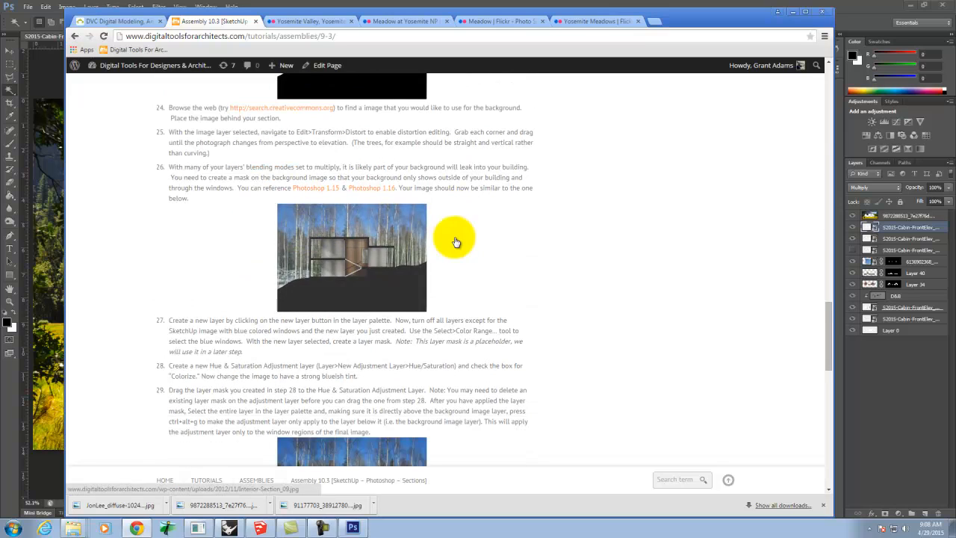
{"action": "scroll", "coordinate": [487, 225], "scroll_direction": "down", "scroll_amount": 3}
{"action": "scroll", "coordinate": [490, 230], "scroll_direction": "down", "scroll_amount": 5}
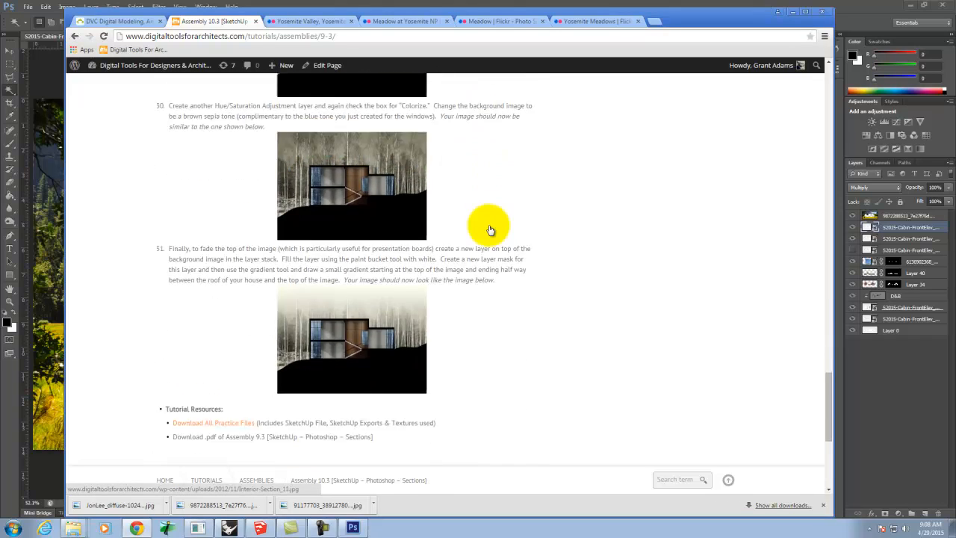
{"action": "scroll", "coordinate": [490, 230], "scroll_direction": "up", "scroll_amount": 9}
{"action": "scroll", "coordinate": [490, 230], "scroll_direction": "up", "scroll_amount": 20}
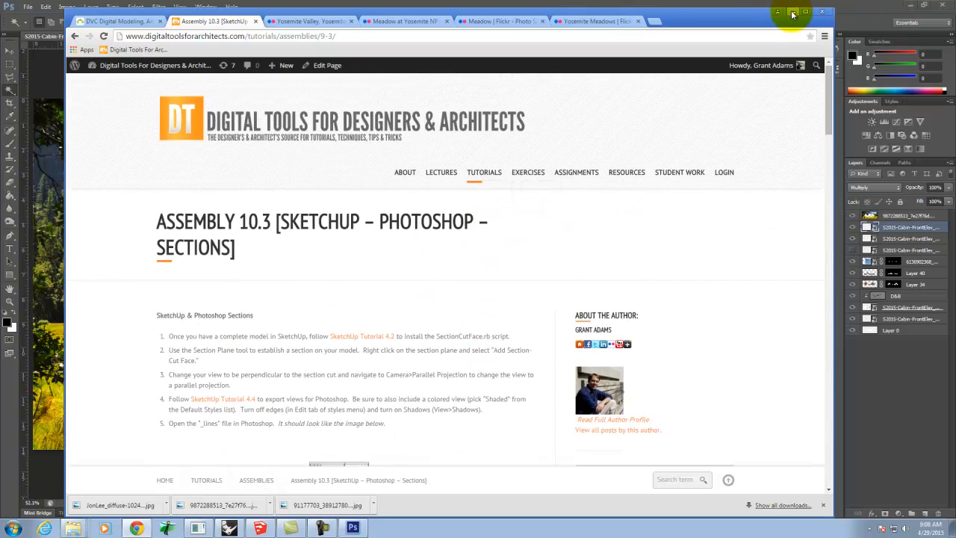
{"action": "left_click", "coordinate": [793, 13]}
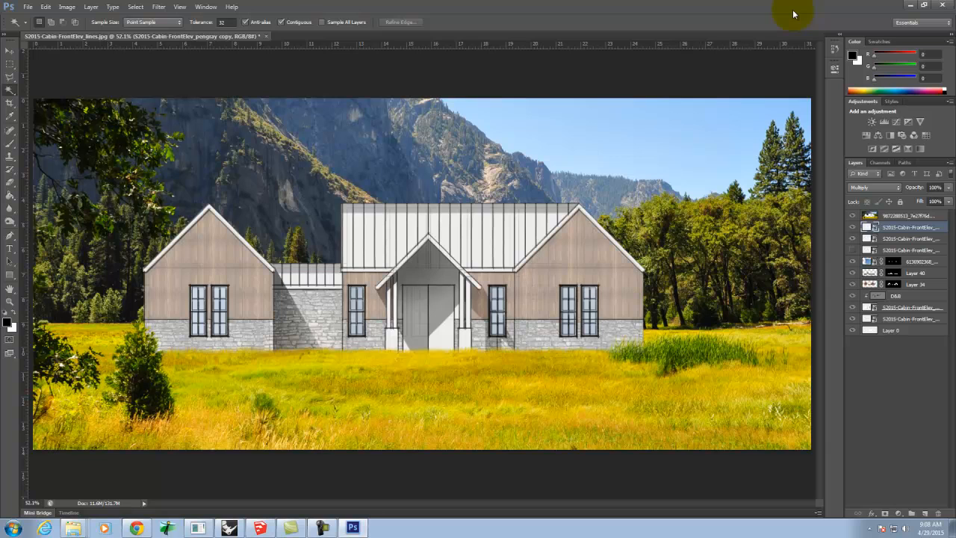
{"action": "left_click", "coordinate": [321, 528]}
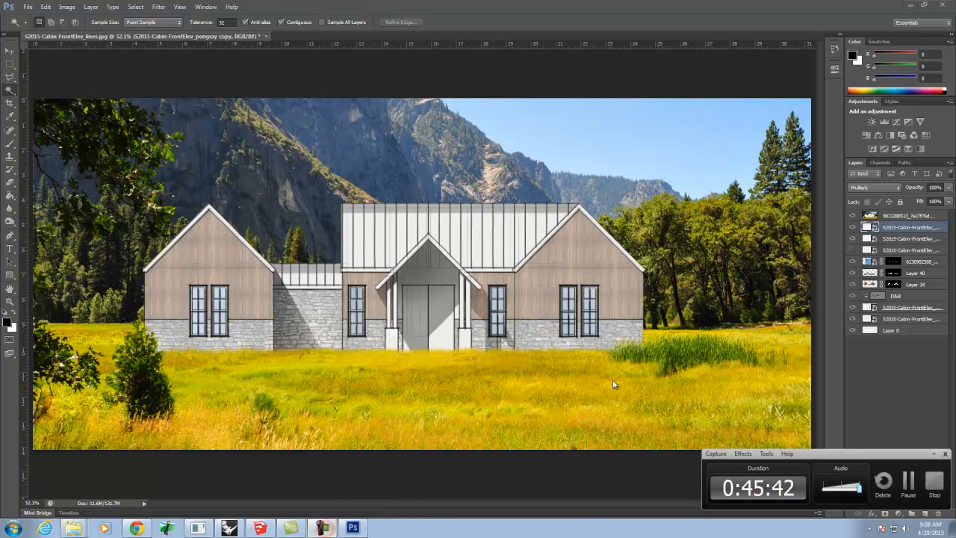